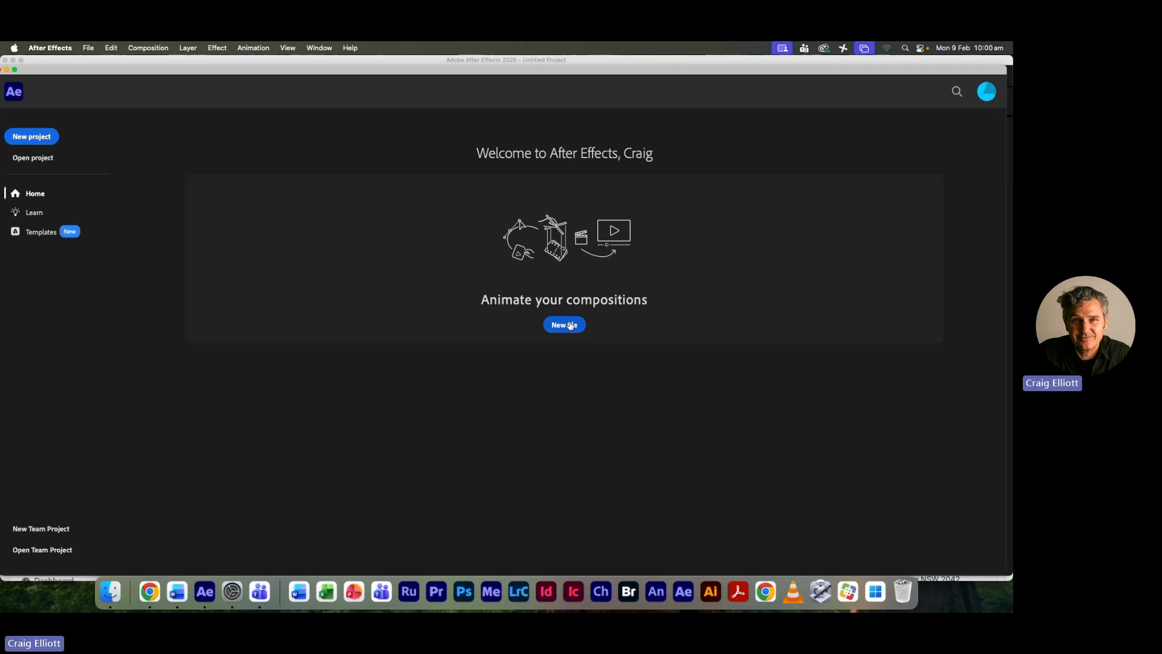
# - Create a new project without importing footage and save it as week1-intro-01.aep in the Digital Design folder inside Documents
pyautogui.click(563, 326)
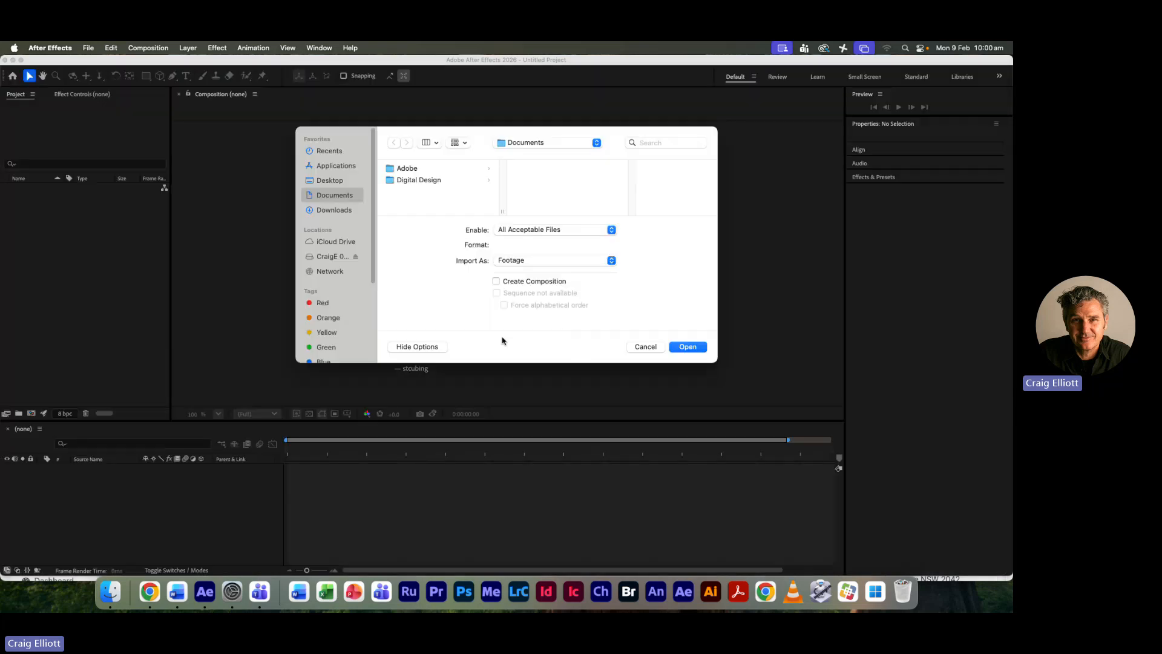
pyautogui.click(645, 346)
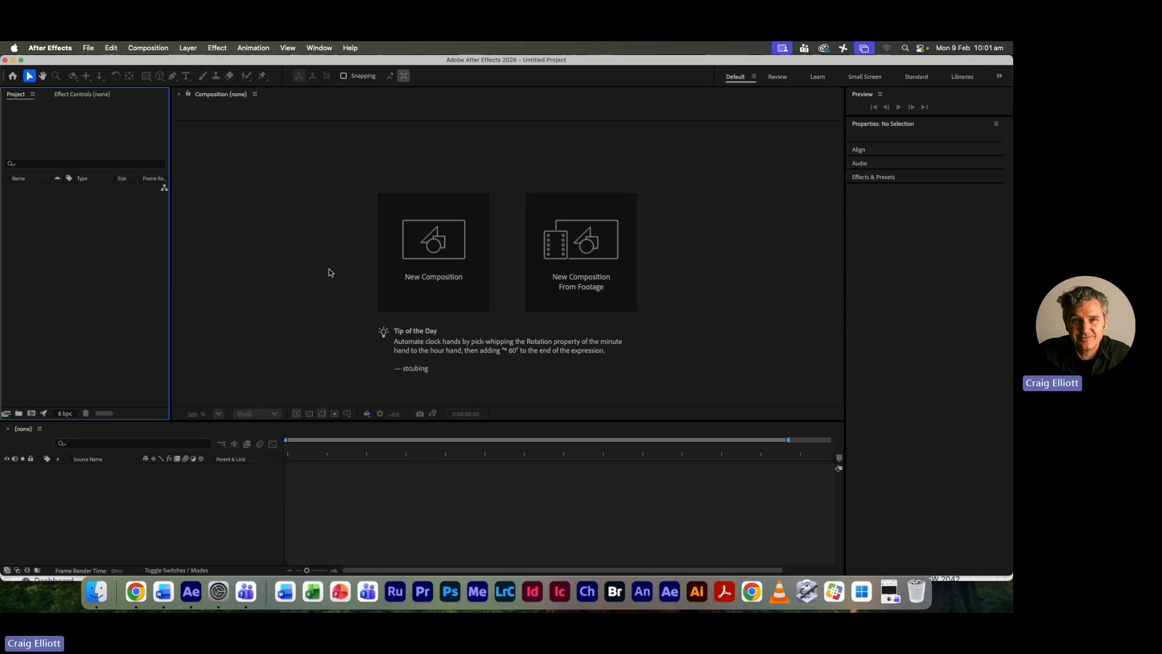
pyautogui.click(88, 49)
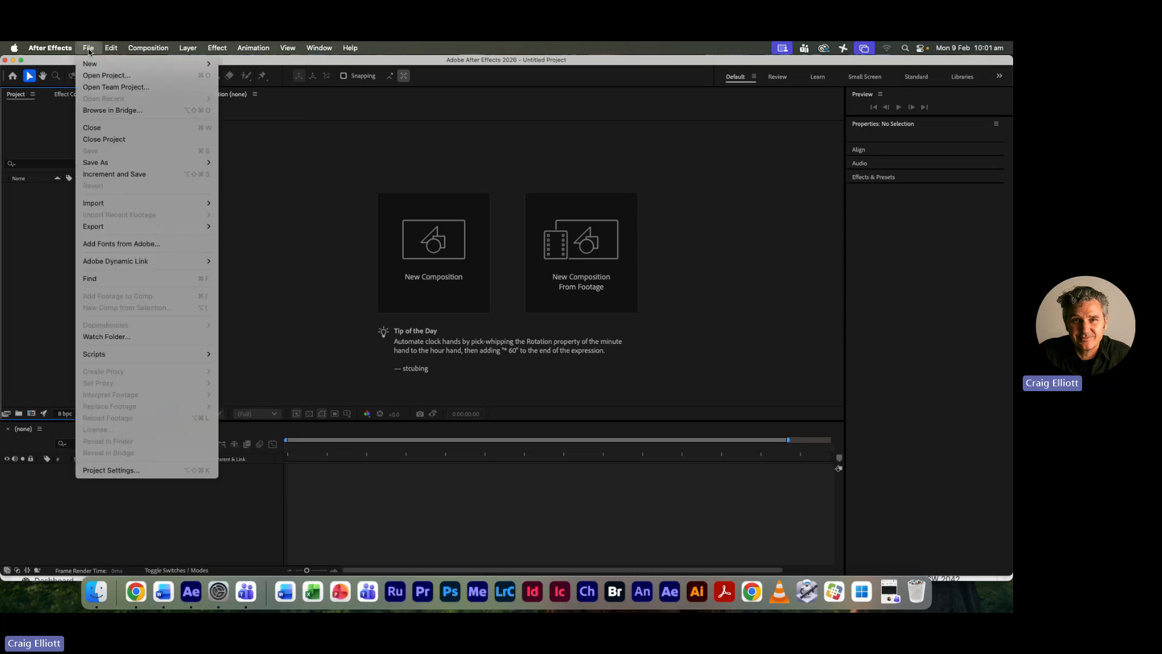
pyautogui.moveTo(104, 164)
pyautogui.click(254, 163)
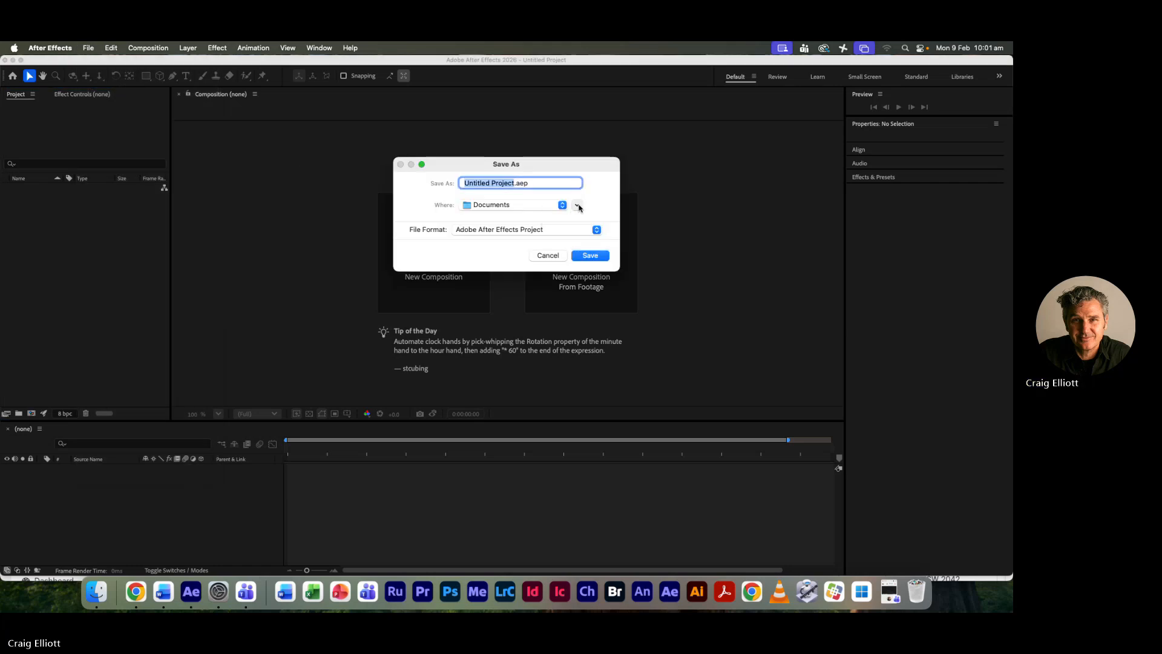
pyautogui.click(576, 204)
pyautogui.click(430, 242)
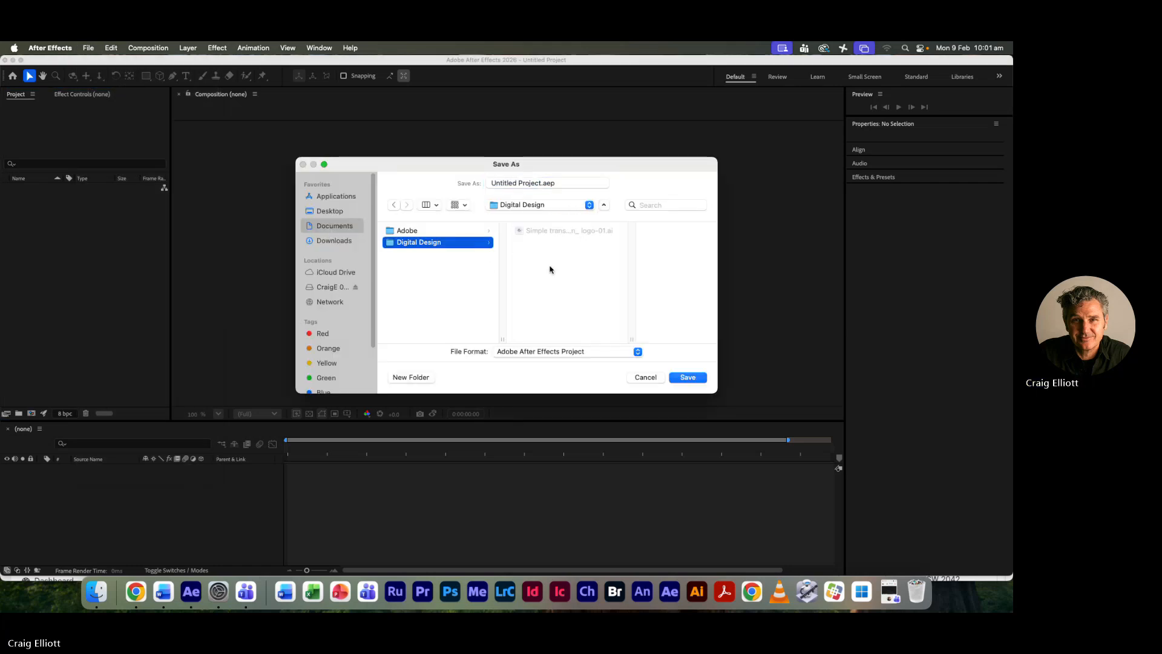
pyautogui.click(537, 182)
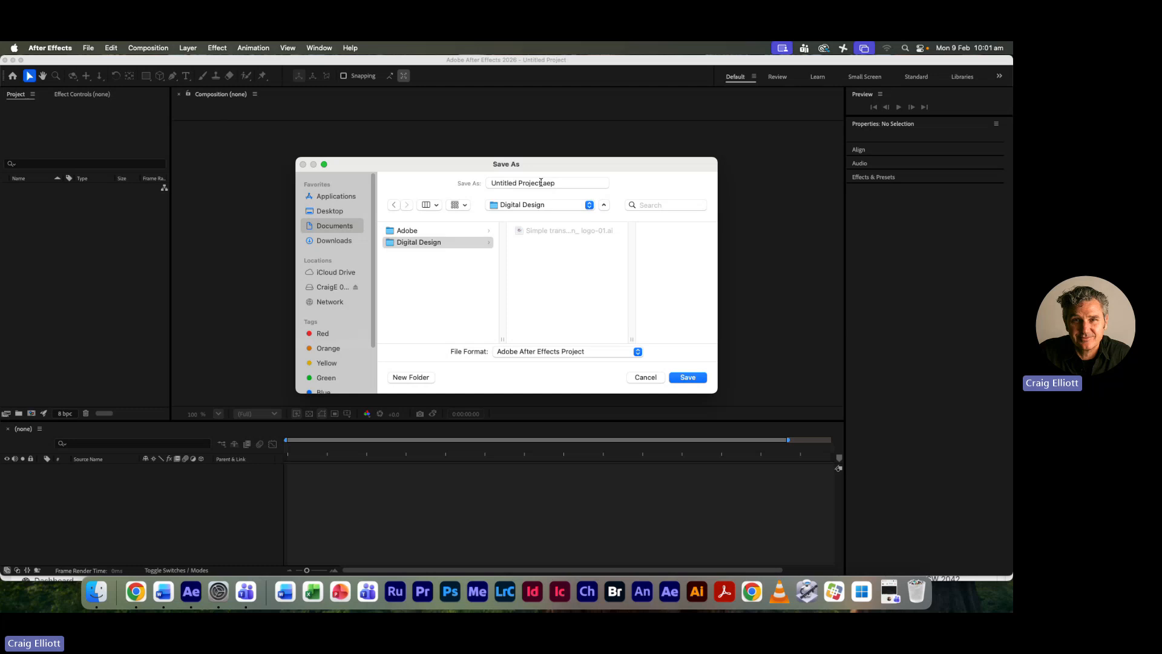
pyautogui.write('week')
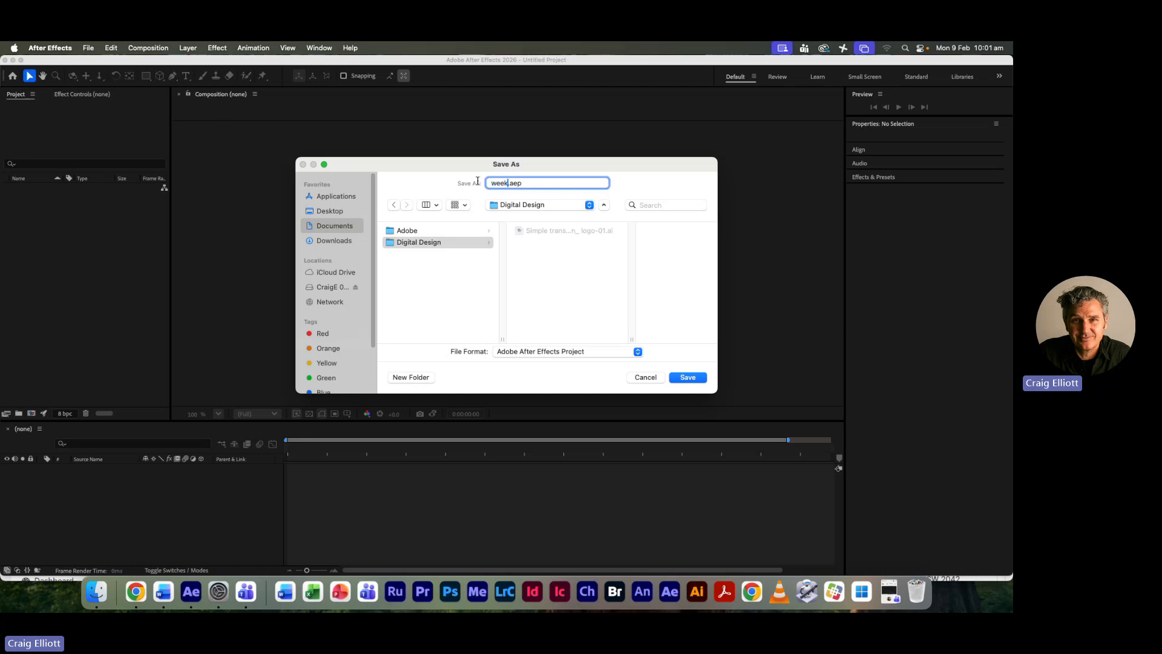
pyautogui.write('1-intro')
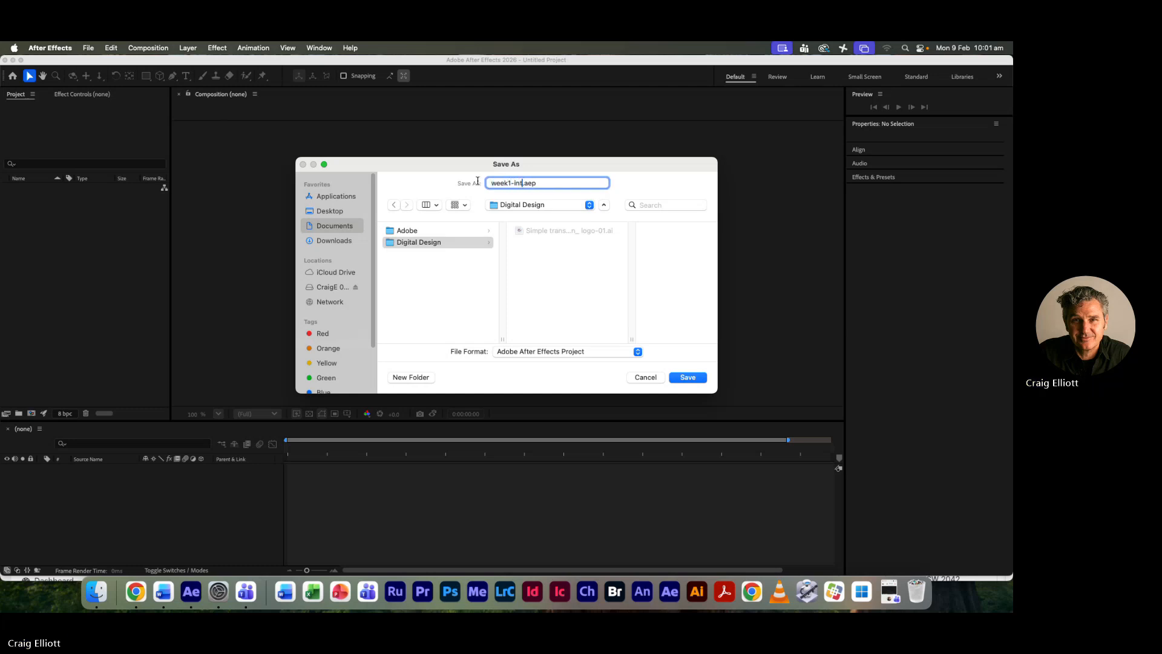
pyautogui.write('-01')
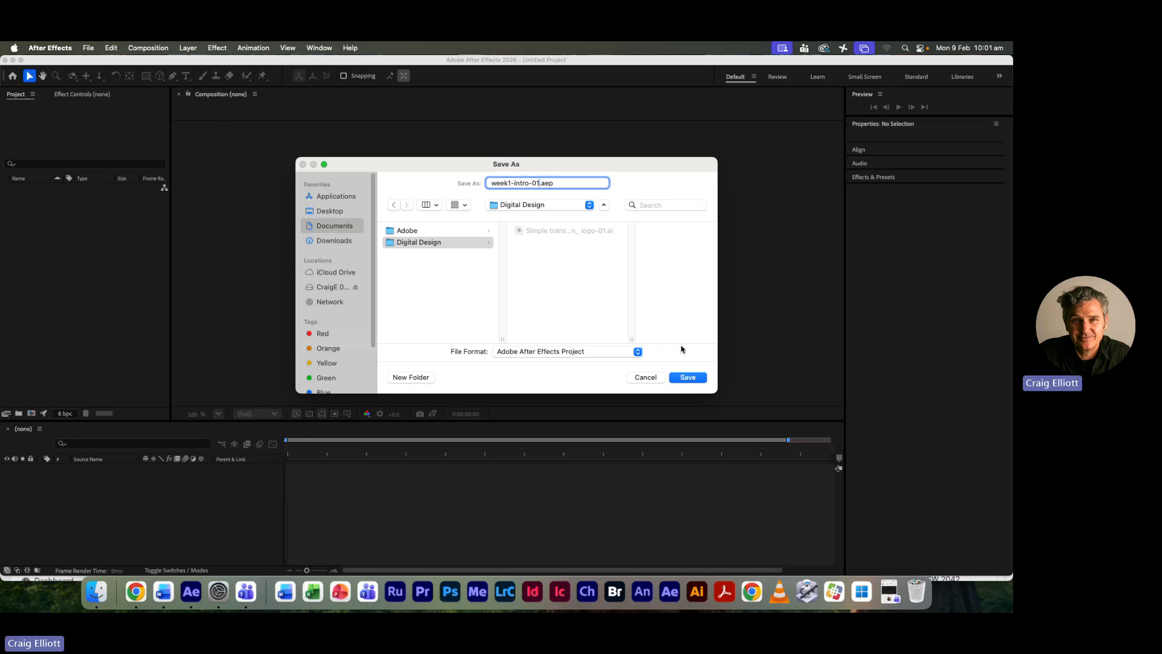
pyautogui.click(690, 376)
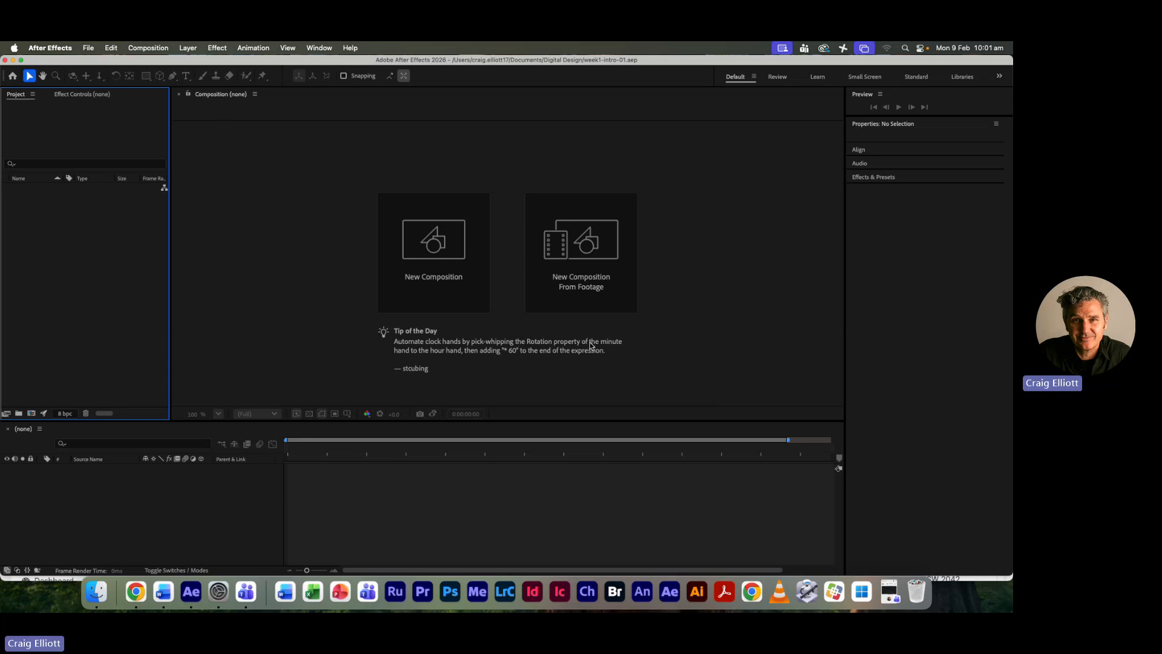
# - Start a new composition and look through the available size and frame rate presets
pyautogui.click(422, 247)
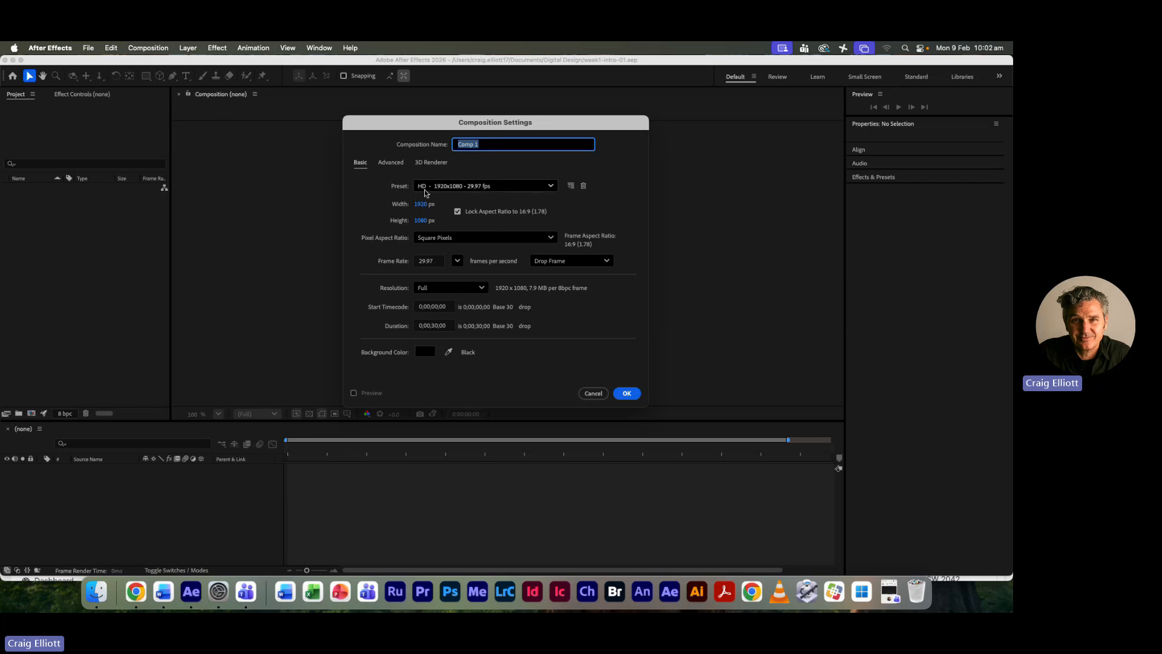
pyautogui.click(550, 186)
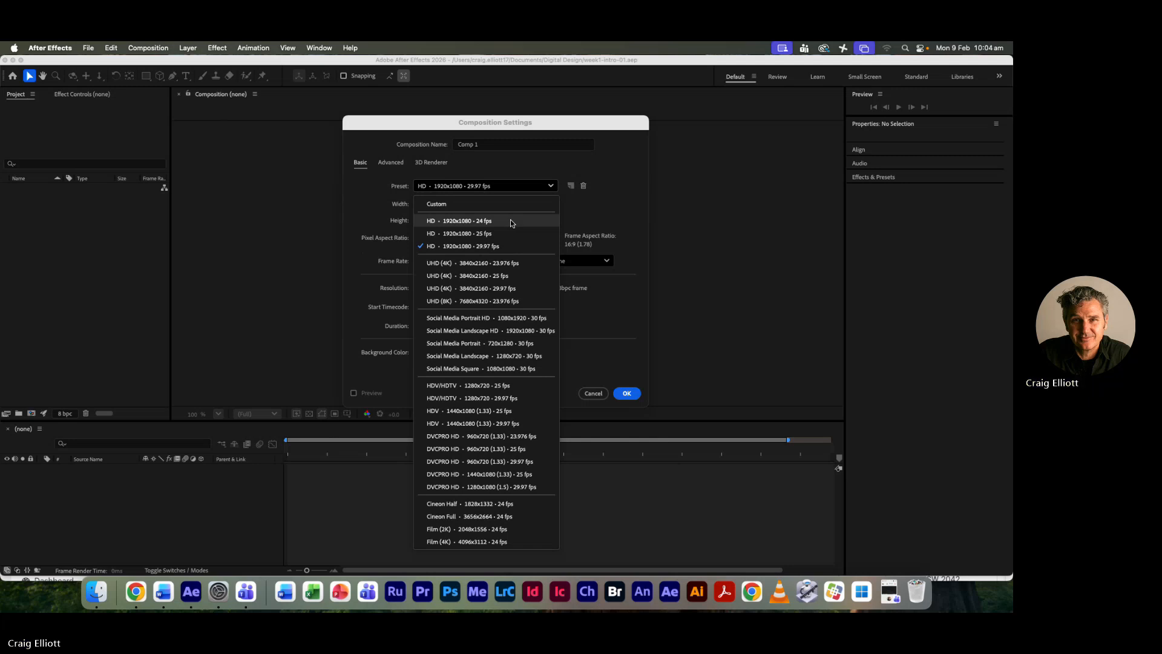
pyautogui.click(630, 207)
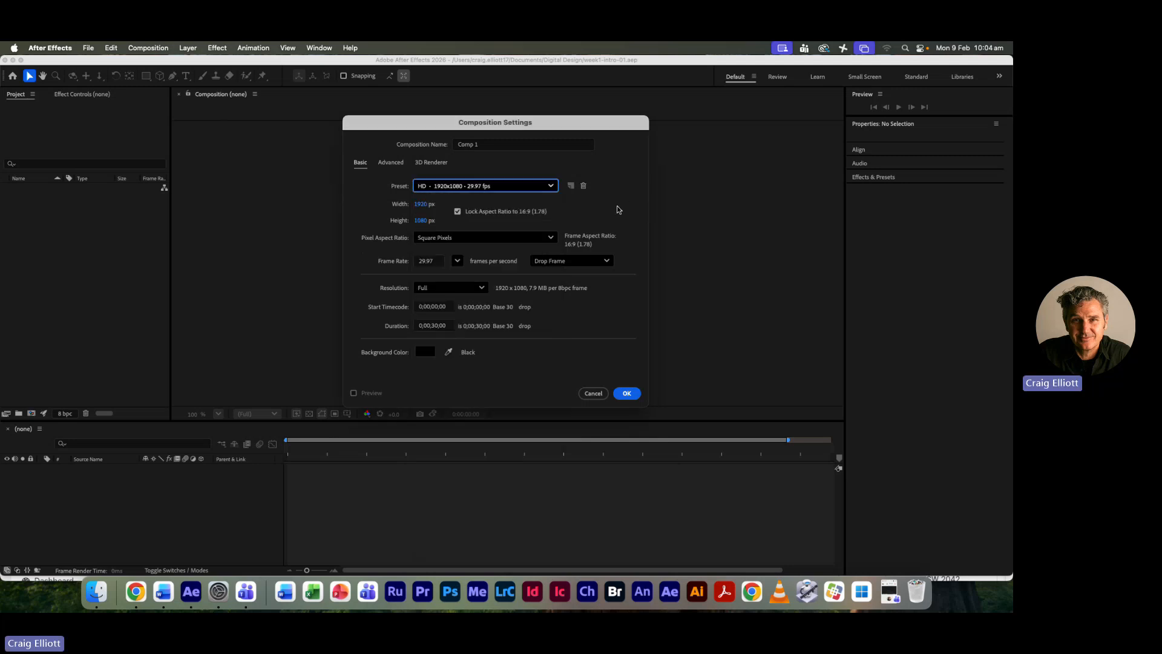
# - Give the composition a custom portrait size of 1080 px width by 1920 px height, with the aspect ratio unlocked
pyautogui.click(435, 206)
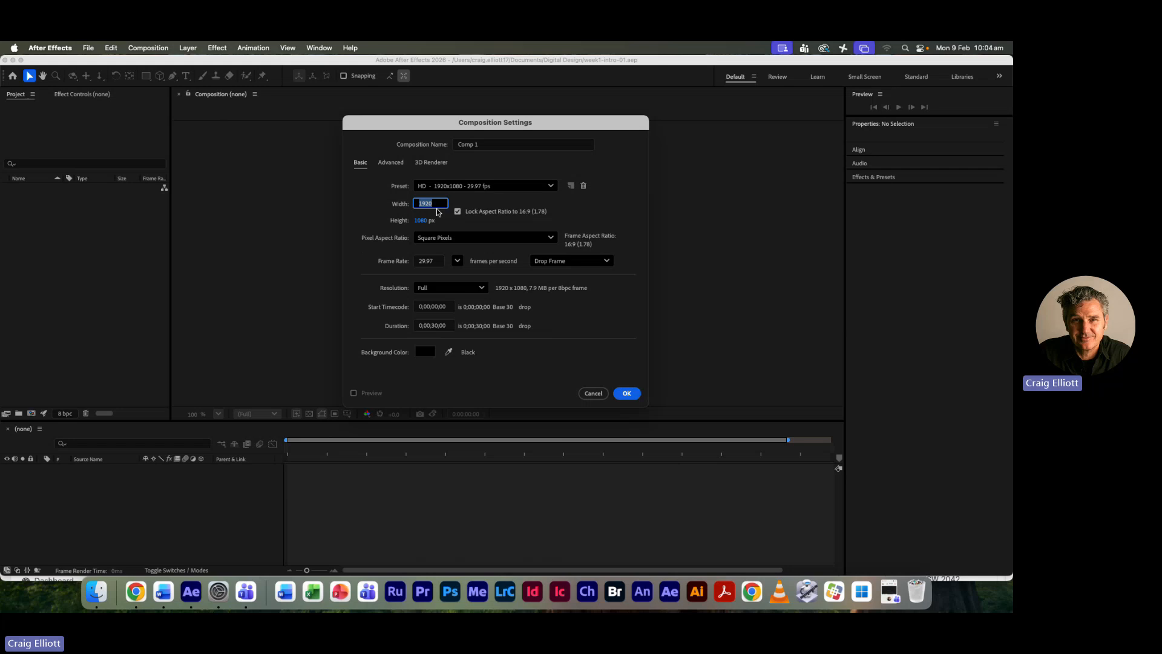
pyautogui.write('1080')
pyautogui.press('Tab')
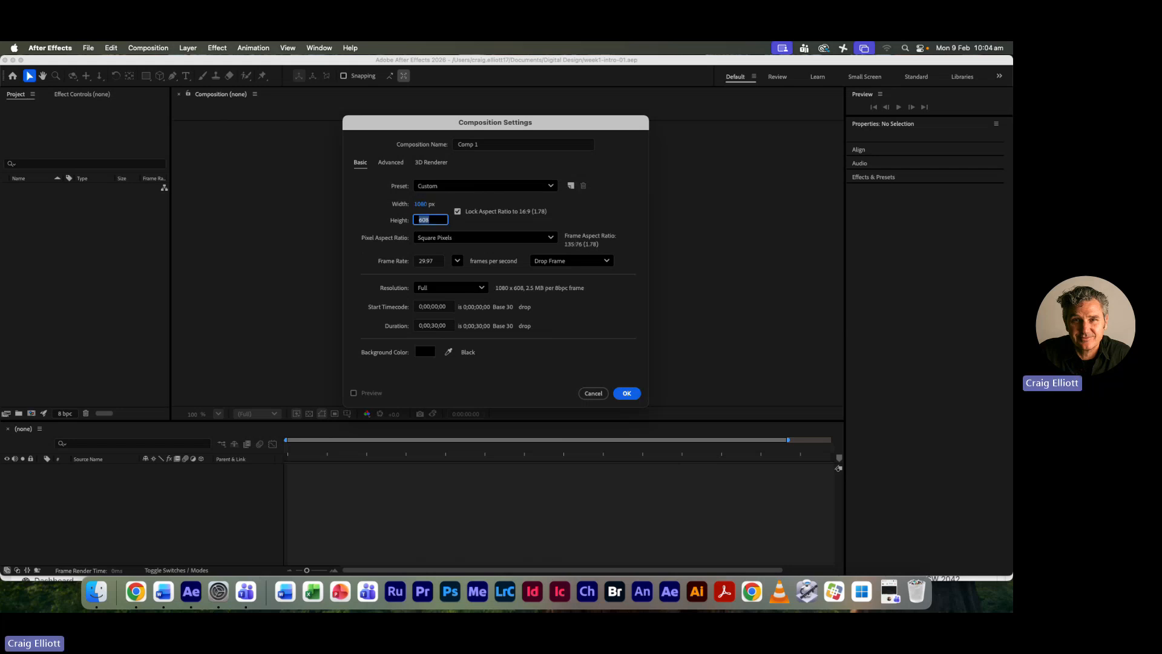
pyautogui.write('1920')
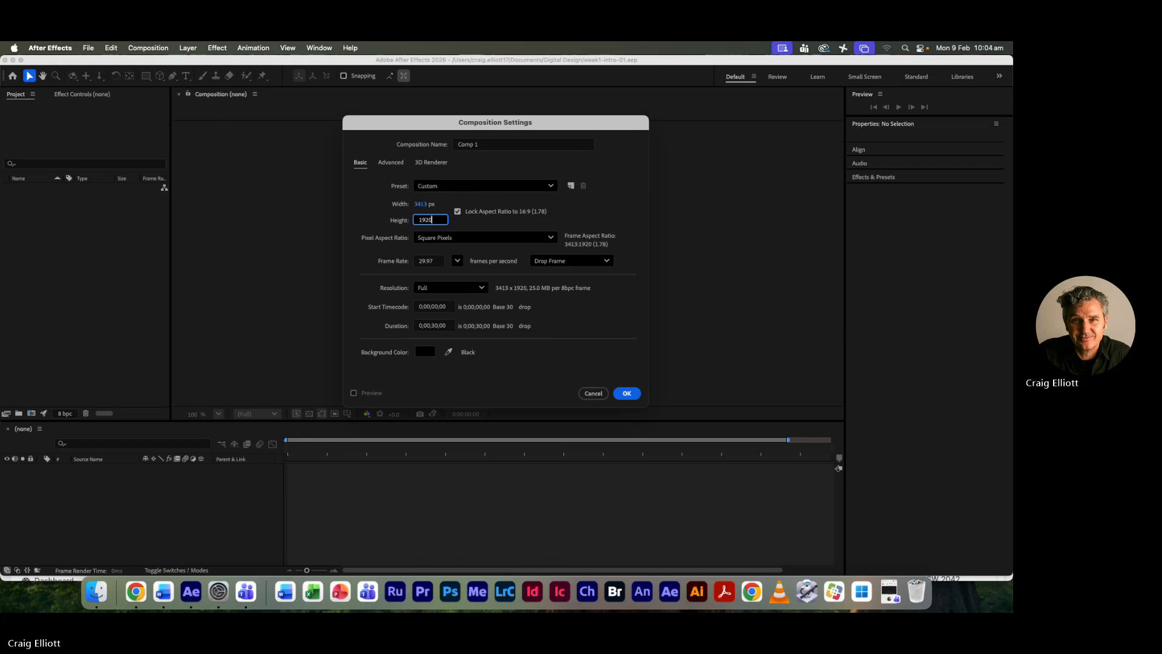
pyautogui.click(458, 211)
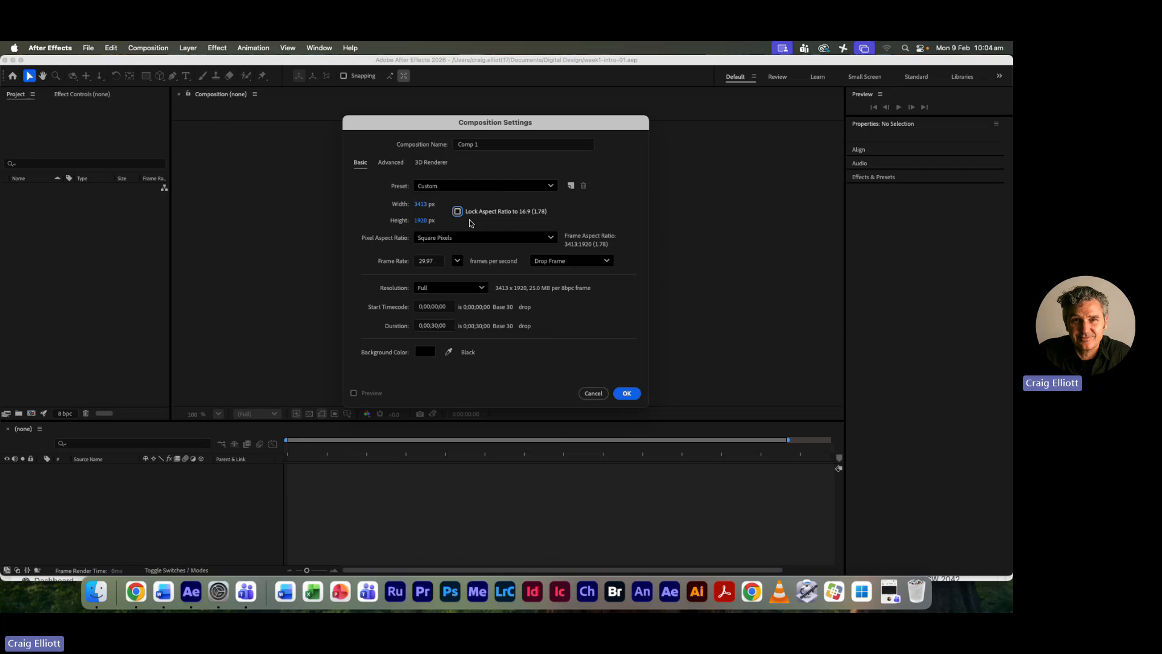
pyautogui.click(422, 205)
pyautogui.write('1080')
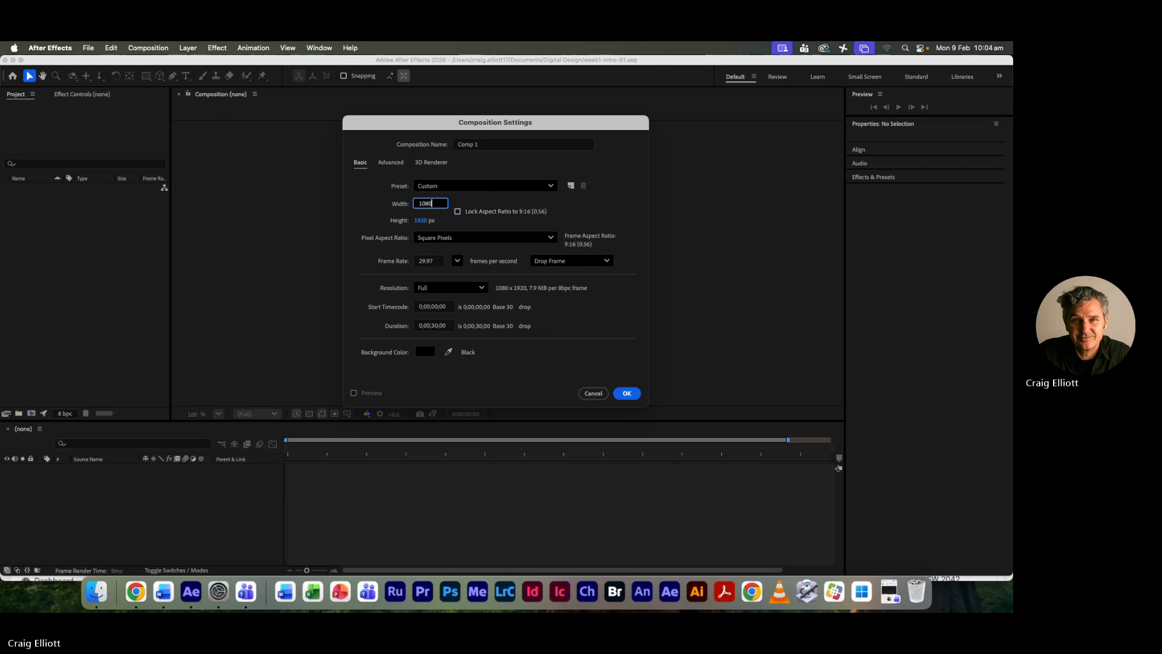
pyautogui.press('Tab')
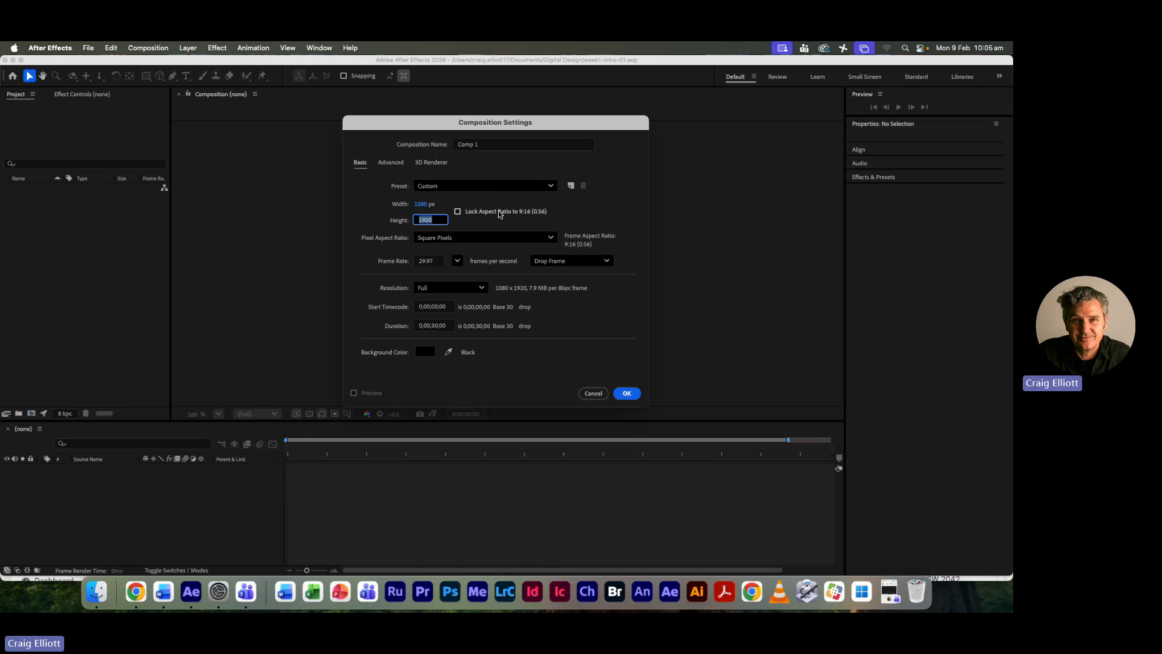
# - Apply the HD 1920x1080 25 fps preset to the composition
pyautogui.click(520, 187)
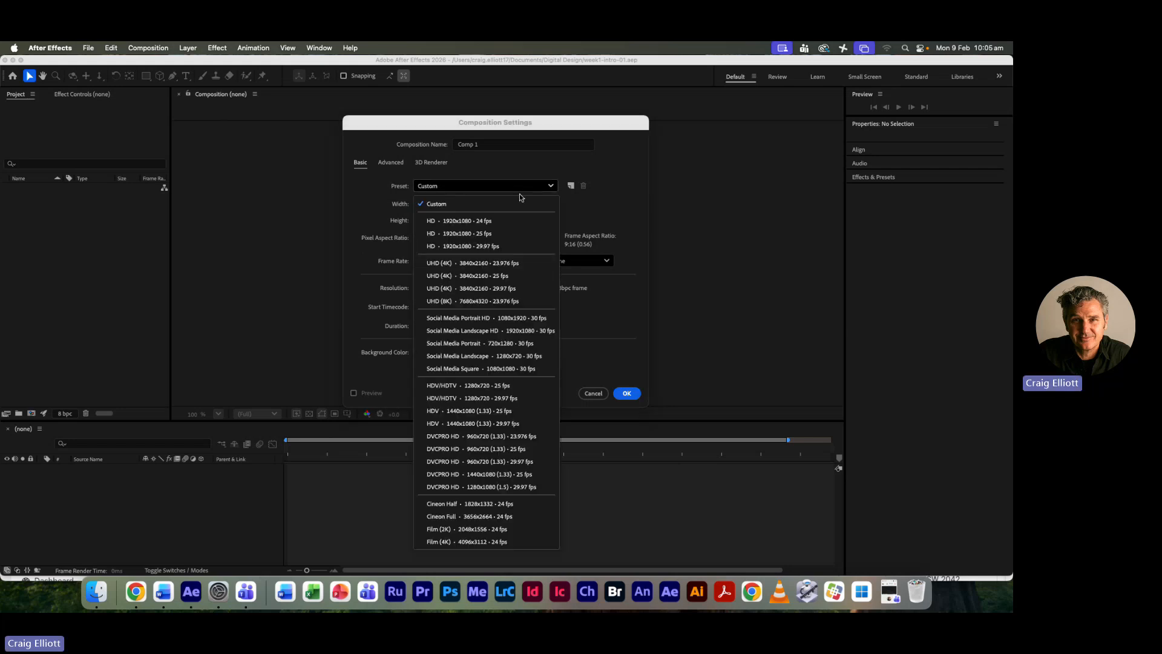
pyautogui.click(484, 234)
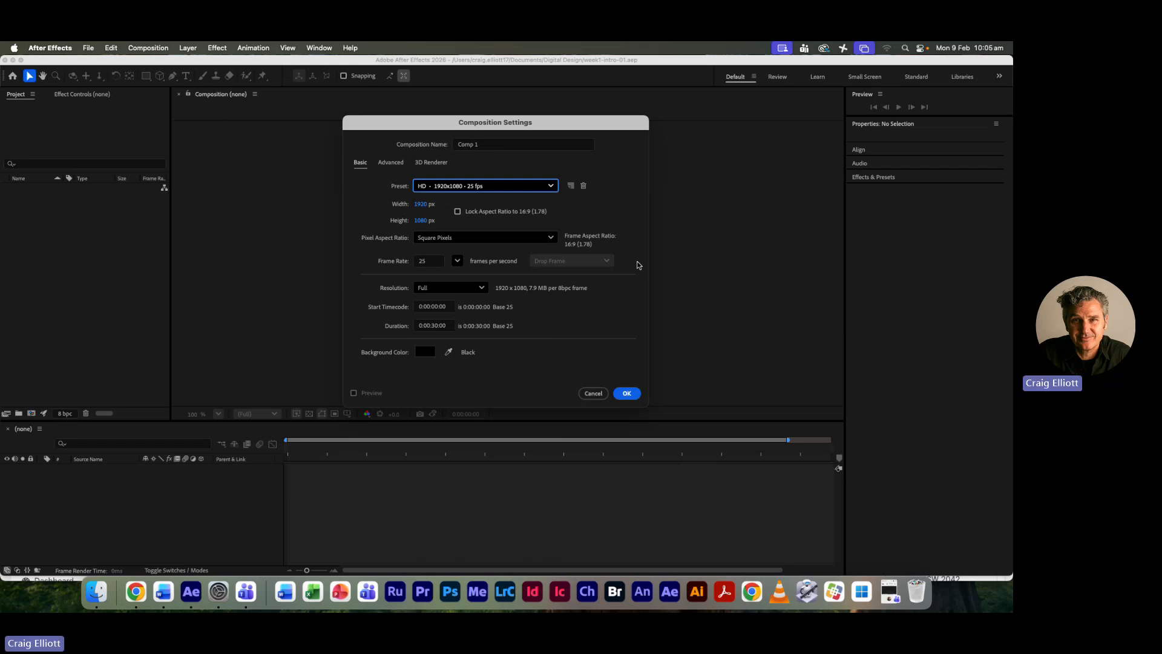
pyautogui.click(551, 186)
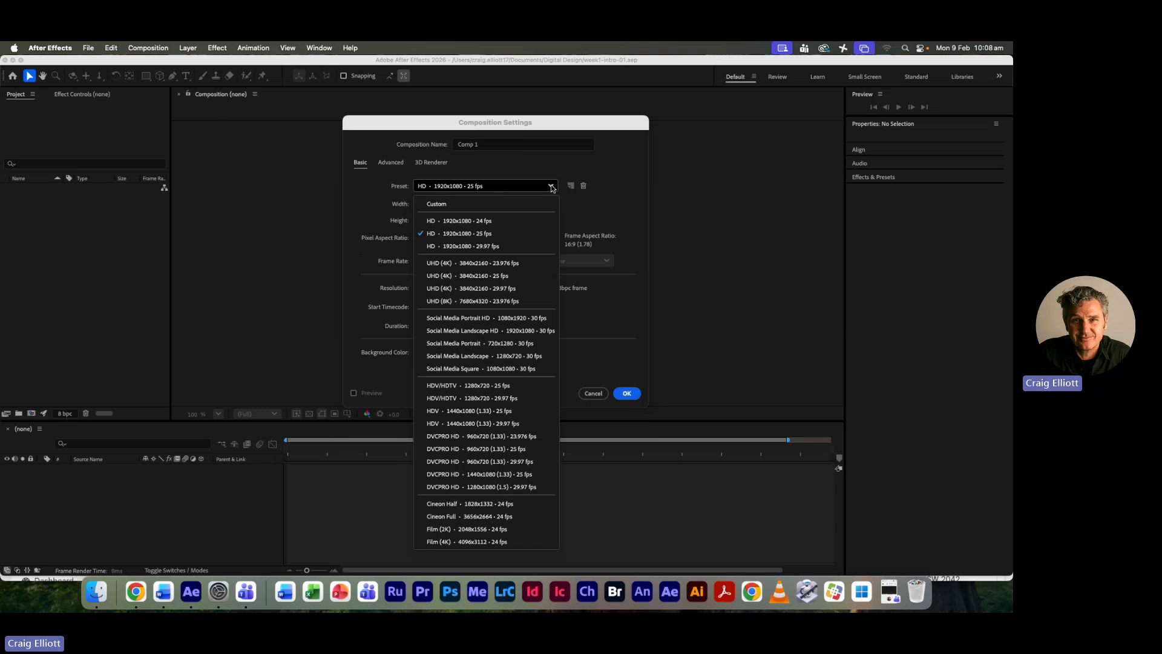
pyautogui.click(510, 234)
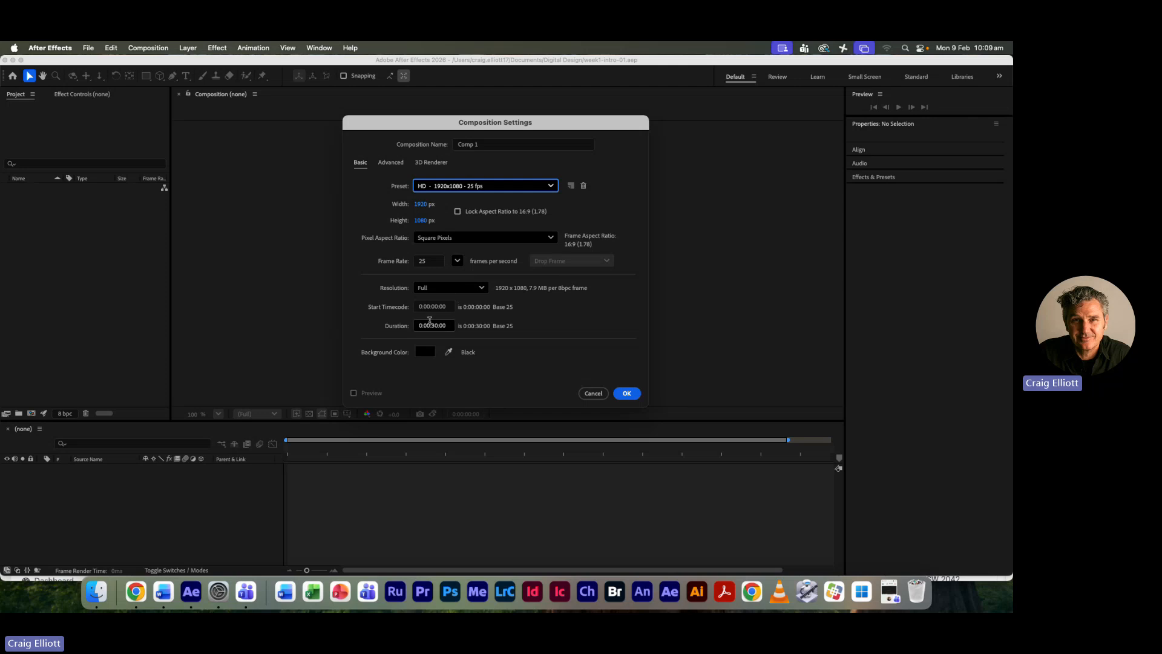
# - Try composition durations of 30 seconds and 10 seconds, entered as 3000 and 1000
pyautogui.click(433, 325)
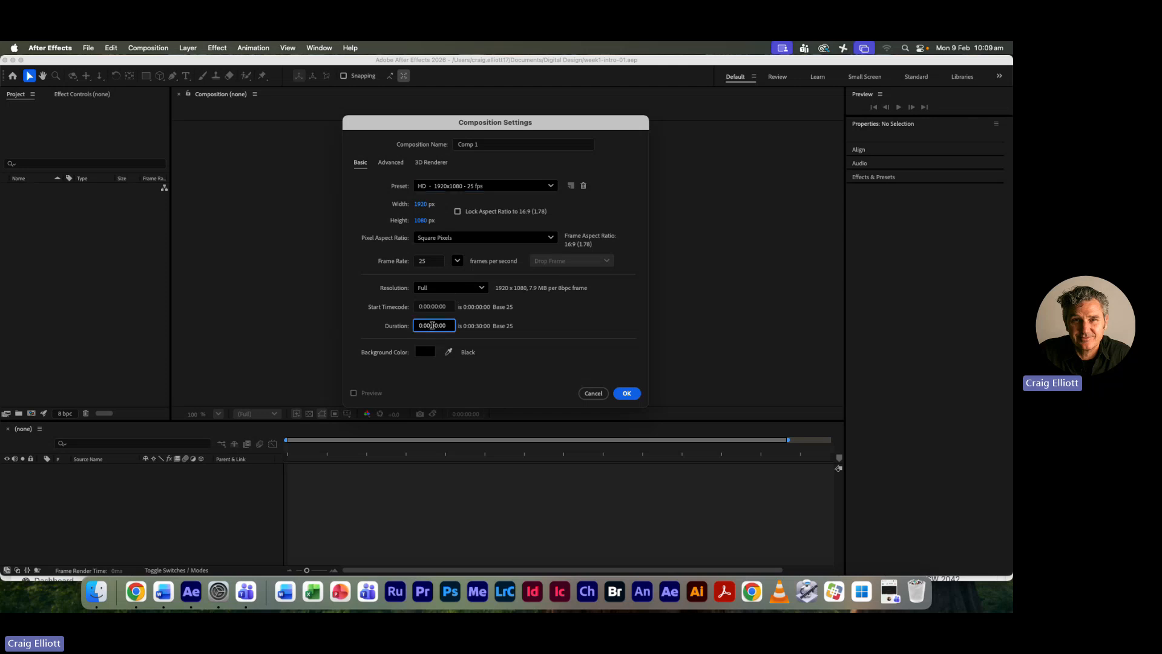
pyautogui.doubleClick(433, 325)
pyautogui.write('3000')
pyautogui.press('Tab')
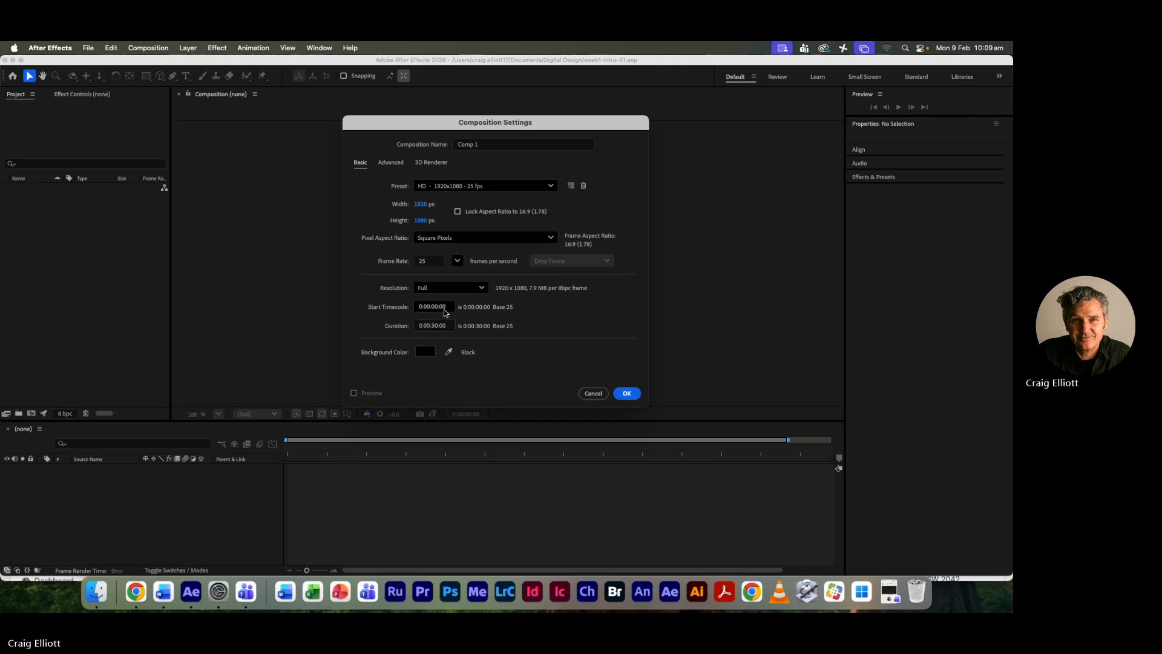
pyautogui.click(432, 325)
pyautogui.write('1')
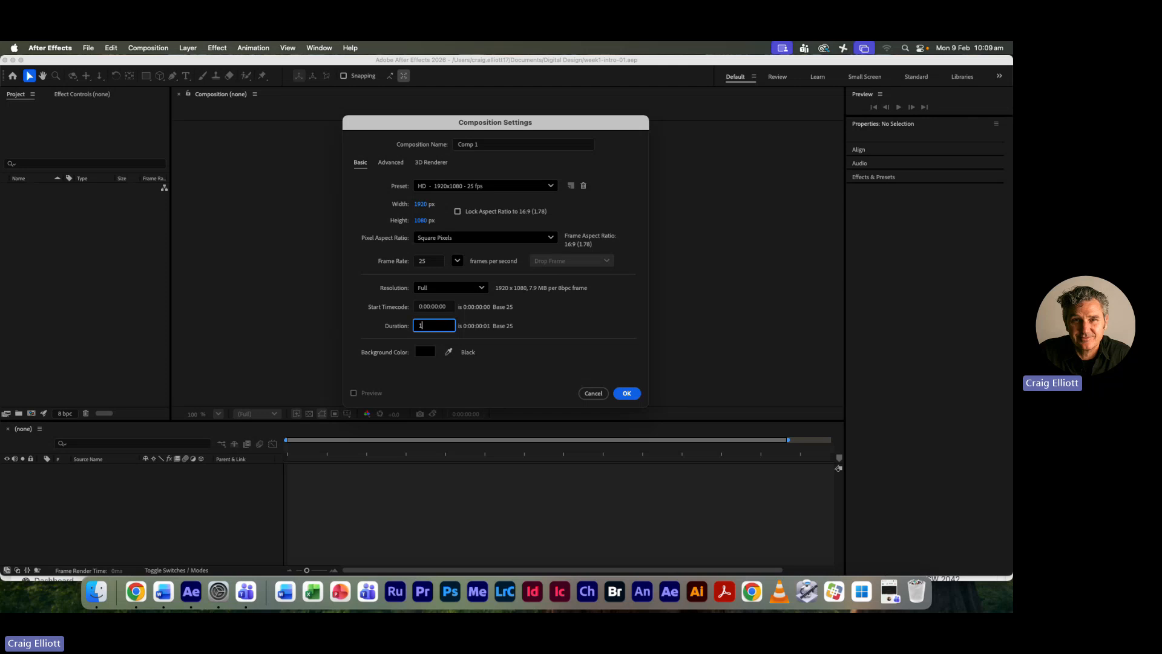
pyautogui.write('000')
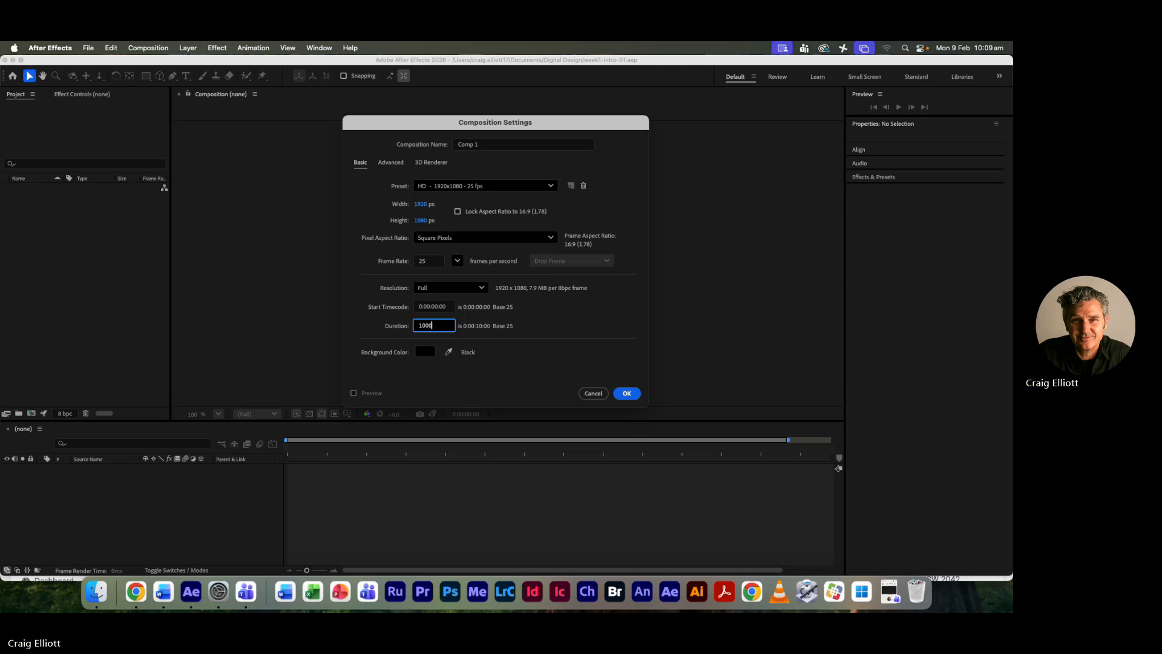
pyautogui.press('Tab')
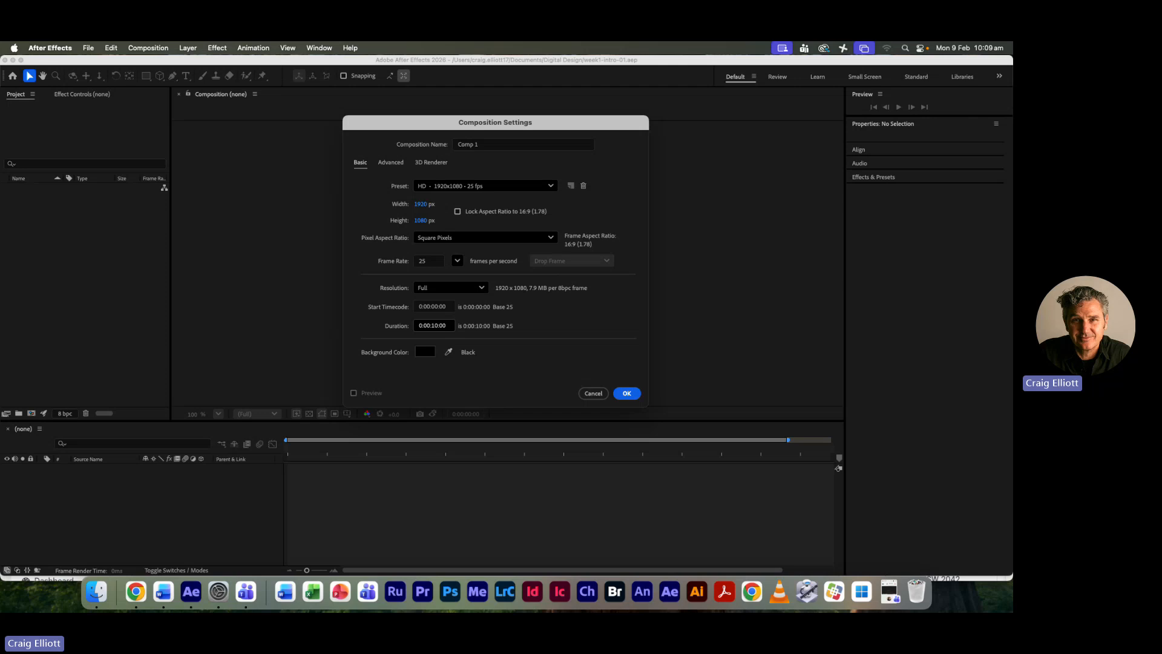
# - Set the composition's duration to 30 seconds (0:00:30:00)
pyautogui.click(433, 325)
pyautogui.write('3000')
pyautogui.press('Return')
# - Change the composition's background color to white (FFFFFF) and create the composition
pyautogui.click(422, 352)
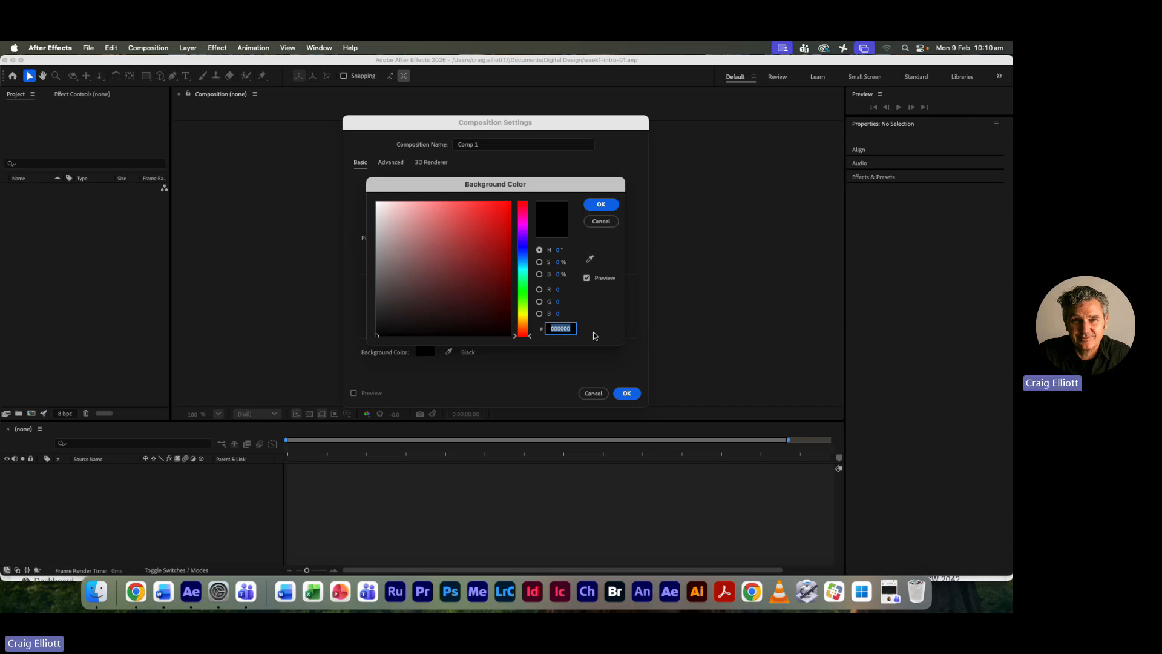
pyautogui.write('FFFFFF')
pyautogui.click(602, 205)
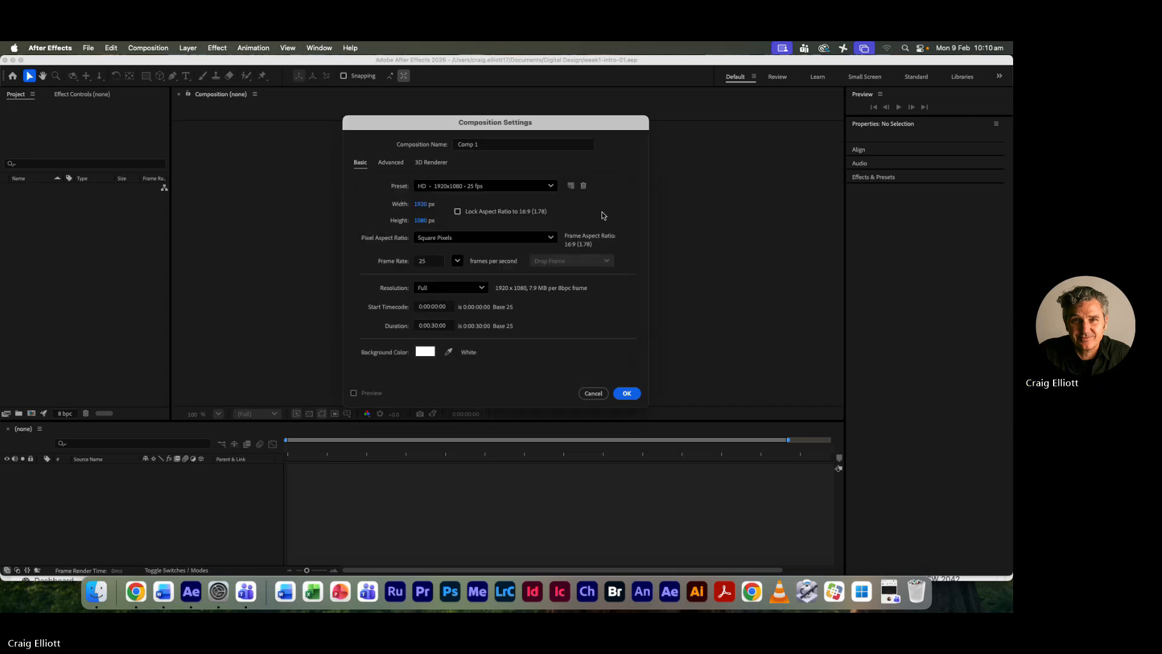
pyautogui.click(626, 399)
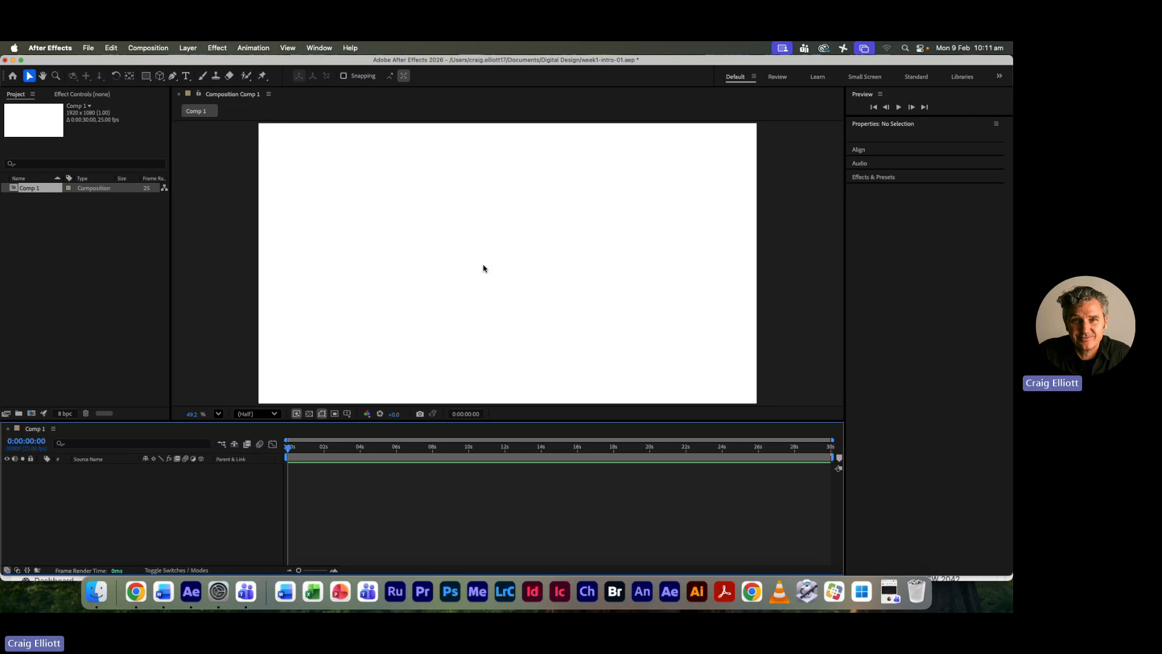
# - Set the composition viewer's magnification to Fit and slightly reduce the height of the program window
pyautogui.click(530, 259)
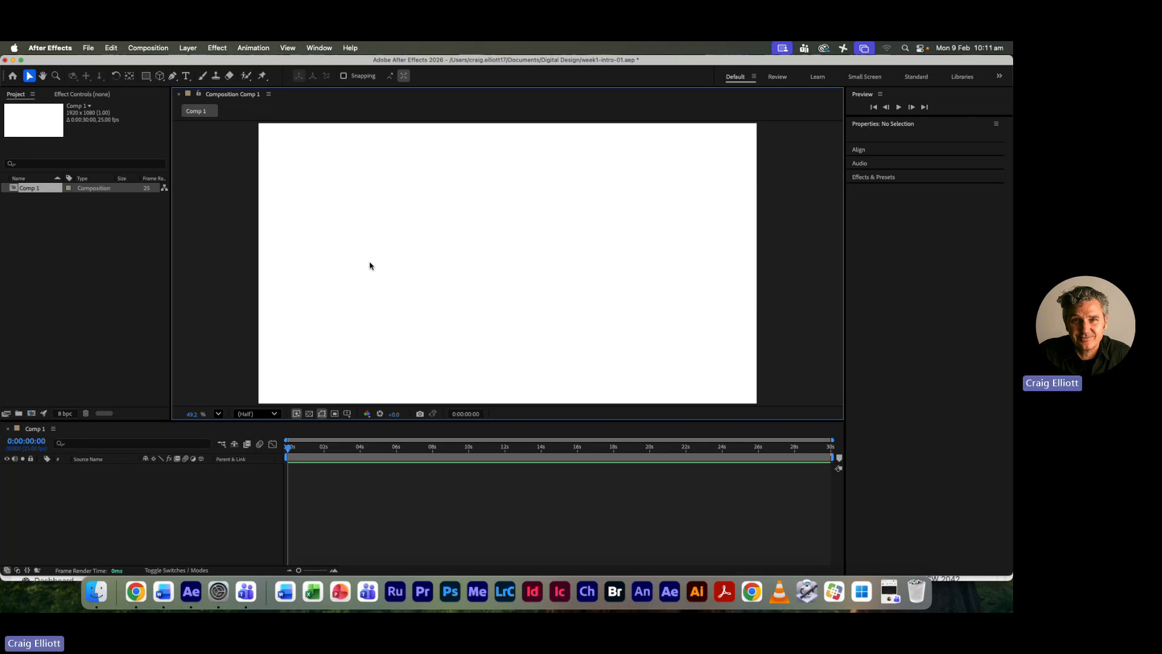
pyautogui.click(219, 414)
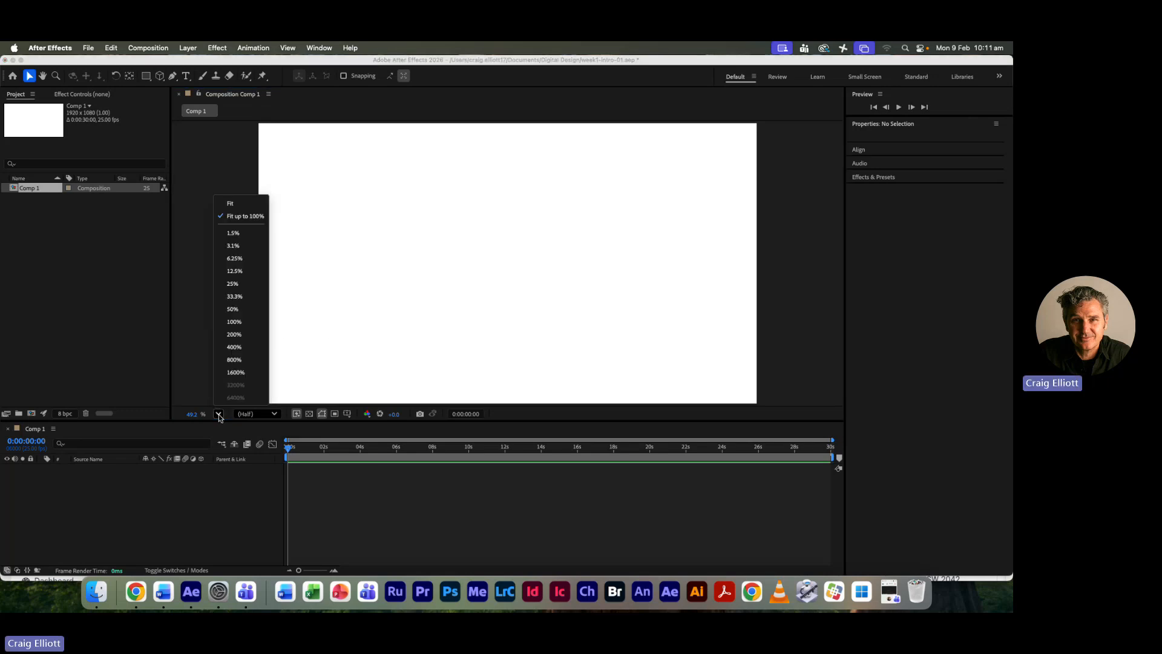
pyautogui.click(241, 207)
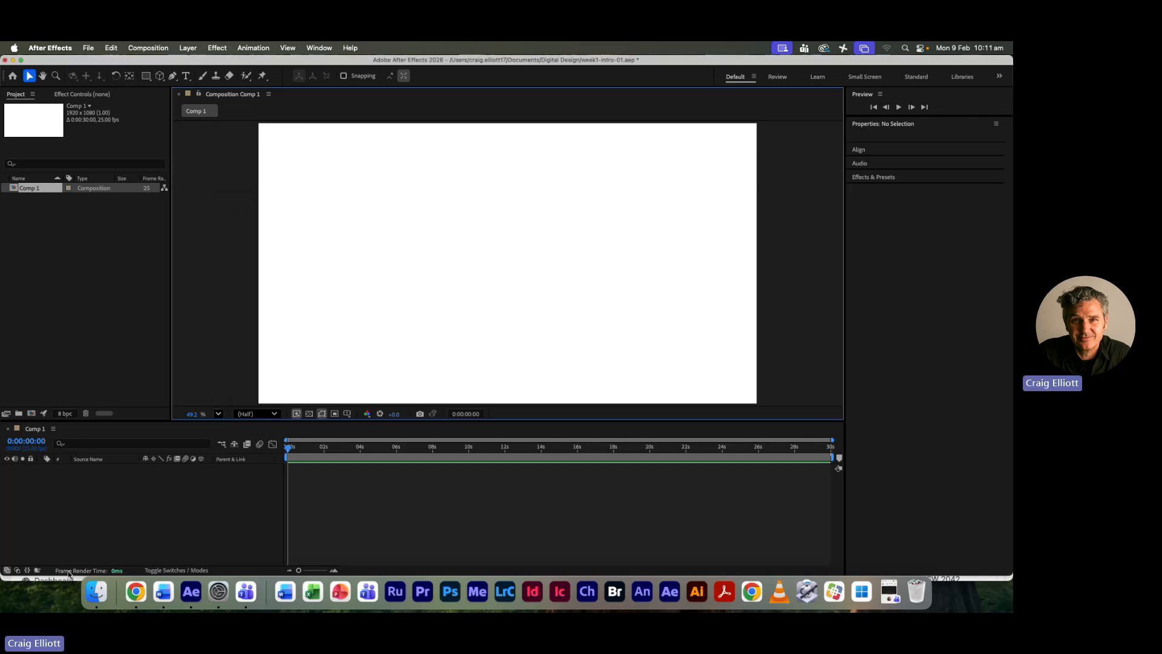
pyautogui.moveTo(68, 576); pyautogui.dragTo(98, 567)
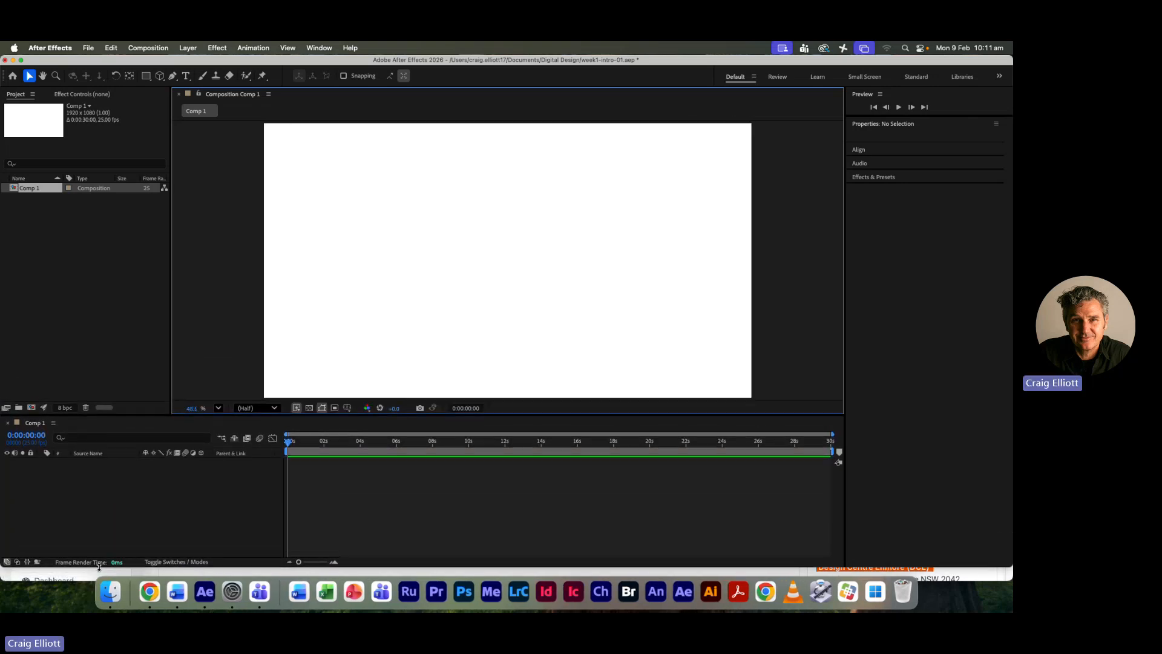
# - Make the timeline panel slightly taller and reset the composition viewer's magnification to Fit after zooming to 200%
pyautogui.moveTo(202, 424)
pyautogui.mouseDown()
pyautogui.moveTo(207, 258)
pyautogui.moveTo(205, 409)
pyautogui.mouseUp()
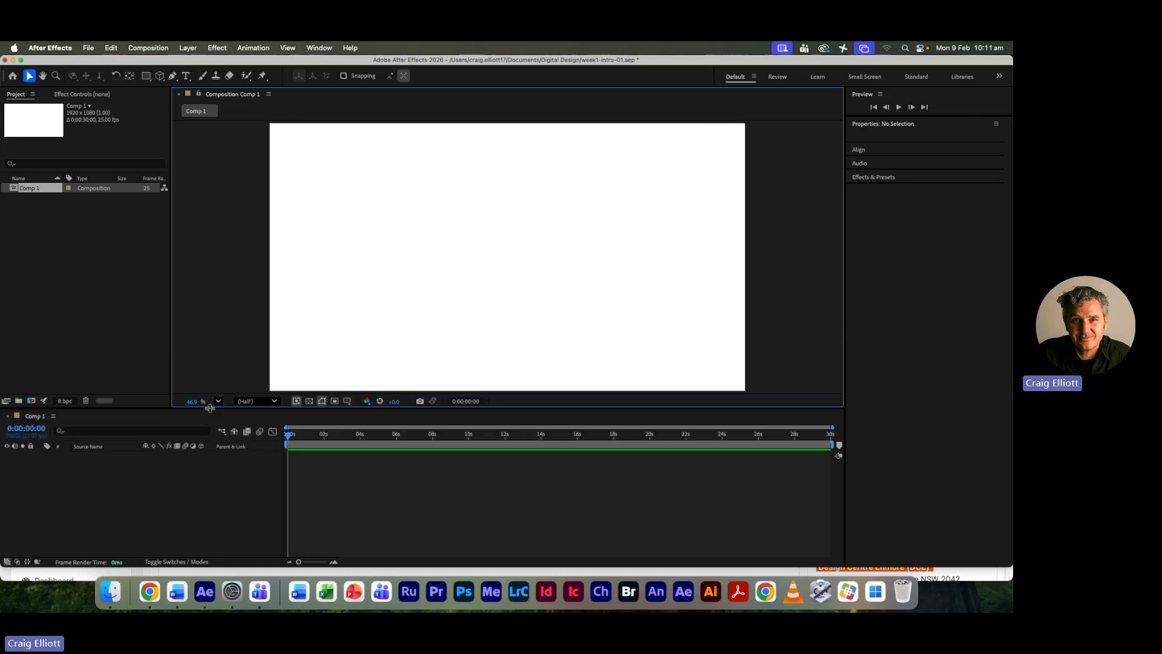
pyautogui.scroll(3, 213, 405)
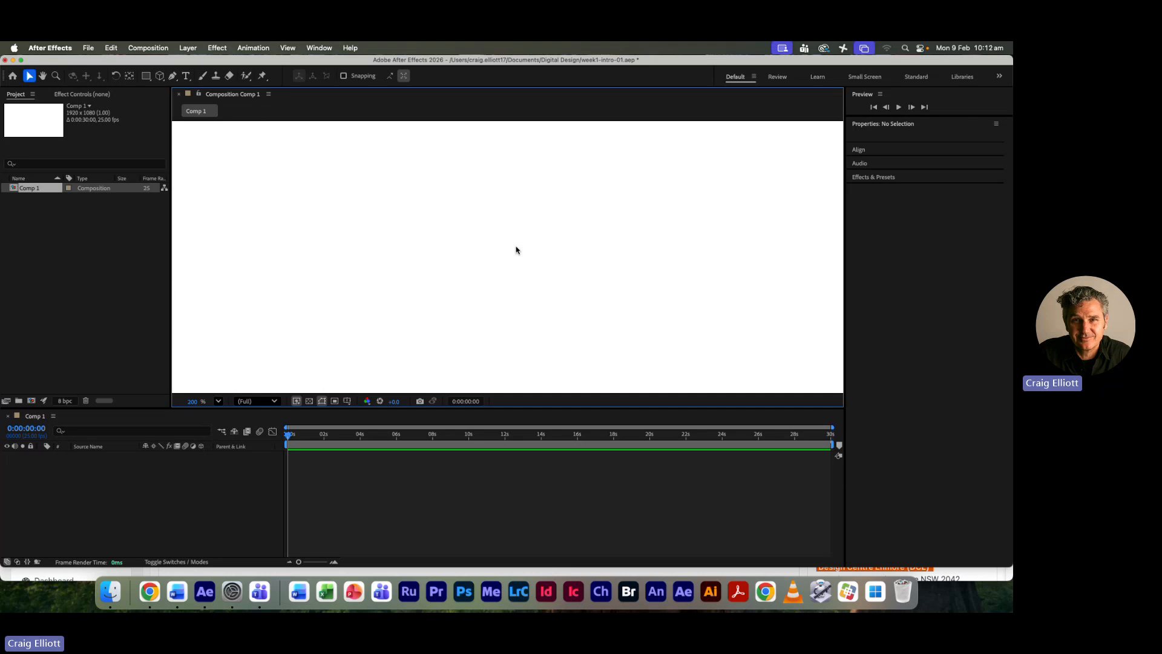
pyautogui.press('super+0')
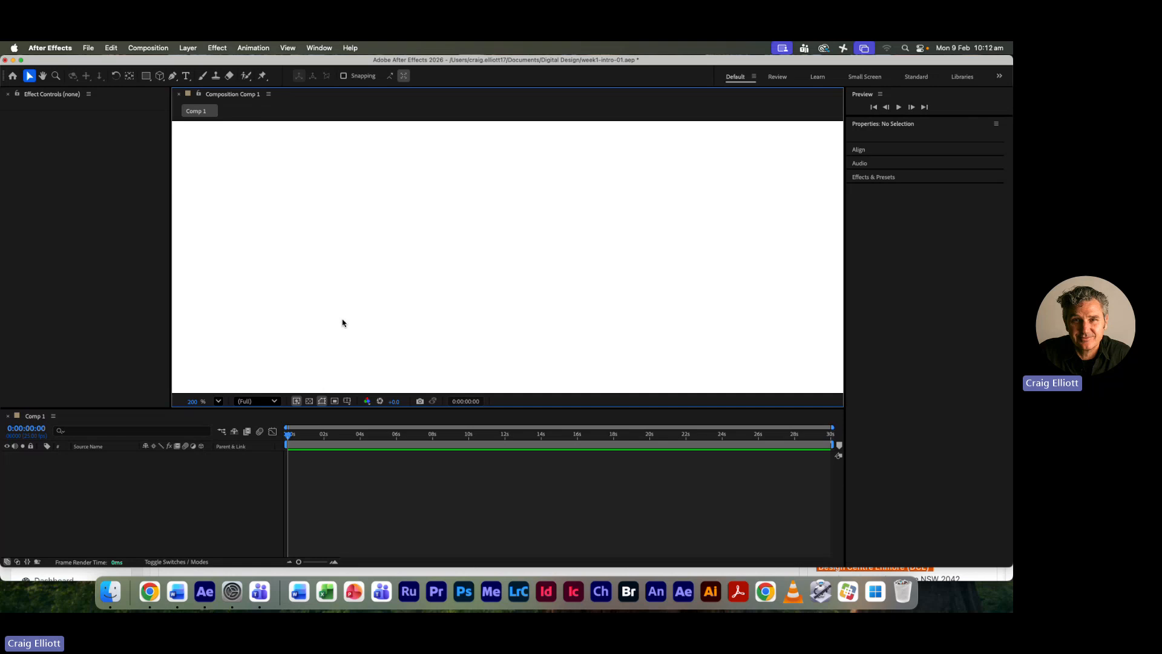
pyautogui.click(218, 401)
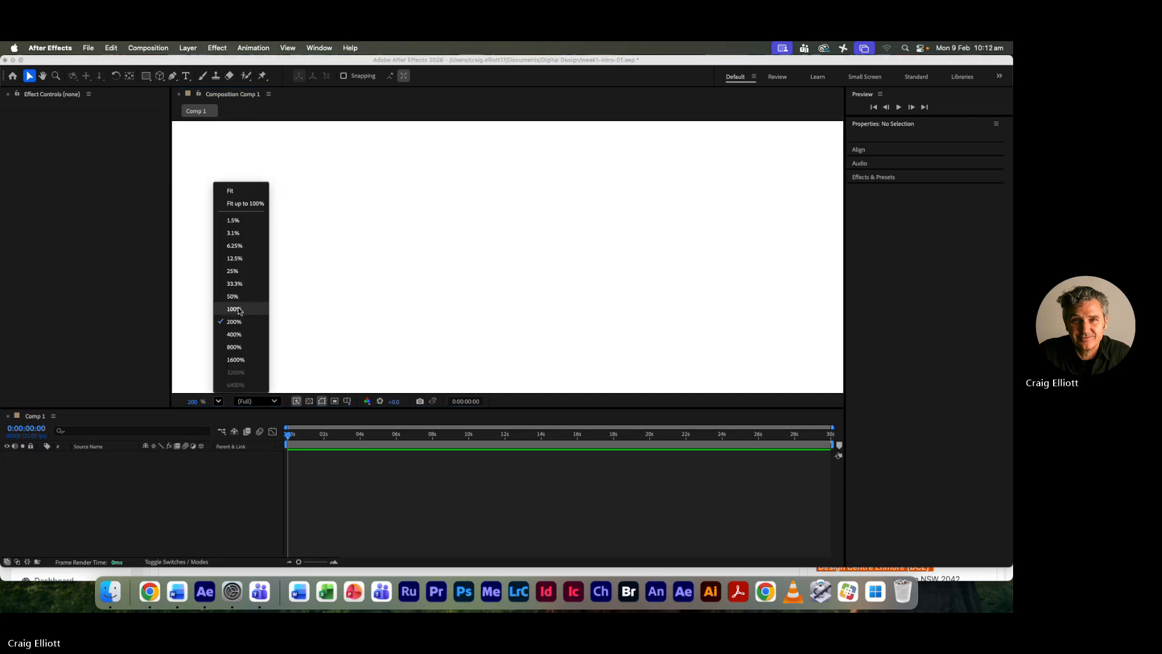
pyautogui.click(230, 191)
# - Close the Effect Controls panel and bring the panels back by switching to the Small Screen workspace
pyautogui.click(91, 196)
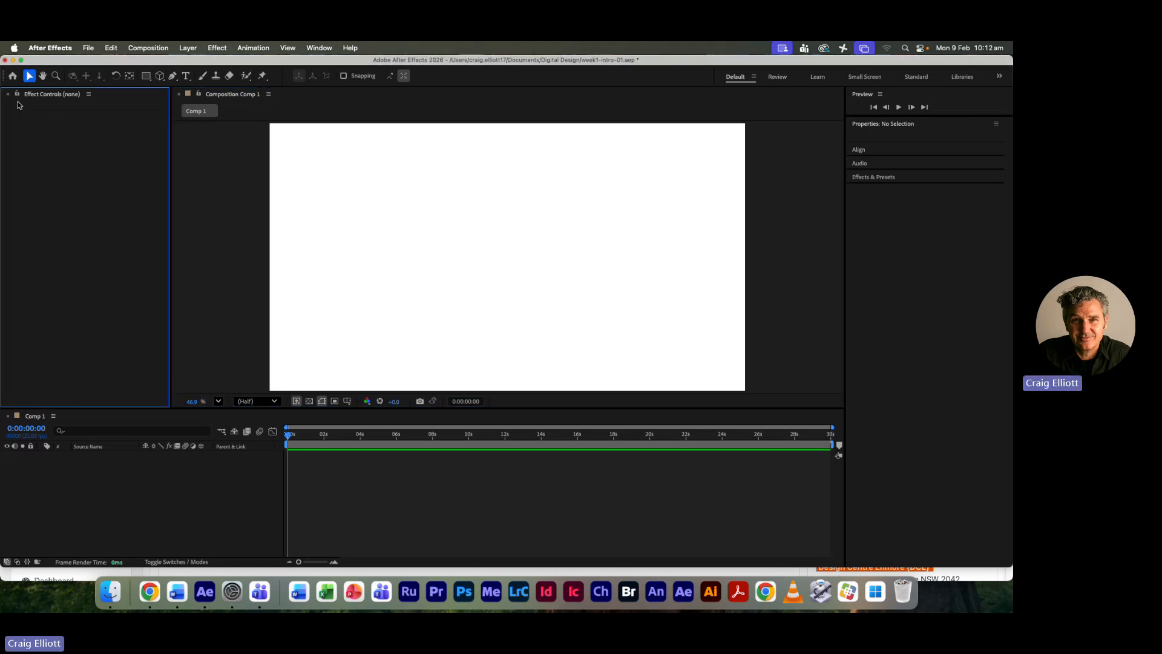
pyautogui.click(7, 94)
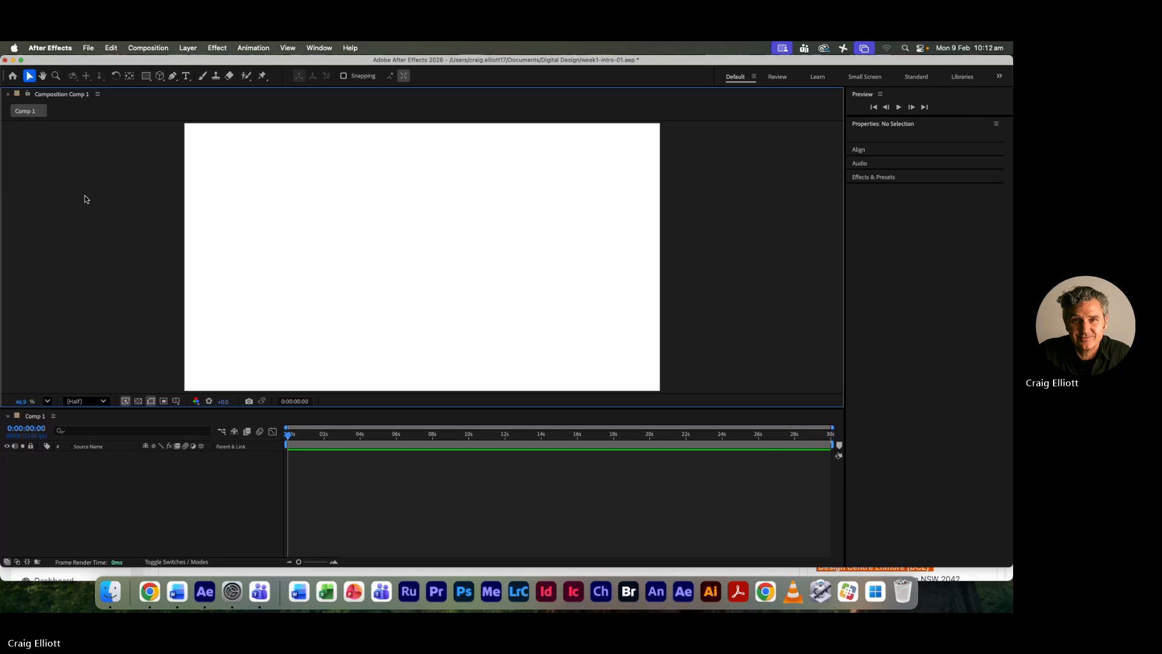
pyautogui.click(864, 77)
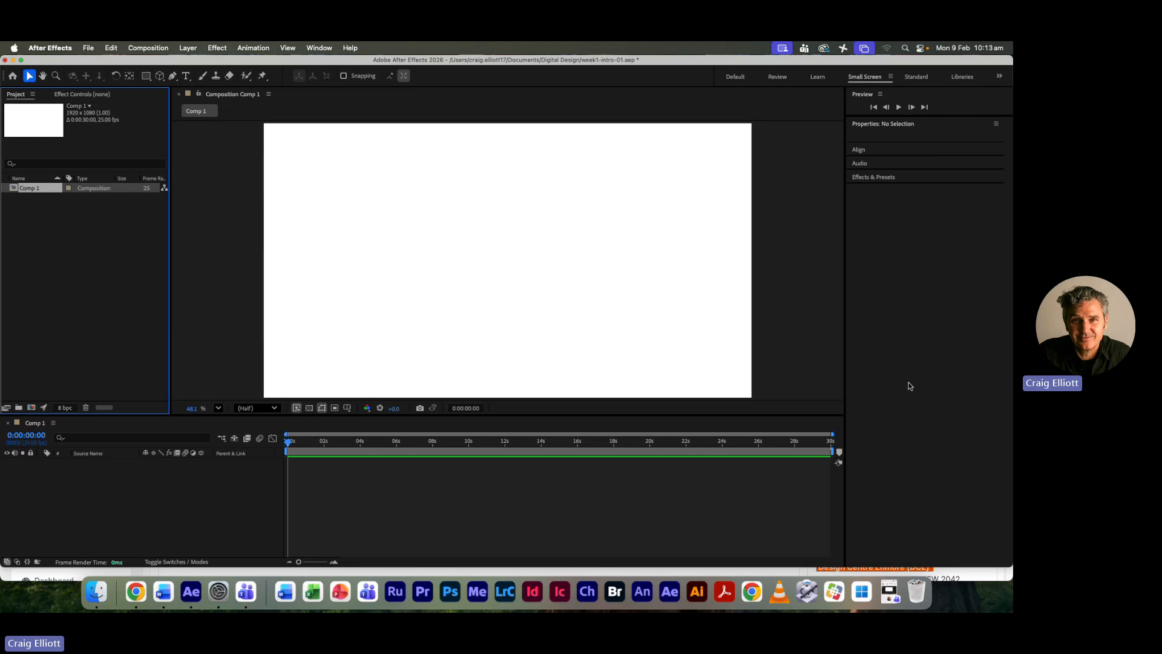
# - Make the timeline panel taller by reducing the height of the composition viewer above it
pyautogui.click(316, 48)
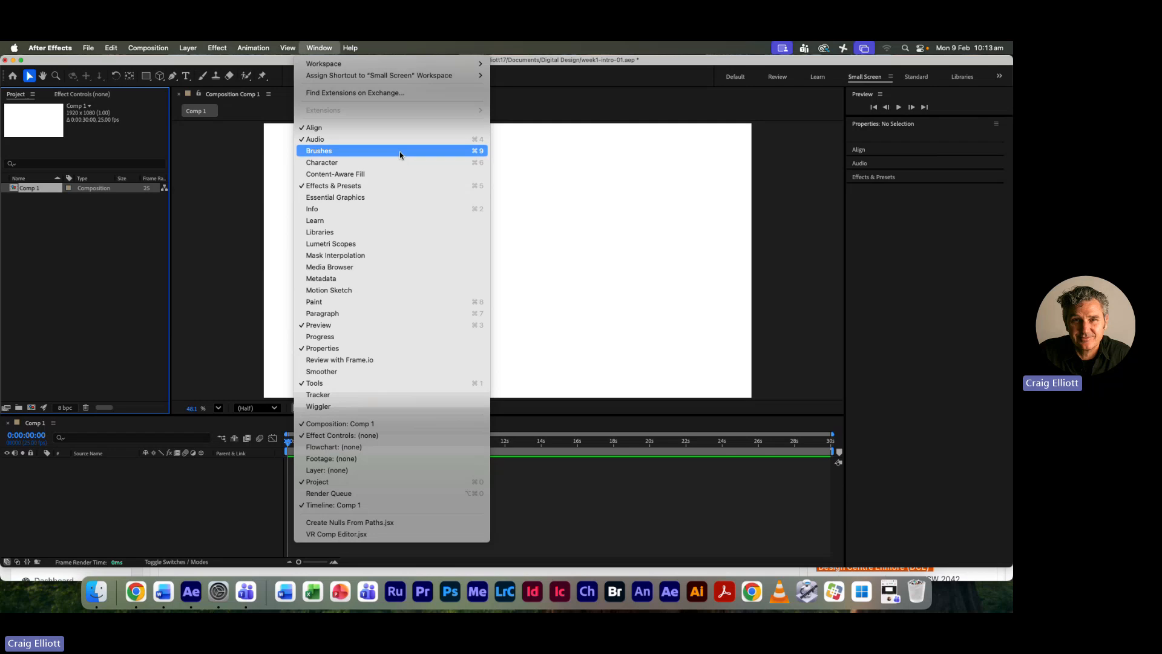
pyautogui.click(321, 49)
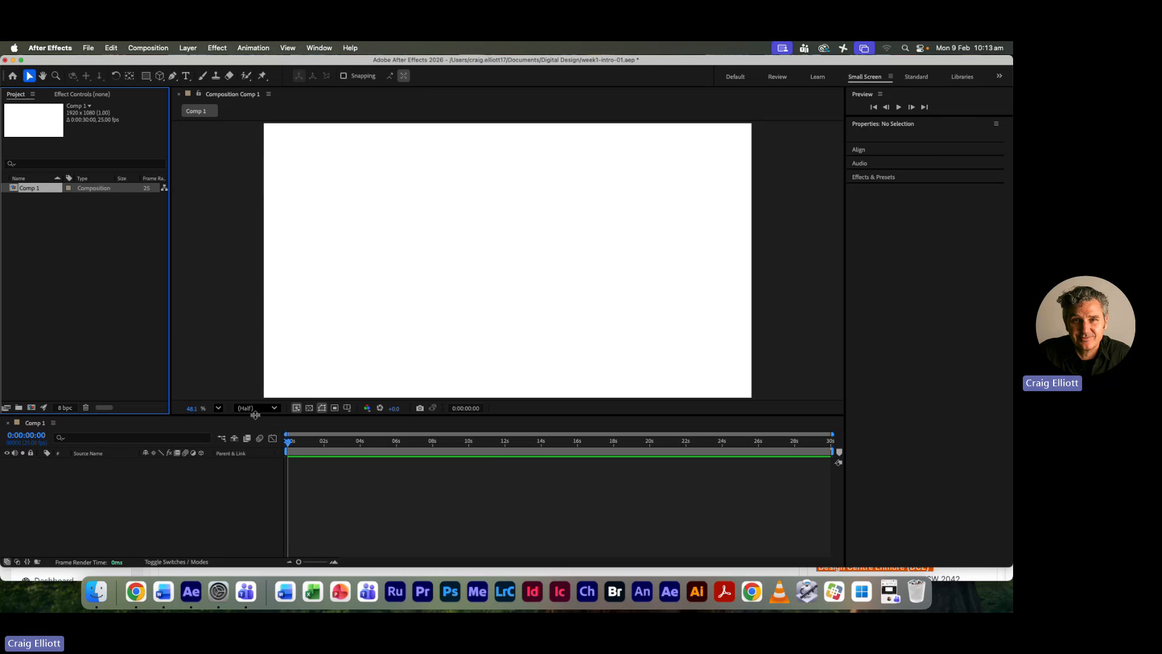
pyautogui.moveTo(254, 415); pyautogui.dragTo(255, 376)
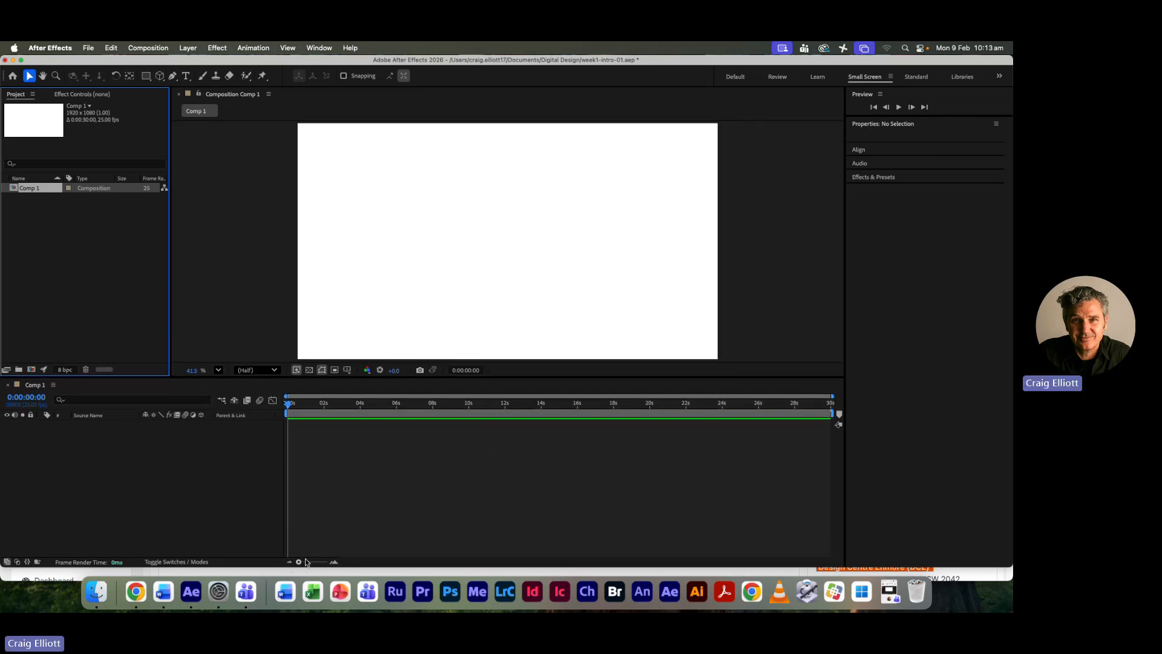
pyautogui.moveTo(306, 563)
pyautogui.mouseDown()
pyautogui.moveTo(321, 564)
pyautogui.moveTo(299, 564)
pyautogui.mouseUp()
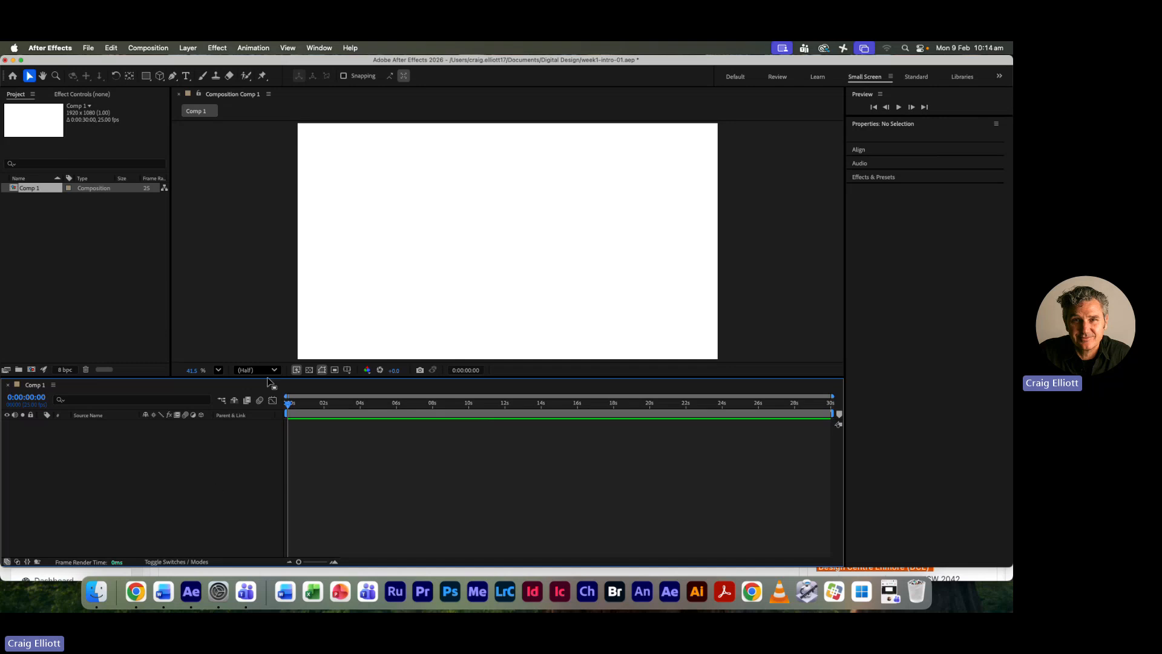
pyautogui.click(188, 48)
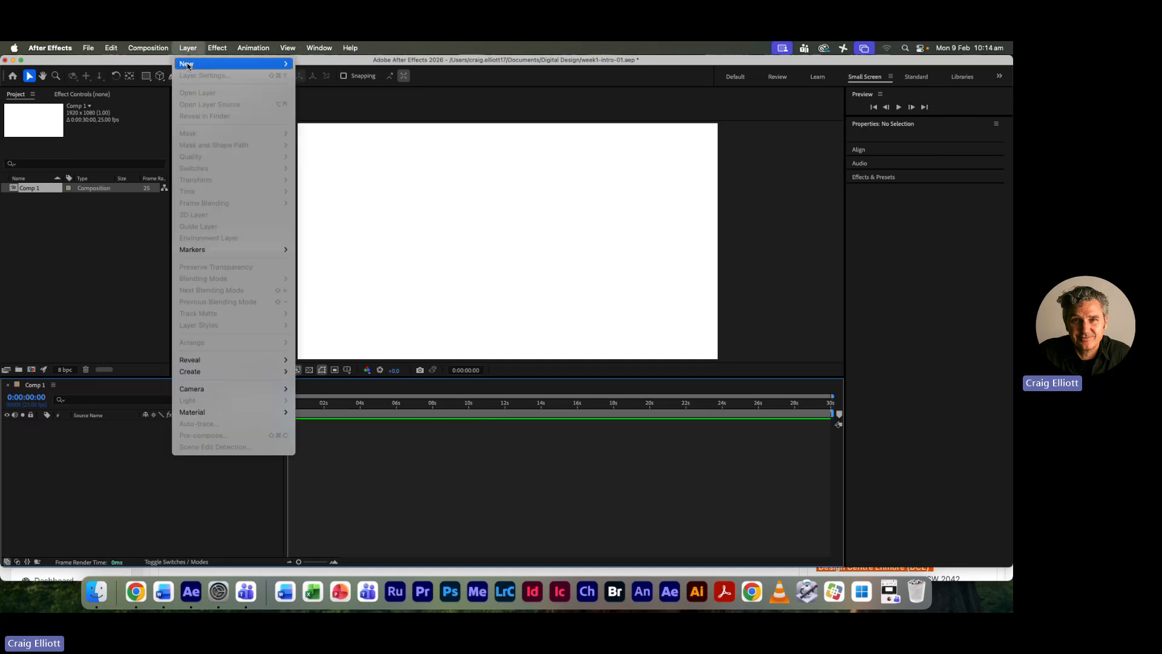
pyautogui.moveTo(189, 65)
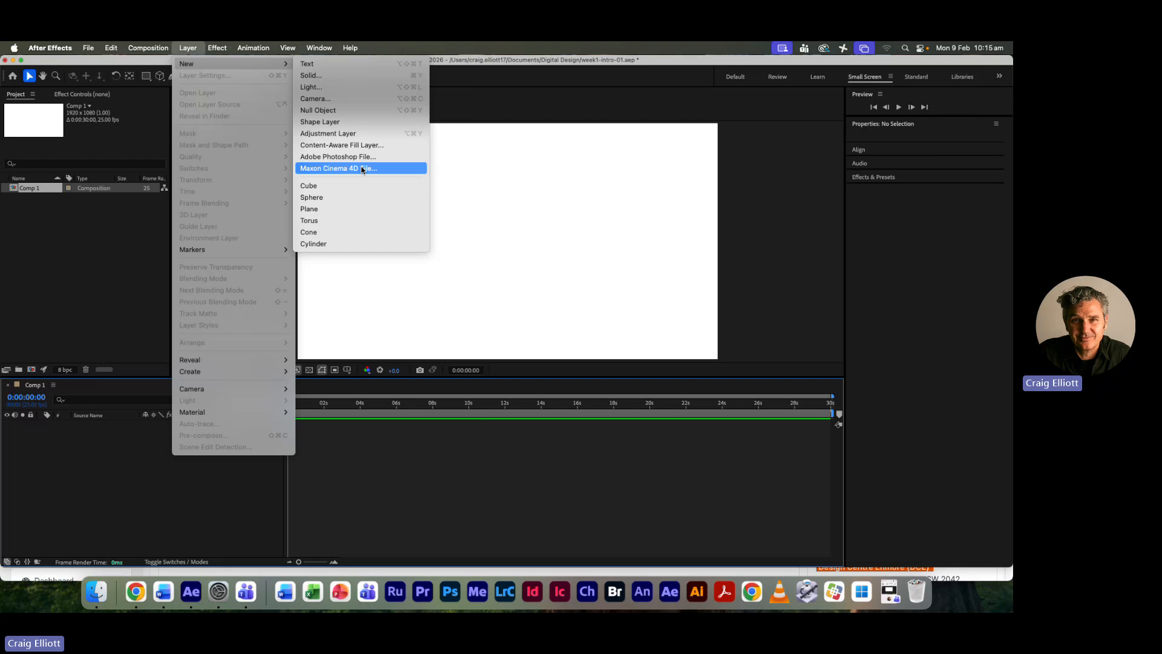
pyautogui.click(322, 48)
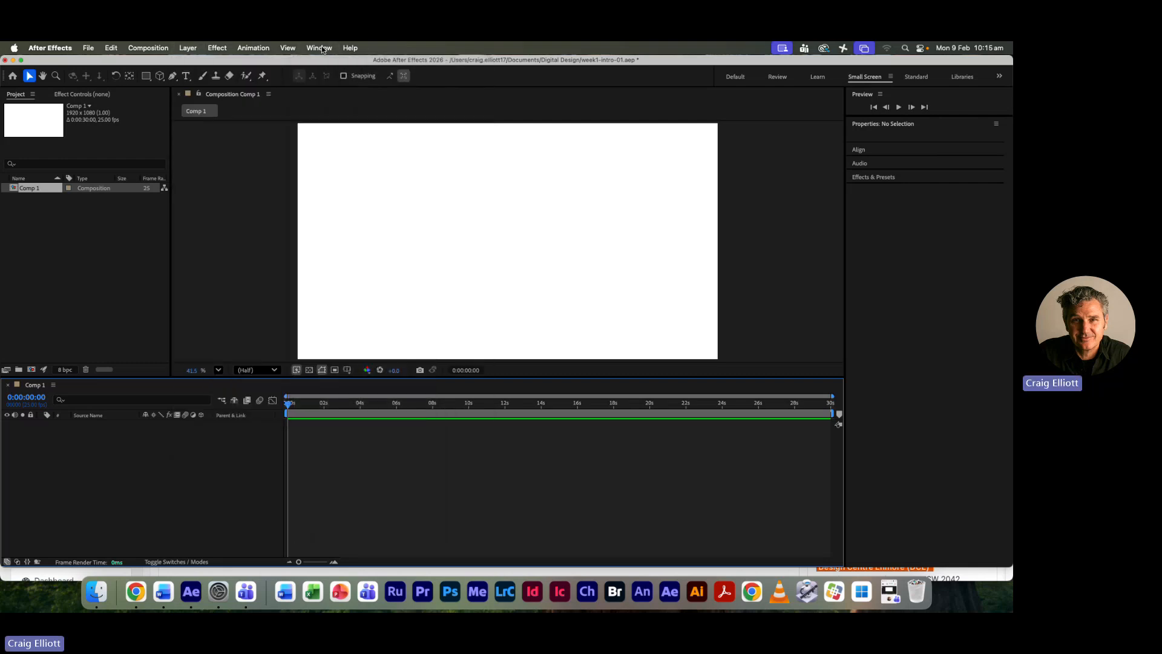
# - Try the Rectangle and Cube tools, declining the switch to the Advanced 3D renderer
pyautogui.click(146, 77)
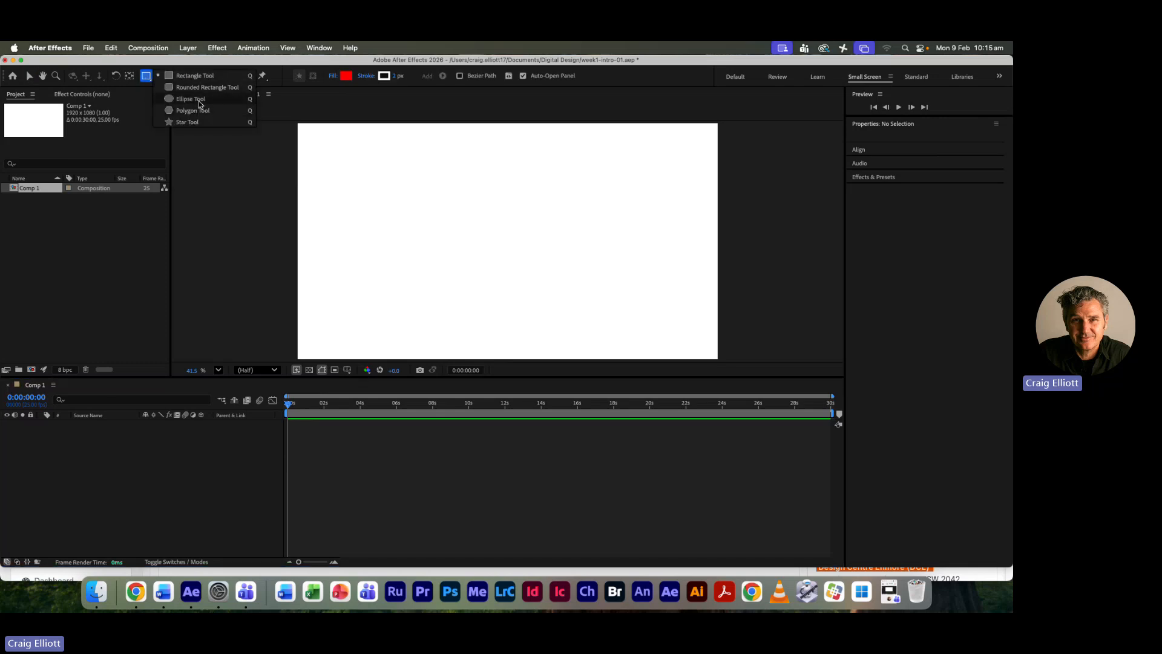
pyautogui.click(168, 77)
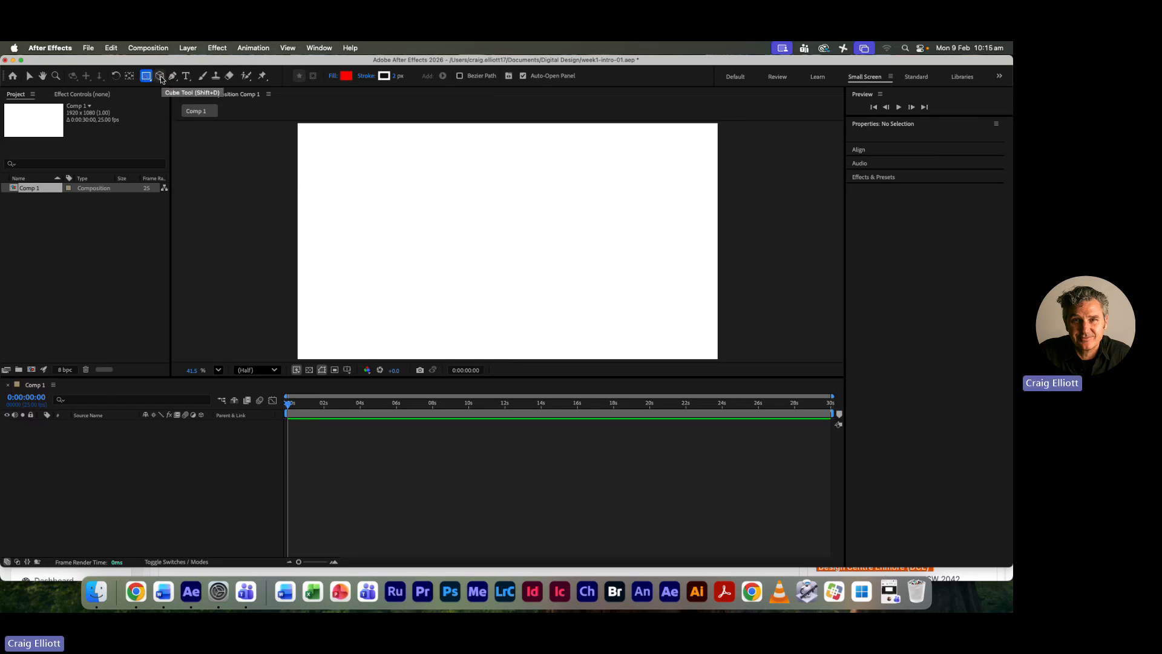
pyautogui.click(161, 77)
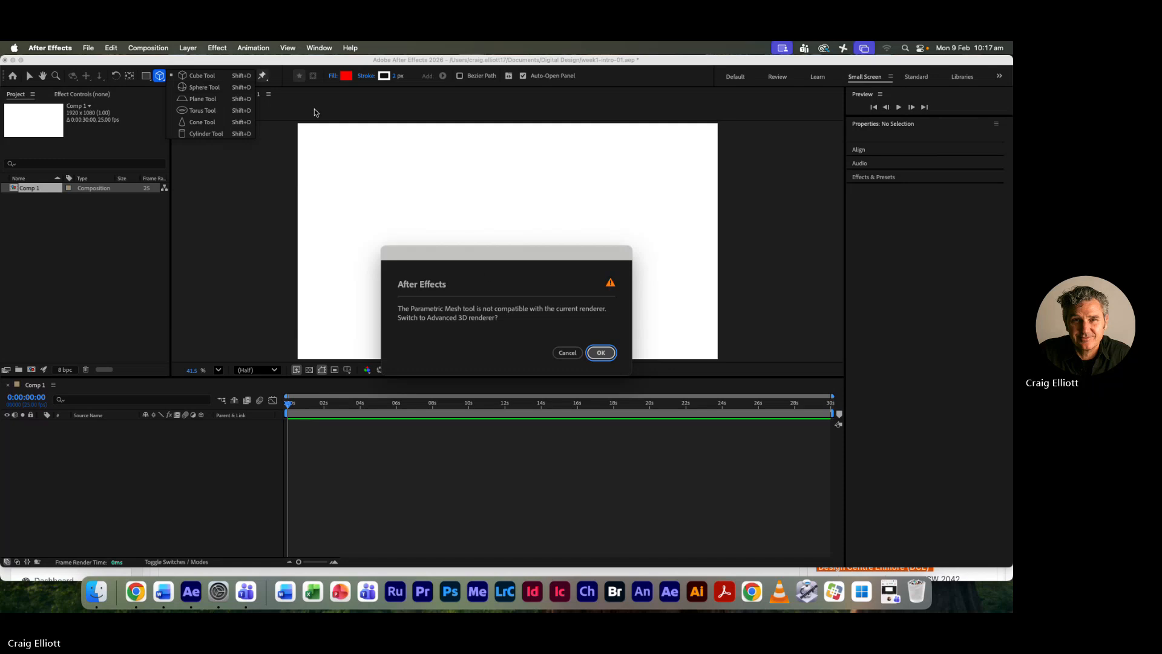
pyautogui.click(568, 352)
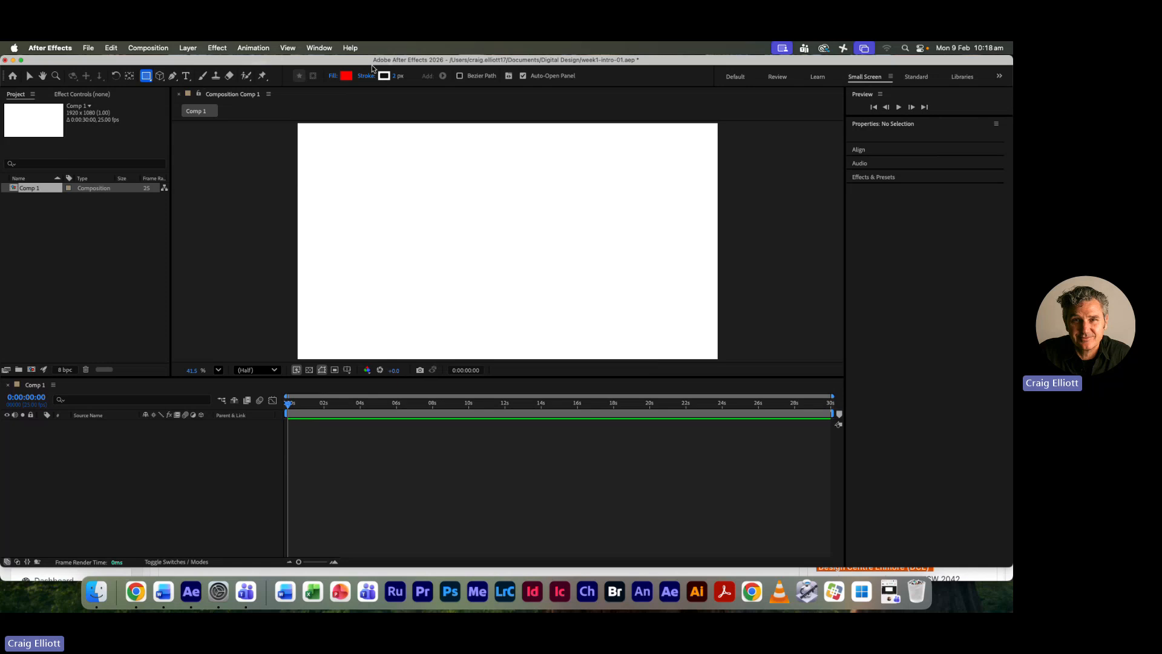
# - Add a new shape layer to the composition
pyautogui.click(189, 47)
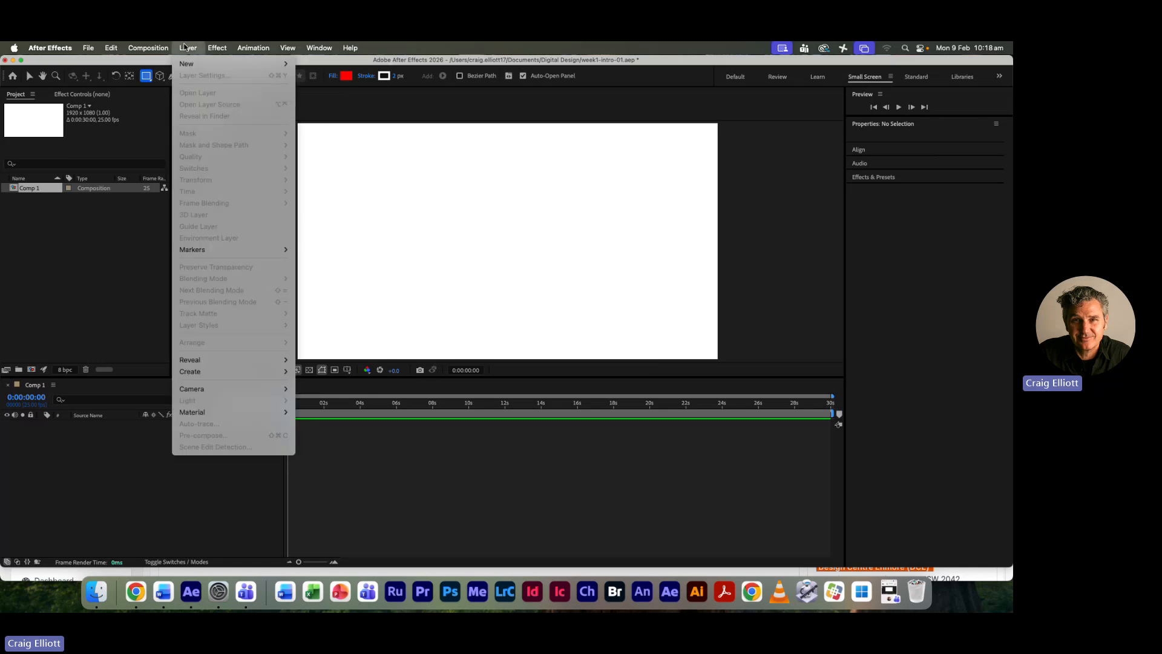
pyautogui.moveTo(188, 64)
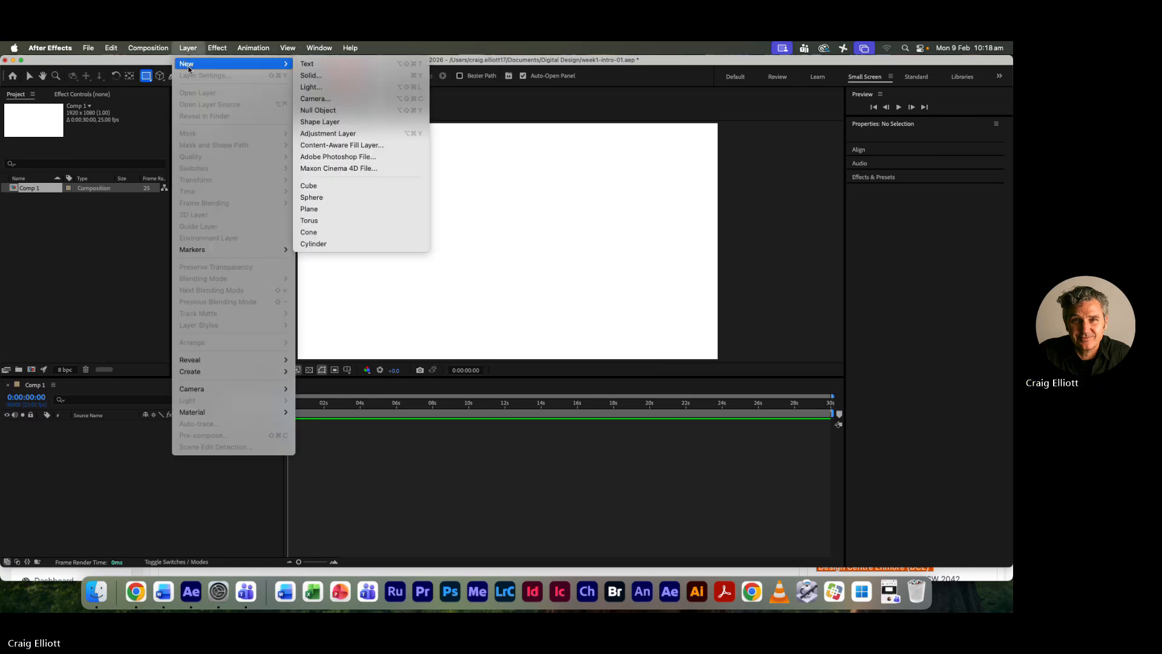
pyautogui.click(355, 123)
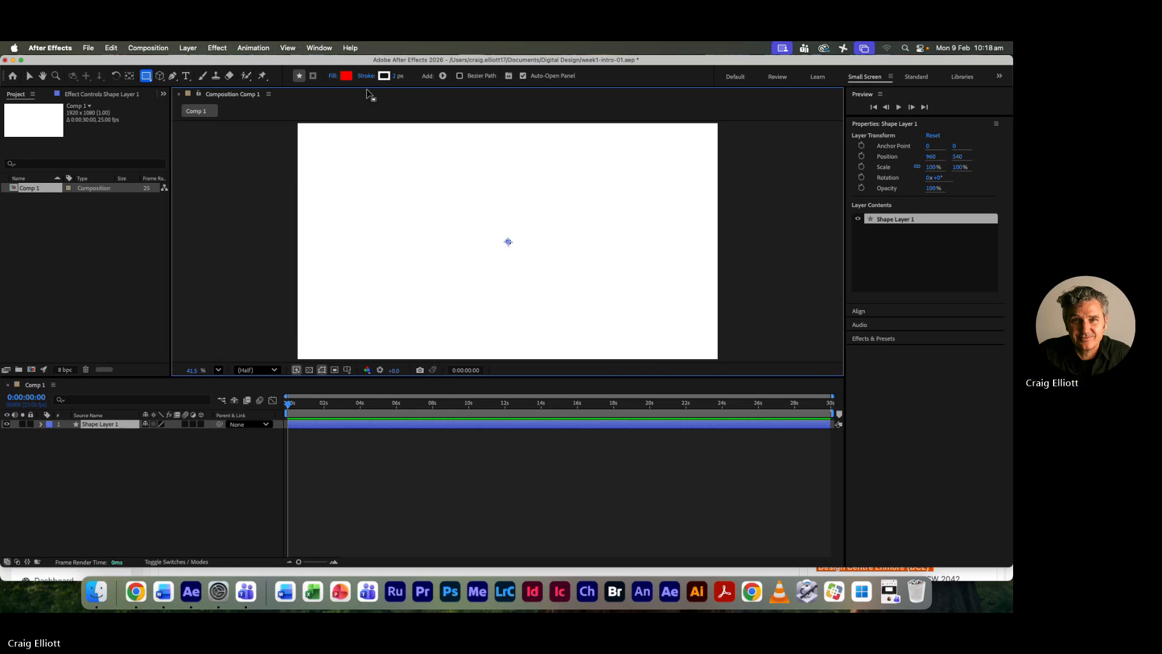
# - Choose the Rectangle tool and set its stroke to None
pyautogui.click(147, 77)
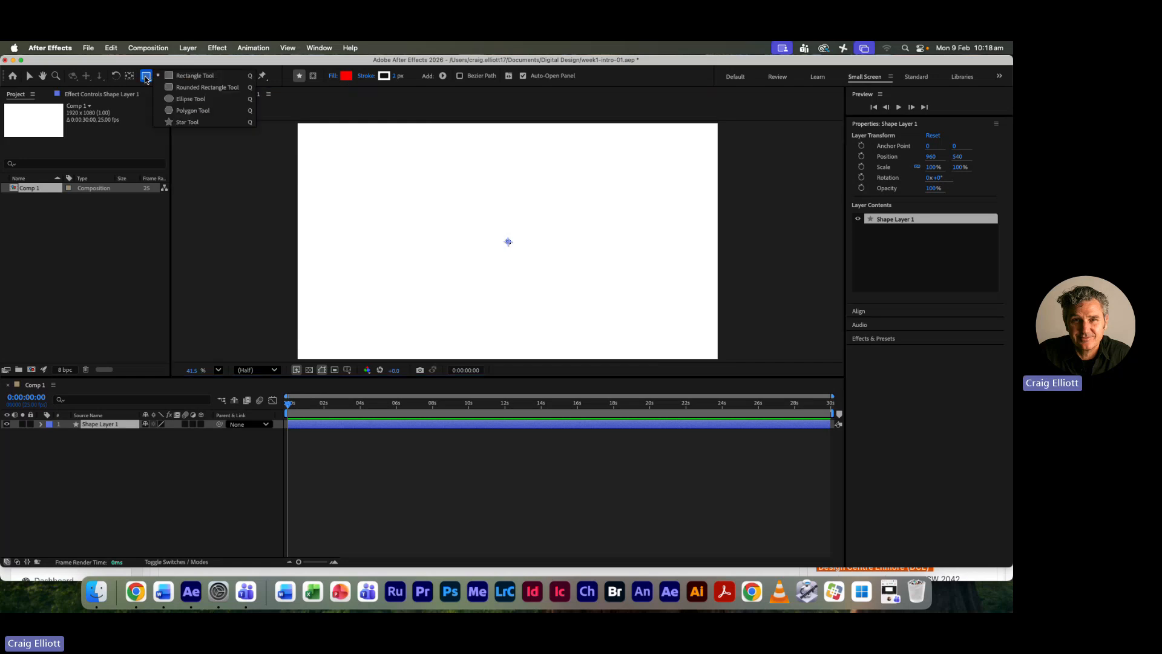
pyautogui.click(185, 77)
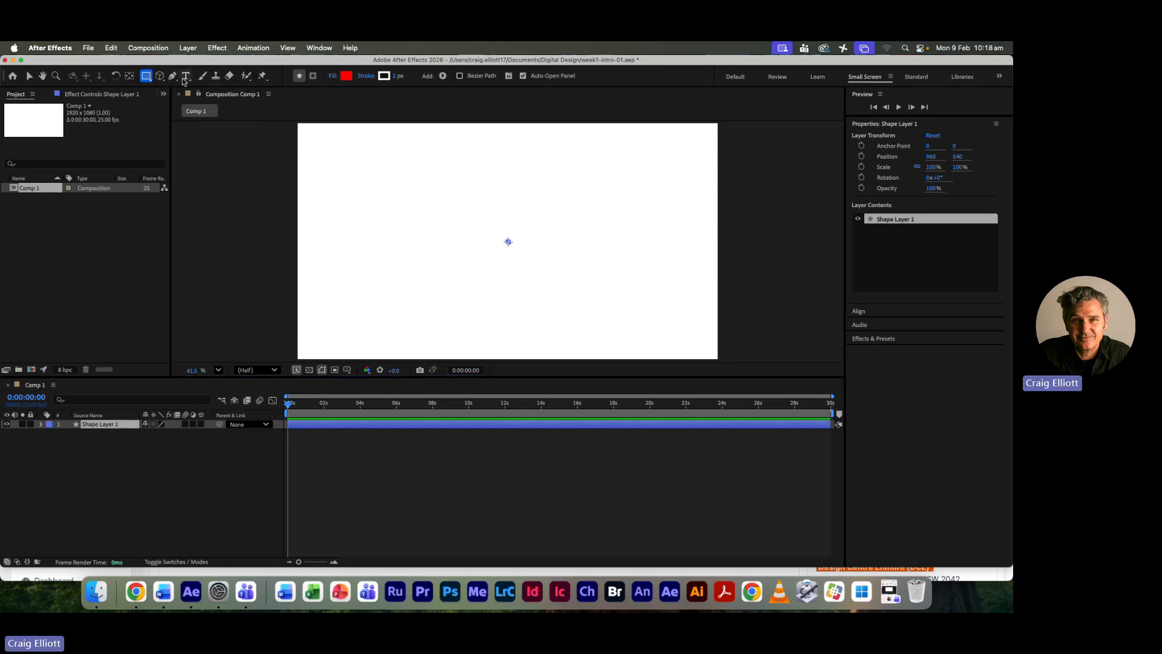
pyautogui.click(364, 78)
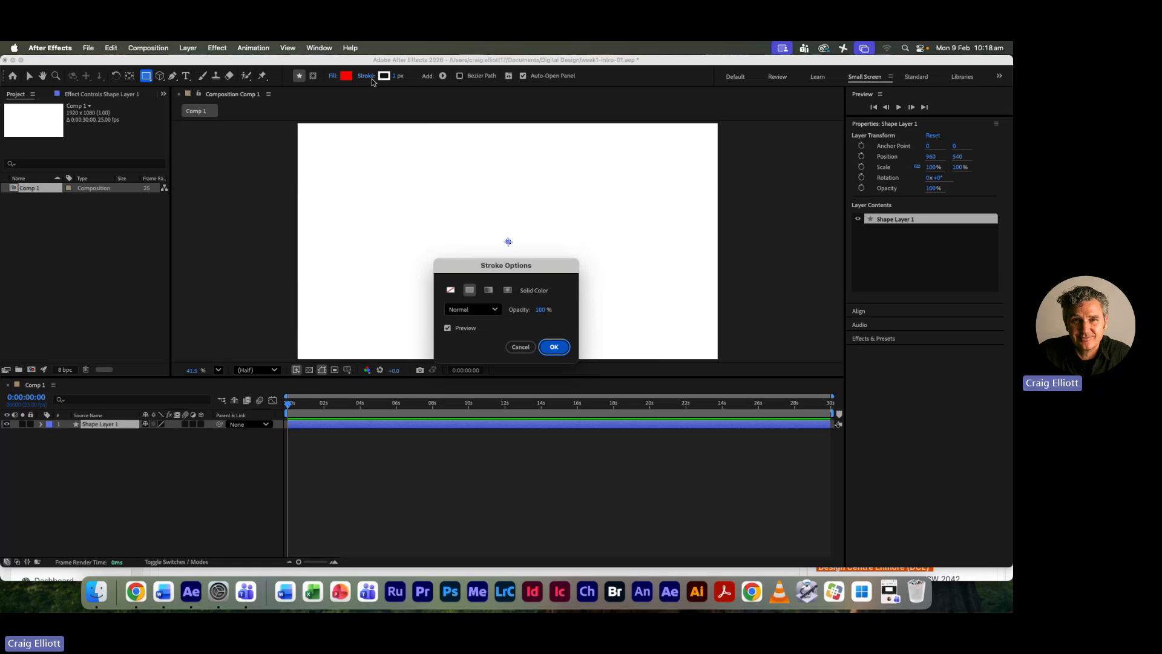
pyautogui.click(451, 292)
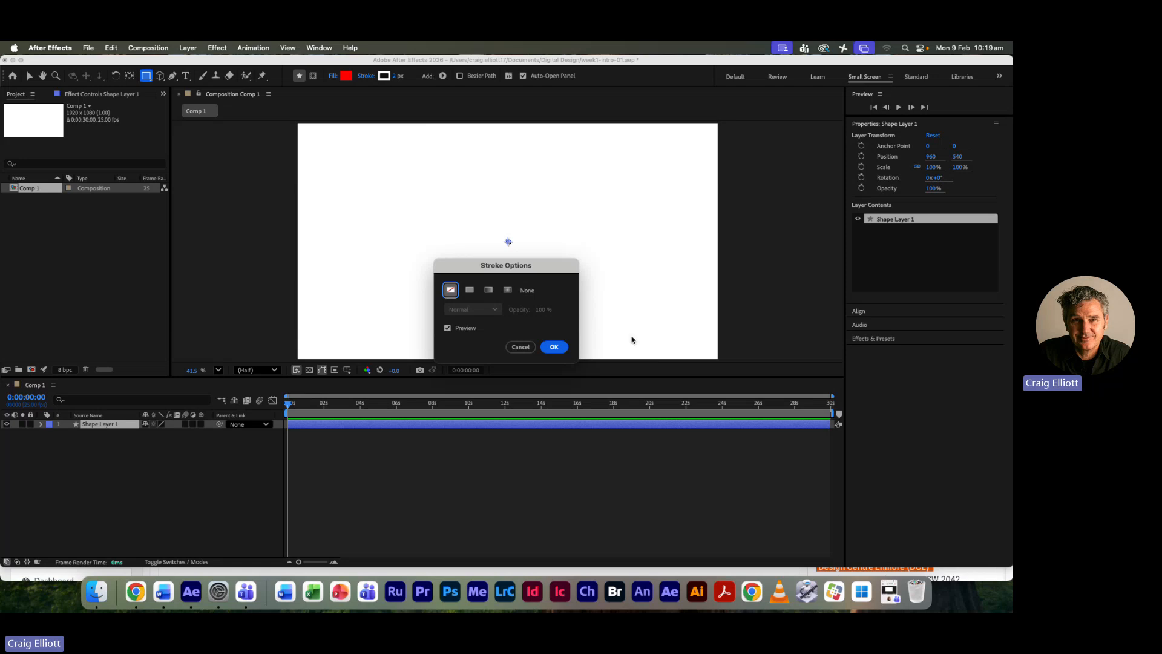
pyautogui.click(553, 347)
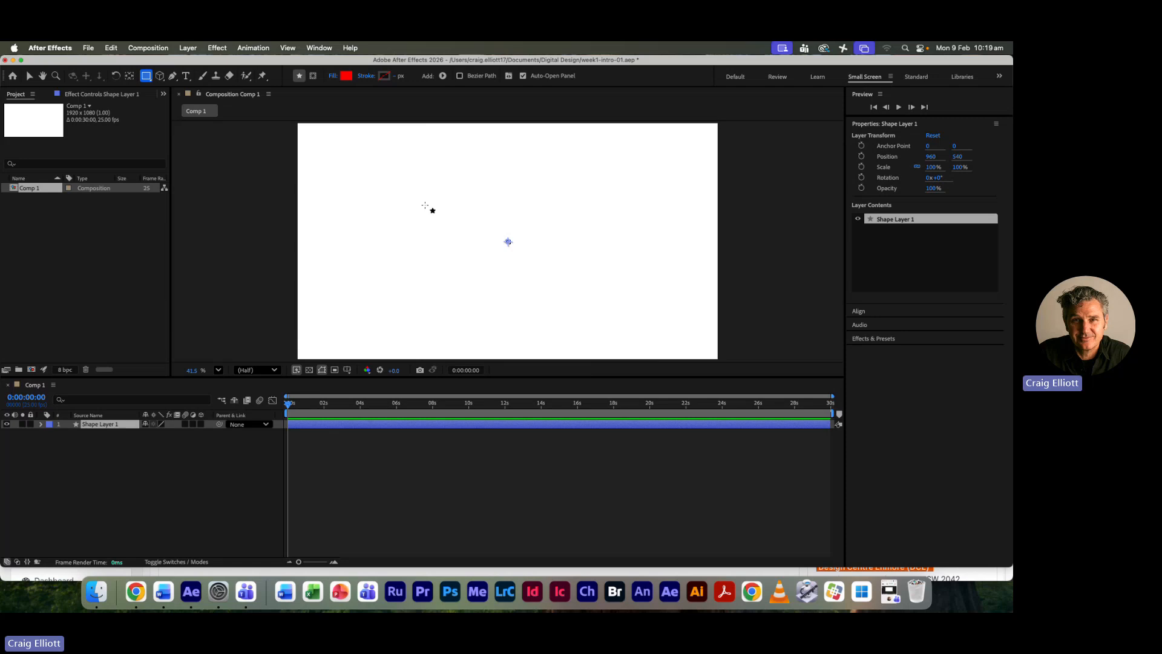
# - Draw a red square about 266 px wide in the composition's upper-left area and dismiss the Properties panel tip
pyautogui.click(366, 174)
pyautogui.moveTo(367, 173); pyautogui.dragTo(406, 218)
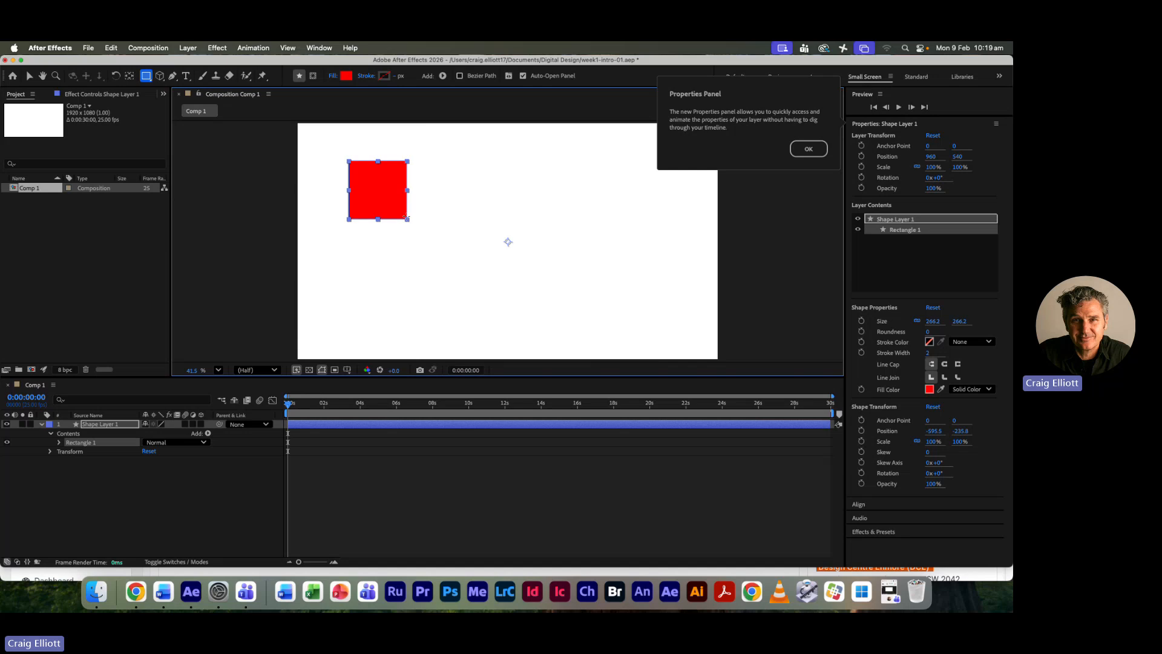
pyautogui.click(809, 148)
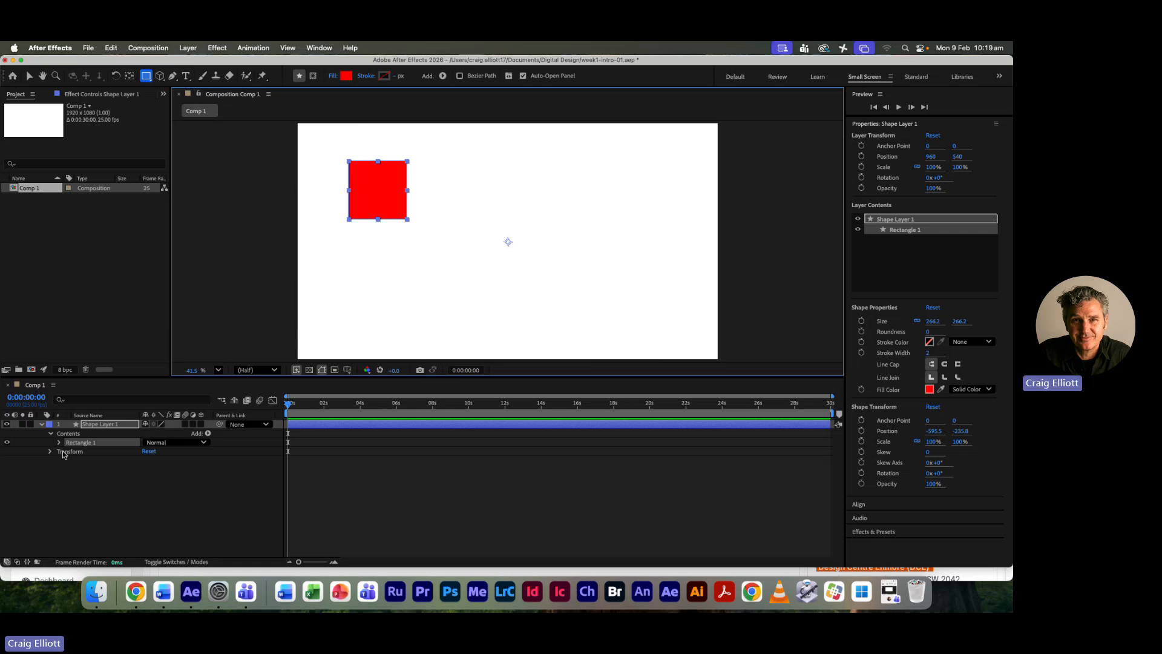
# - Examine the shape layer's Transform properties and the rectangle's Fill properties in the timeline
pyautogui.click(51, 434)
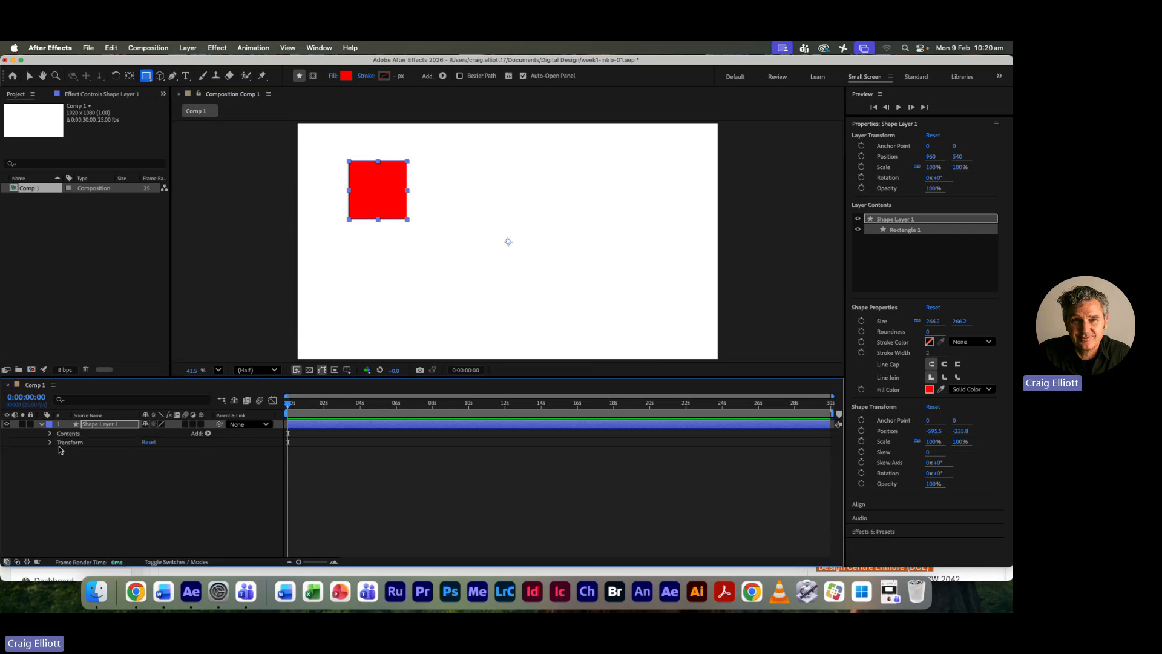
pyautogui.click(50, 442)
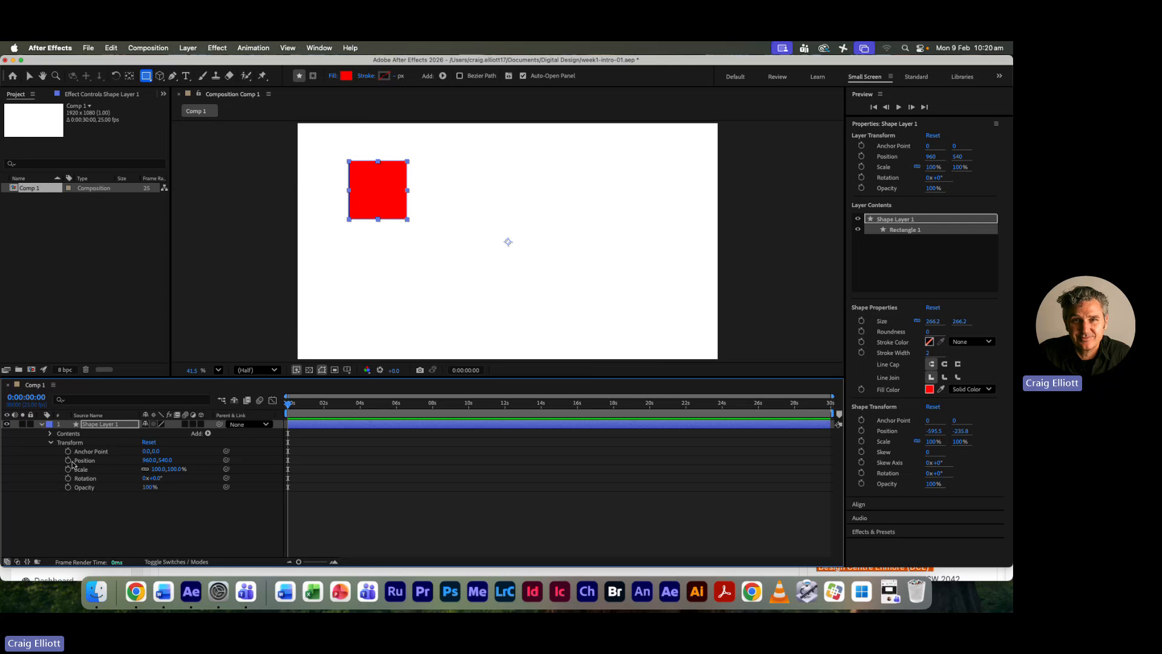
pyautogui.click(50, 442)
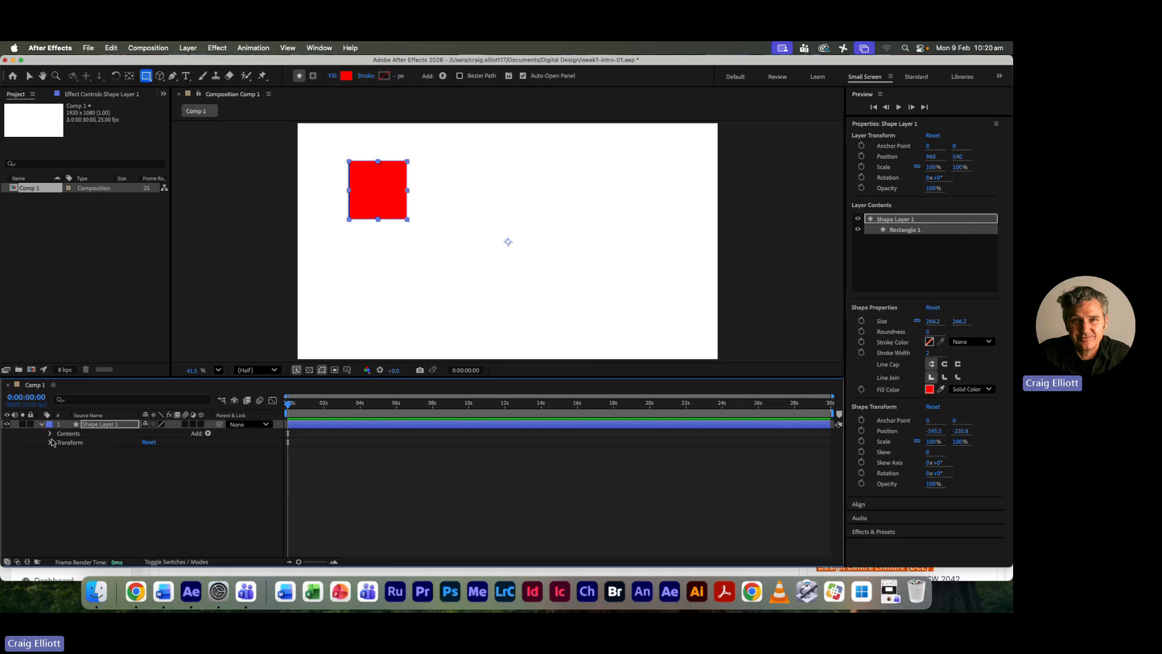
pyautogui.click(51, 434)
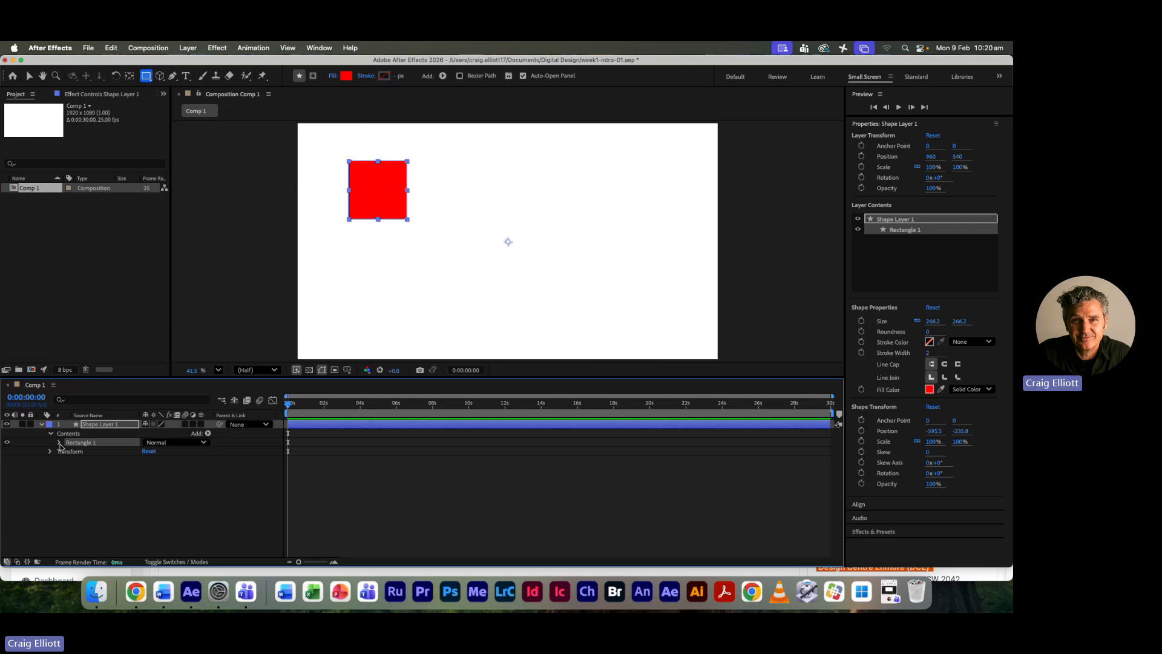
pyautogui.click(59, 442)
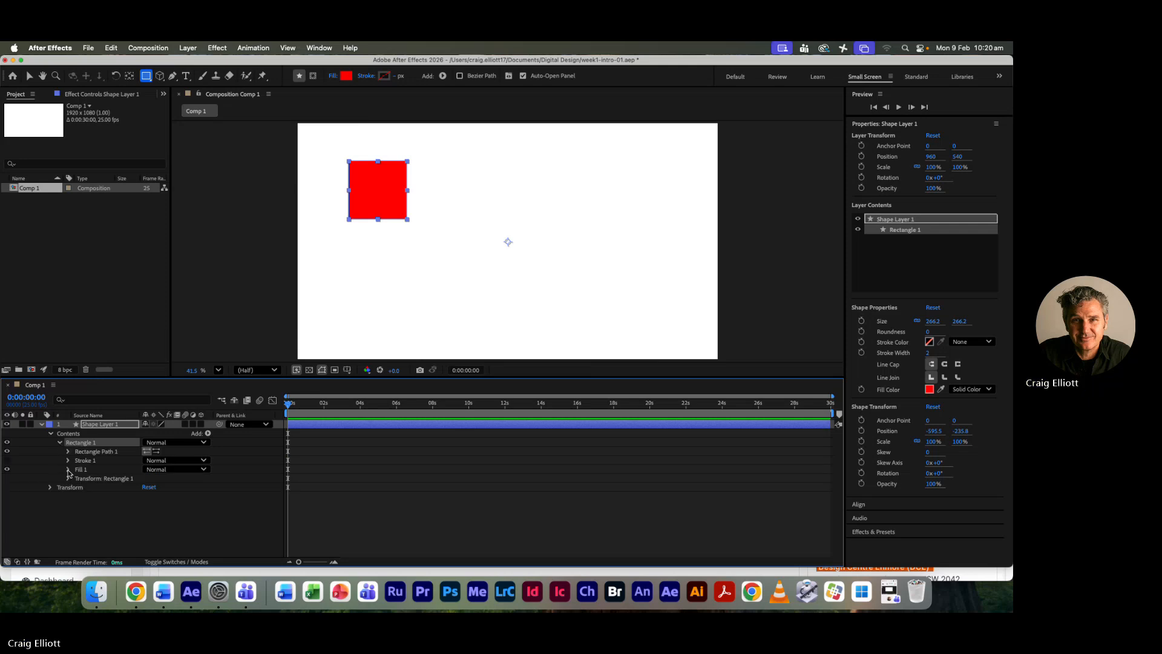
pyautogui.click(68, 470)
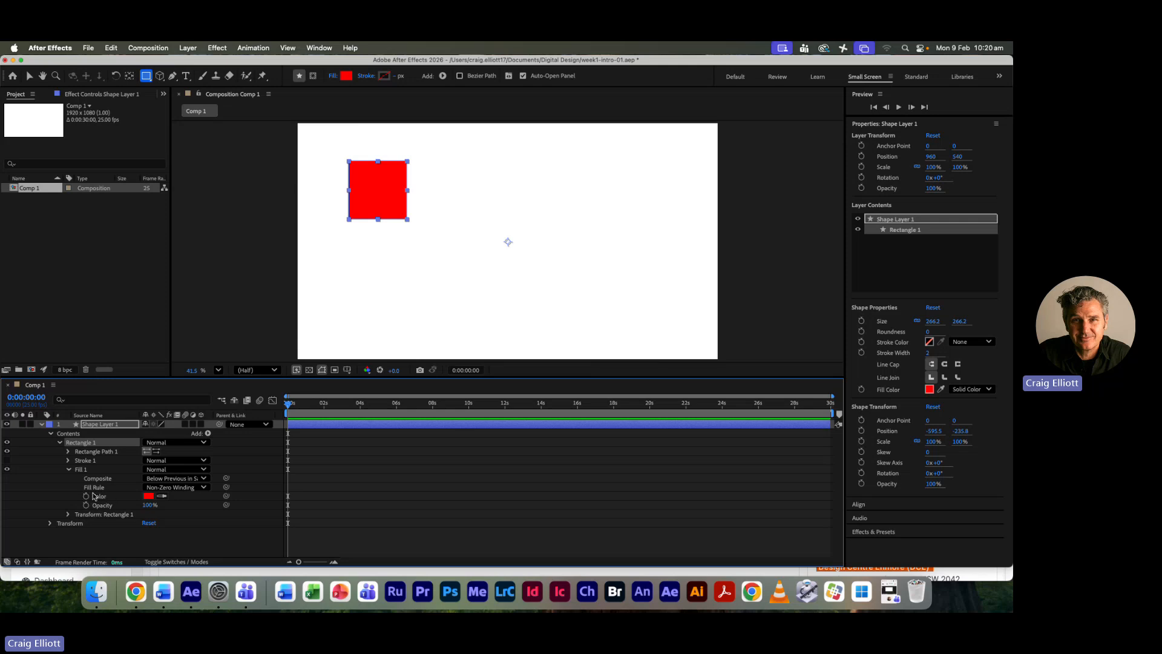
pyautogui.click(68, 470)
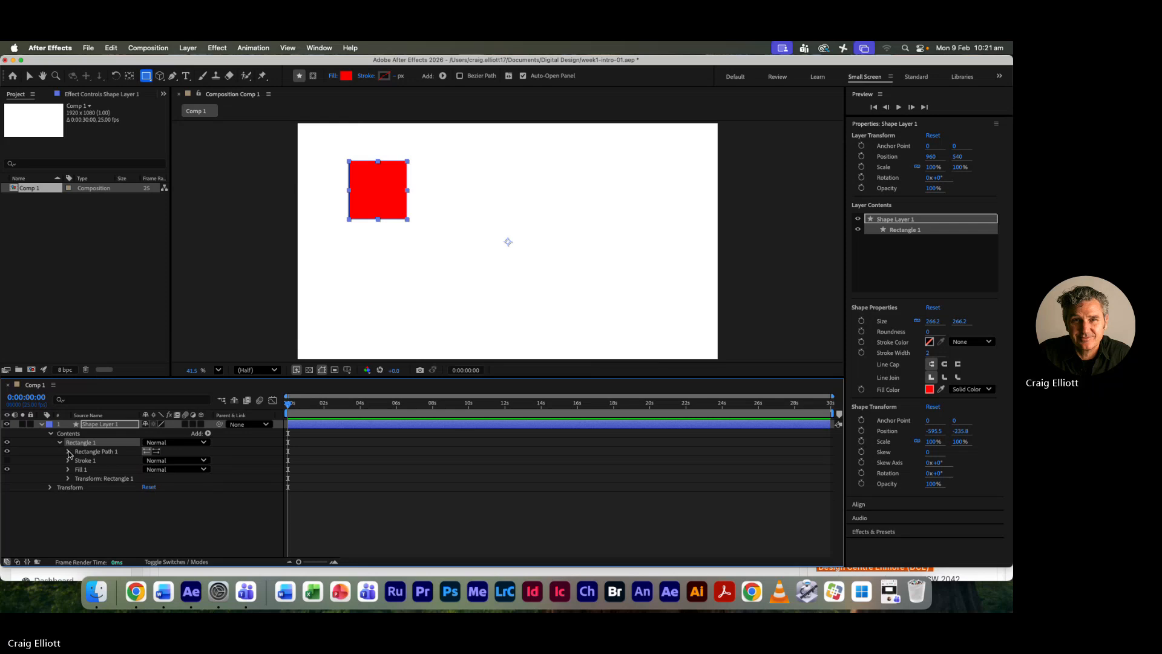
# - Examine the rectangle's Stroke properties and the shape layer's Transform properties in the timeline
pyautogui.click(68, 460)
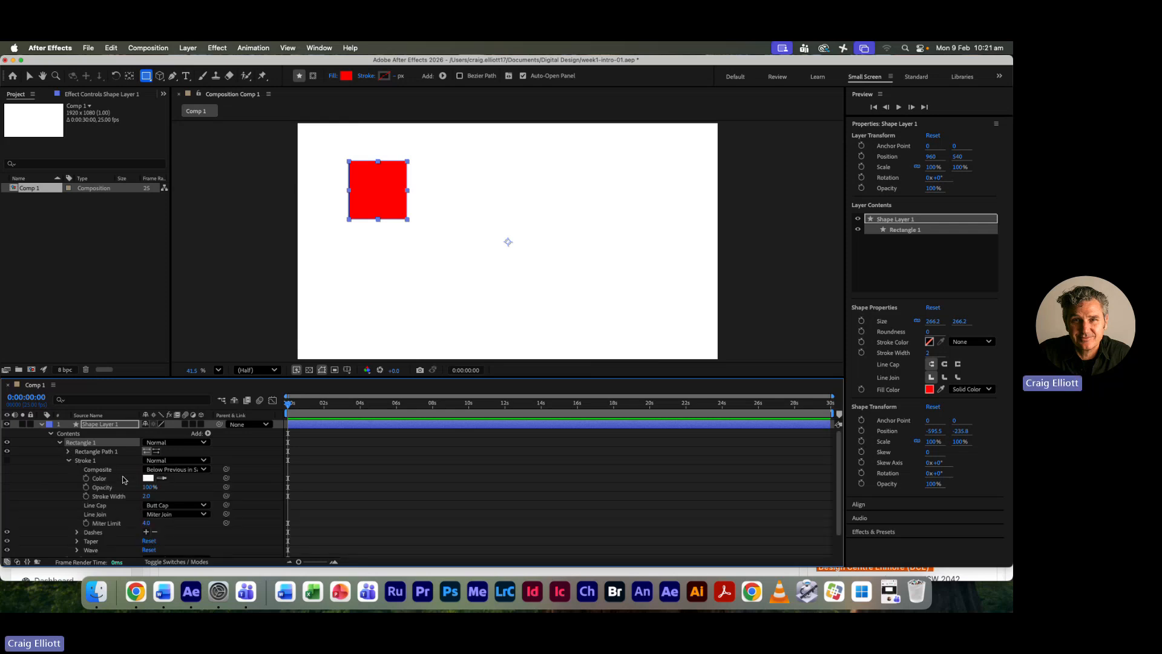
pyautogui.scroll(-1, 123, 480)
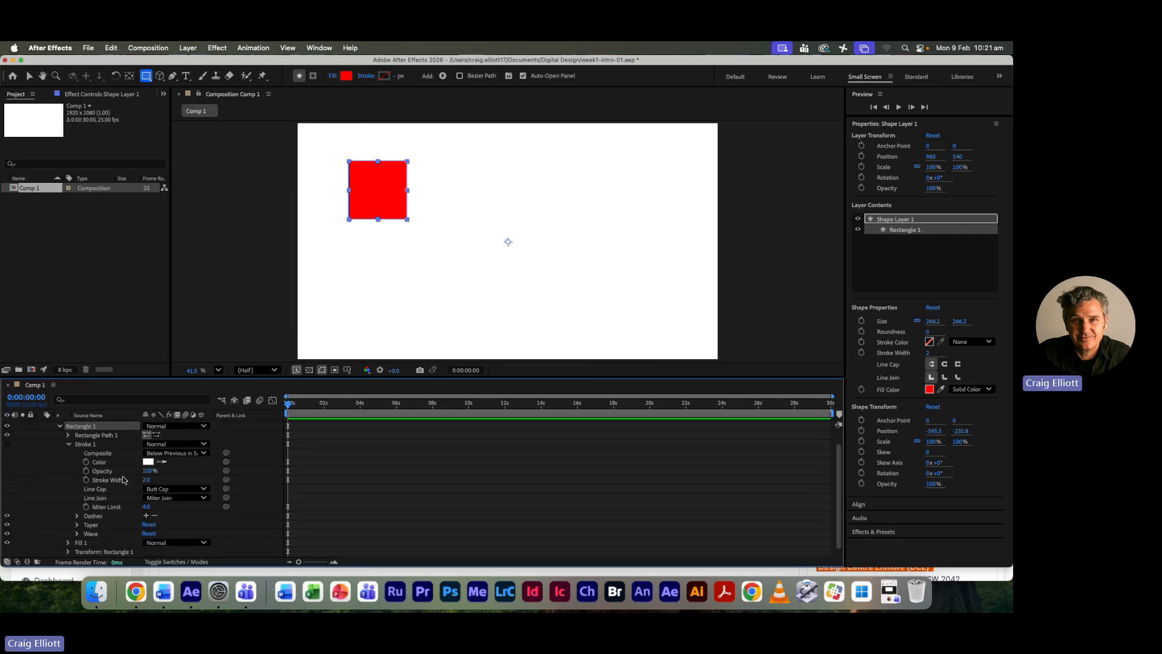
pyautogui.click(68, 444)
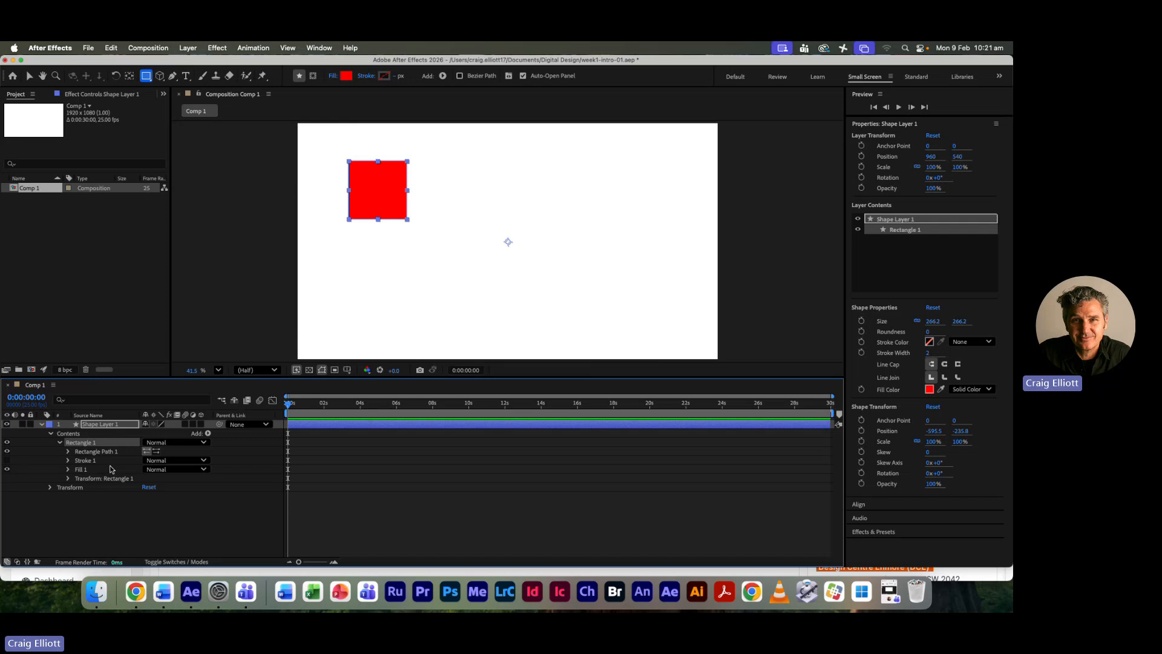
pyautogui.click(50, 433)
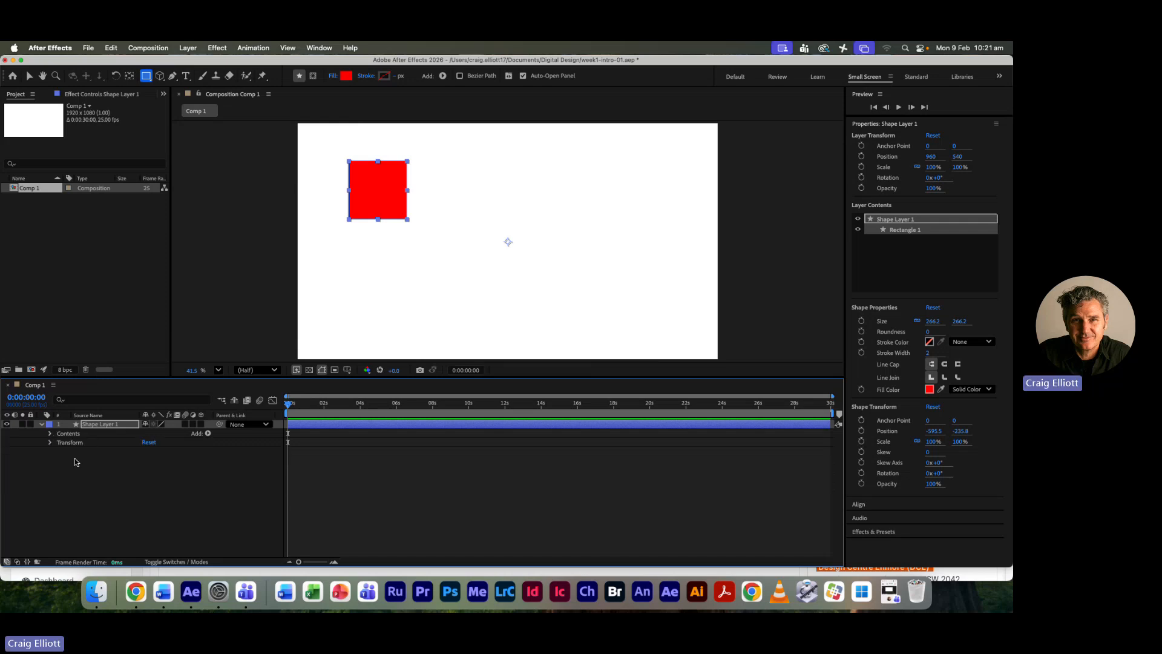
pyautogui.click(110, 445)
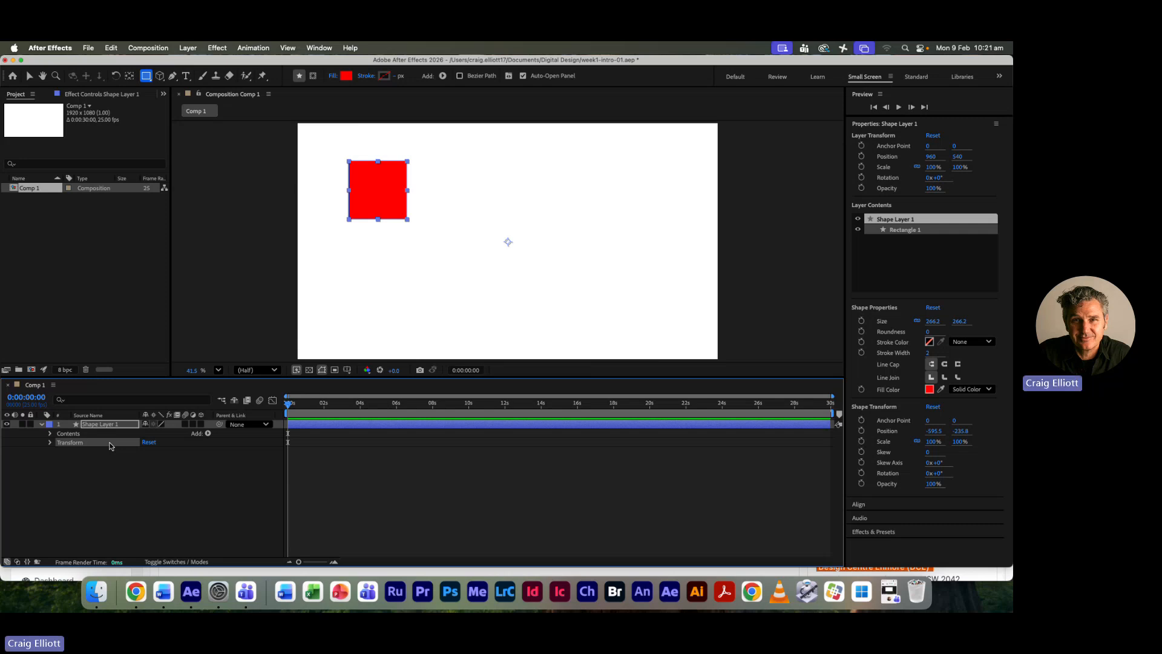
pyautogui.click(50, 442)
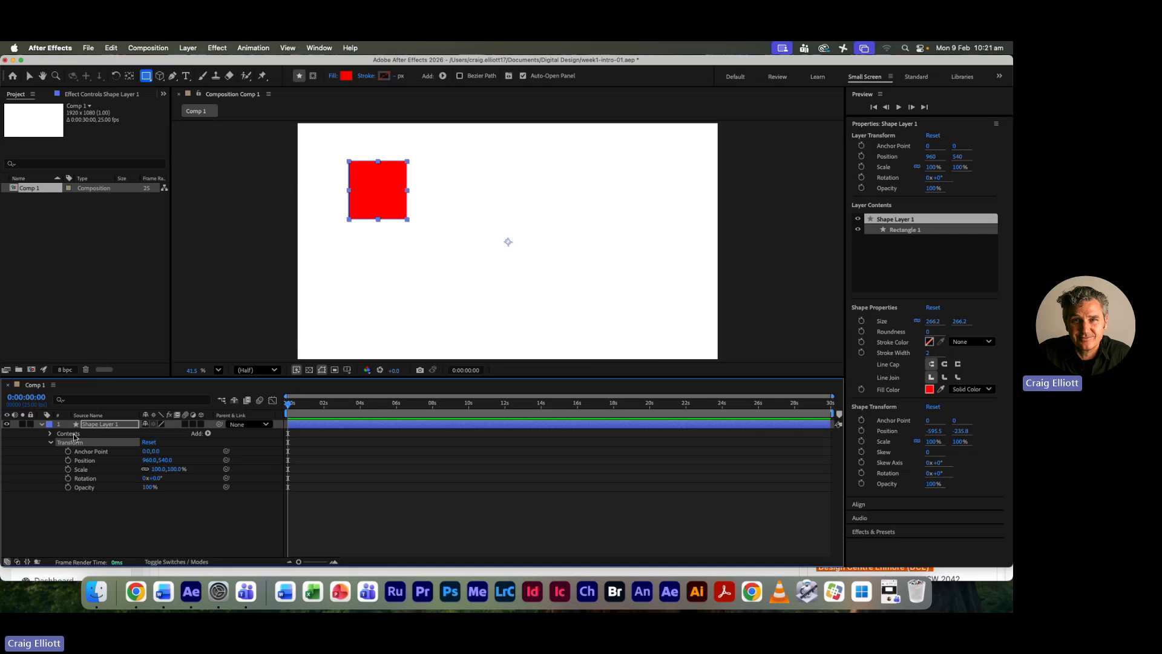
# - Isolate the shape layer's Position, Scale, Rotation and Opacity properties in turn, ending with Position shown
pyautogui.click(42, 424)
pyautogui.press('p')
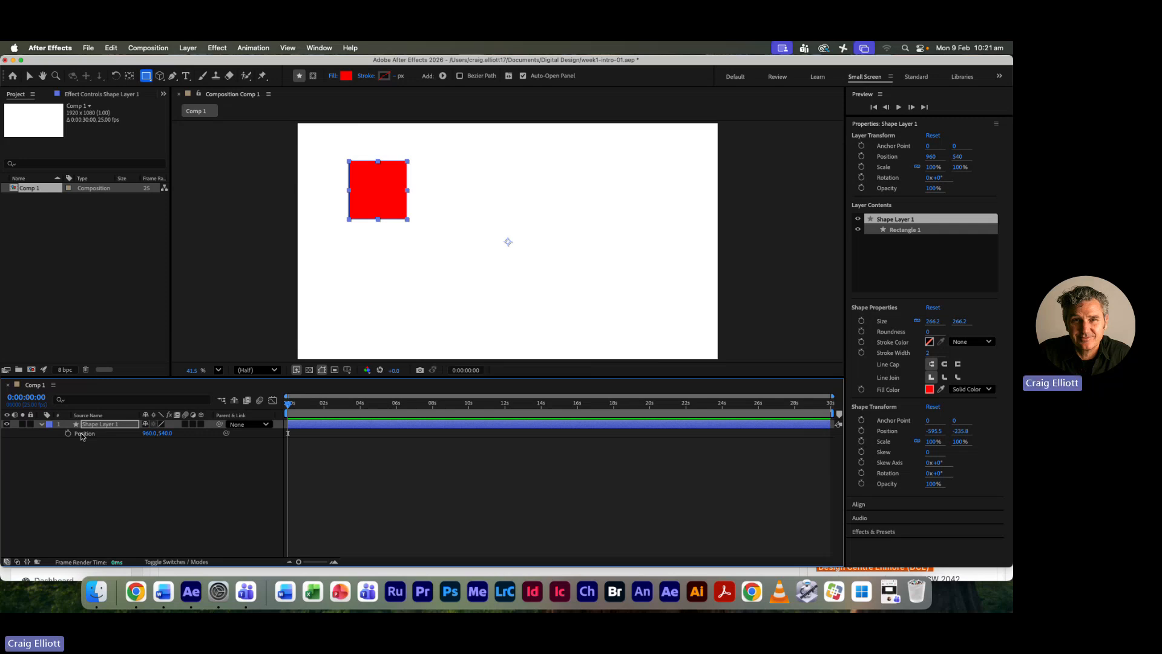
pyautogui.press('s')
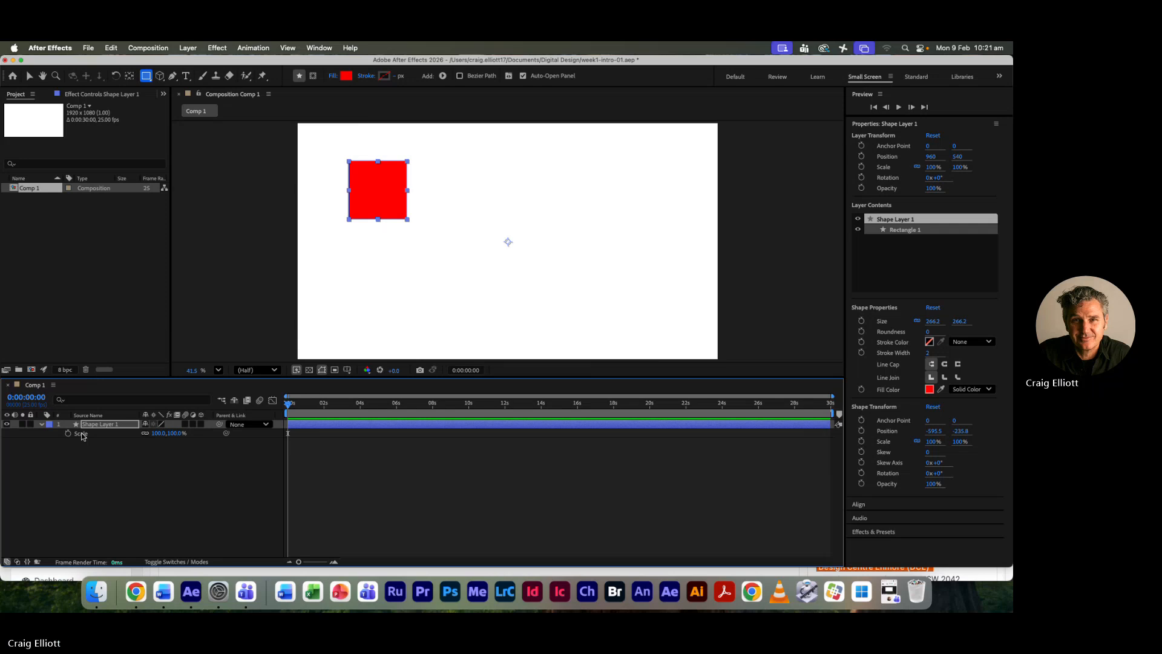
pyautogui.press('r')
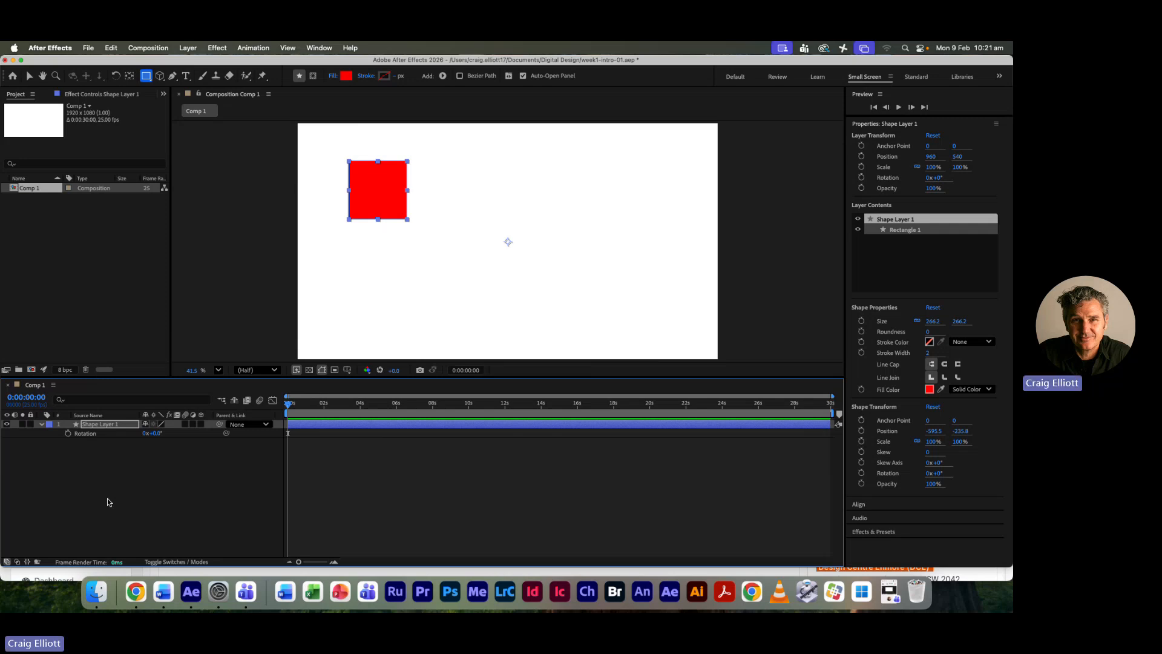
pyautogui.click(42, 424)
pyautogui.click(41, 424)
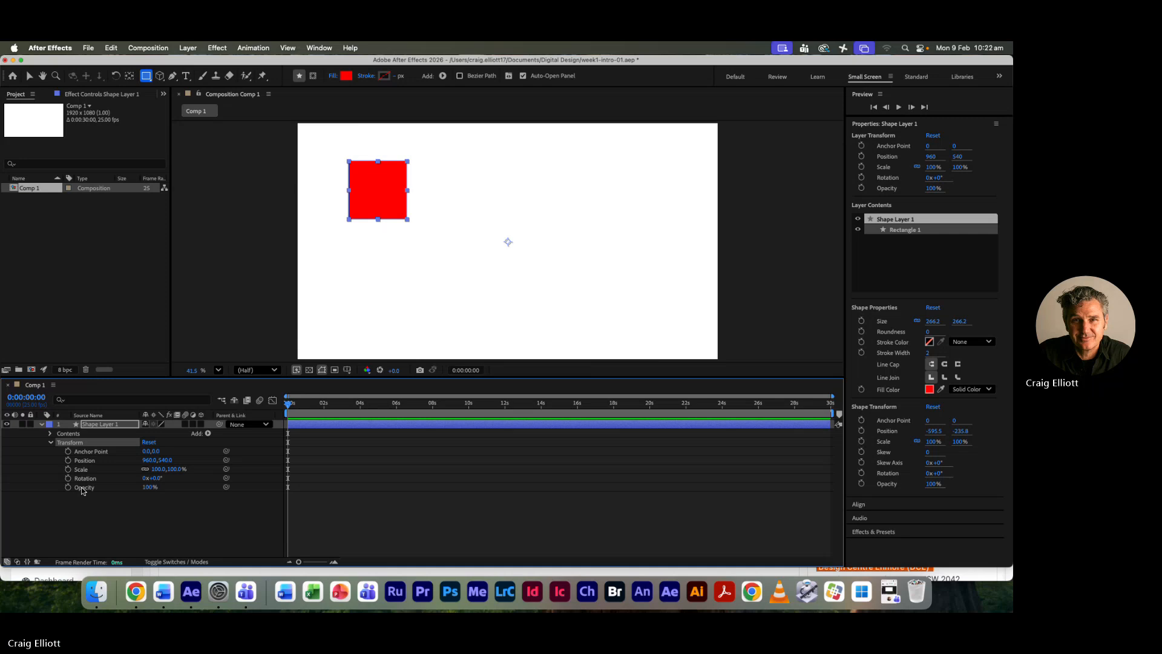
pyautogui.press('t')
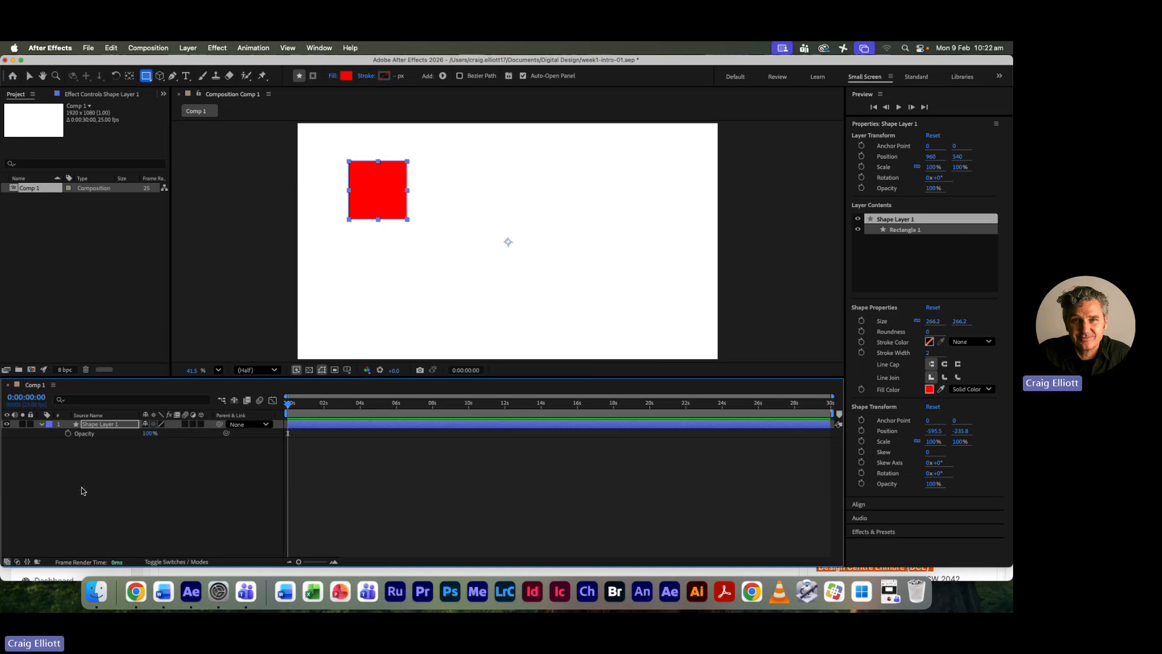
pyautogui.click(40, 425)
pyautogui.press('p')
# - Try rotating the shape layer around its anchor point at the composition's centre, and undo the rotation
pyautogui.click(29, 77)
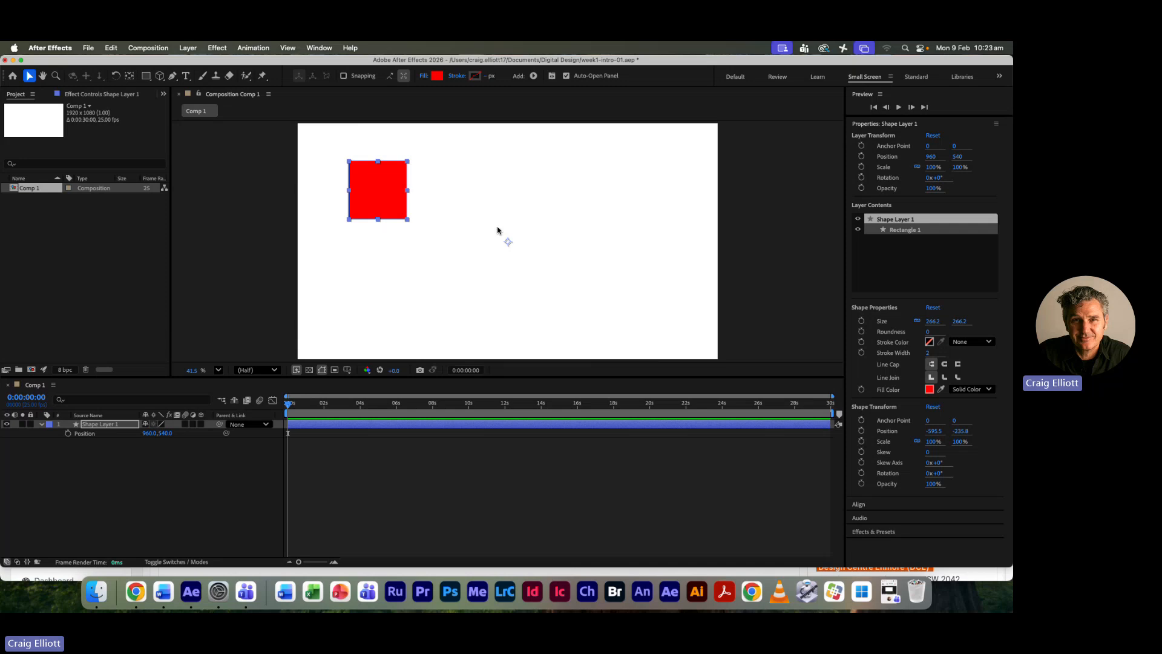
pyautogui.press('r')
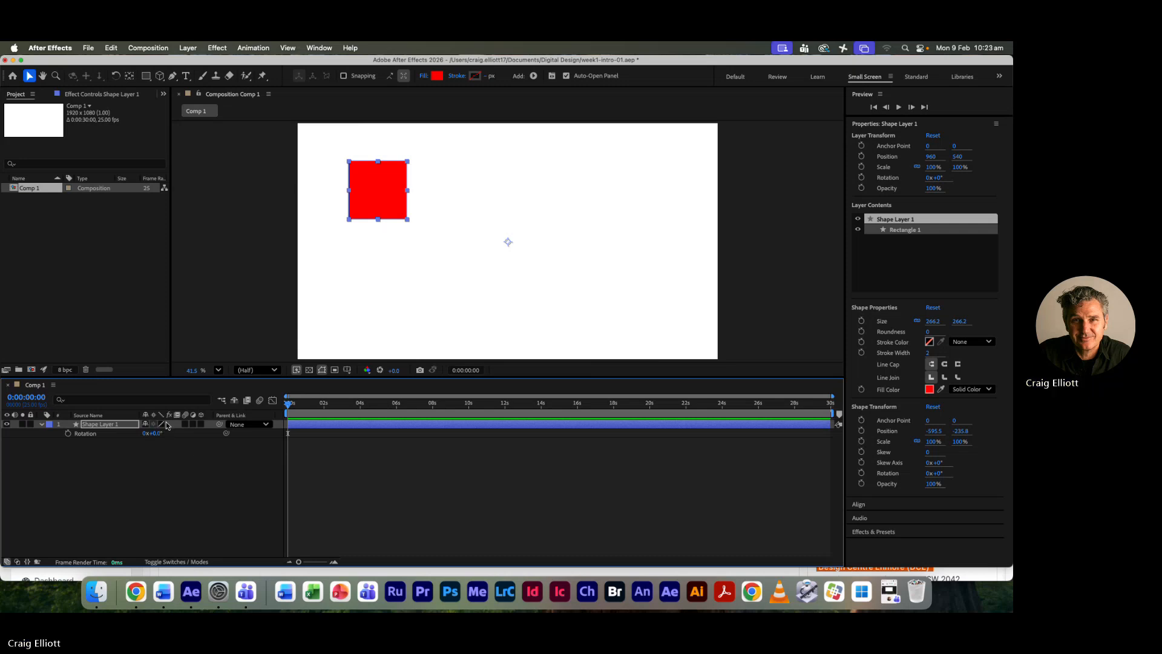
pyautogui.moveTo(156, 433); pyautogui.dragTo(193, 453)
pyautogui.press('super+z')
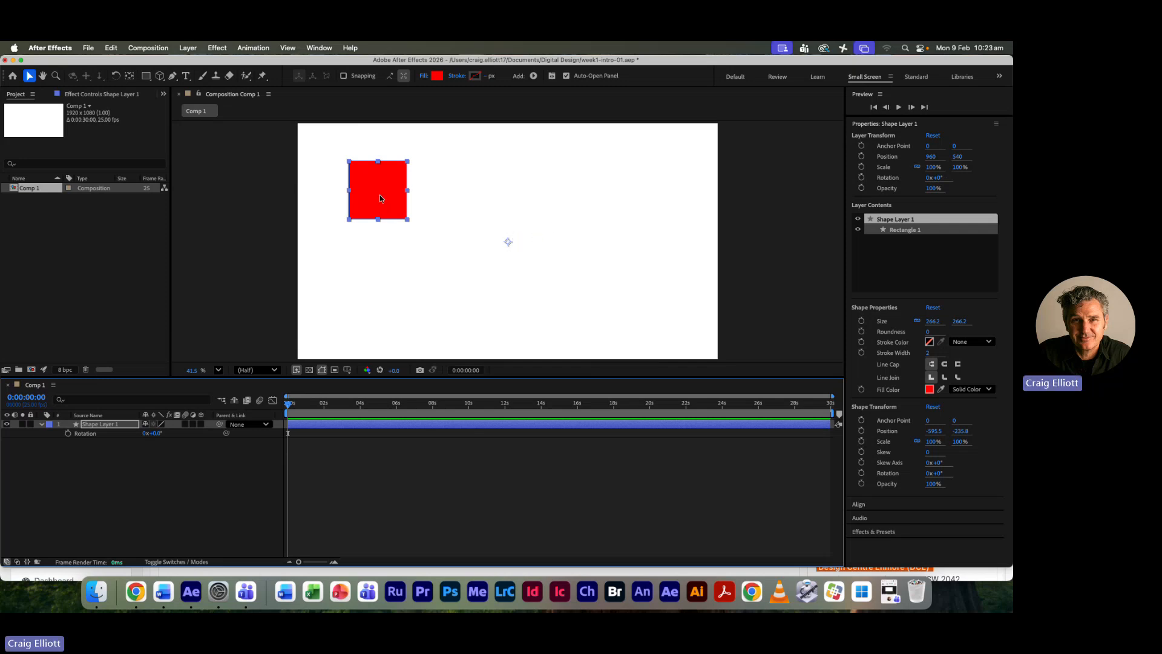
# - Center the anchor point in the layer content and test the square's rotation around it, leaving Rotation at 0°
pyautogui.click(189, 48)
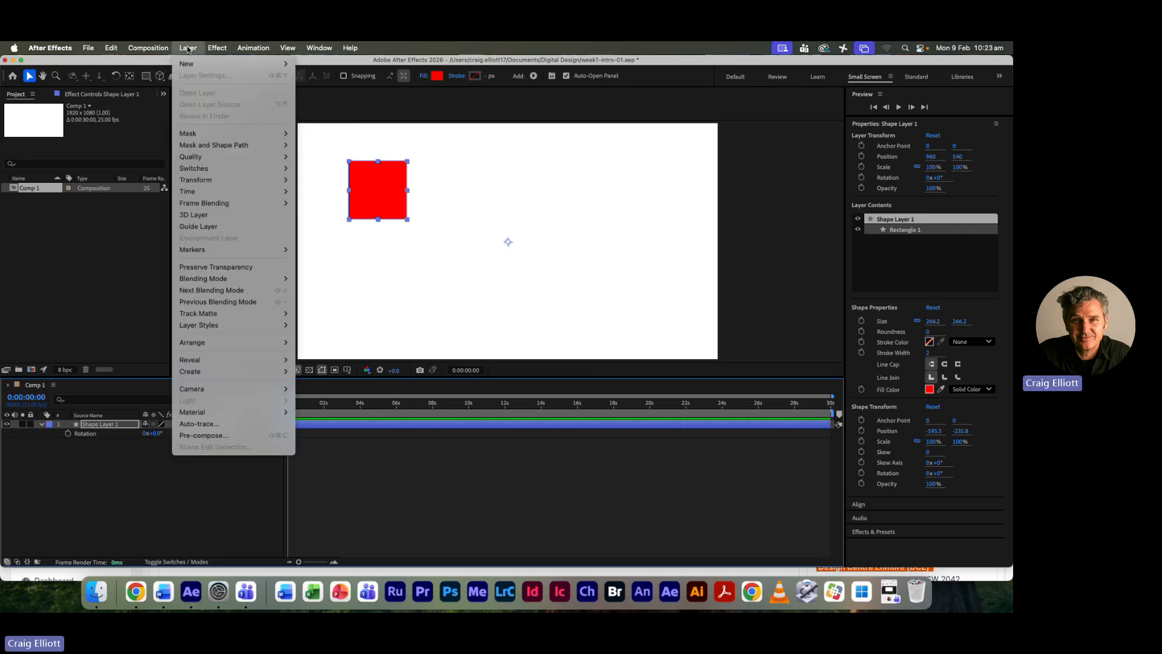
pyautogui.moveTo(198, 183)
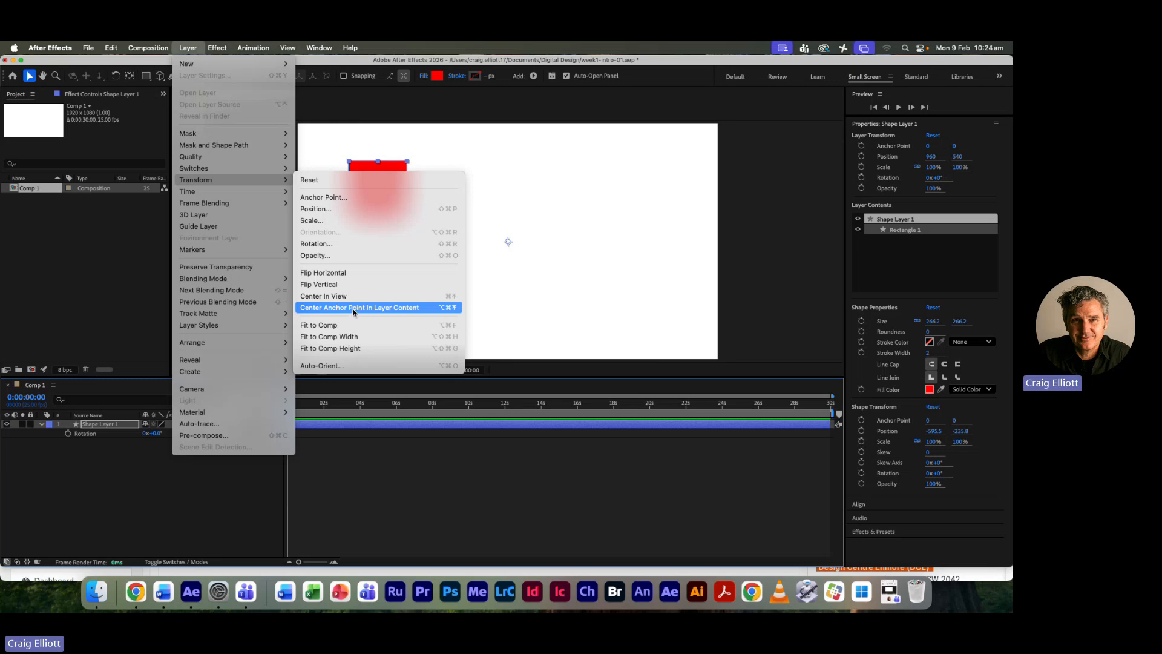
pyautogui.click(361, 309)
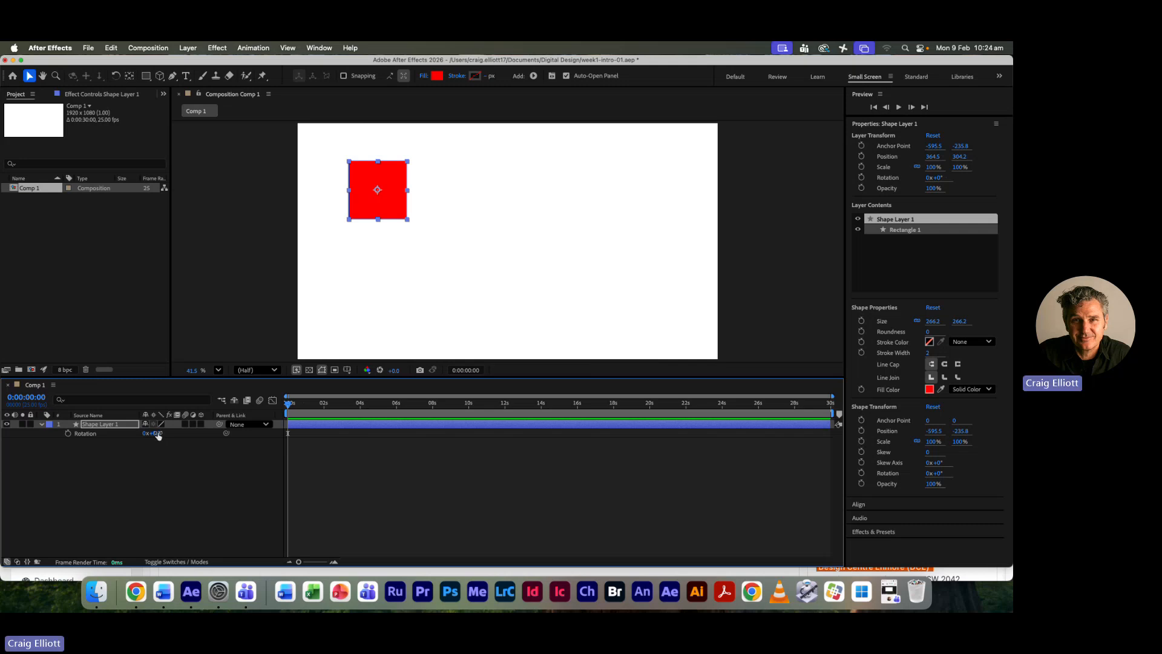
pyautogui.moveTo(154, 433)
pyautogui.mouseDown()
pyautogui.moveTo(136, 433)
pyautogui.moveTo(176, 433)
pyautogui.moveTo(150, 431)
pyautogui.mouseUp()
# - Move the anchor point to the midpoint of the square's left edge with the Pan Behind tool
pyautogui.click(129, 76)
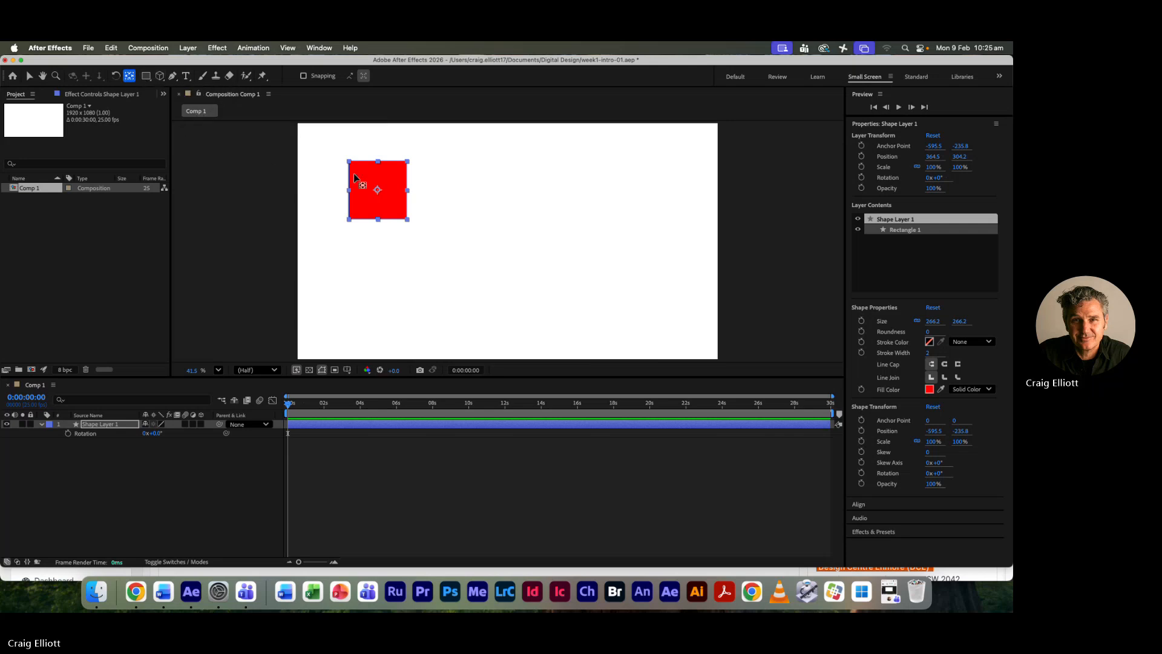
pyautogui.moveTo(378, 190); pyautogui.dragTo(348, 191)
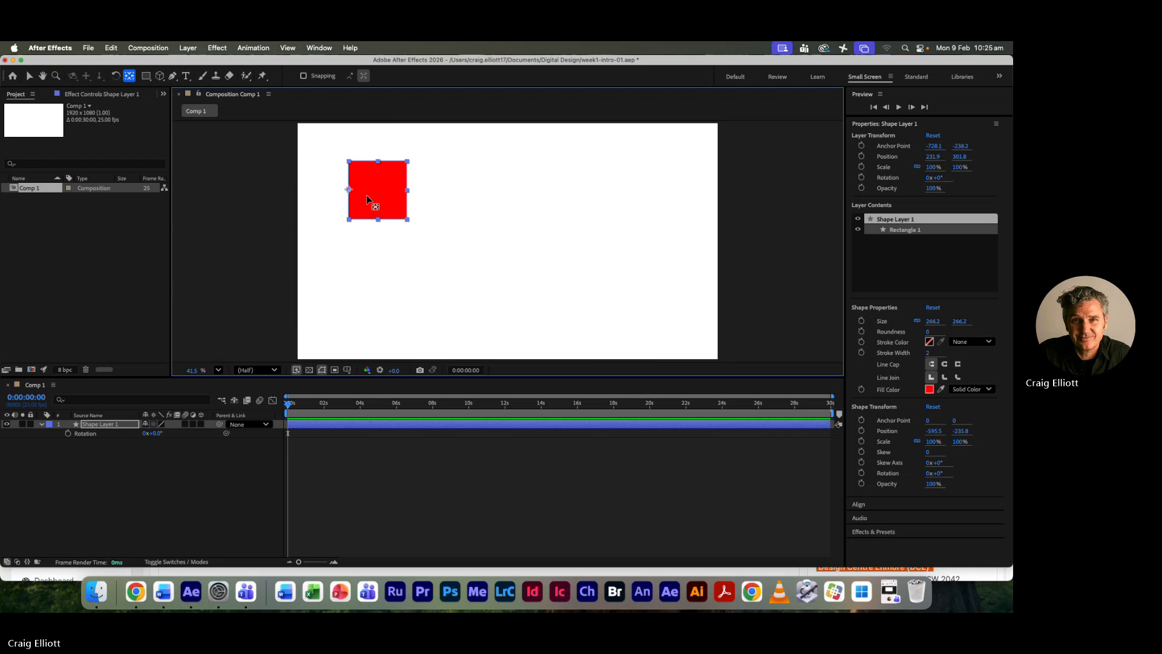
pyautogui.press('.')
pyautogui.press('.')
pyautogui.press('.')
pyautogui.press('.')
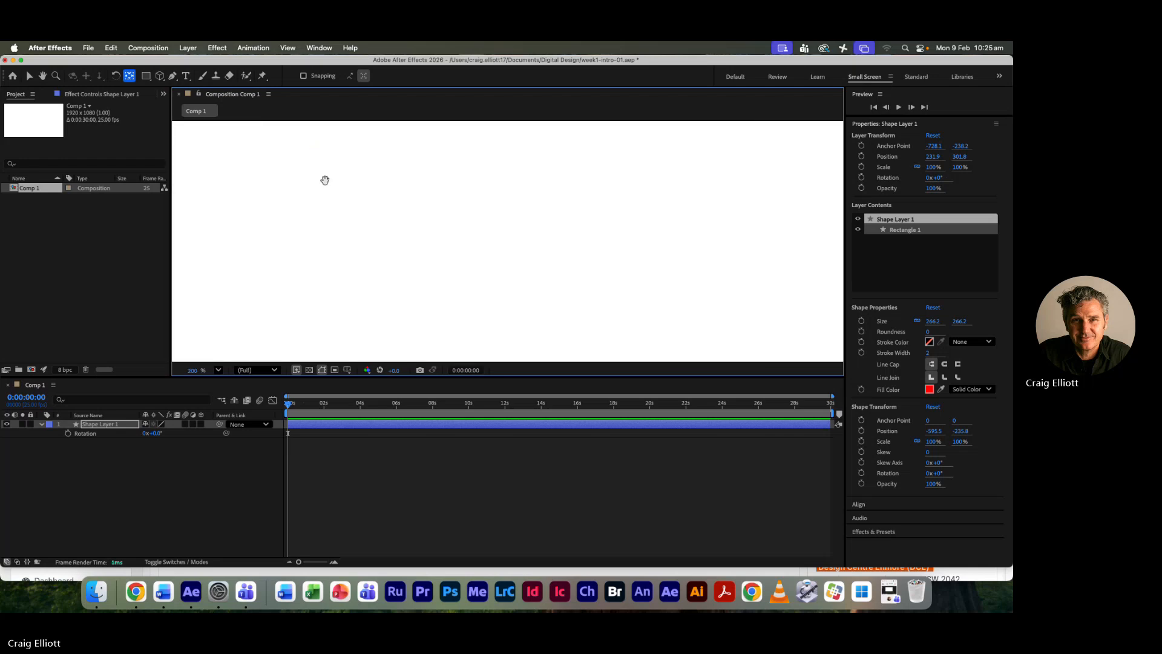
pyautogui.press('h')
pyautogui.hscroll(-3, 296, 194)
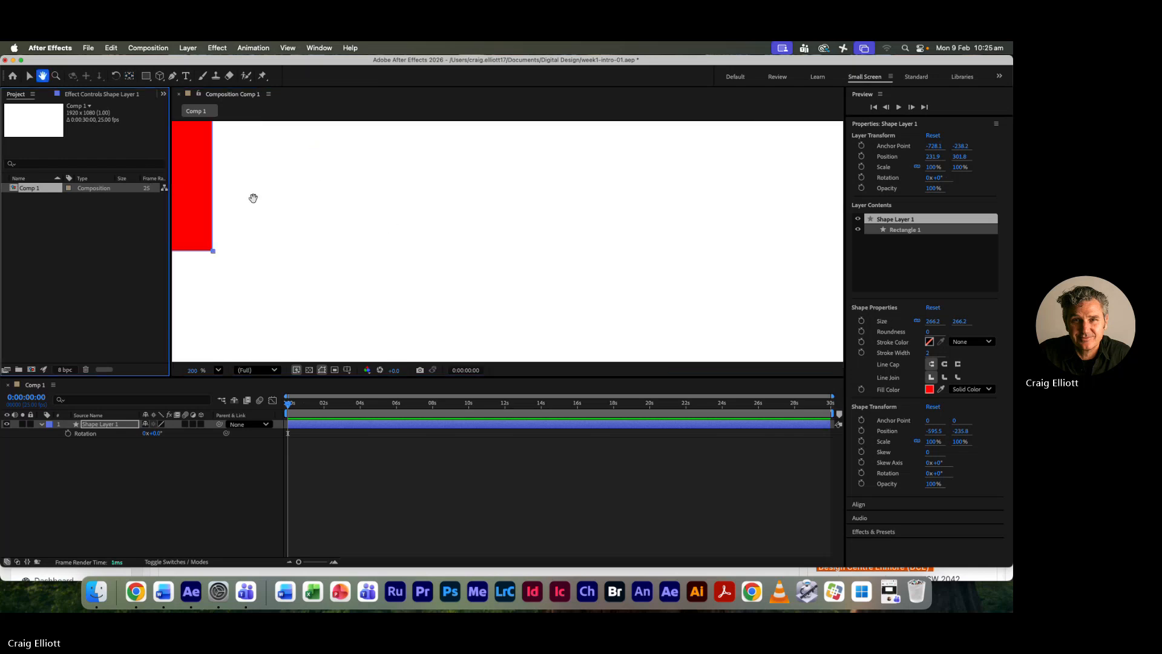
pyautogui.moveTo(252, 198); pyautogui.dragTo(589, 299)
pyautogui.press('y')
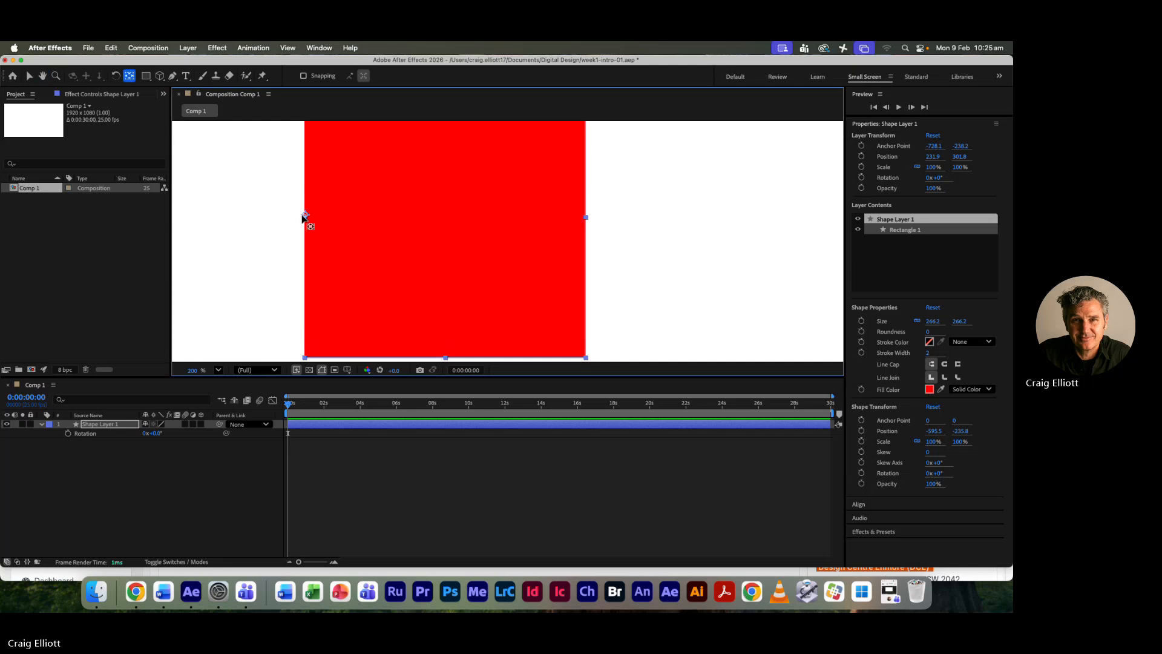
pyautogui.moveTo(304, 213); pyautogui.dragTo(306, 216)
pyautogui.press(',')
pyautogui.press(',')
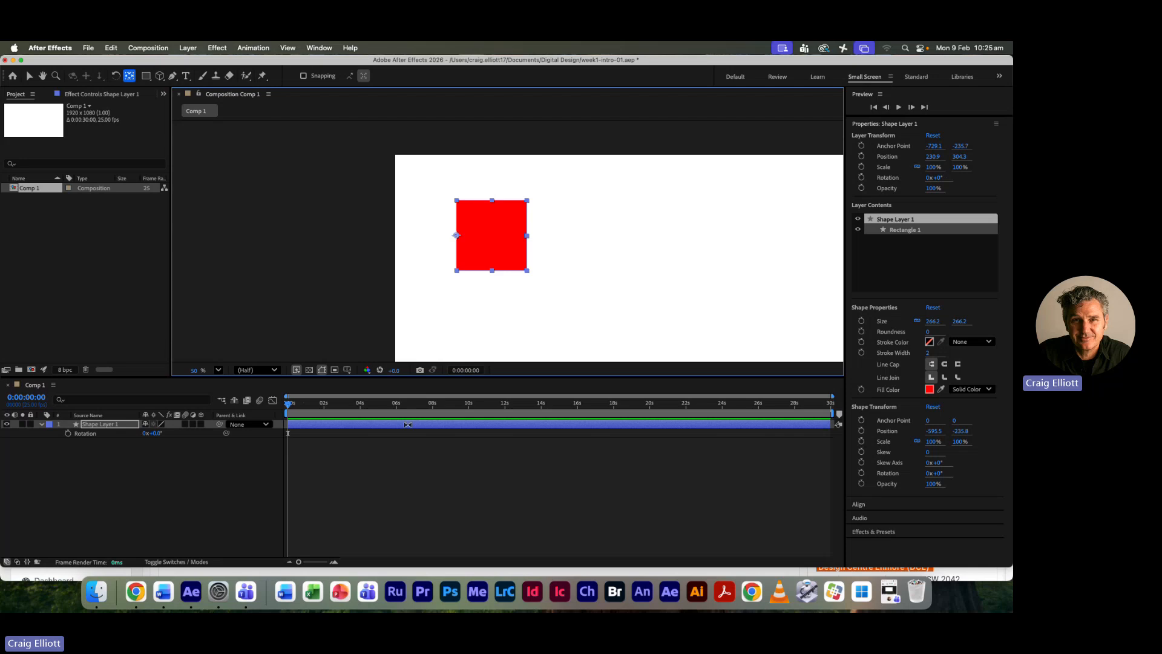
# - Unlink the layer's Scale proportions, try stretching the width to 181%, and undo the stretch
pyautogui.press('s')
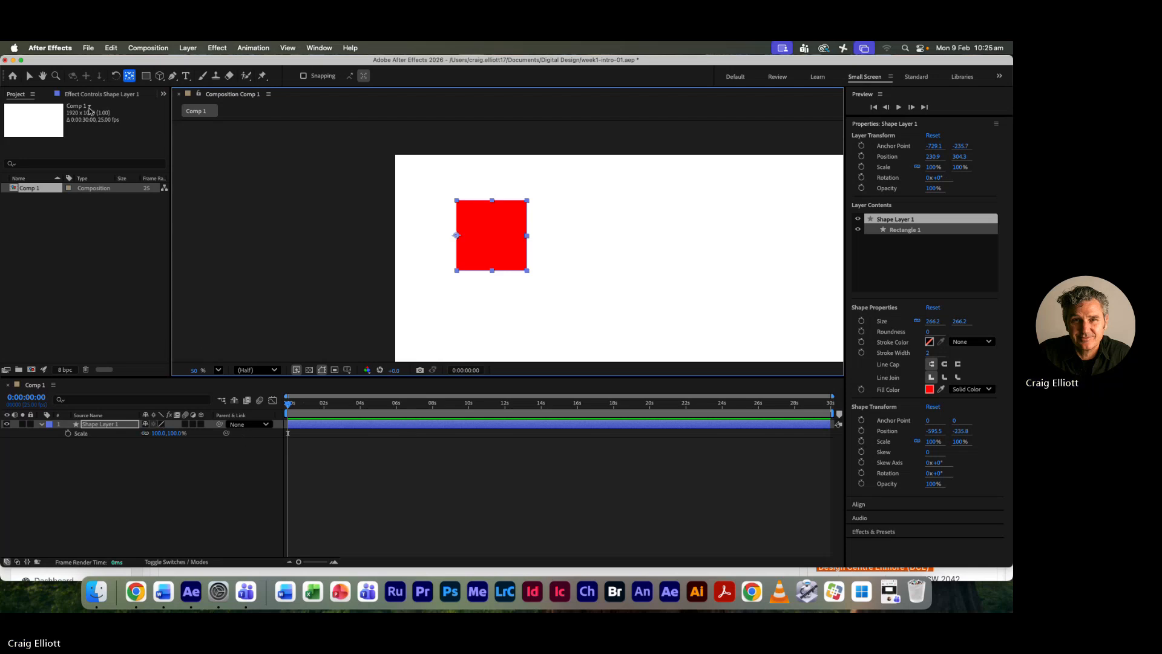
pyautogui.click(29, 76)
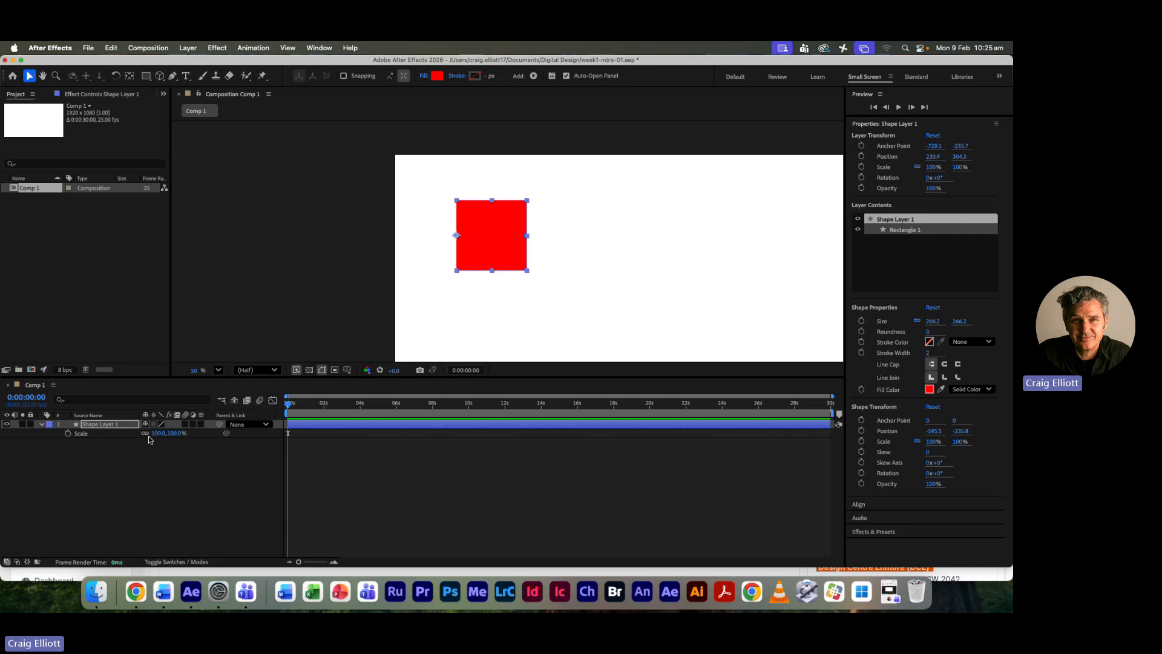
pyautogui.click(145, 432)
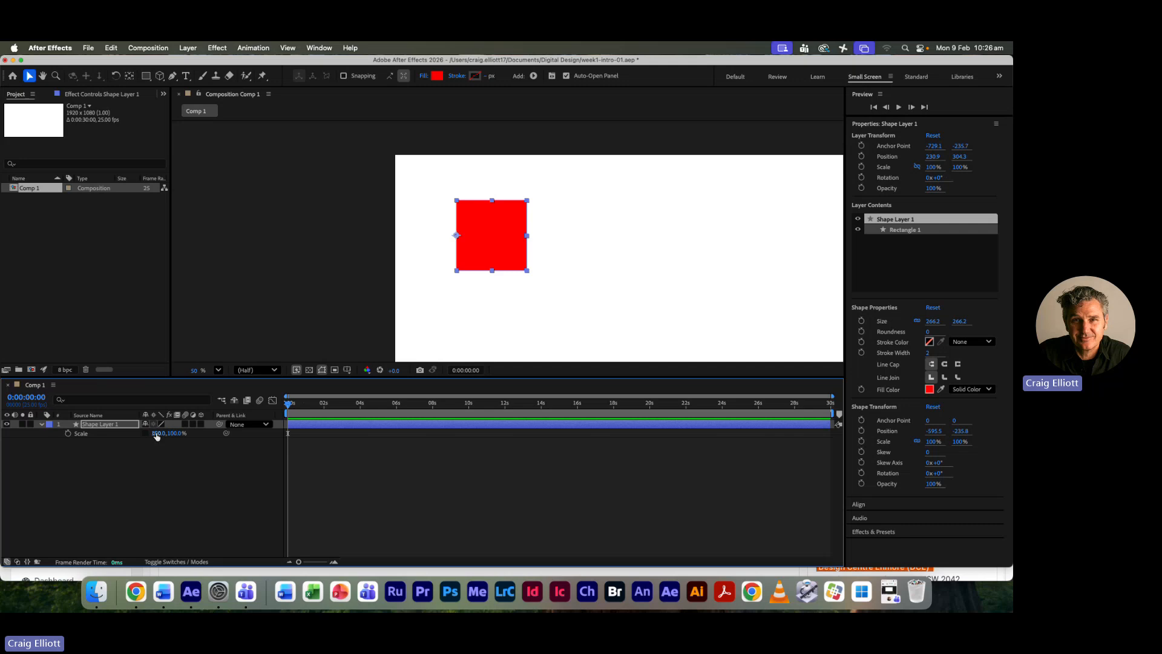
pyautogui.moveTo(157, 433); pyautogui.dragTo(239, 473)
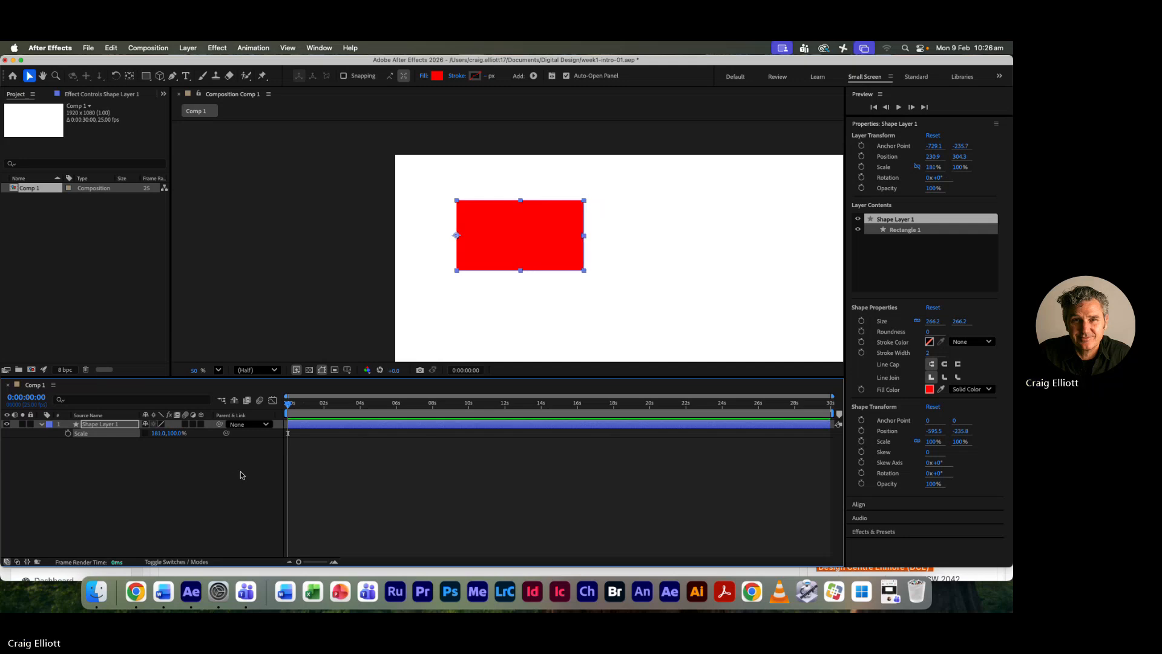
pyautogui.press('super+z')
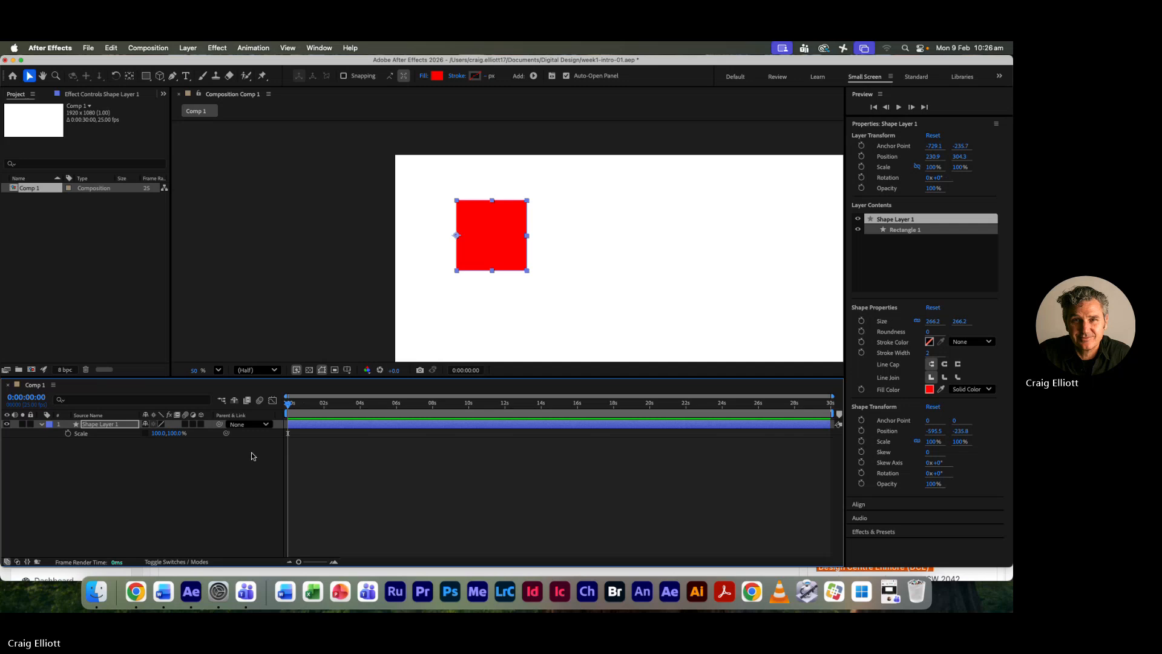
# - Center the anchor point in the layer content again, try a horizontal scale of 135%, and undo the scaling
pyautogui.click(188, 48)
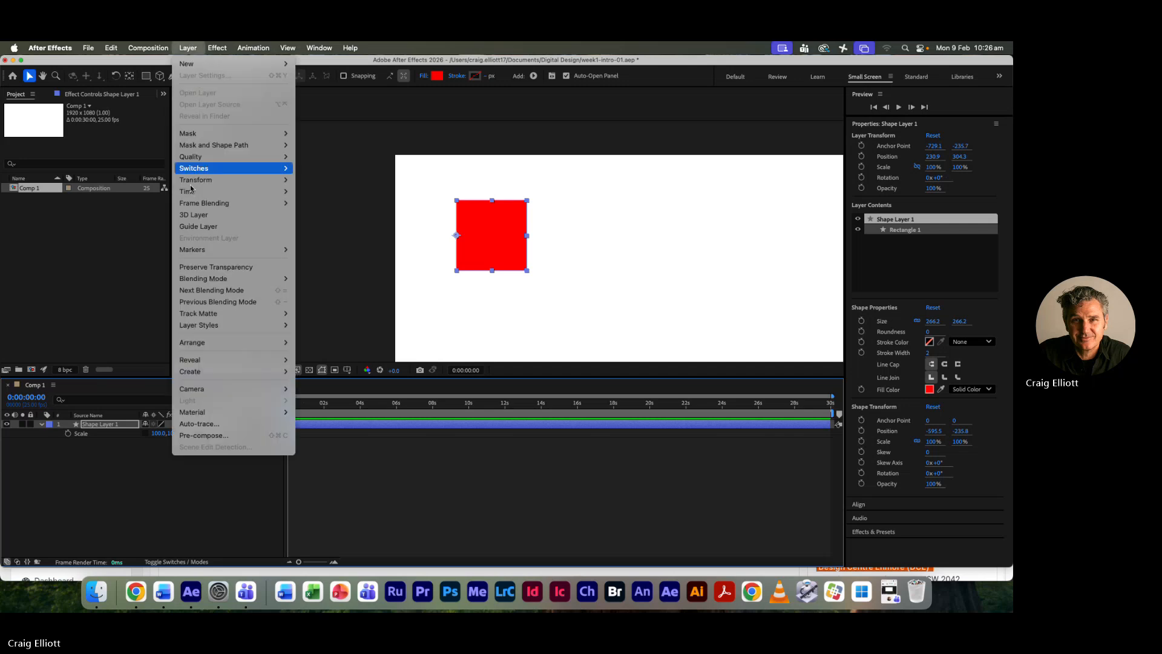
pyautogui.moveTo(192, 192)
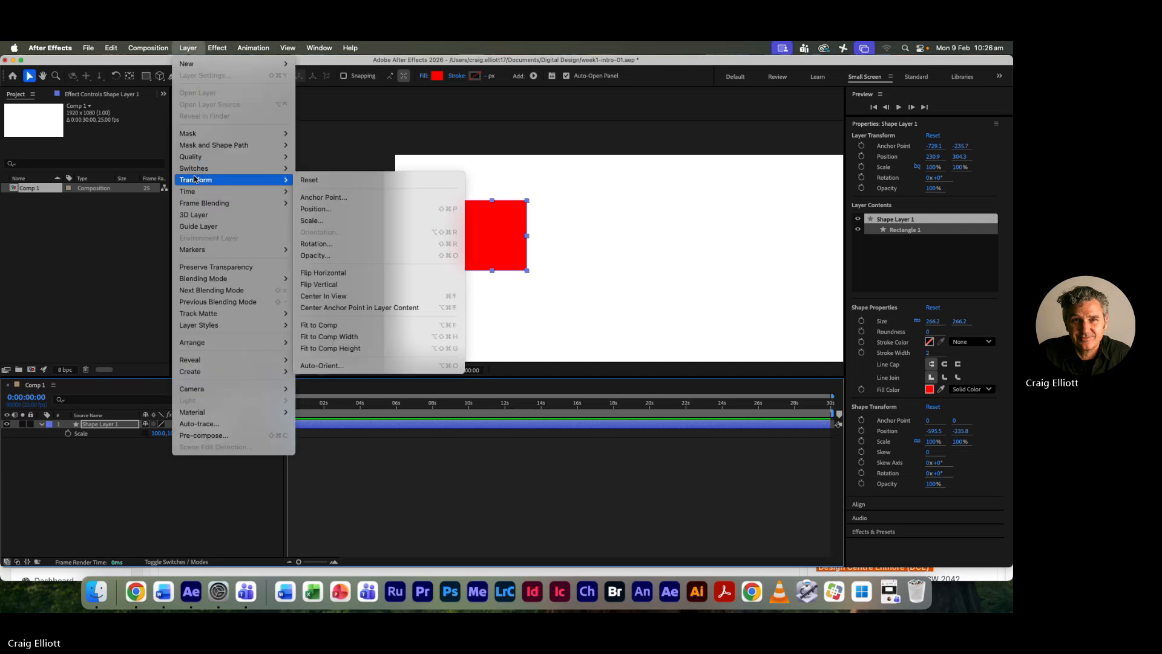
pyautogui.click(413, 308)
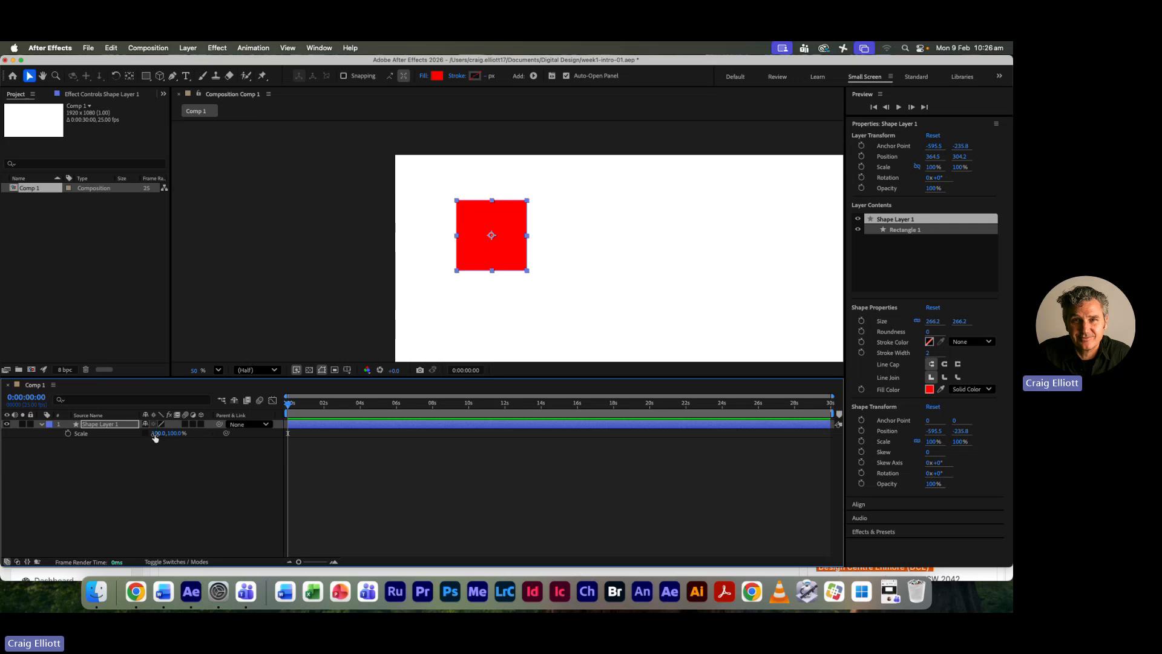
pyautogui.moveTo(158, 436); pyautogui.dragTo(191, 448)
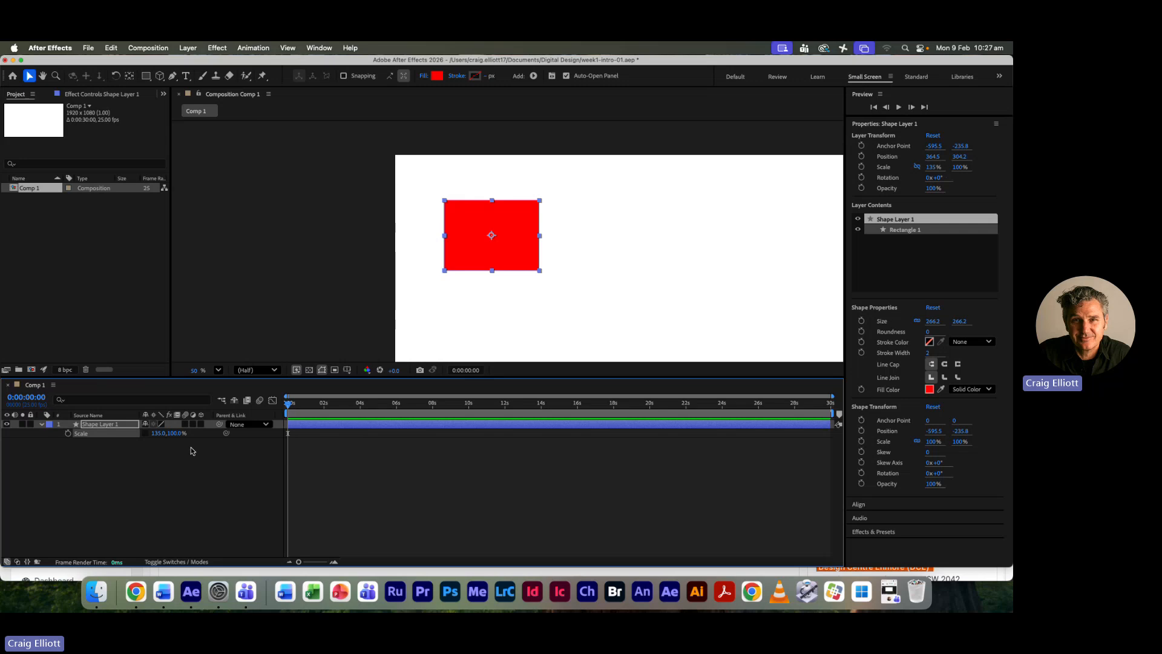
pyautogui.press('super+z')
# - Try moving the anchor point to the square's left edge with the Pan Behind tool, and fit the composition view up to 100%
pyautogui.click(129, 75)
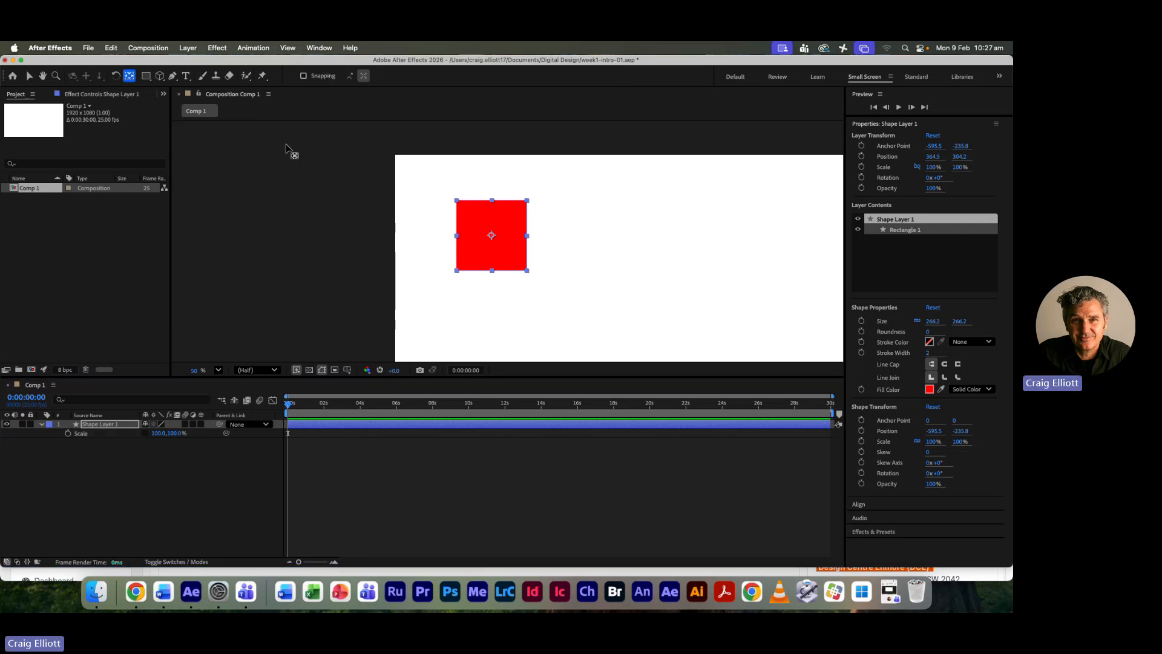
pyautogui.moveTo(493, 240); pyautogui.dragTo(457, 238)
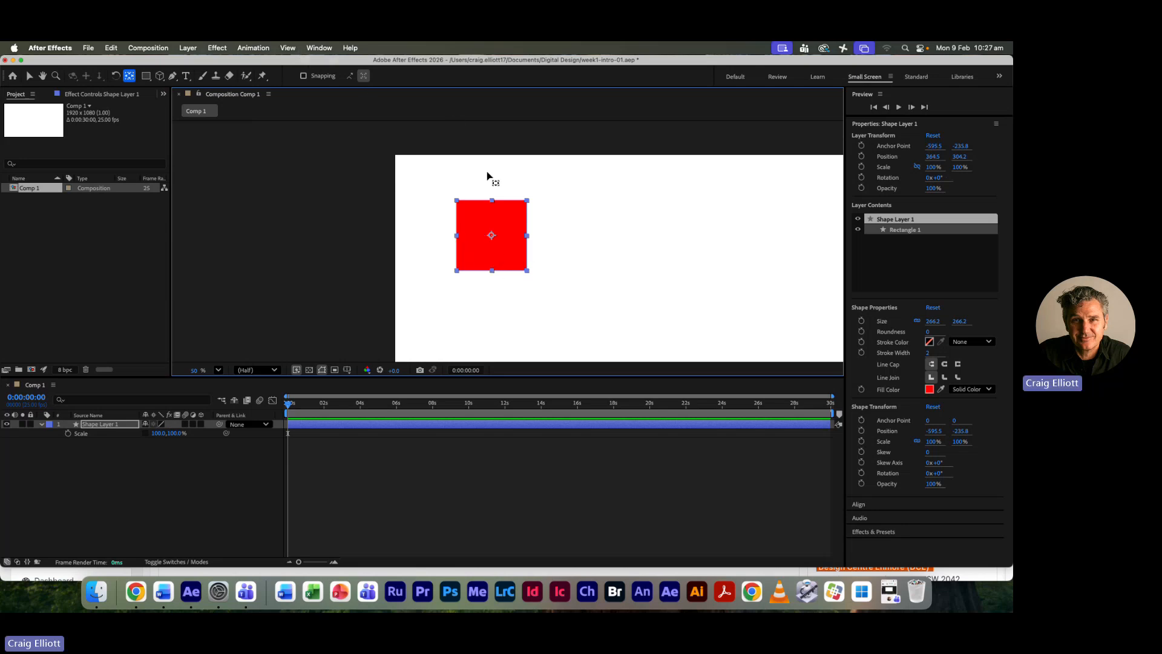
pyautogui.click(216, 370)
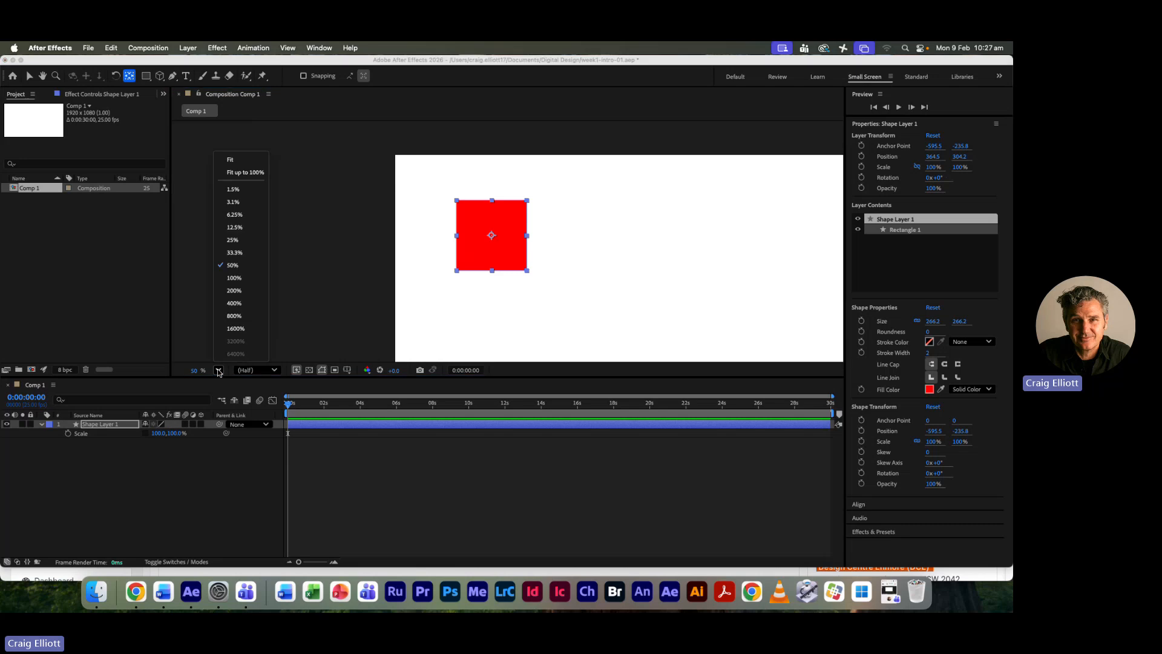
pyautogui.click(242, 169)
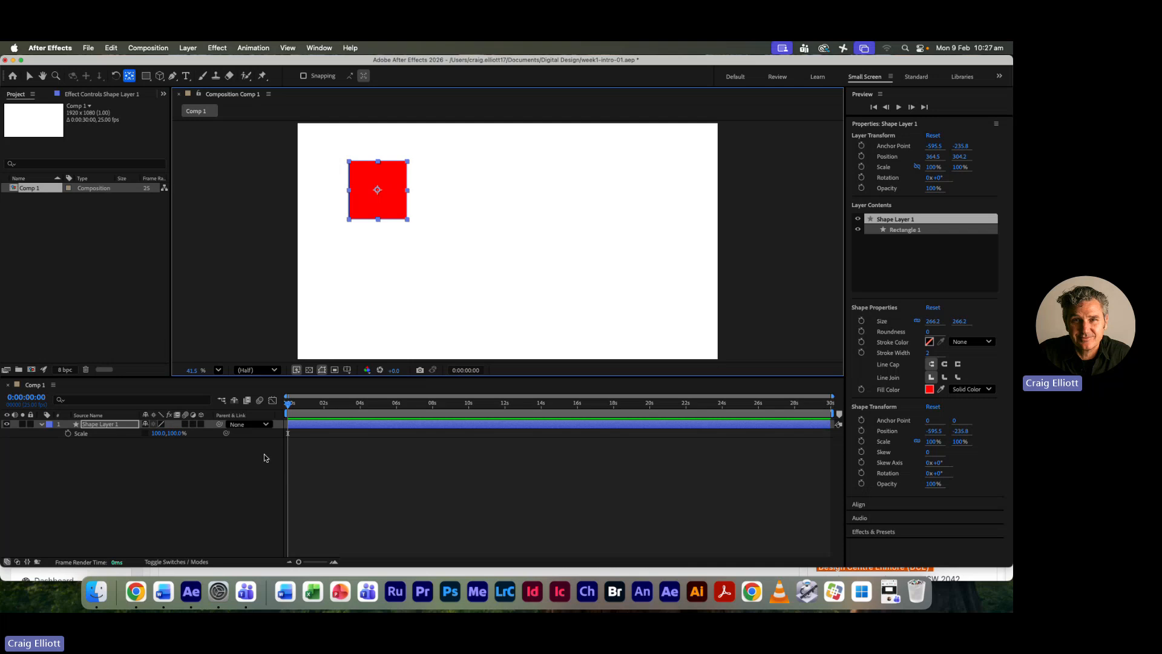
# - Show only the layer's Position property and scrub the current time to 0:00:00:12
pyautogui.press('p')
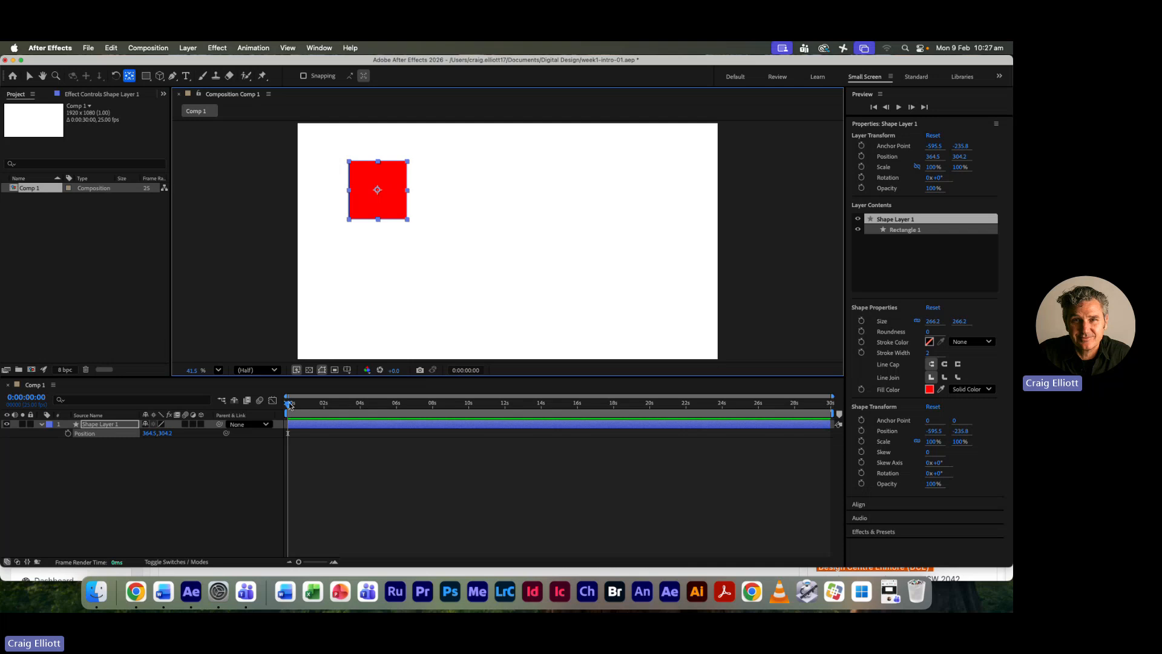
pyautogui.moveTo(289, 403)
pyautogui.mouseDown()
pyautogui.moveTo(441, 414)
pyautogui.moveTo(297, 409)
pyautogui.moveTo(309, 408)
pyautogui.mouseUp()
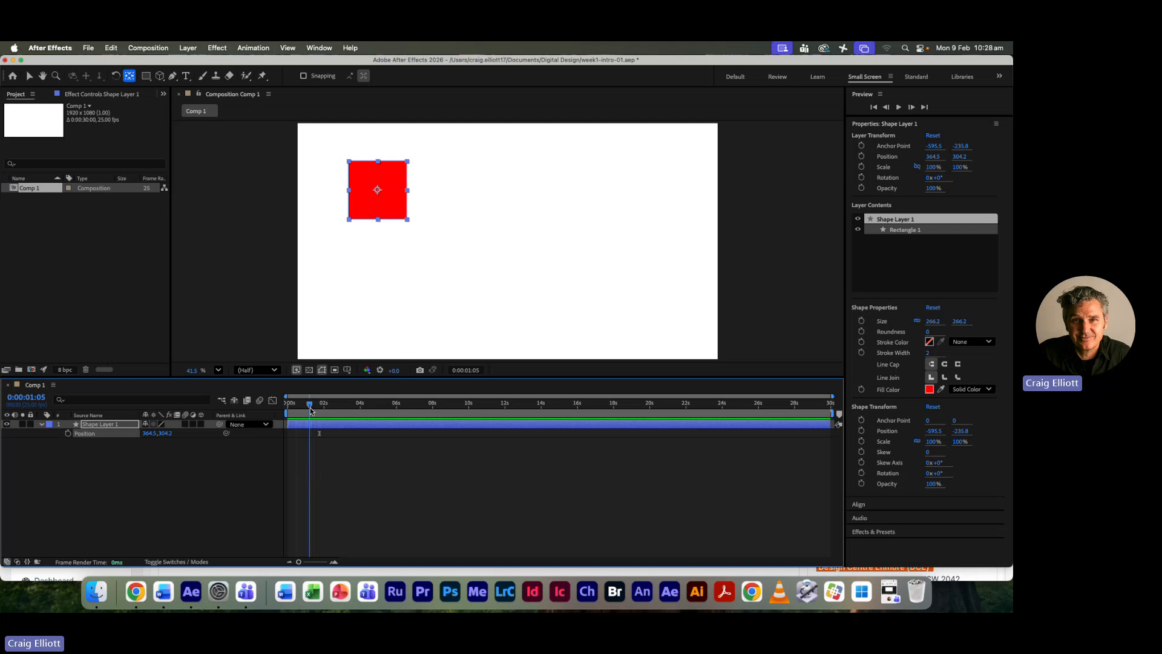
pyautogui.moveTo(310, 408); pyautogui.dragTo(308, 408)
pyautogui.moveTo(308, 409); pyautogui.dragTo(298, 412)
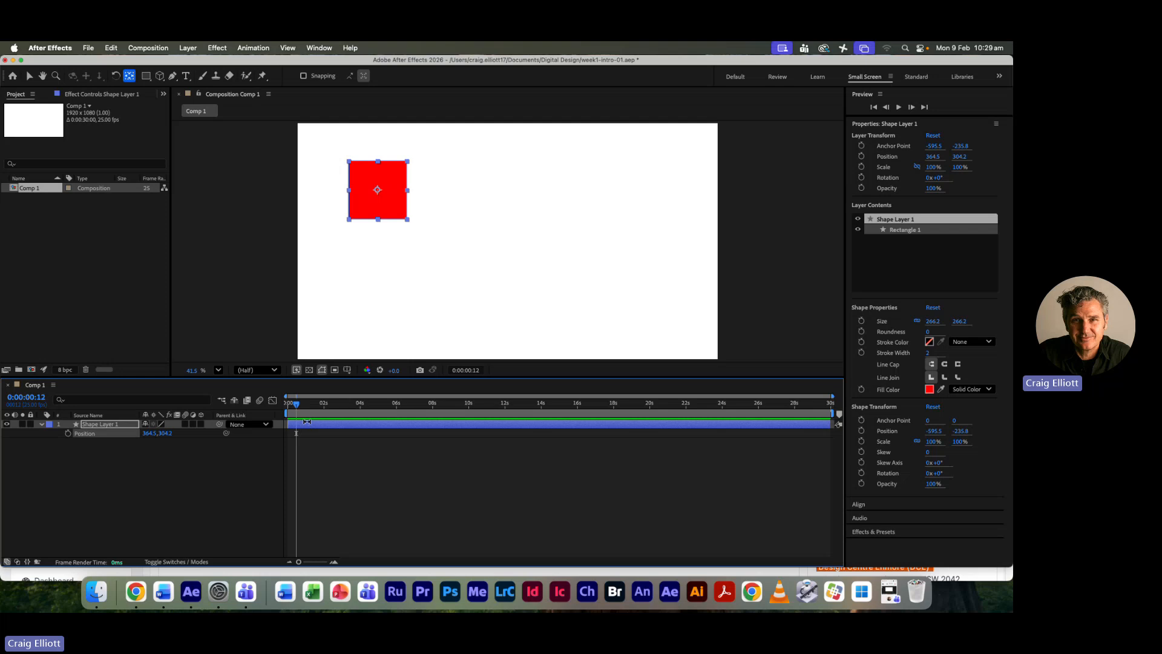
# - Move the current time to 0:00:01:00 and on to 0:00:02:00 by entering exact timecodes
pyautogui.click(32, 399)
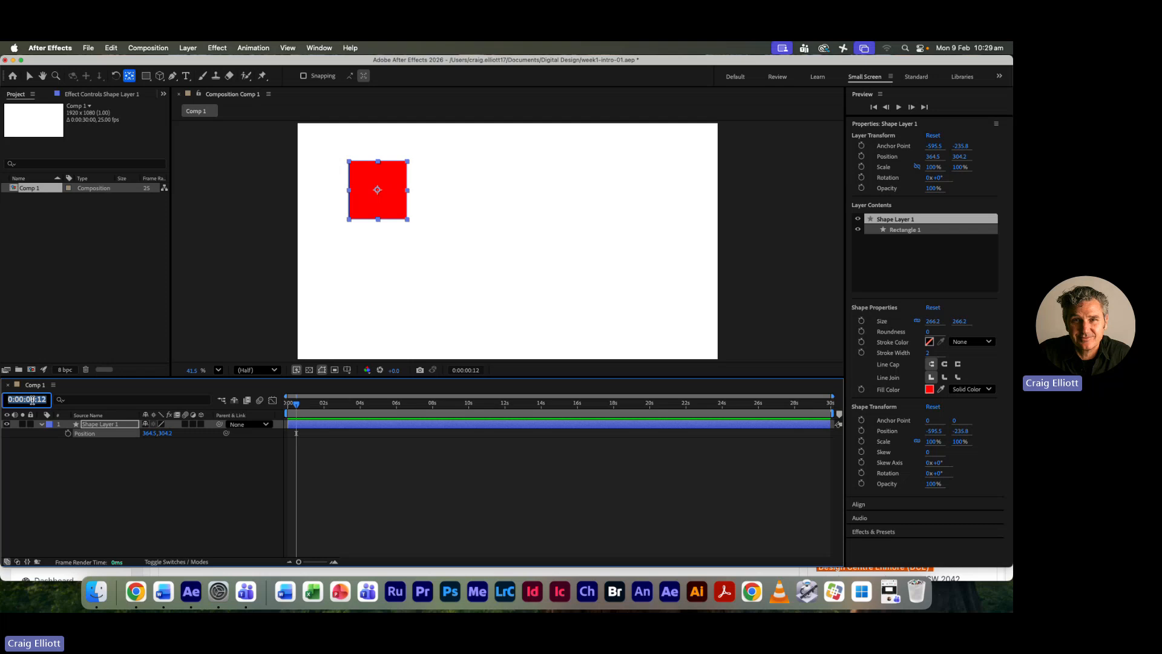
pyautogui.write('100')
pyautogui.press('Return')
pyautogui.write('200')
pyautogui.press('Return')
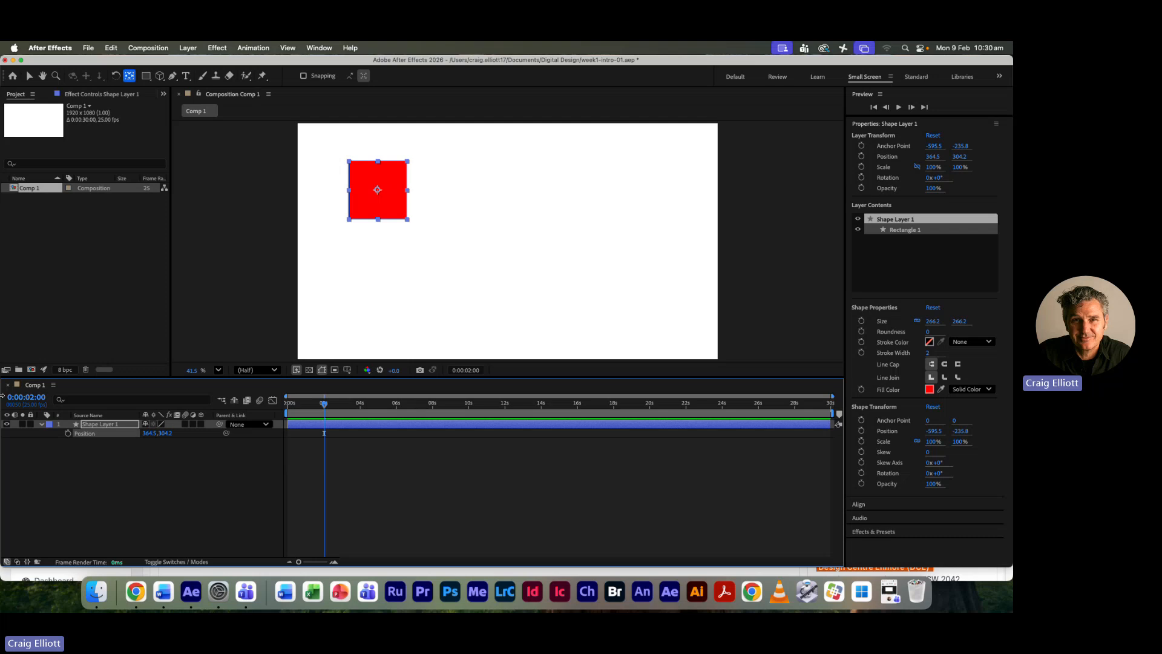
# - Set the current time to 0:00:00:12 and enable Position keyframing on the square's layer there
pyautogui.click(27, 398)
pyautogui.write('12')
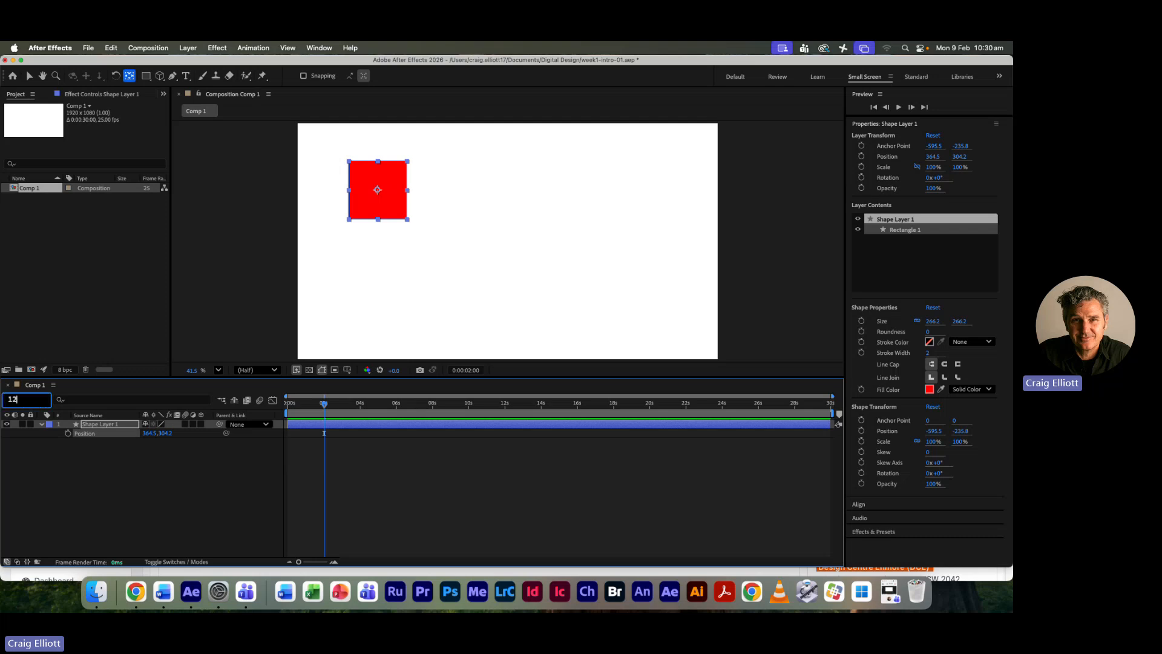
pyautogui.press('Return')
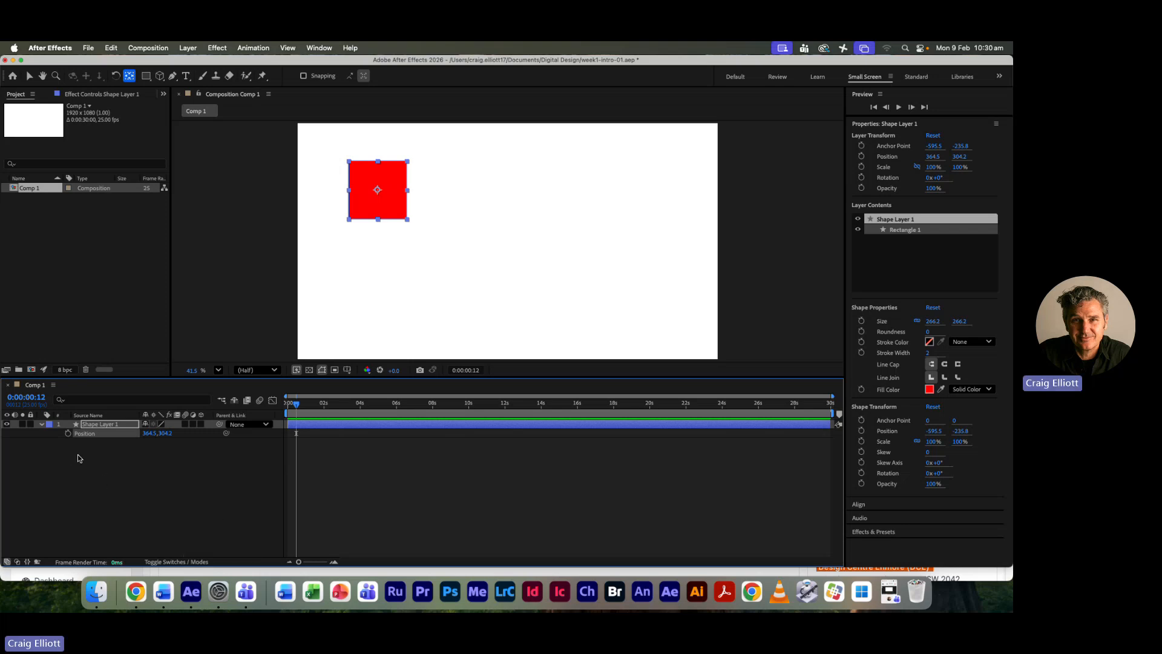
pyautogui.click(68, 433)
# - At 0:00:03:00, move the square horizontally across the composition with the Selection tool to a position of about 1555, 304
pyautogui.click(38, 397)
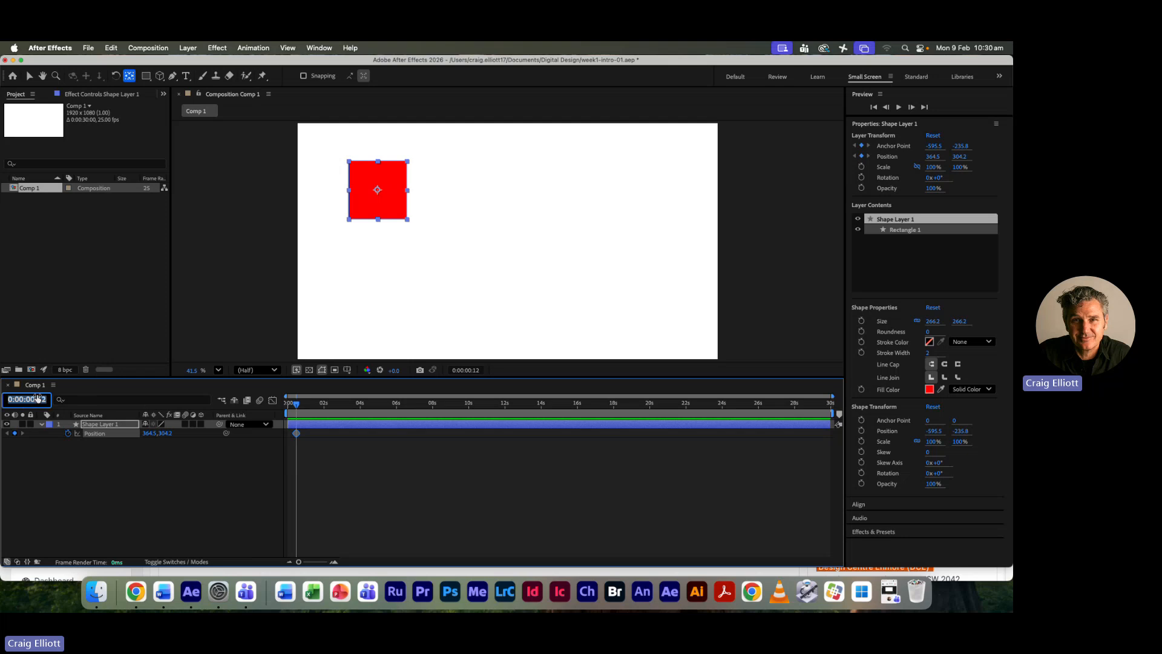
pyautogui.write('300')
pyautogui.press('Return')
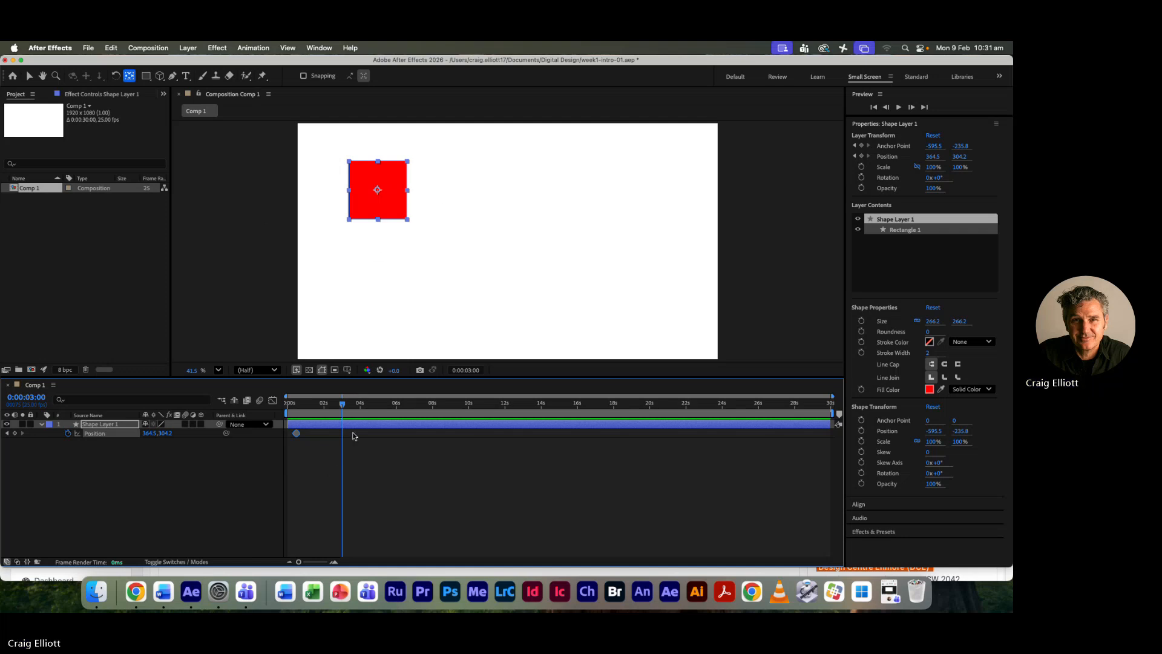
pyautogui.click(29, 76)
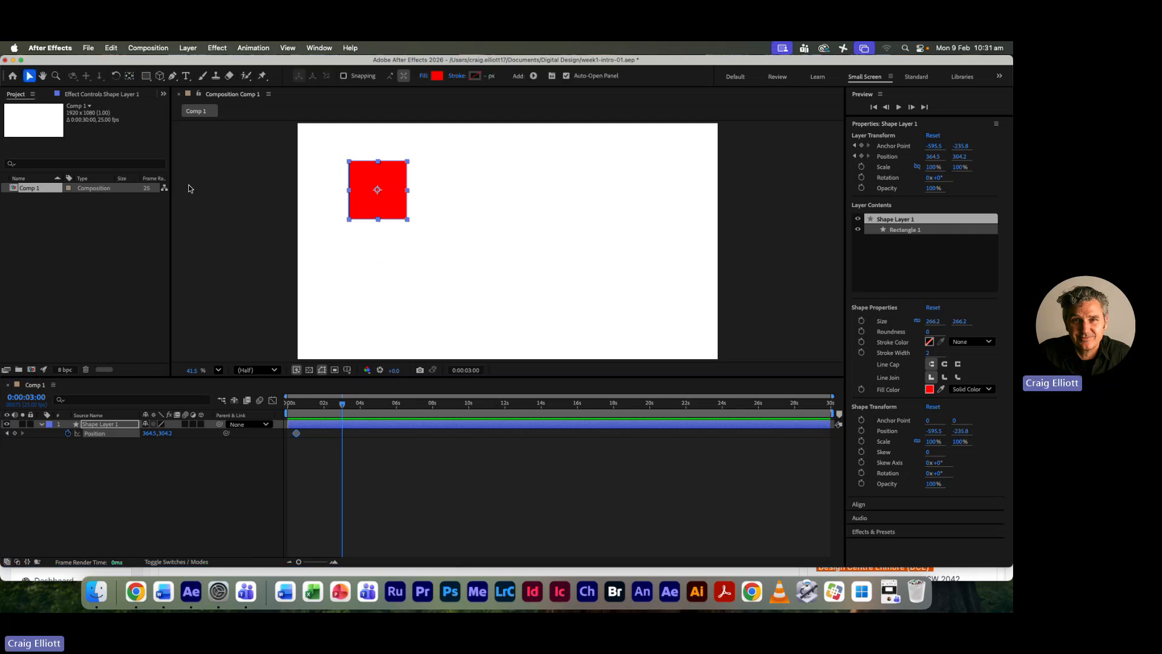
pyautogui.moveTo(397, 216); pyautogui.dragTo(644, 213)
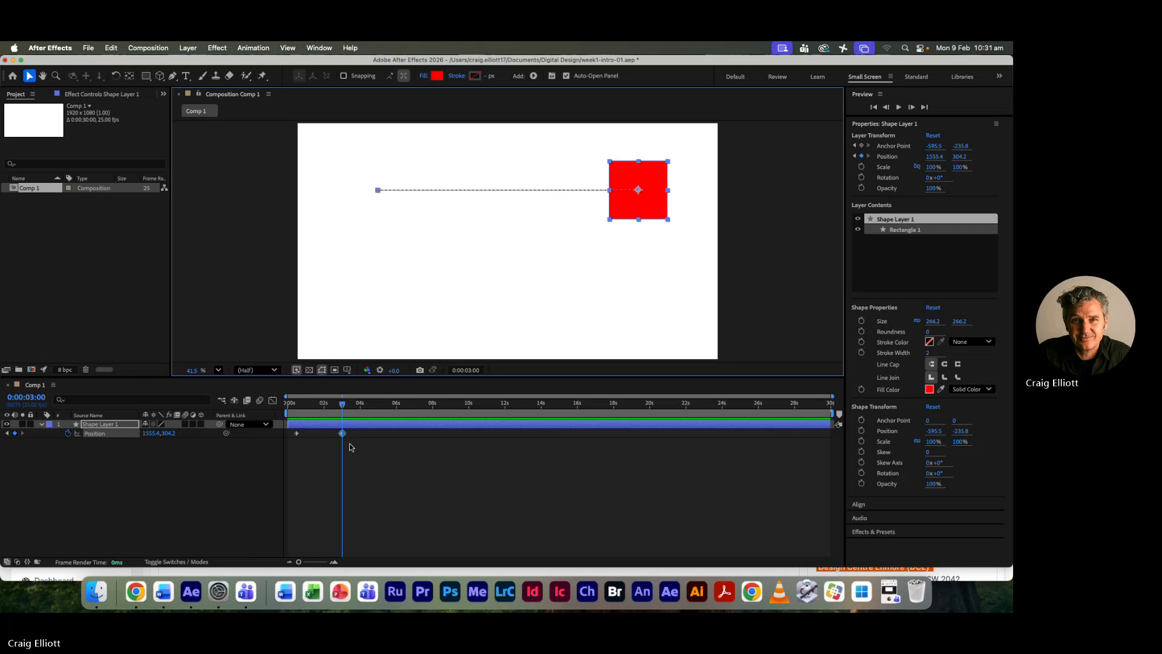
# - Move the current time to 0:00:04:00 and add a Position keyframe with the square's current position
pyautogui.click(342, 406)
pyautogui.moveTo(343, 406)
pyautogui.mouseDown()
pyautogui.moveTo(294, 407)
pyautogui.moveTo(342, 407)
pyautogui.mouseUp()
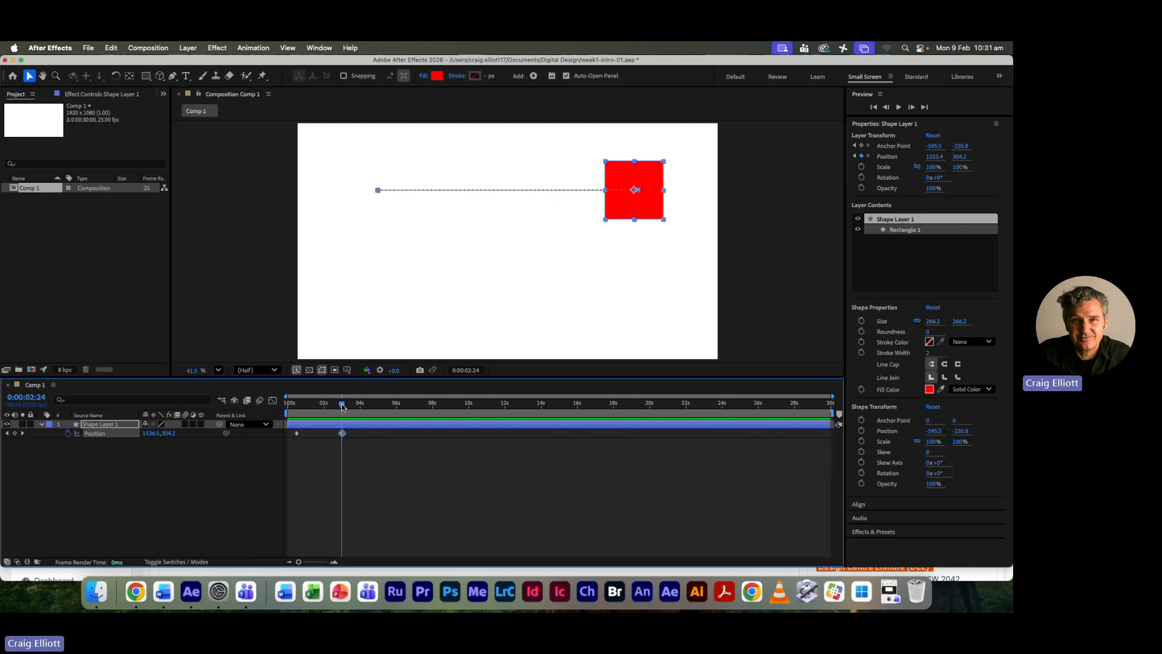
pyautogui.moveTo(342, 407); pyautogui.dragTo(343, 408)
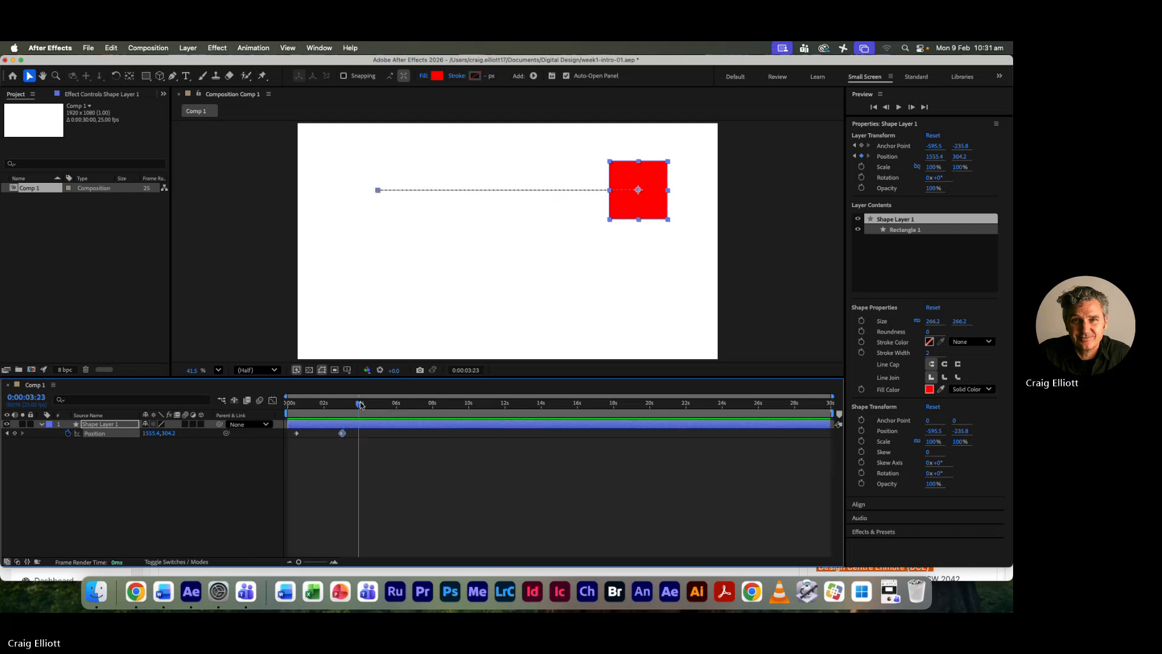
pyautogui.moveTo(343, 406); pyautogui.dragTo(360, 406)
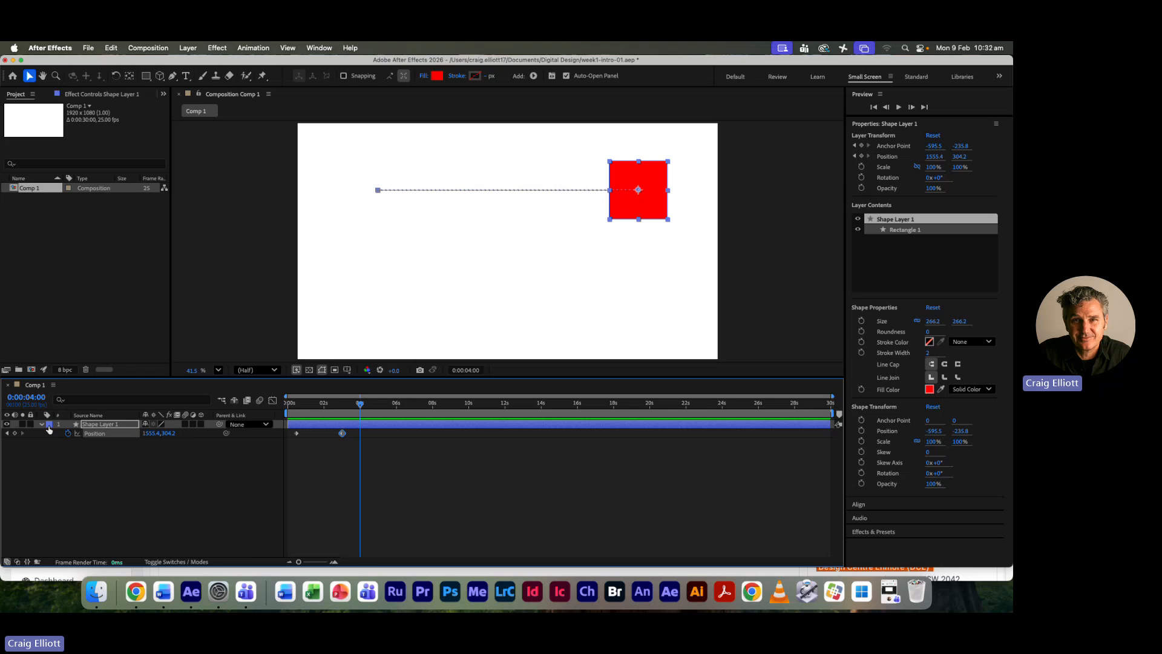
pyautogui.click(15, 433)
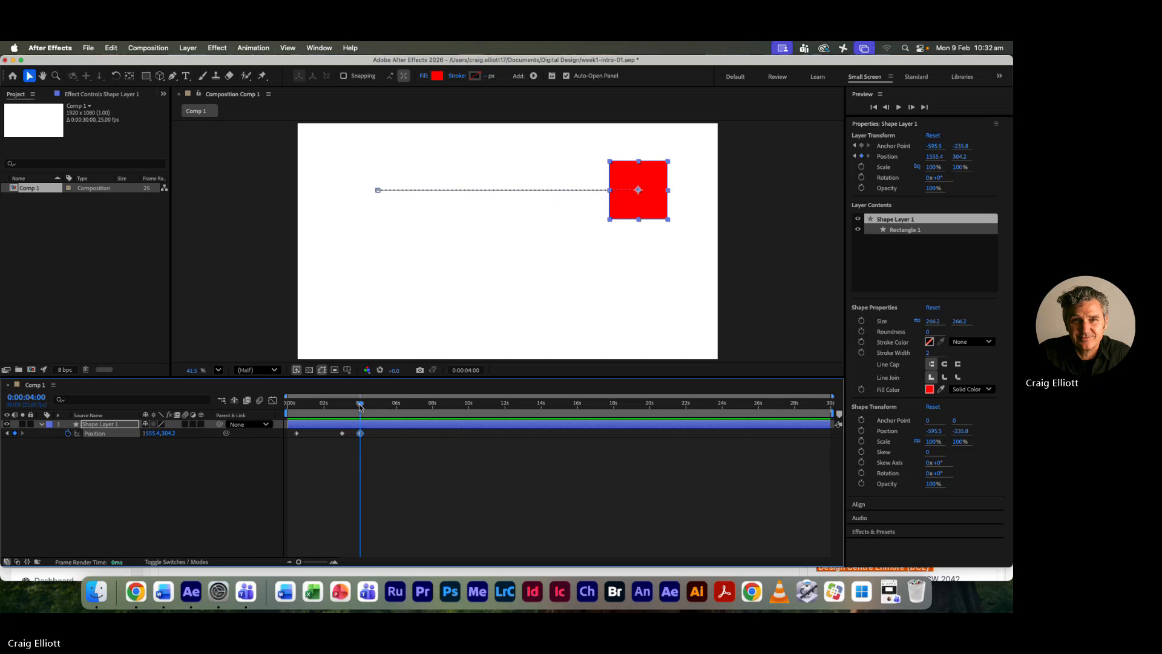
# - Move the current time to 0:00:06:12 and show the rulers around the composition view
pyautogui.moveTo(360, 406); pyautogui.dragTo(405, 409)
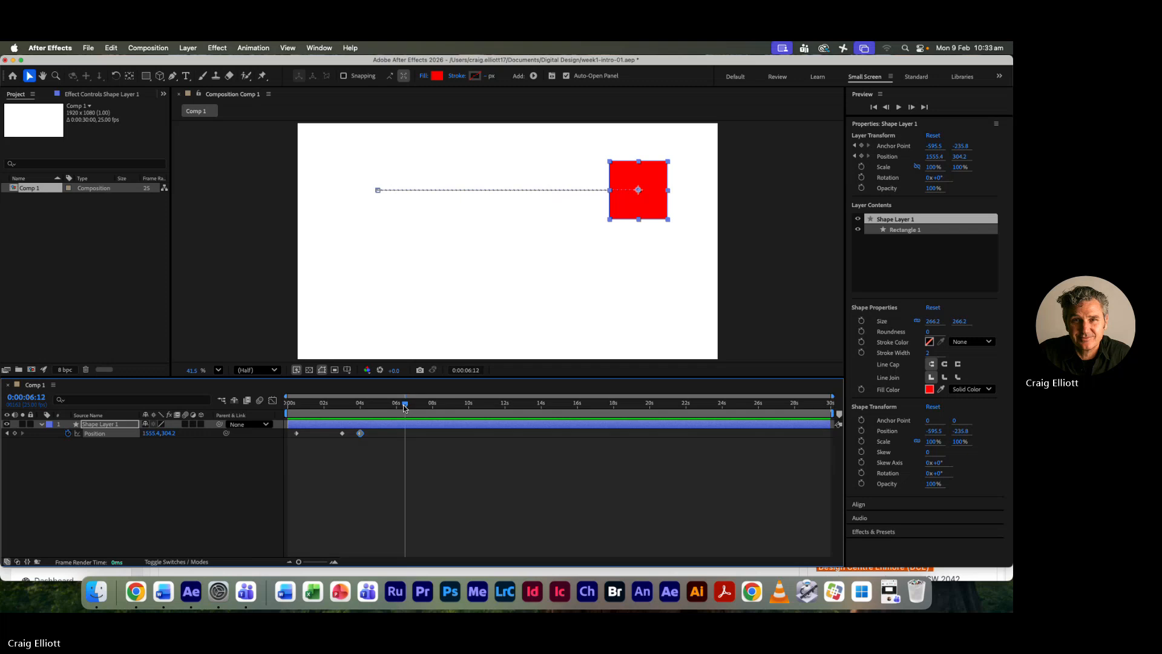
pyautogui.moveTo(405, 409); pyautogui.dragTo(403, 408)
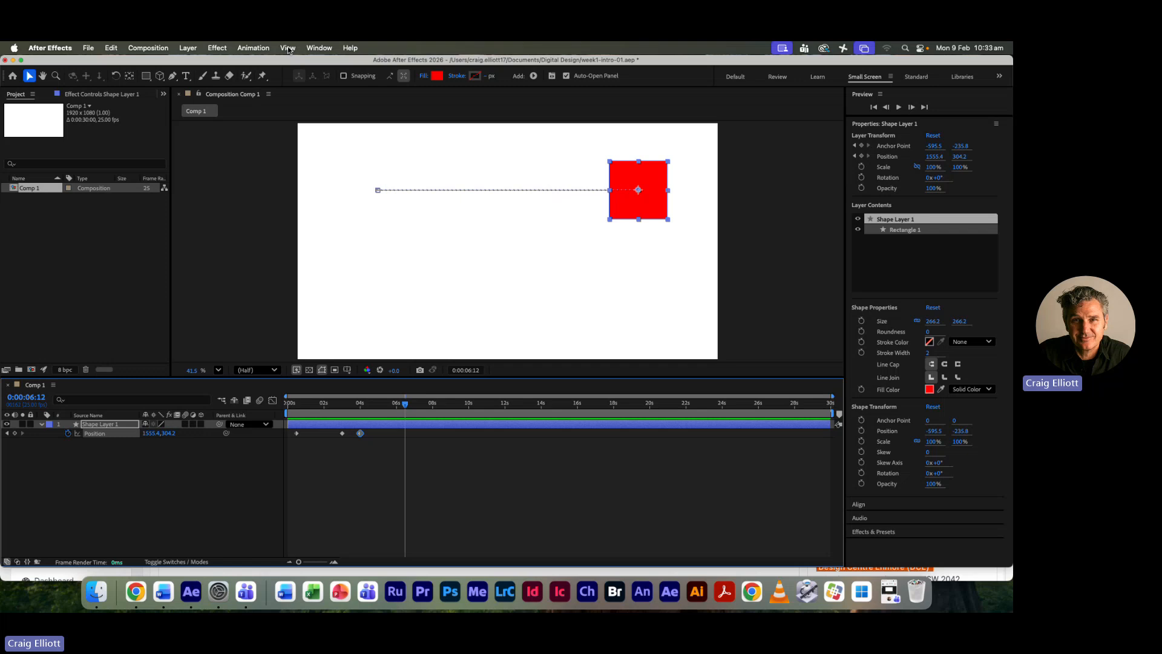
pyautogui.press('super+r')
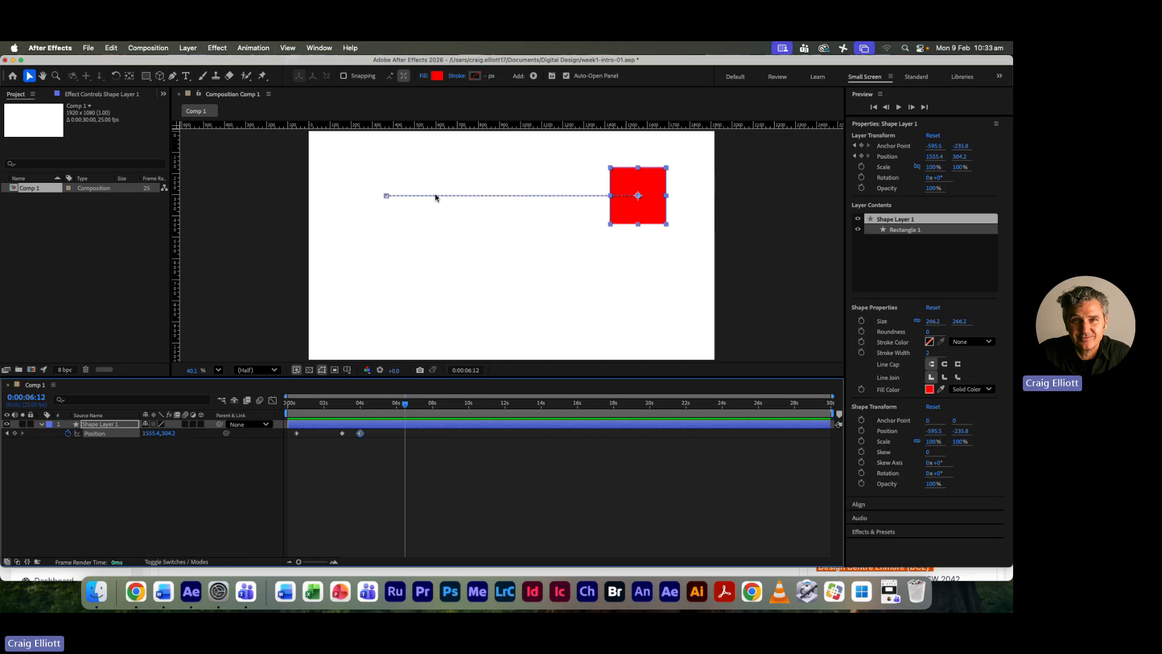
# - Copy the first Position keyframe and paste it at 0:00:06:12 to bring the square back to its start
pyautogui.click(305, 446)
pyautogui.moveTo(316, 454); pyautogui.dragTo(288, 426)
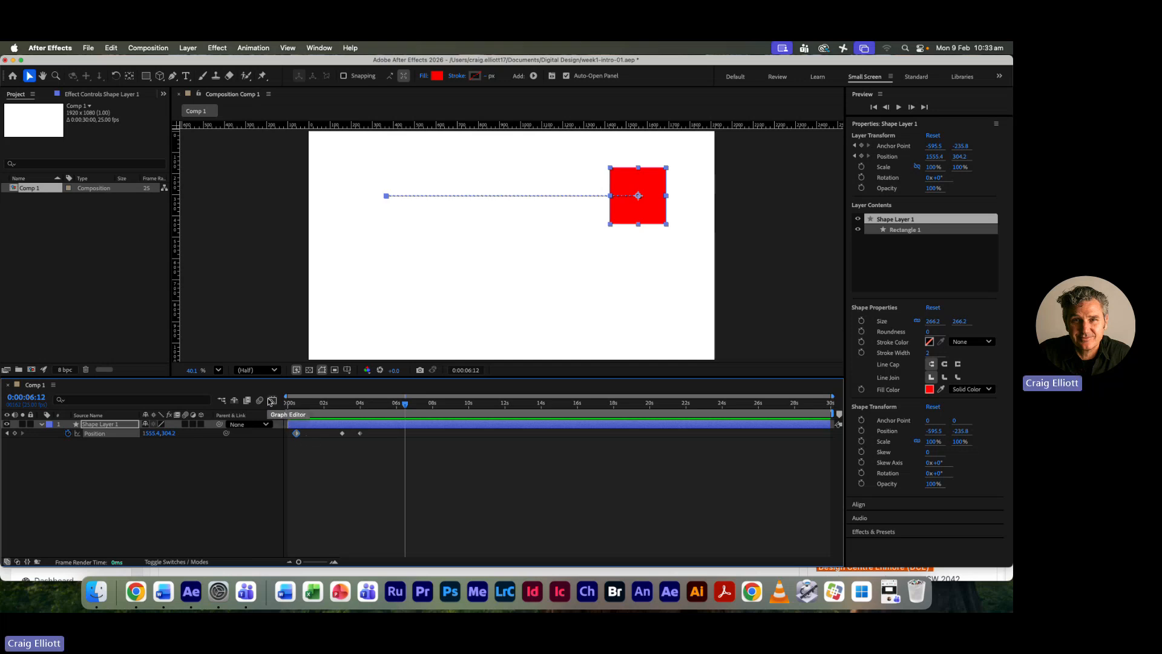
pyautogui.click(112, 48)
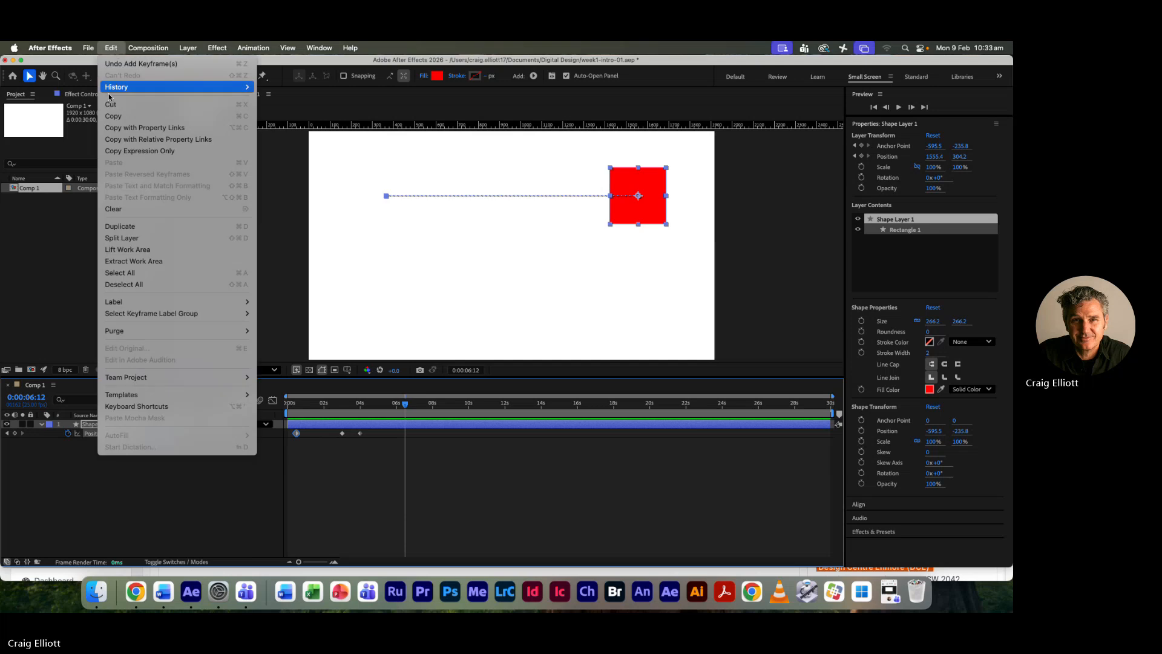
pyautogui.click(113, 48)
pyautogui.click(114, 48)
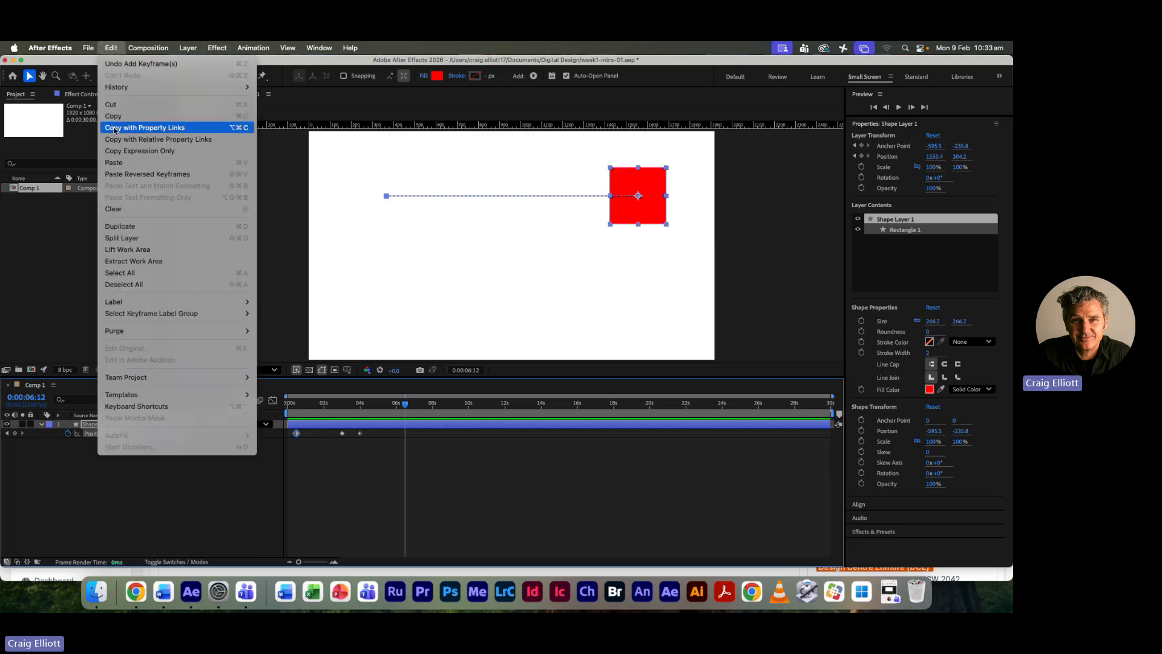
pyautogui.click(117, 162)
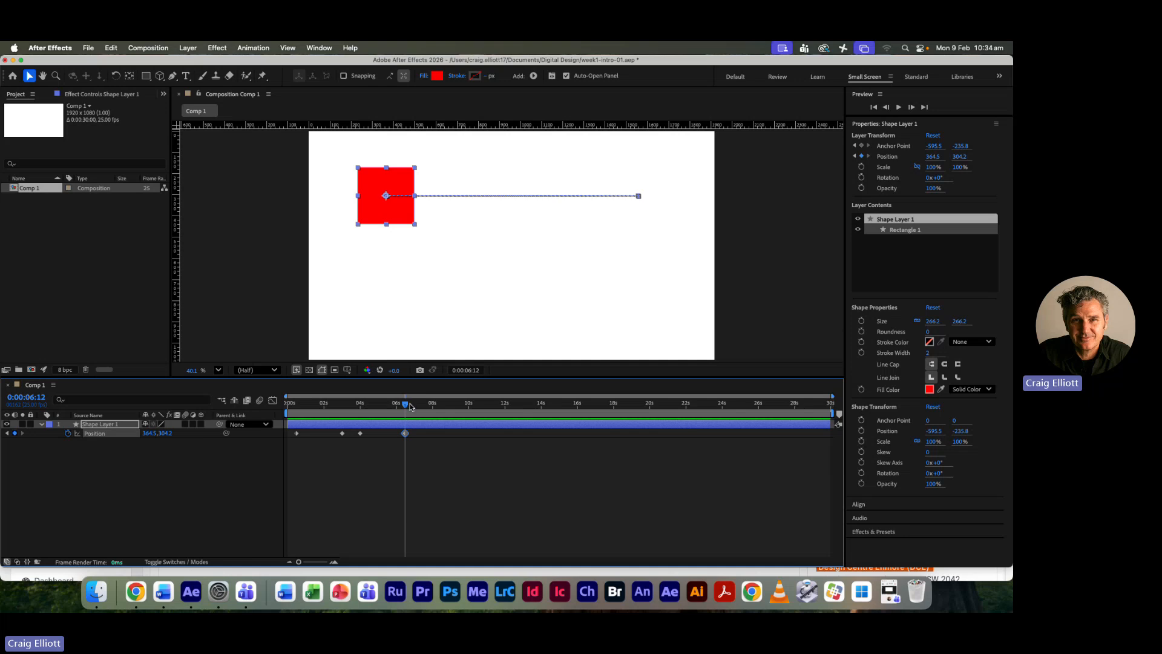
# - Add a Position keyframe at 0:00:07:00 with the square's current position and shift that keyframe to 0:00:07:12
pyautogui.moveTo(405, 405); pyautogui.dragTo(415, 404)
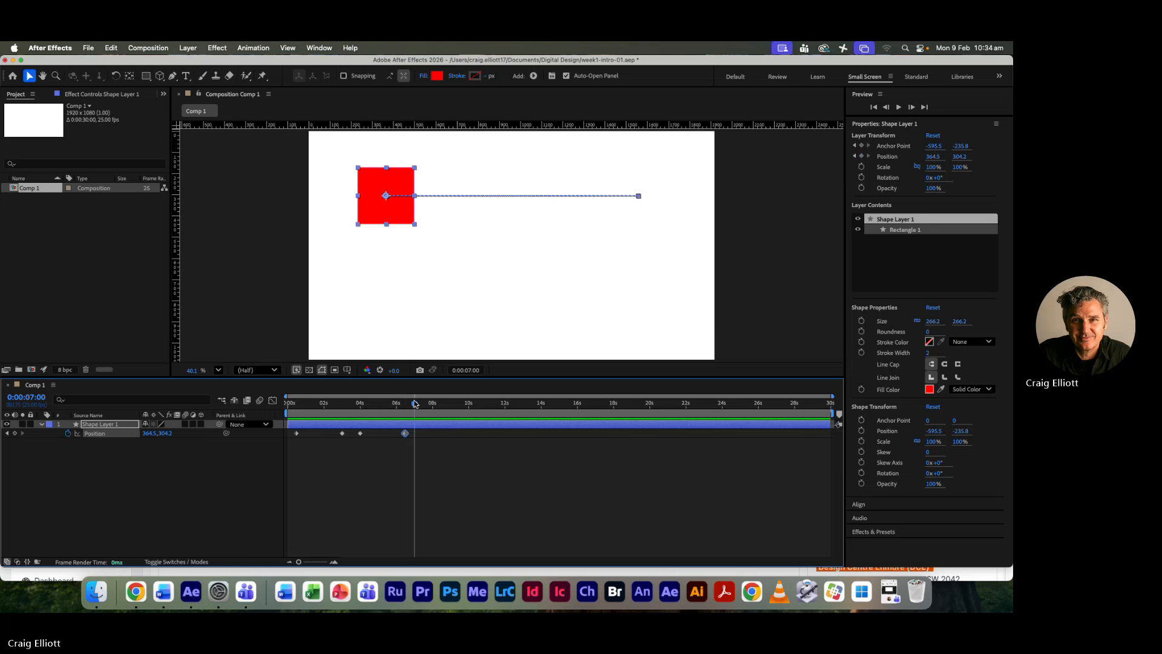
pyautogui.click(15, 433)
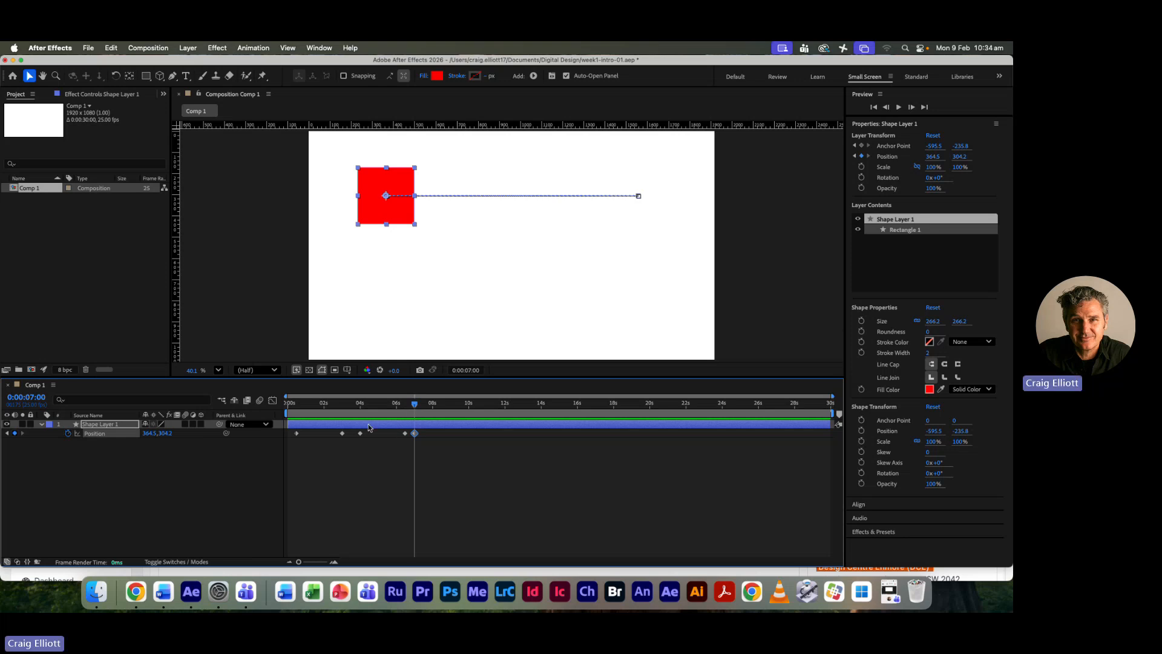
pyautogui.moveTo(414, 410); pyautogui.dragTo(362, 415)
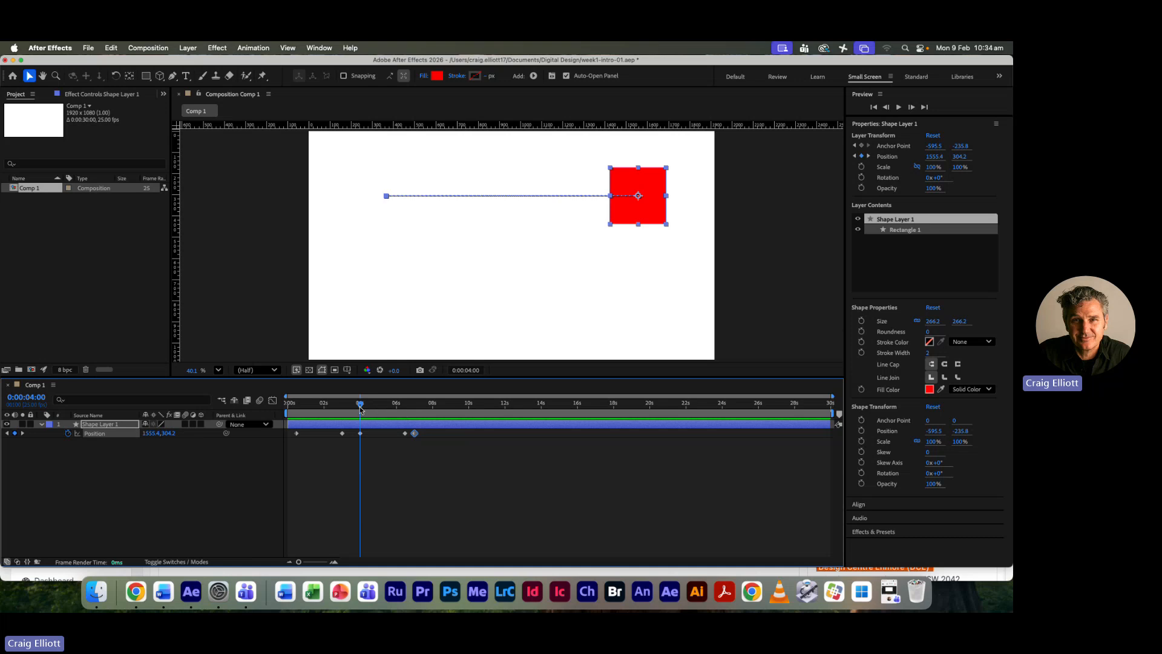
pyautogui.moveTo(362, 410); pyautogui.dragTo(424, 434)
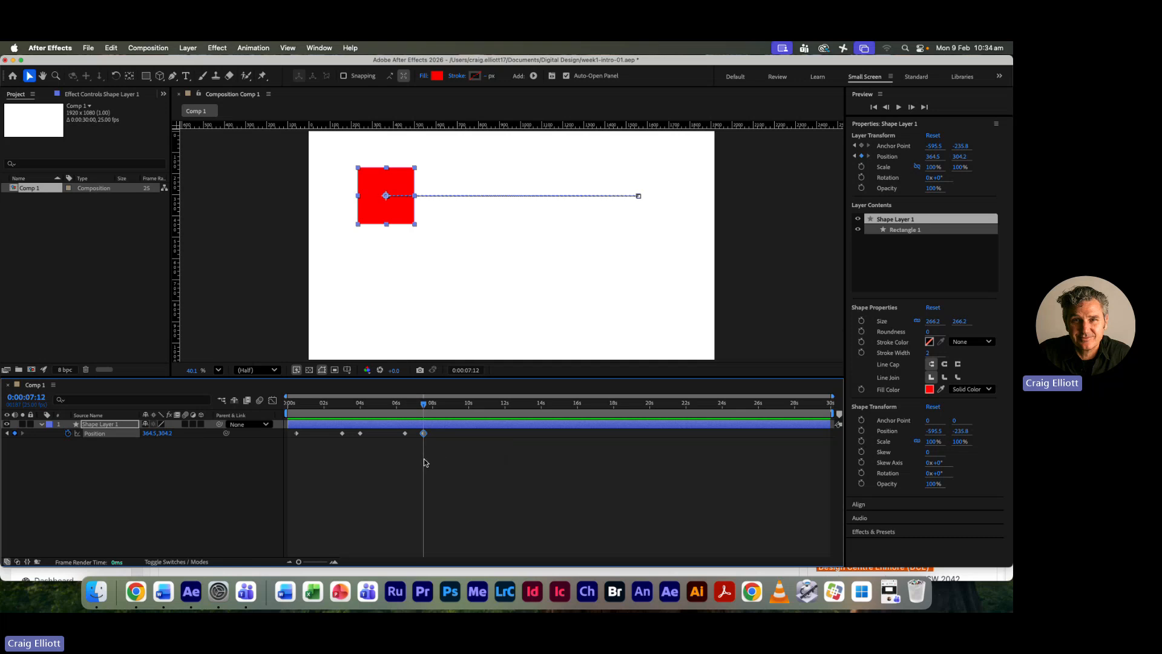
# - Select all five Position keyframes, copy them, and paste the set at 0:00:07:12
pyautogui.moveTo(495, 473); pyautogui.dragTo(327, 431)
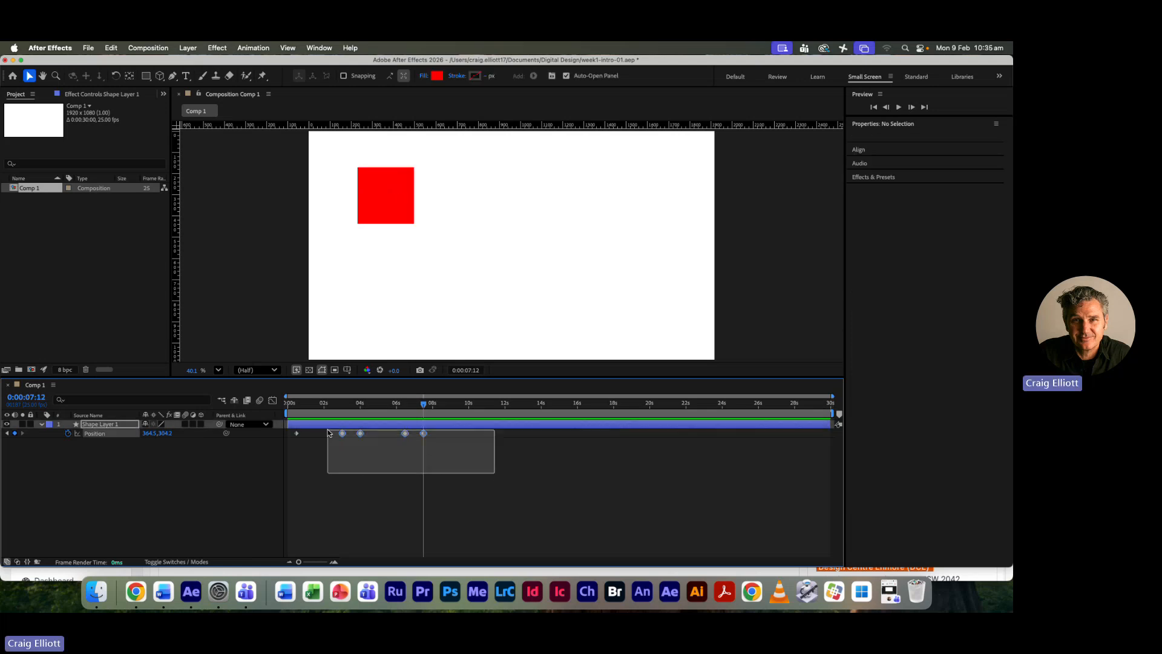
pyautogui.moveTo(328, 431); pyautogui.dragTo(328, 431)
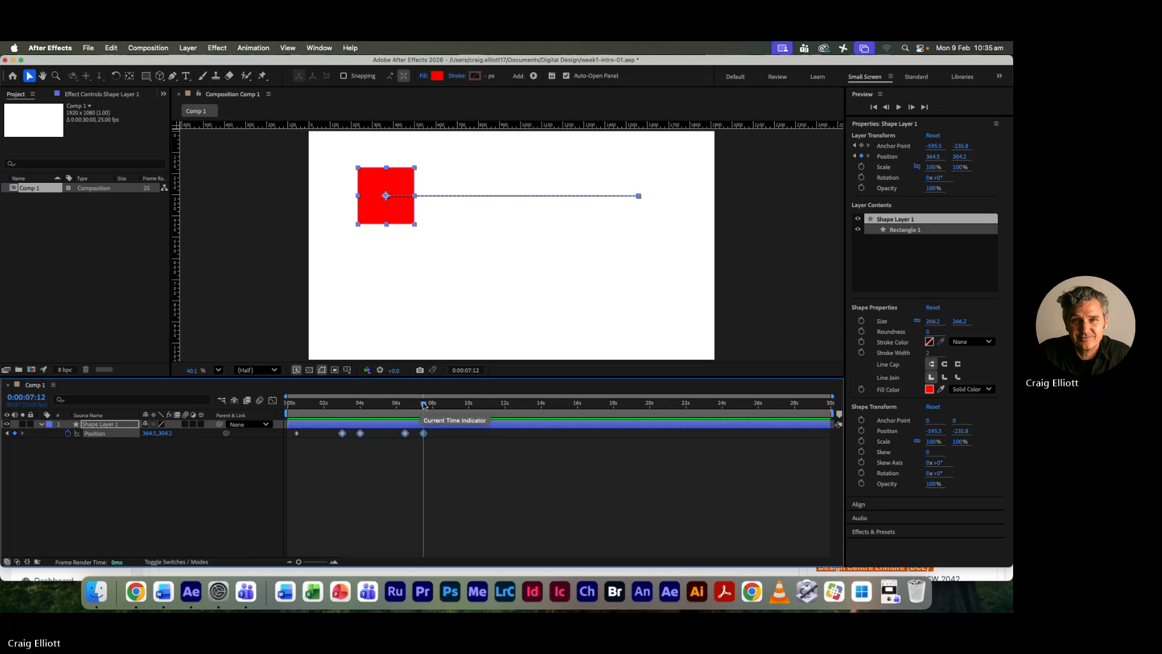
pyautogui.click(465, 456)
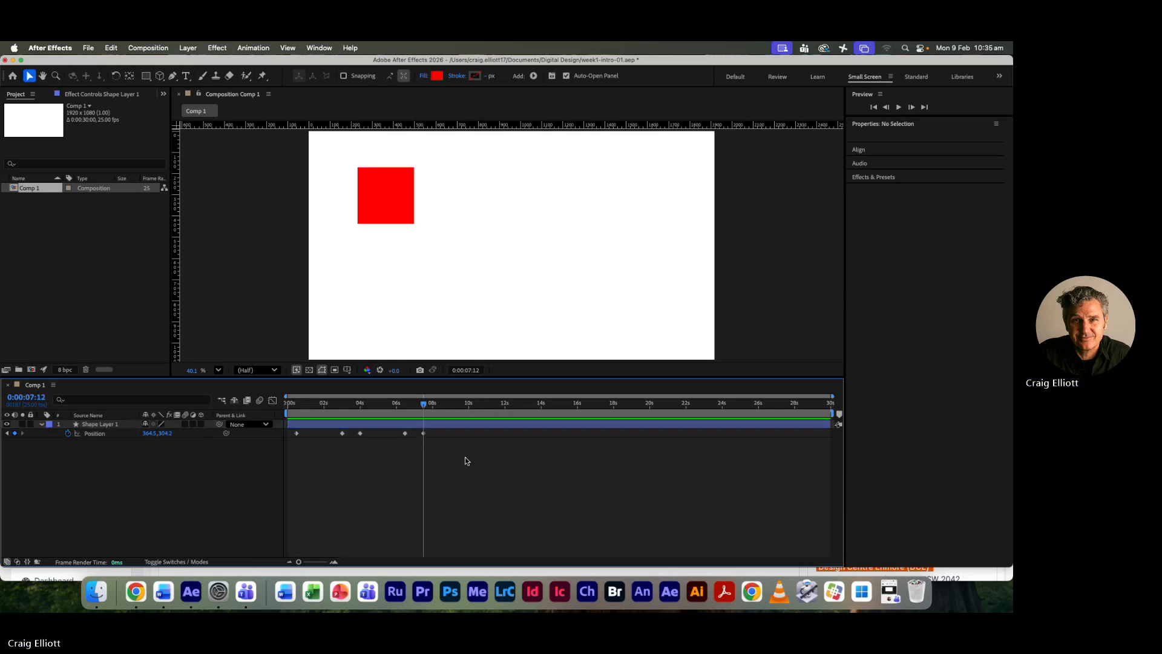
pyautogui.moveTo(374, 451); pyautogui.dragTo(288, 429)
pyautogui.click(306, 429)
pyautogui.moveTo(454, 457); pyautogui.dragTo(291, 427)
pyautogui.press('super+c')
pyautogui.press('super+v')
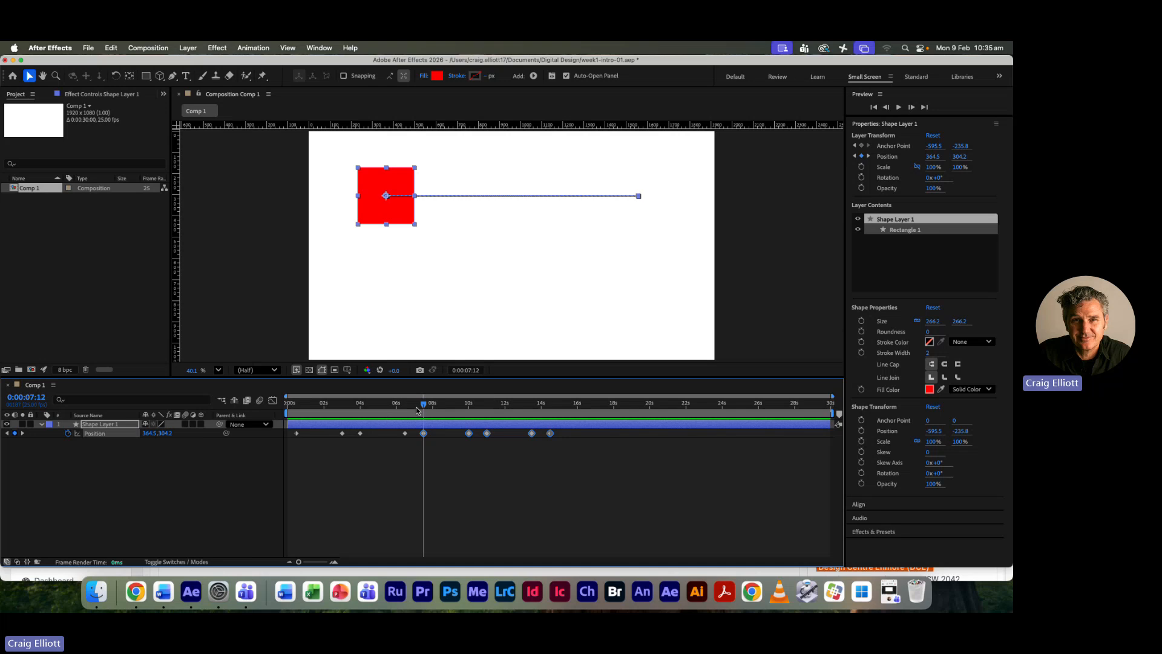
# - Preview the repeated back-and-forth movement from the start of the composition and stop past the last keyframe
pyautogui.moveTo(423, 405); pyautogui.dragTo(264, 404)
pyautogui.press('space')
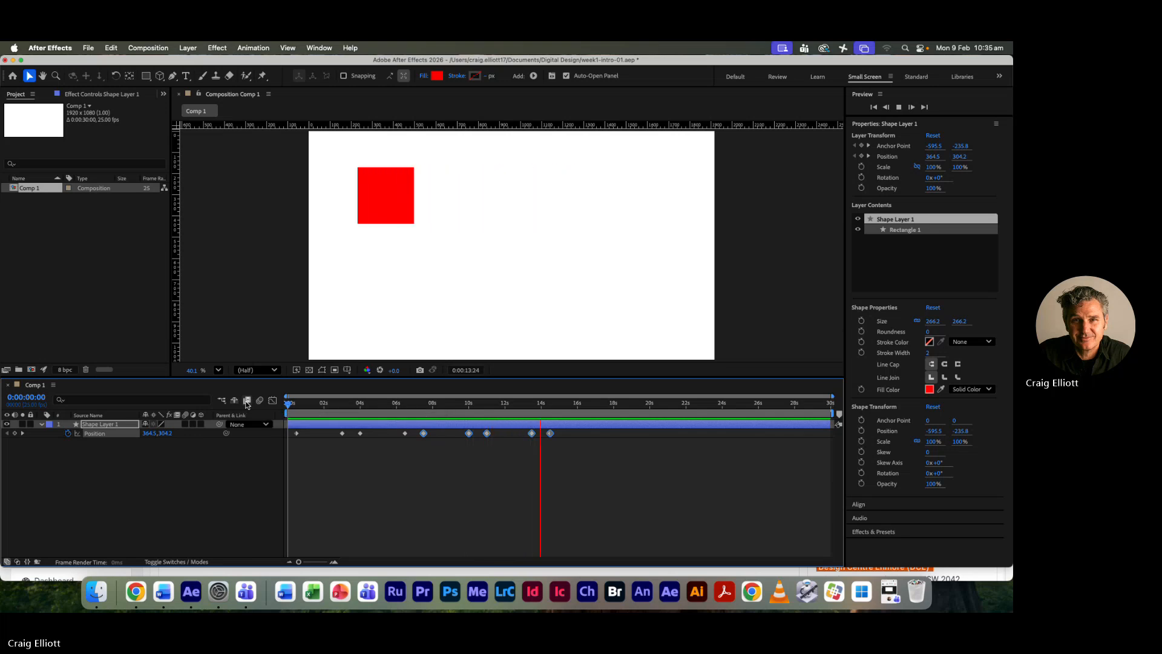
pyautogui.press('space')
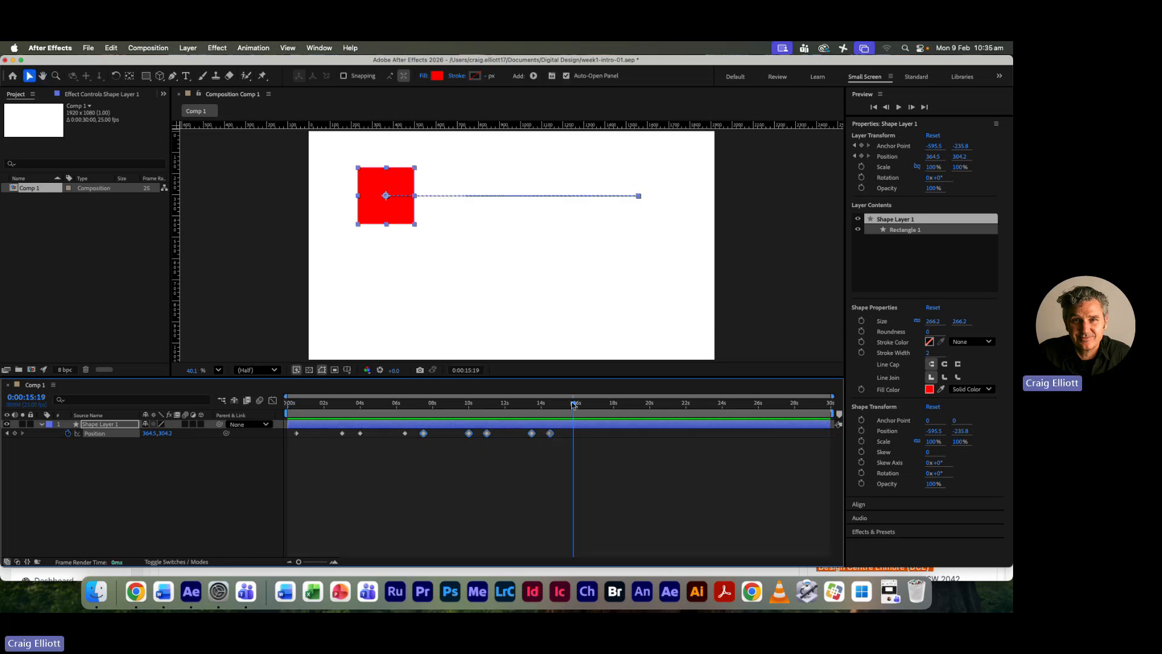
# - Try pasting a copy of all the Position keyframes at 0:00:14:12, and undo both keyframe pastes
pyautogui.moveTo(575, 404); pyautogui.dragTo(549, 404)
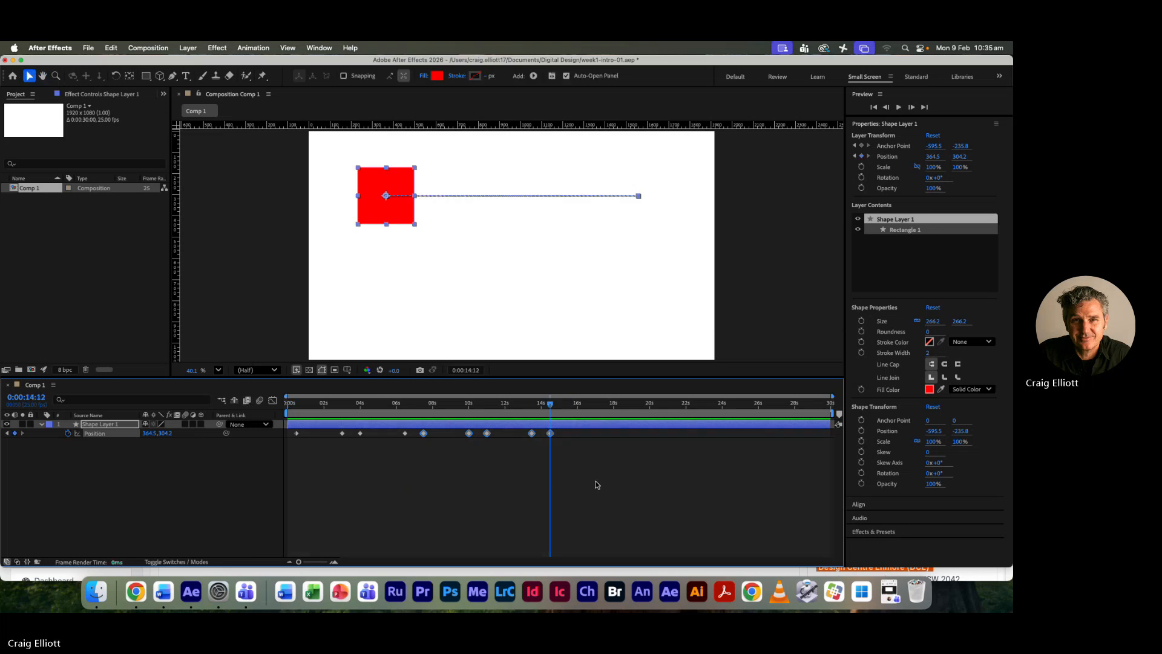
pyautogui.moveTo(596, 491); pyautogui.dragTo(286, 420)
pyautogui.hotkey('ctrl', 'c')
pyautogui.hotkey('ctrl', 'v')
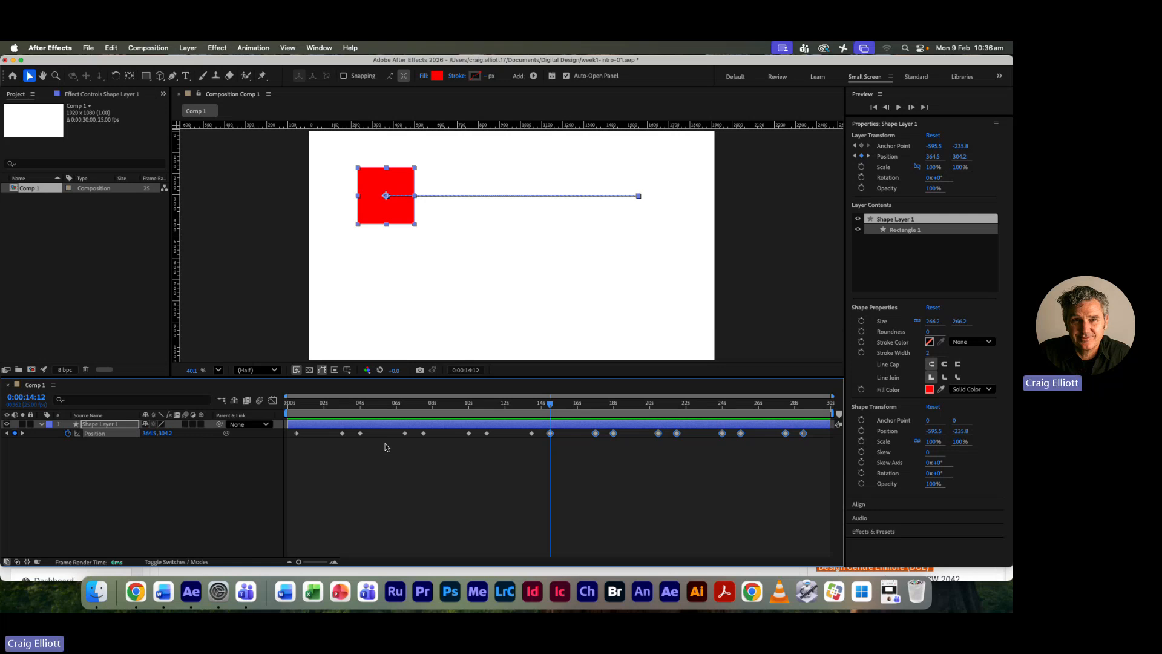
pyautogui.press('super+z')
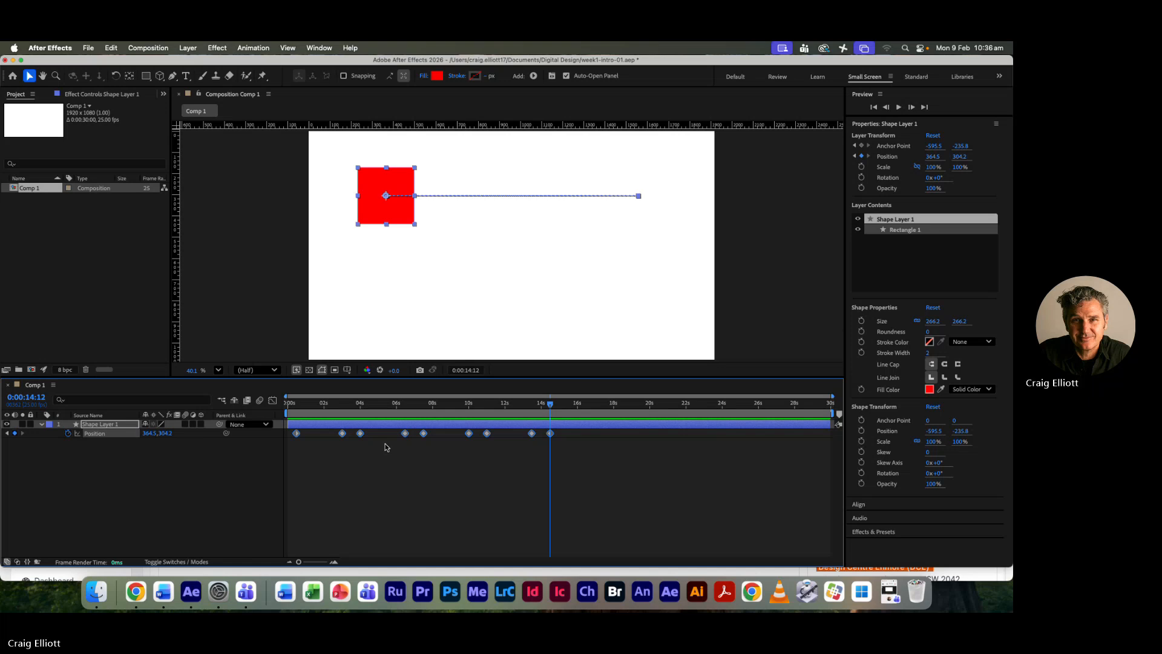
pyautogui.press('super+z')
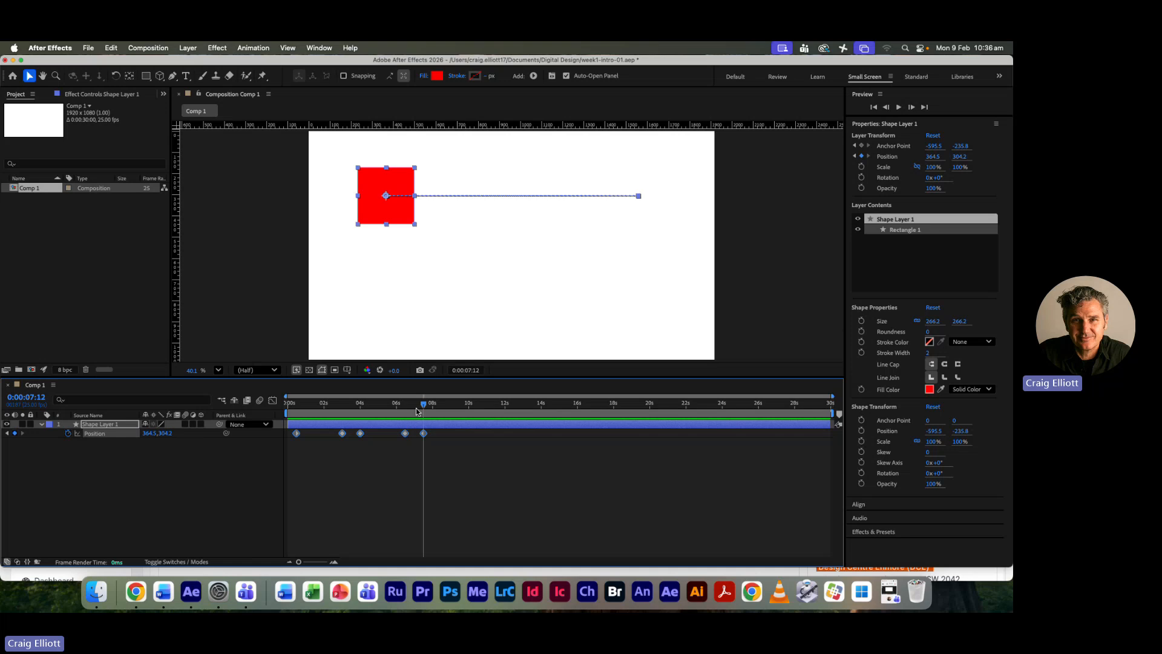
# - Play the single back-and-forth cycle from the start and stop the playback at about 0:00:07:18
pyautogui.press('Home')
pyautogui.press('space')
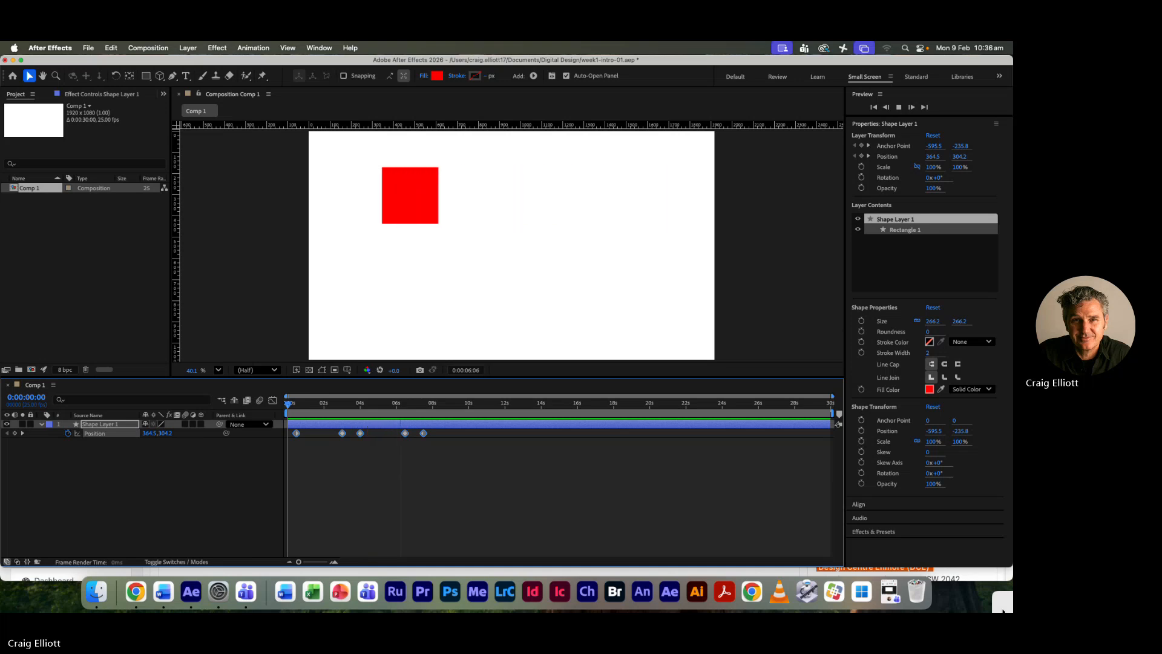
pyautogui.press('space')
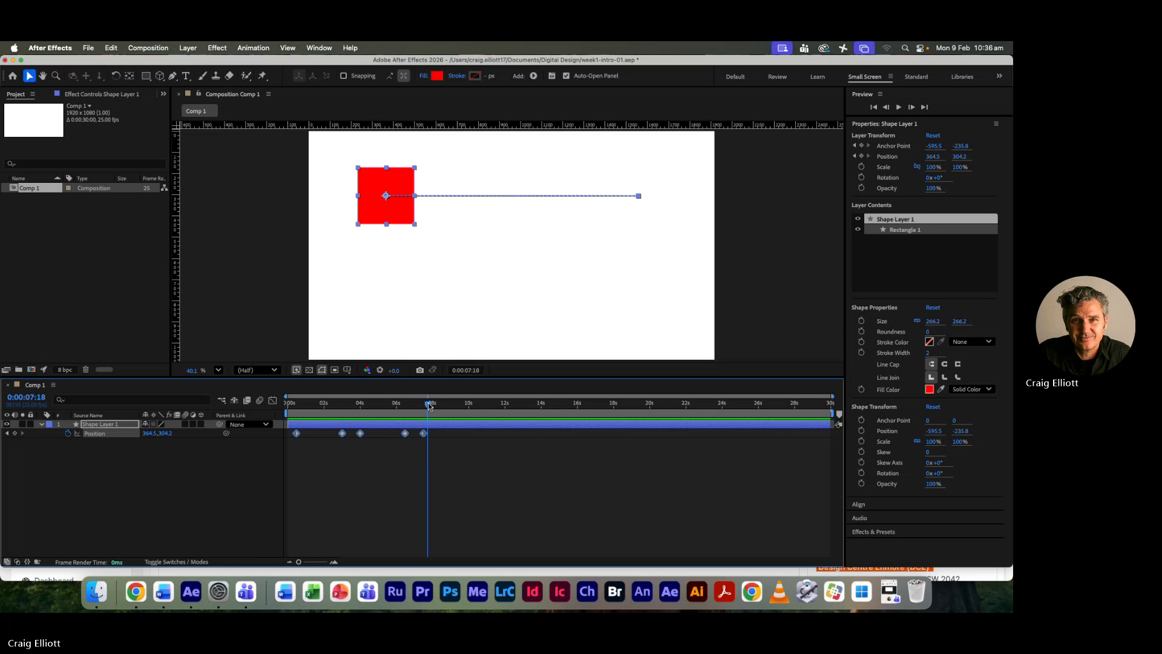
# - Replay the square's back-and-forth movement from the start of the composition and stop at about 0:00:07:20
pyautogui.moveTo(429, 404); pyautogui.dragTo(417, 406)
pyautogui.moveTo(423, 407); pyautogui.dragTo(267, 409)
pyautogui.press('space')
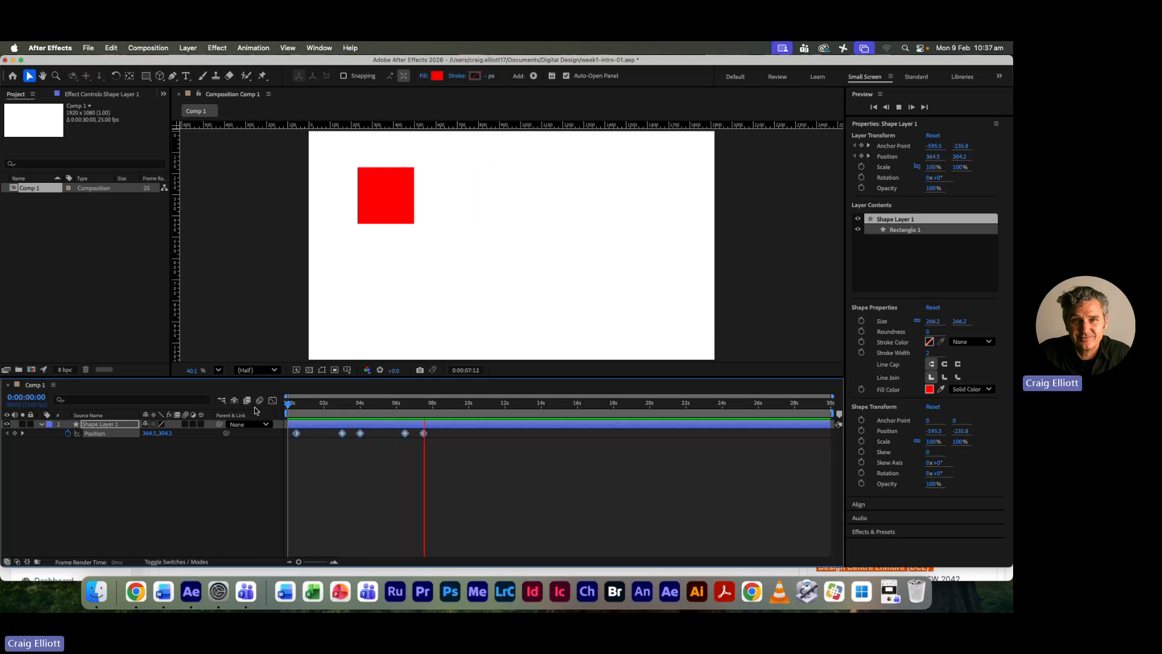
pyautogui.press('space')
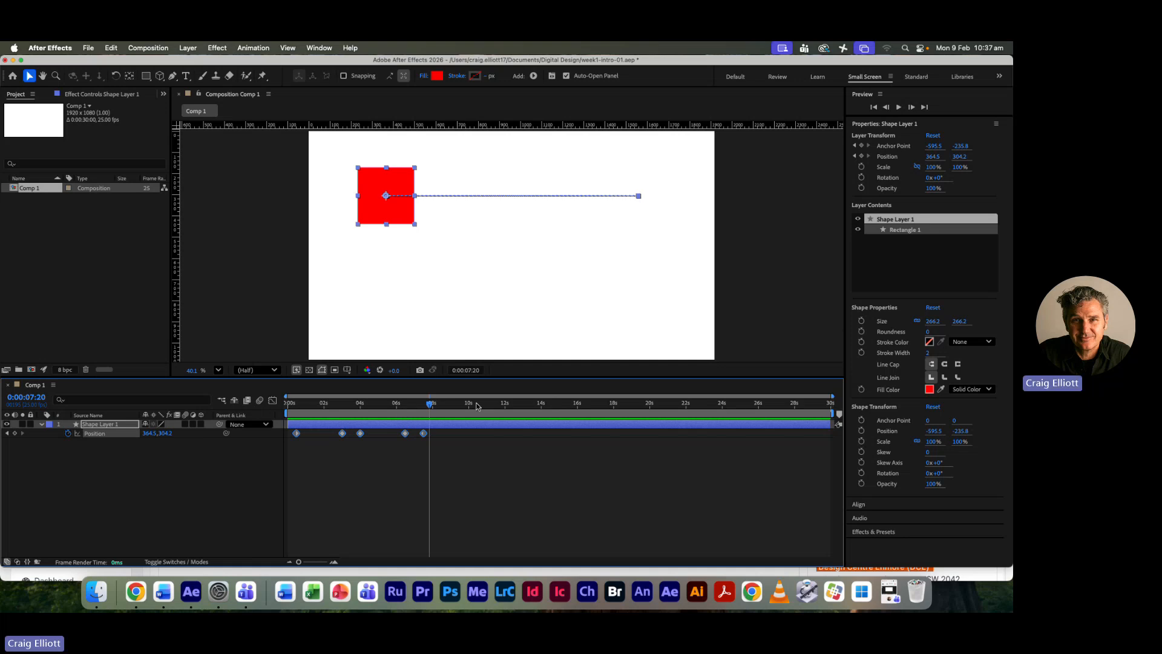
# - Examine the linear Position curve in the Graph Editor with the current time at 0:00:00:12, and return to the layer bars
pyautogui.moveTo(429, 404); pyautogui.dragTo(297, 422)
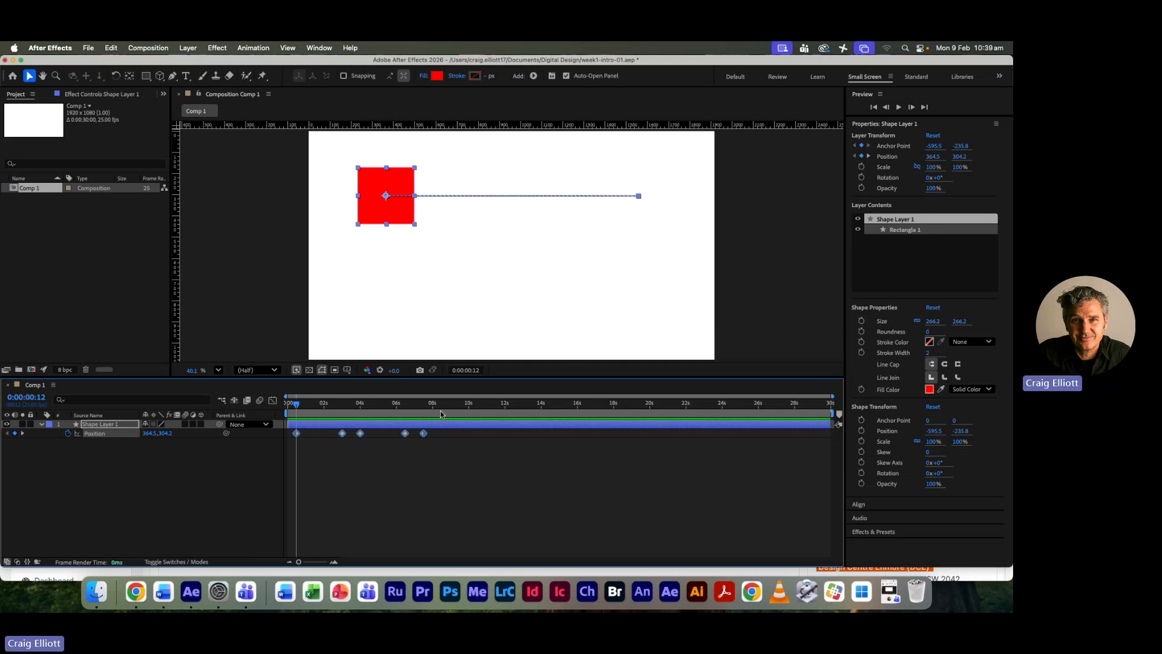
pyautogui.click(272, 401)
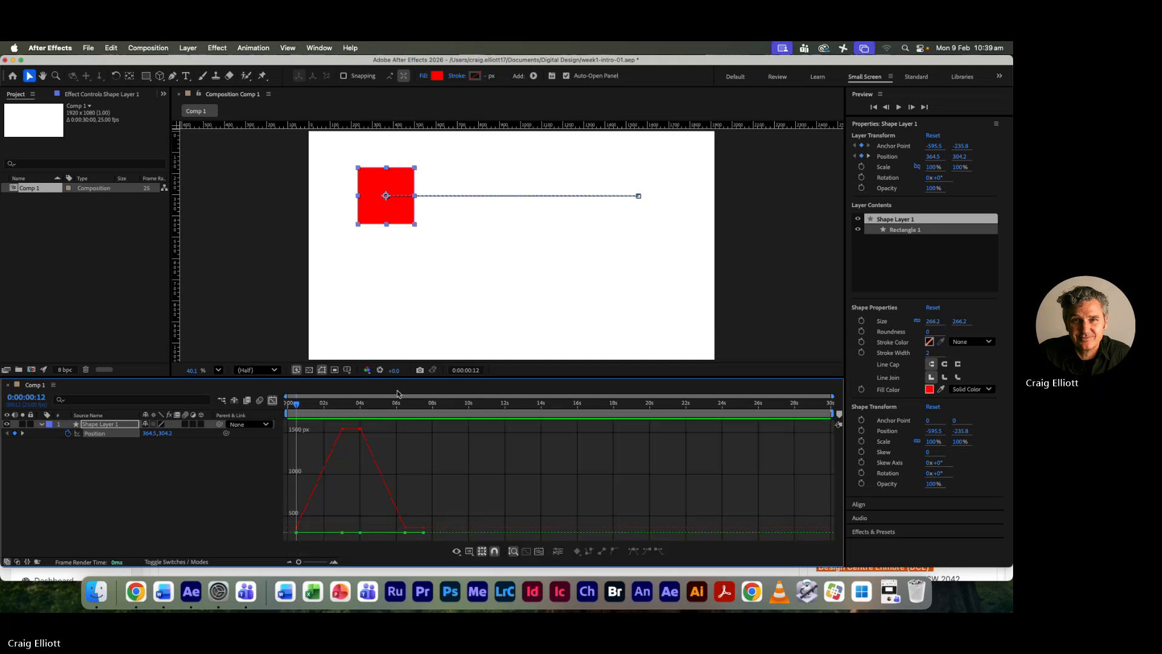
pyautogui.moveTo(402, 379); pyautogui.dragTo(413, 296)
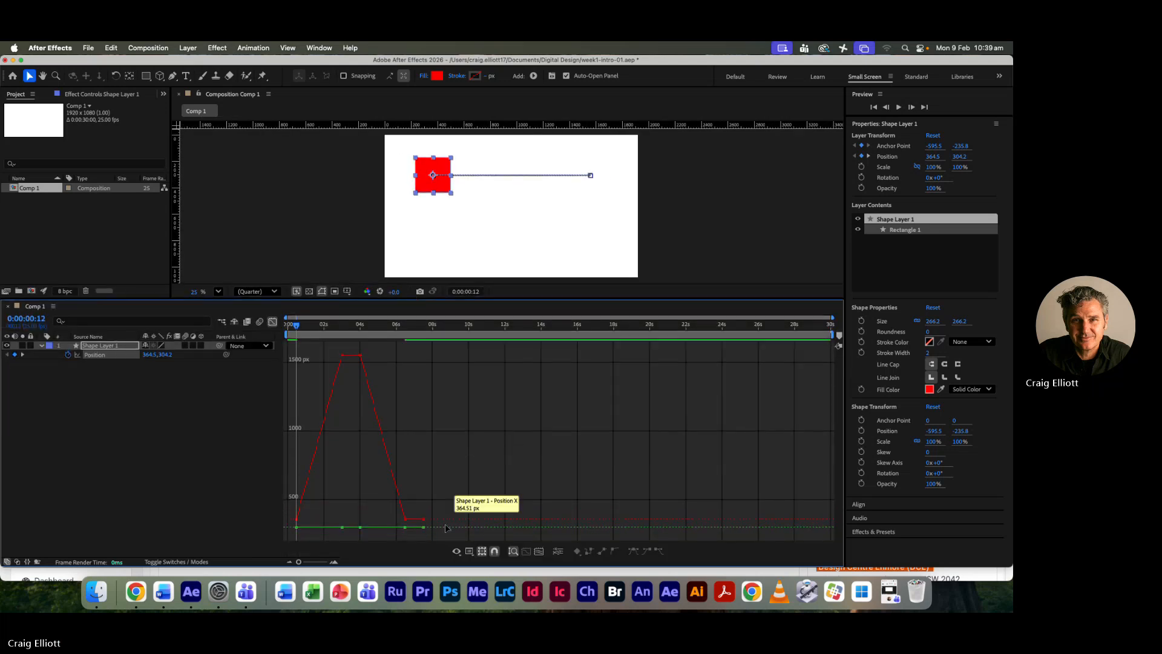
pyautogui.moveTo(298, 562); pyautogui.dragTo(319, 565)
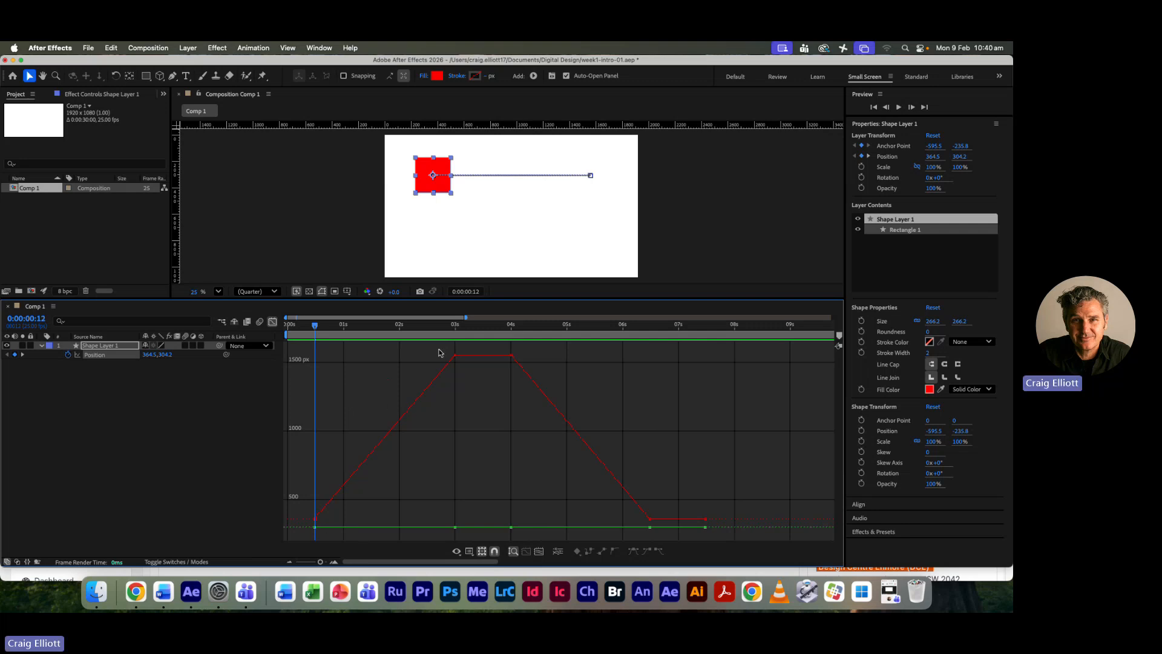
pyautogui.moveTo(301, 521)
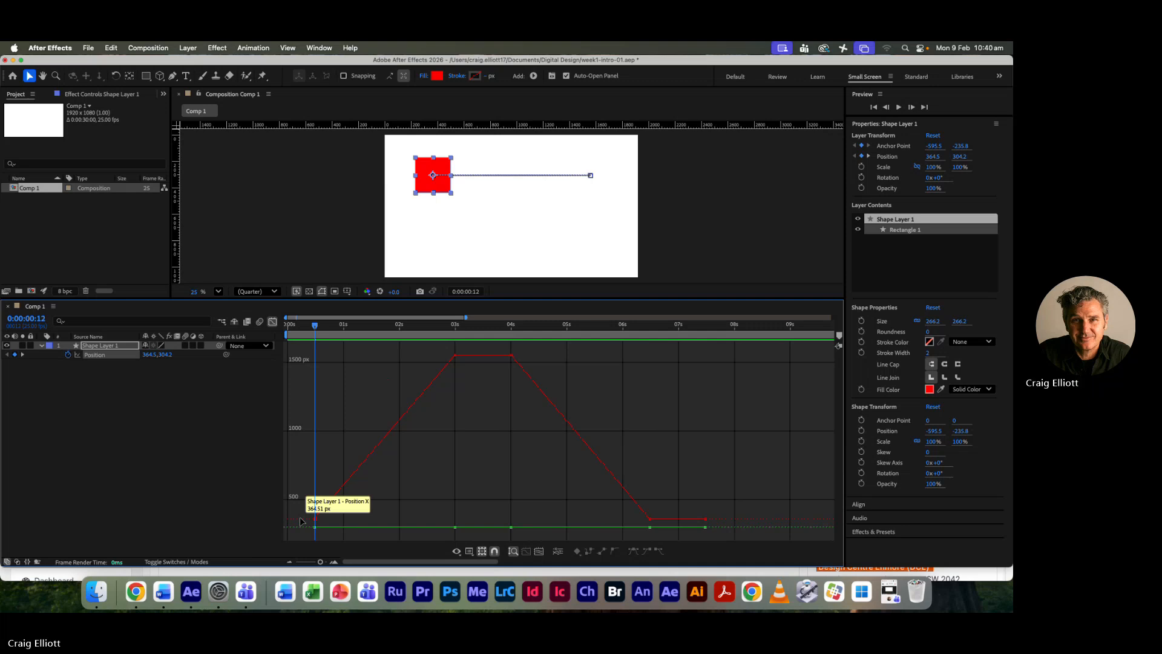
pyautogui.moveTo(455, 359)
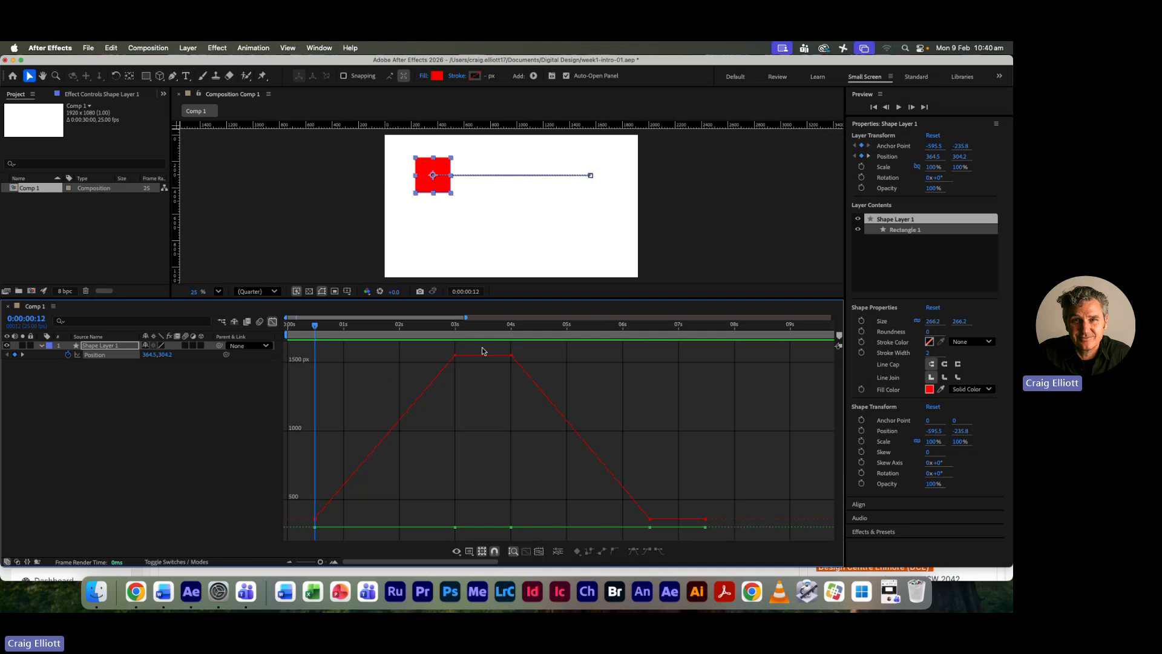
pyautogui.click(272, 322)
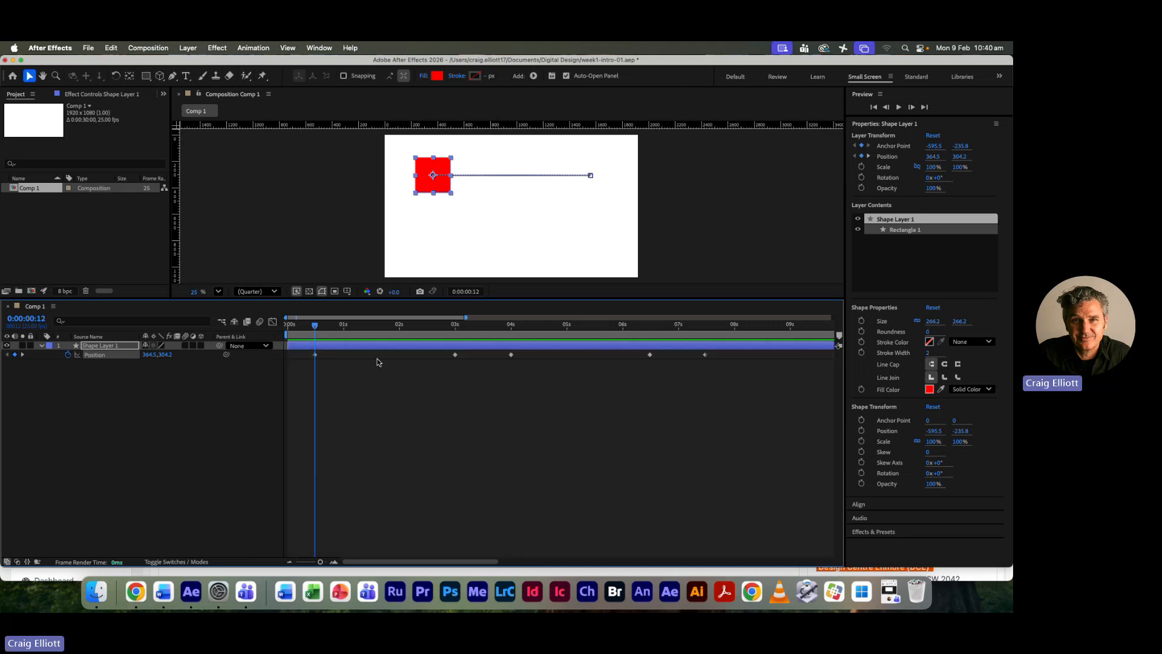
pyautogui.moveTo(758, 394); pyautogui.dragTo(290, 355)
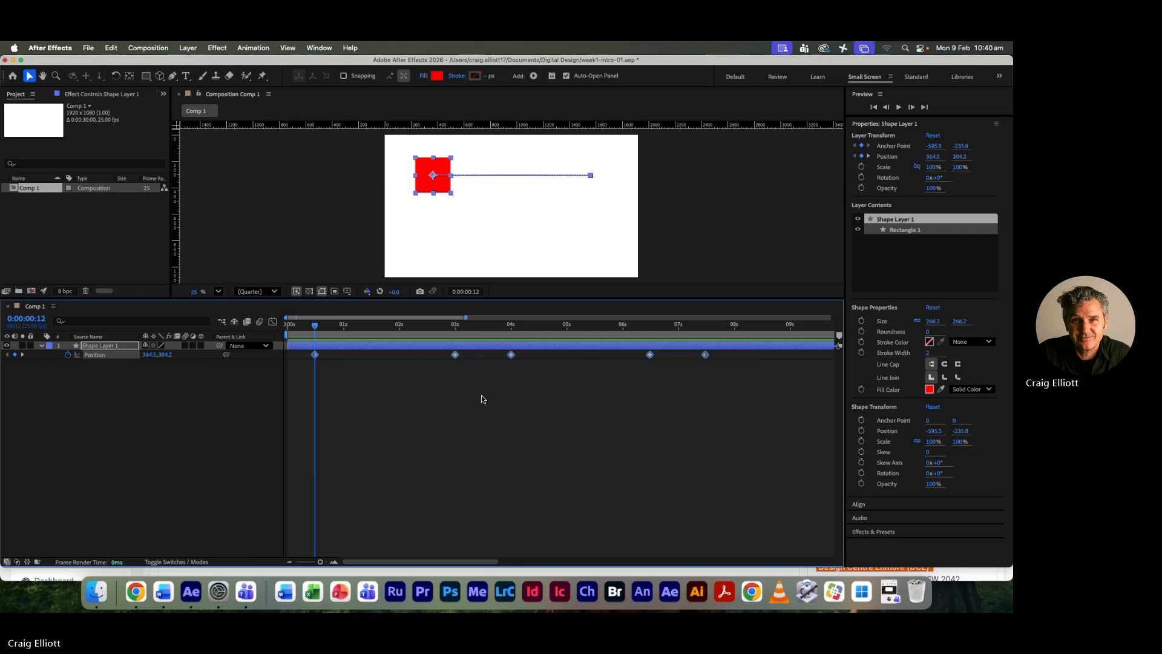
pyautogui.rightClick(407, 349)
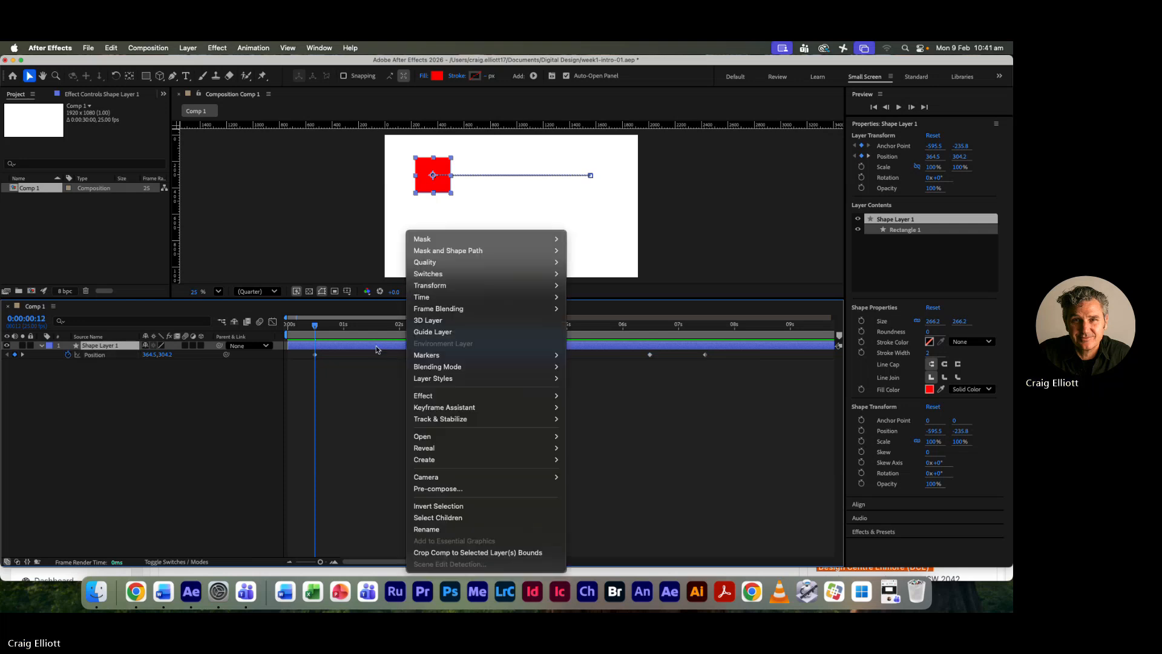
pyautogui.moveTo(450, 410)
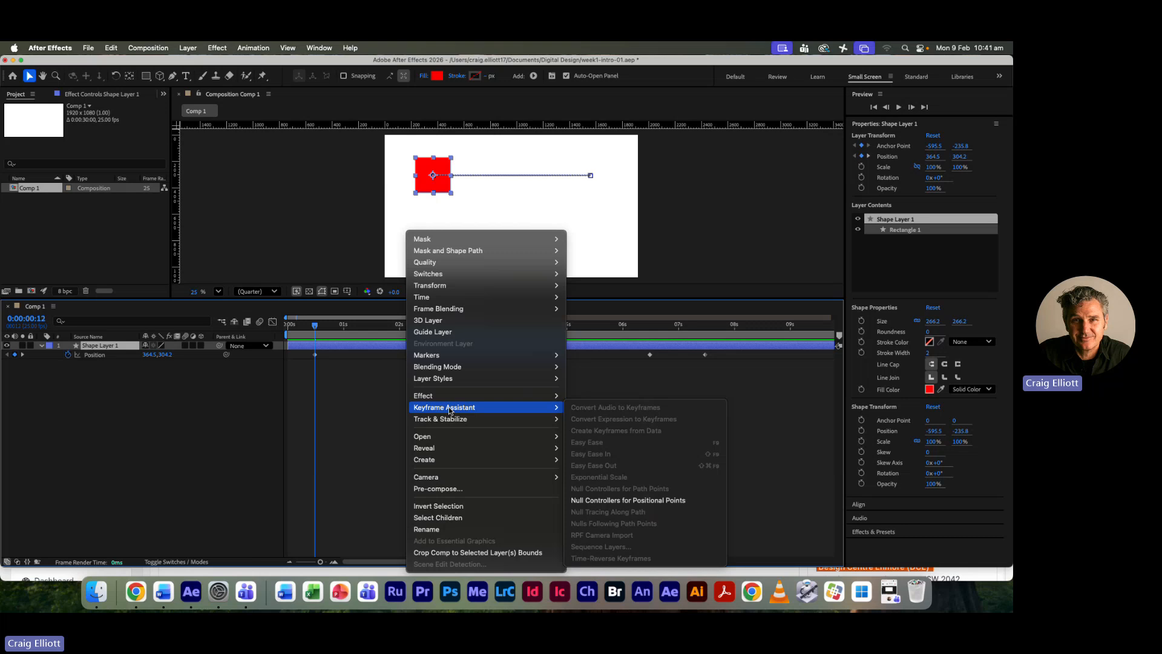
pyautogui.click(349, 392)
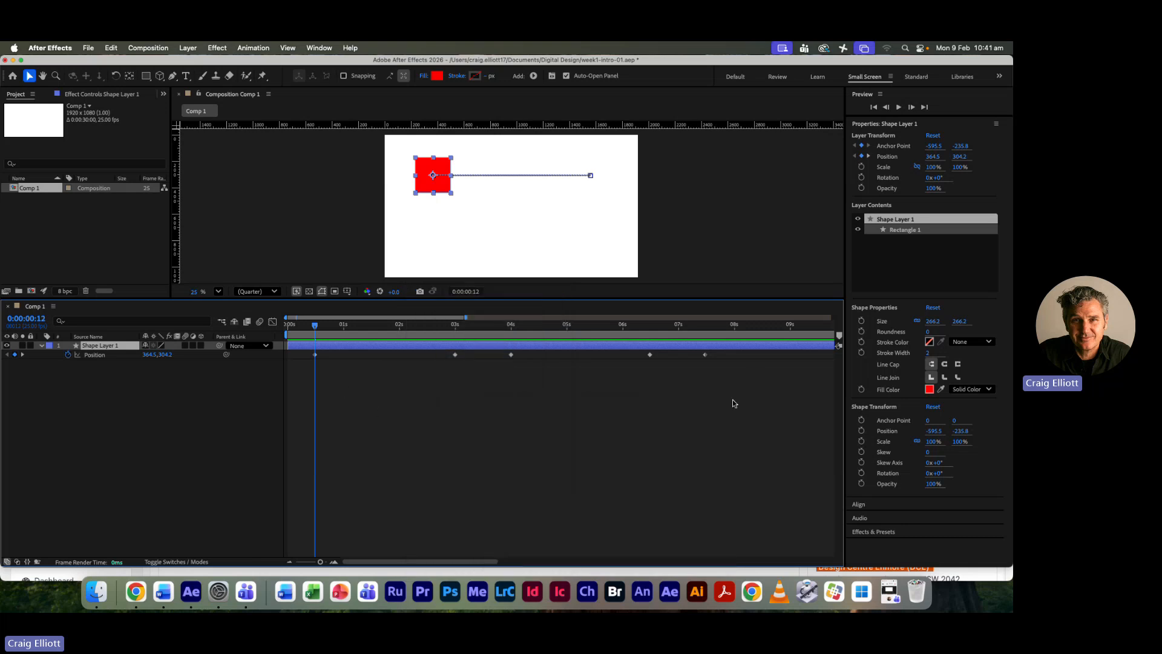
# - Select all five Position keyframes of Shape Layer 1 and apply Easy Ease to them
pyautogui.moveTo(741, 399); pyautogui.dragTo(298, 355)
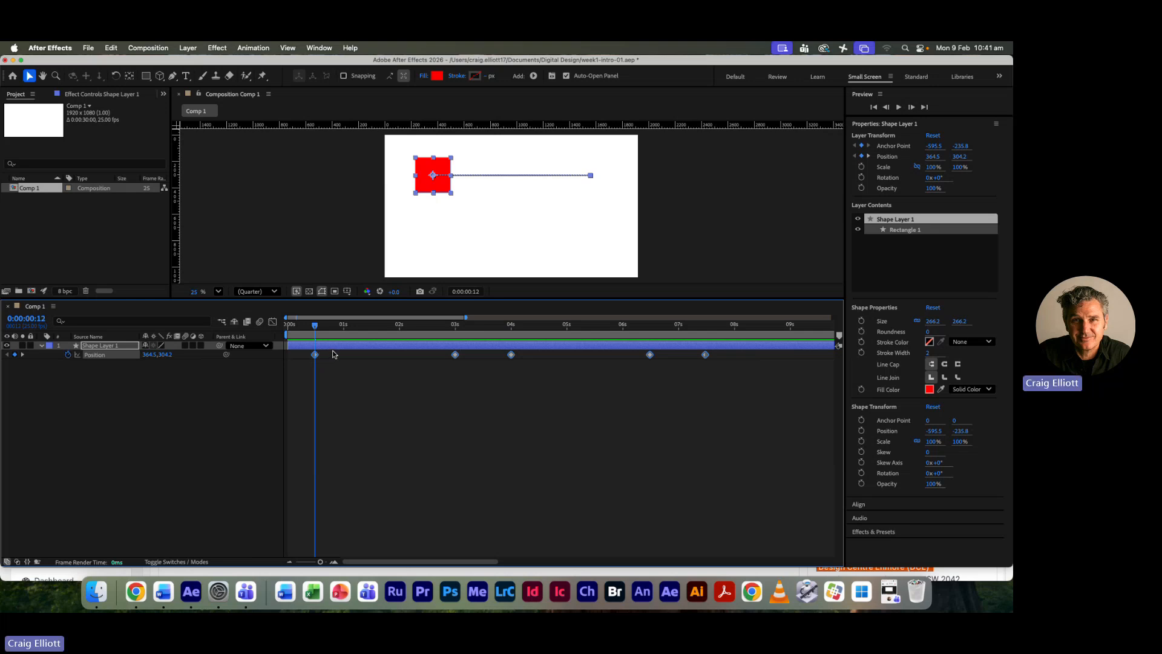
pyautogui.rightClick(315, 356)
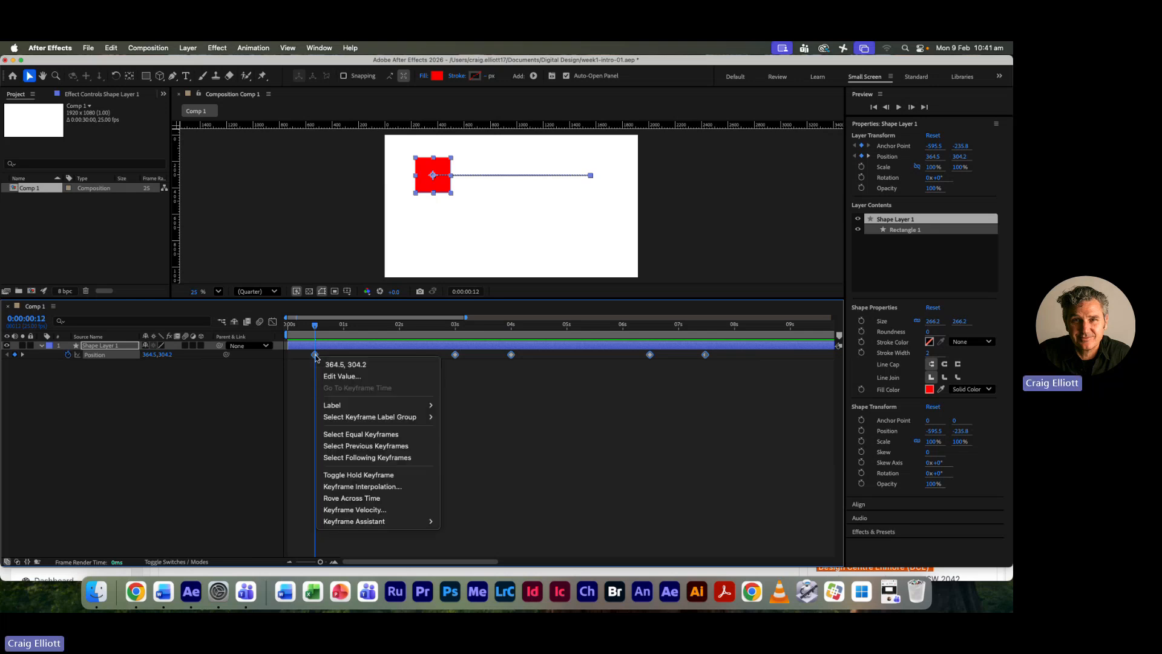
pyautogui.moveTo(358, 524)
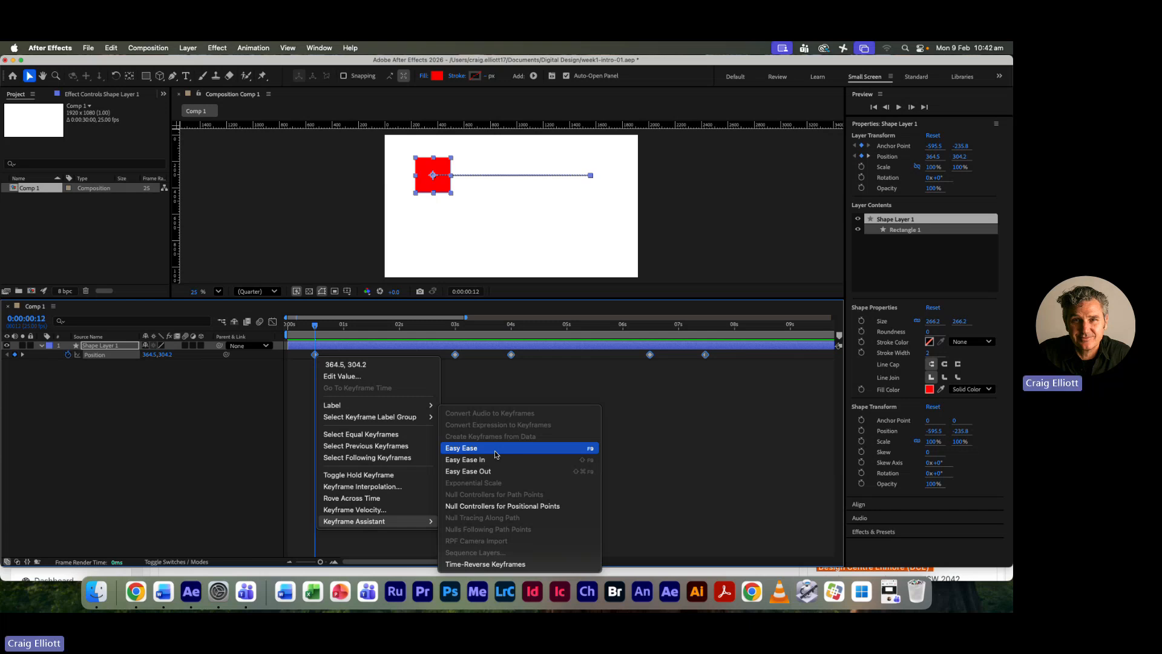
pyautogui.click(495, 454)
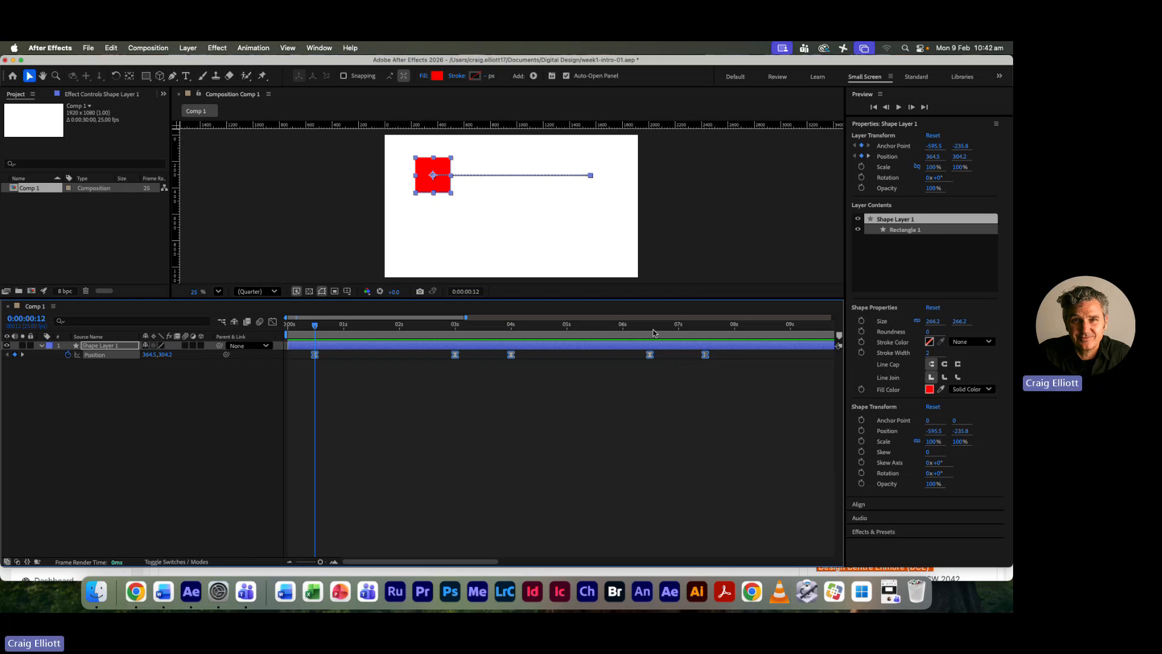
# - Inspect the eased Position curve in the Graph Editor, shrink the timeline area, and switch back to the keyframe view
pyautogui.click(273, 322)
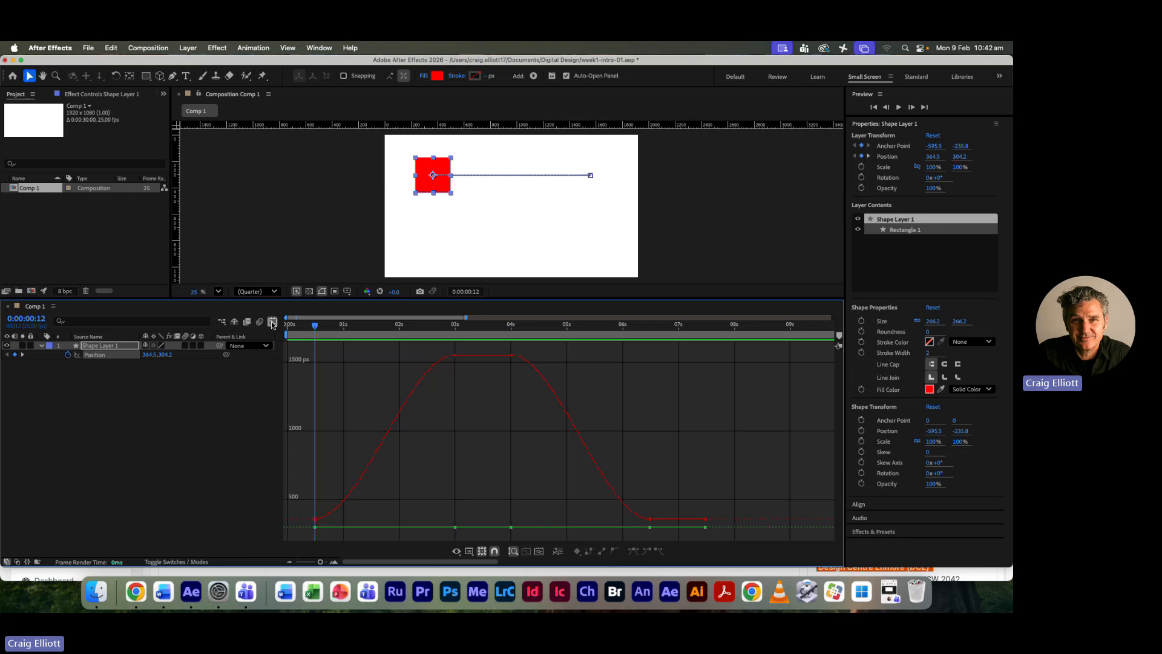
pyautogui.moveTo(316, 522)
pyautogui.moveTo(394, 299); pyautogui.dragTo(375, 375)
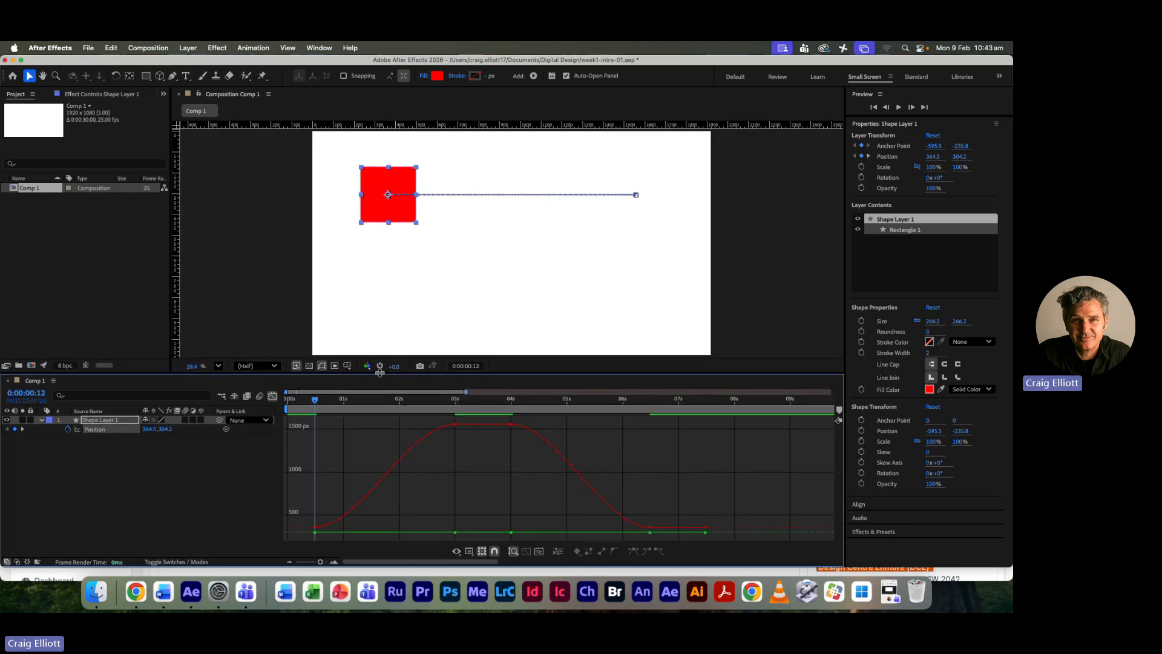
pyautogui.click(272, 396)
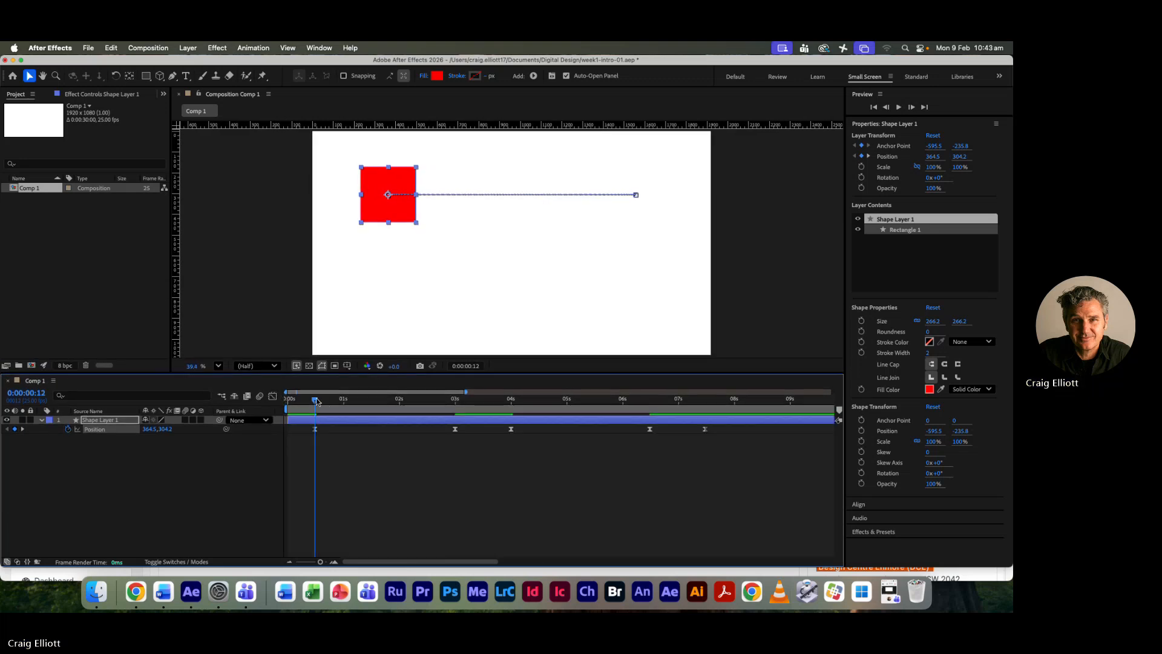
# - Preview the eased movement twice from the start of the composition, stopping past 8 seconds and at about 0:00:07:08
pyautogui.press('Home')
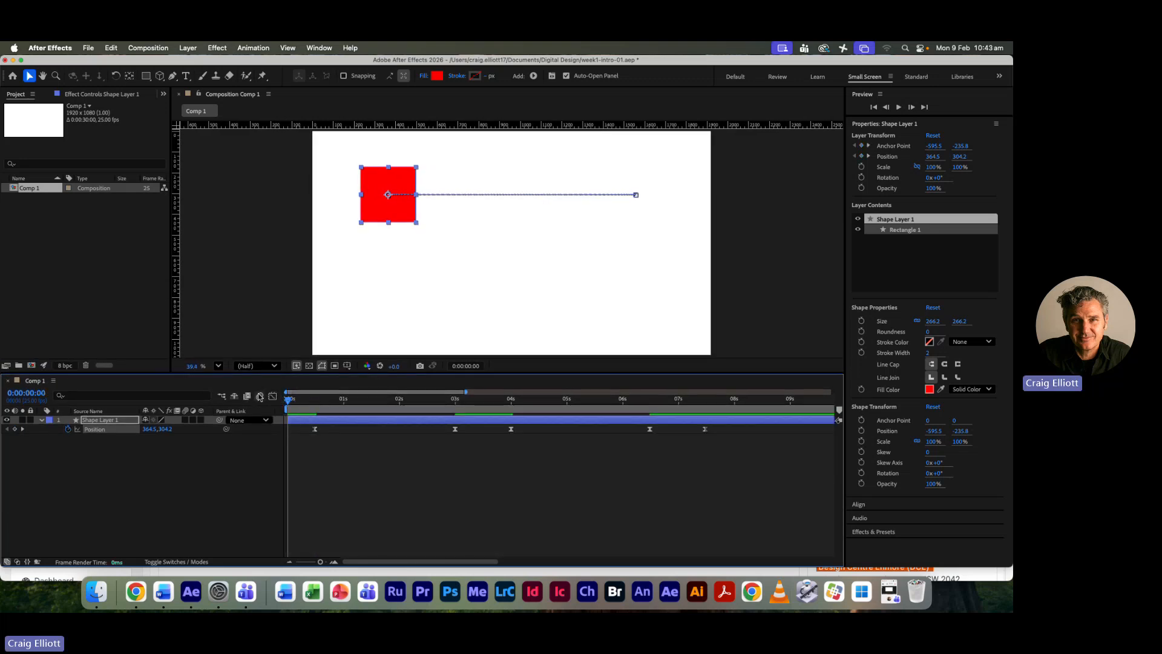
pyautogui.press('space')
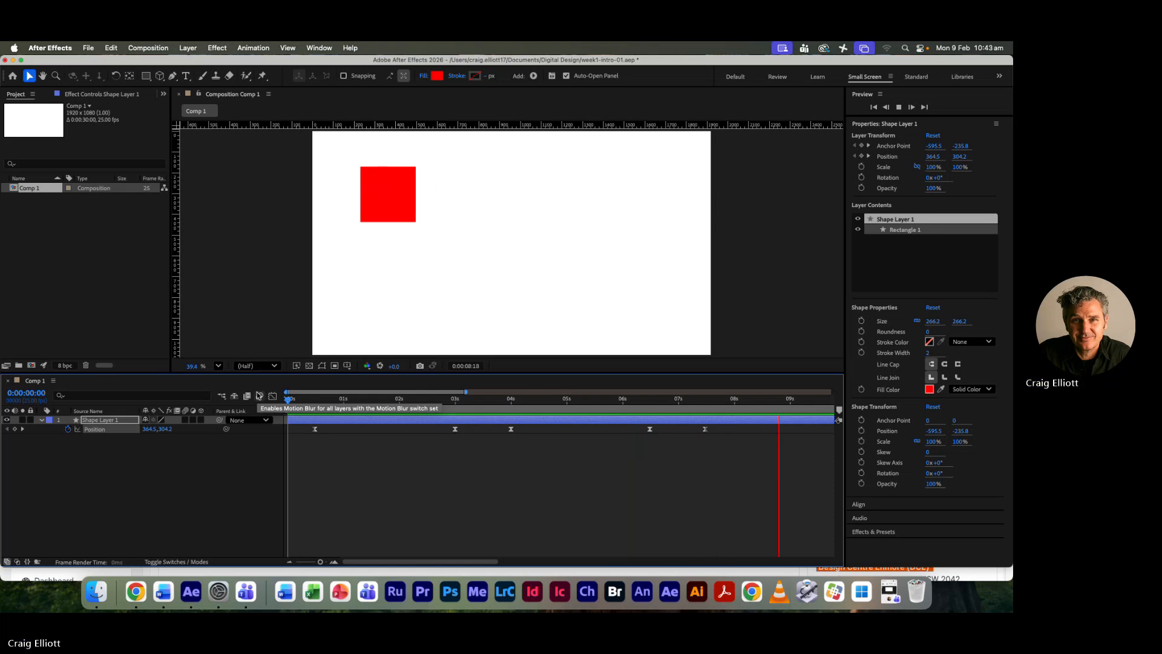
pyautogui.press('space')
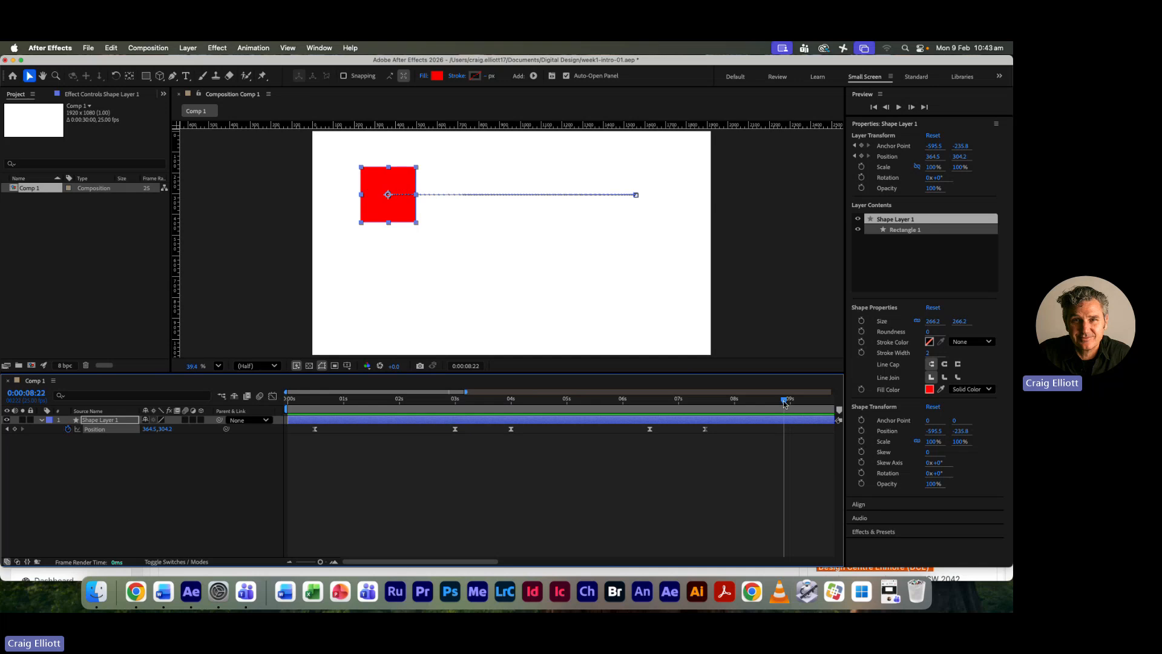
pyautogui.moveTo(784, 402); pyautogui.dragTo(705, 400)
pyautogui.moveTo(709, 401); pyautogui.dragTo(287, 404)
pyautogui.press('space')
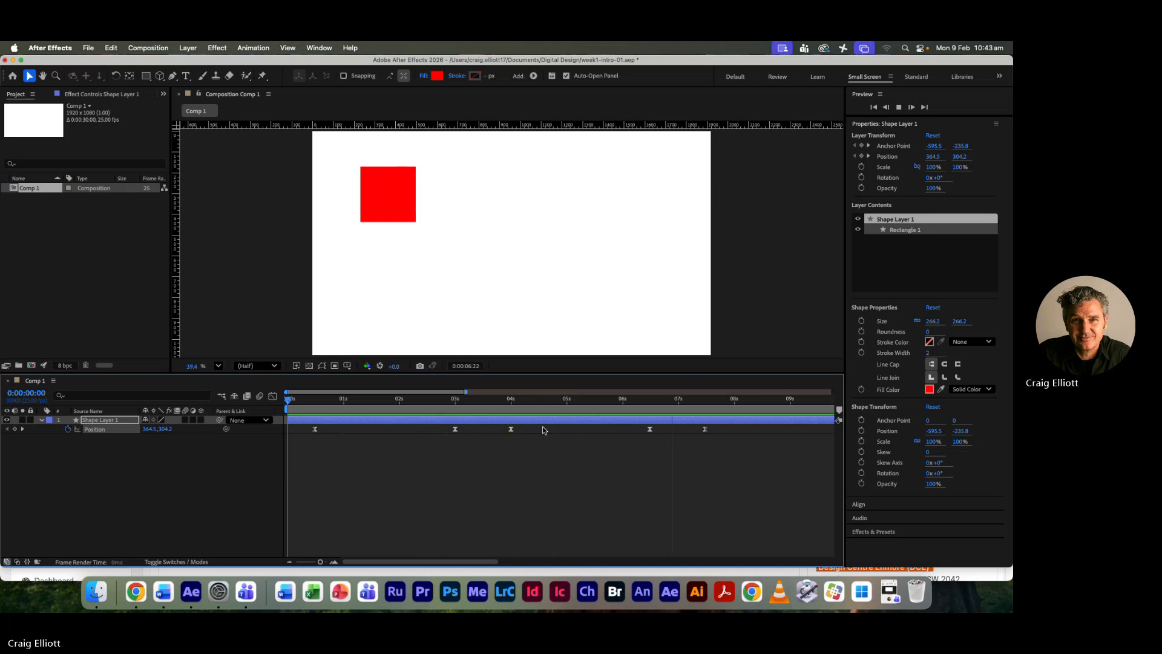
pyautogui.press('space')
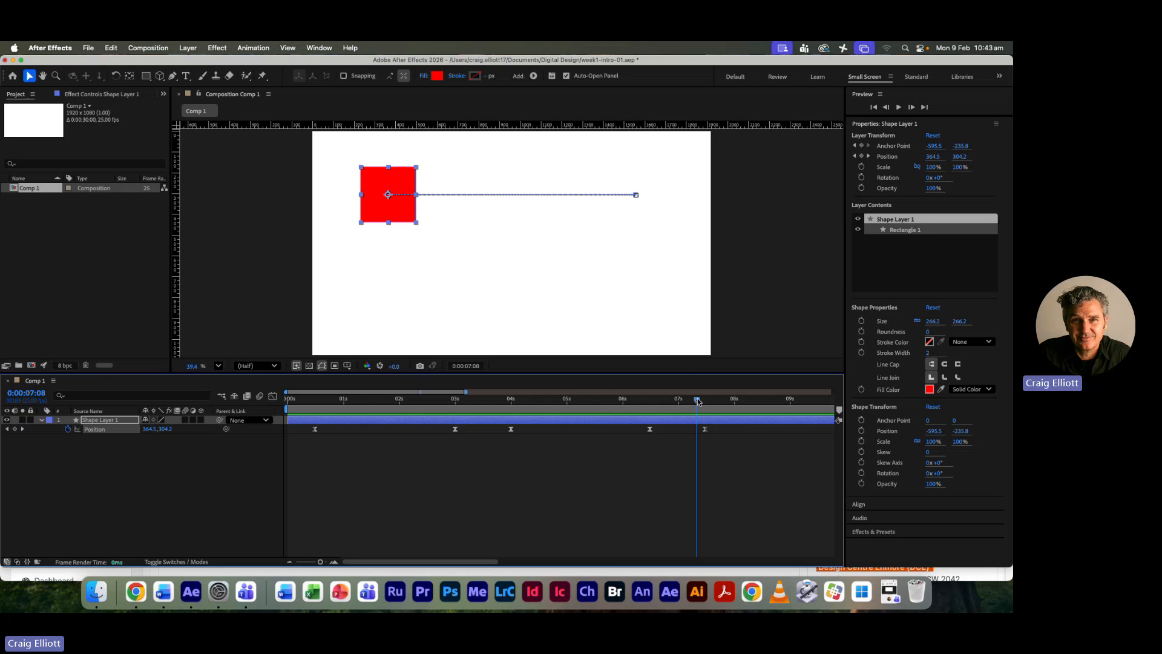
# - Compress the five selected Position keyframes proportionally so the last one lands at 0:00:05:00 and the first stays at 0:00:00:12
pyautogui.moveTo(697, 400); pyautogui.dragTo(325, 441)
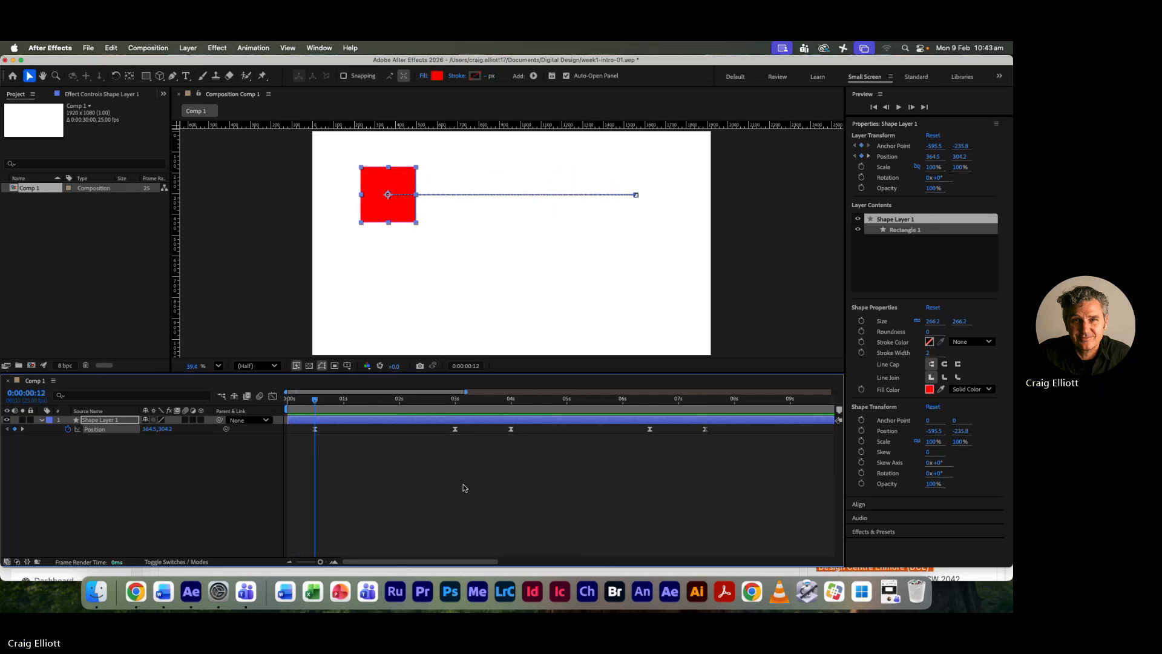
pyautogui.moveTo(759, 460); pyautogui.dragTo(308, 423)
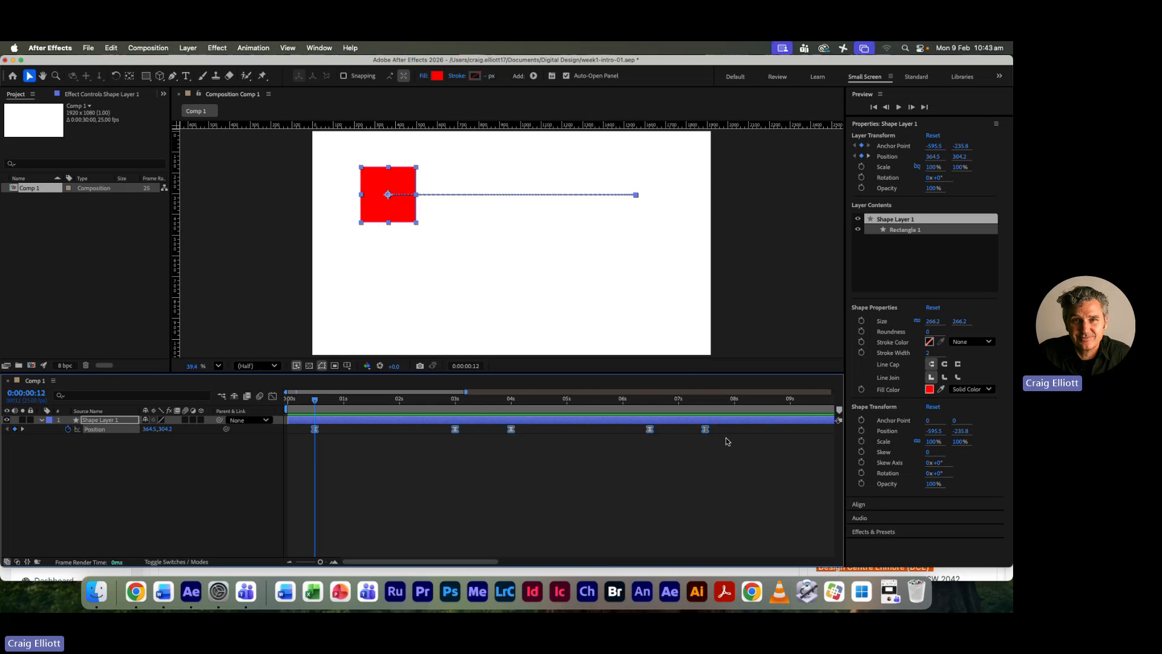
pyautogui.moveTo(706, 429); pyautogui.dragTo(544, 453)
pyautogui.moveTo(316, 400); pyautogui.dragTo(567, 400)
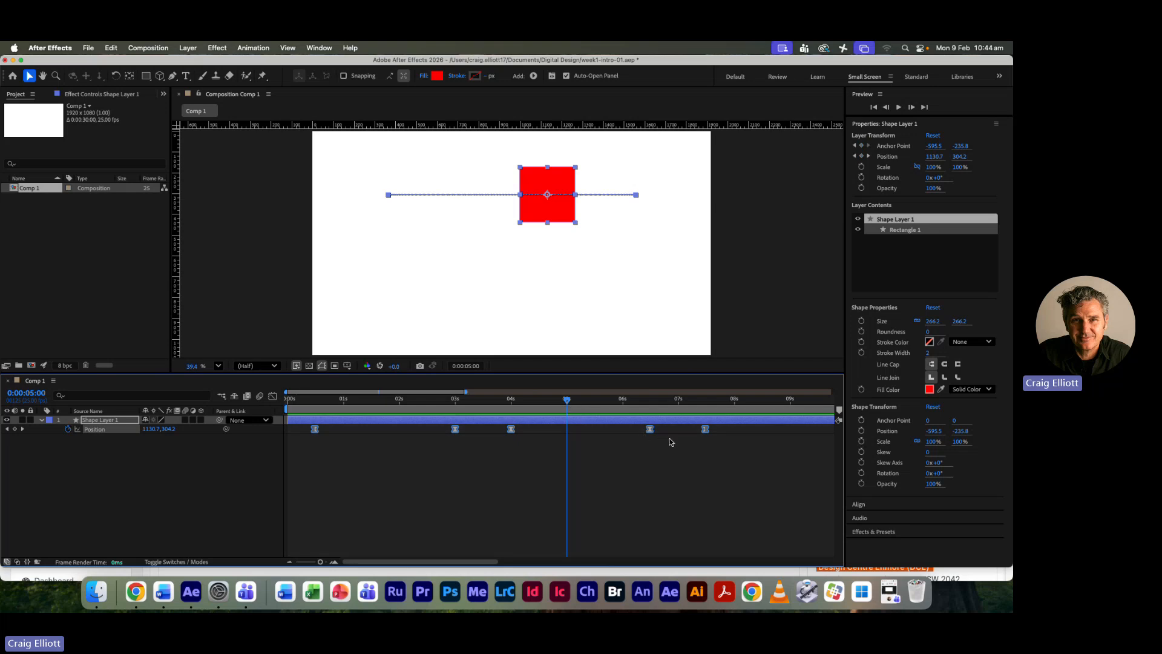
pyautogui.moveTo(705, 429); pyautogui.dragTo(569, 433)
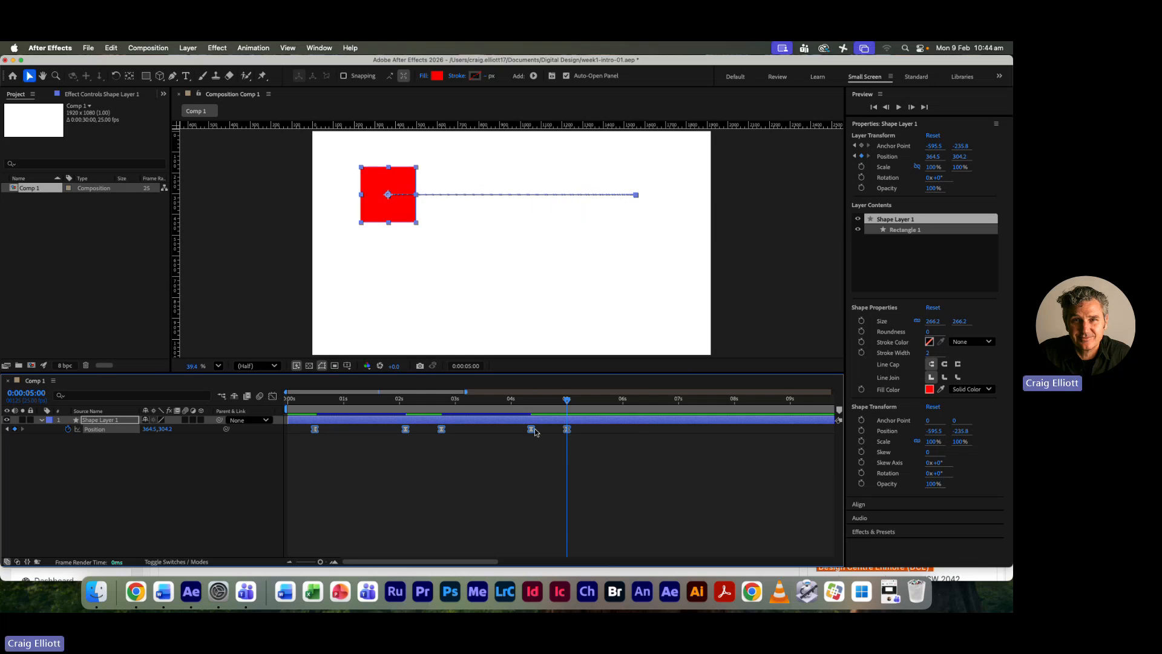
# - Preview the shortened cycle from the start, stop at about 0:00:06:03, and return the current time to 0:00:05:00
pyautogui.press('Home')
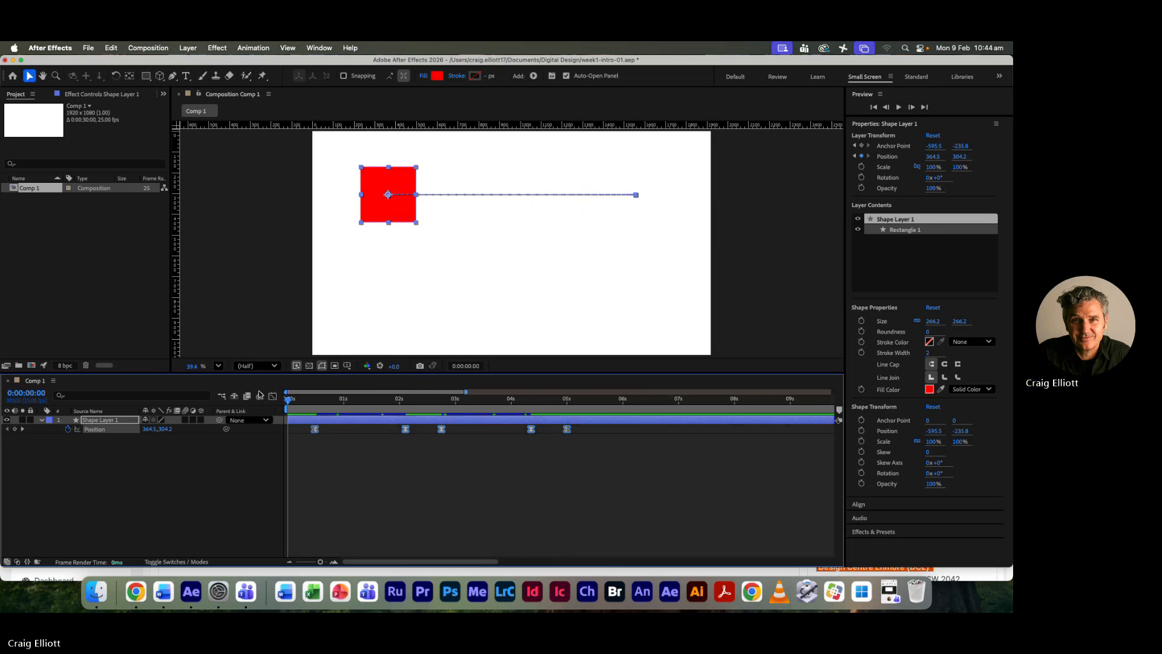
pyautogui.press('space')
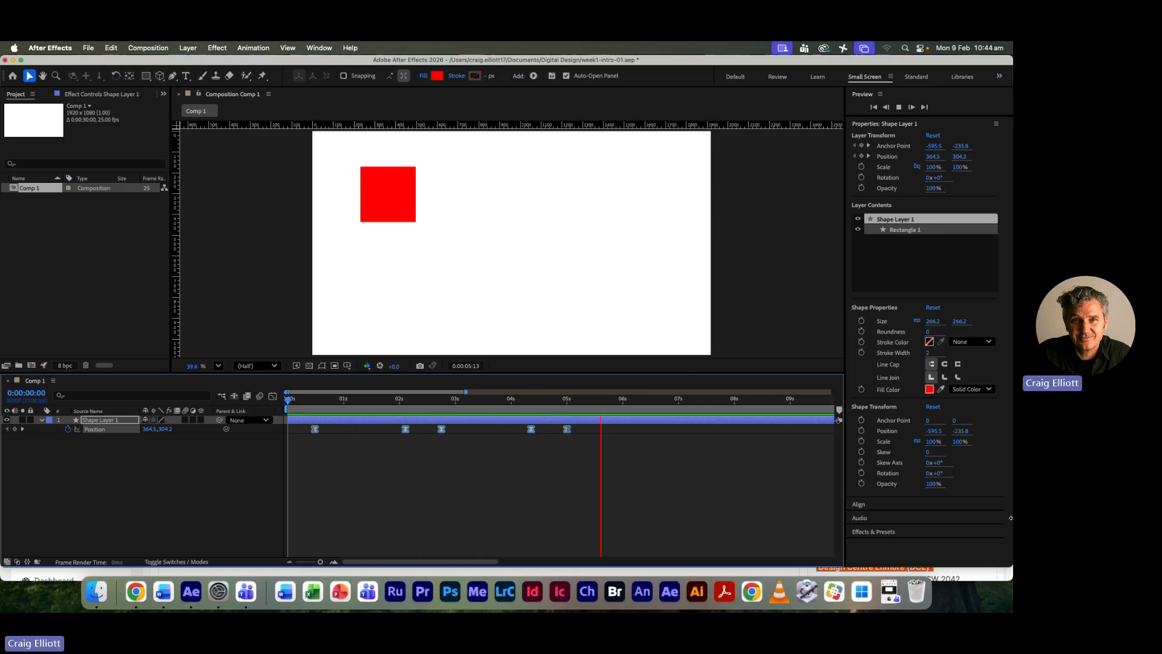
pyautogui.press('space')
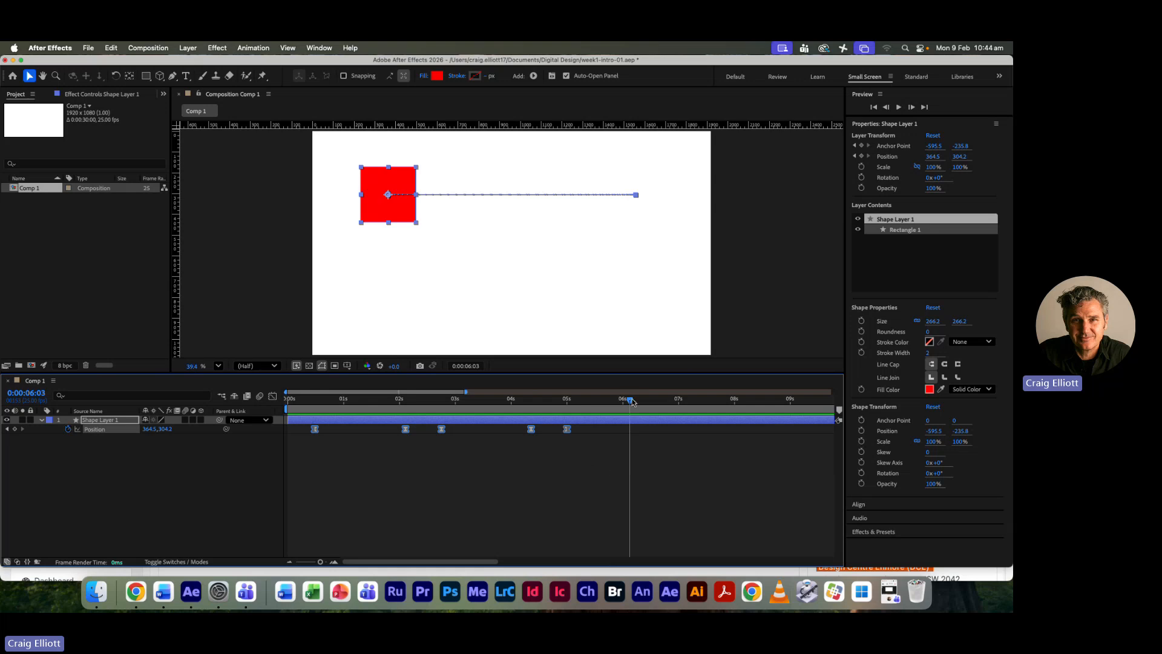
pyautogui.moveTo(599, 399); pyautogui.dragTo(567, 399)
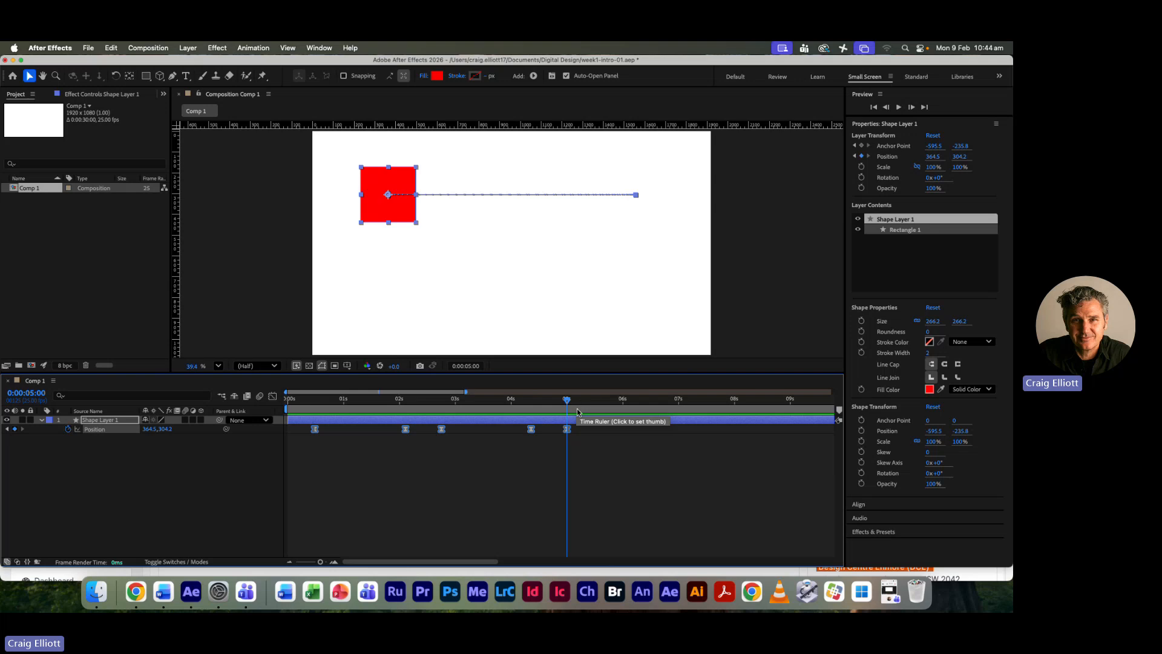
# - Show the Position curve in the Graph Editor and separate the Position property into X and Y dimensions
pyautogui.click(271, 397)
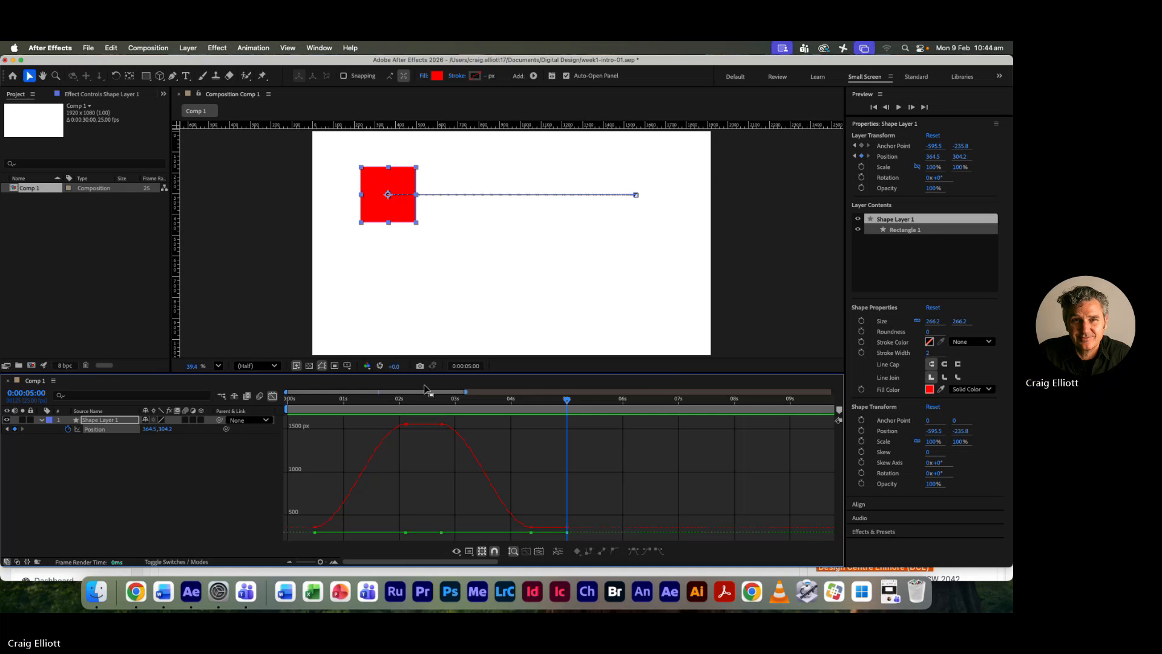
pyautogui.click(405, 425)
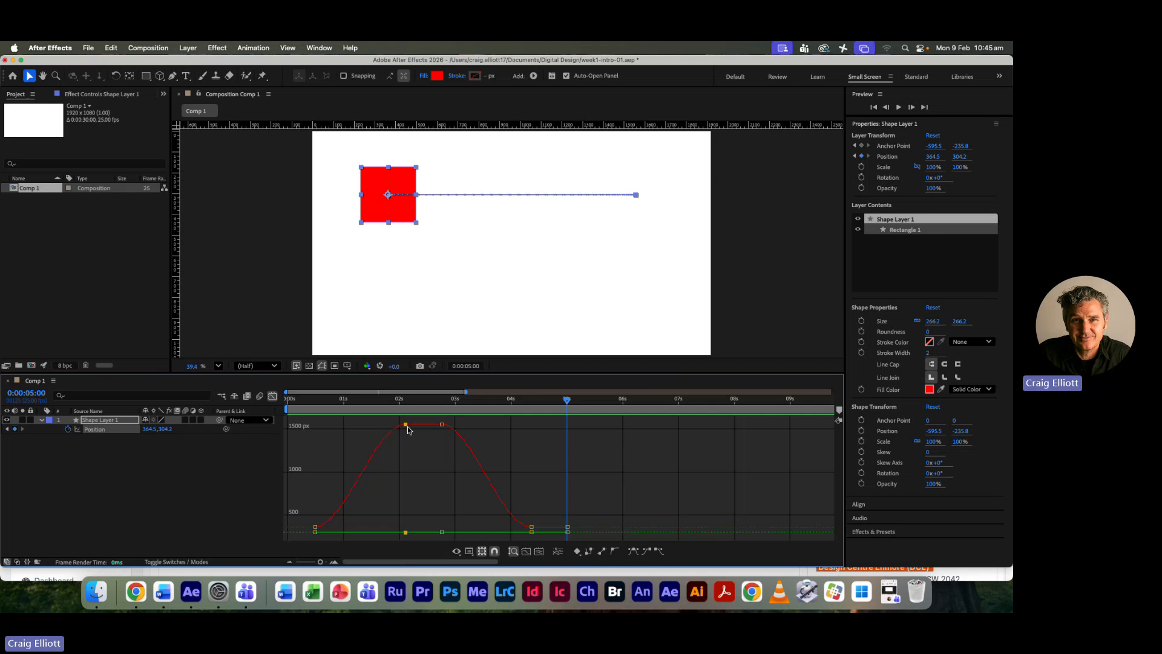
pyautogui.moveTo(409, 427)
pyautogui.rightClick(95, 432)
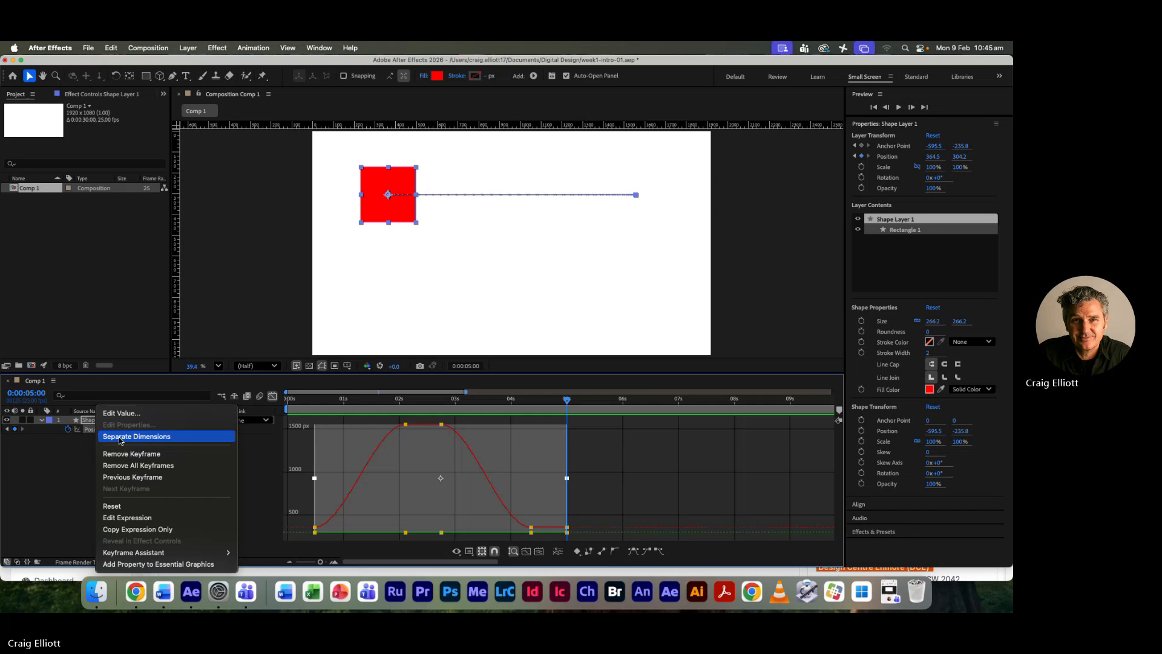
pyautogui.click(121, 441)
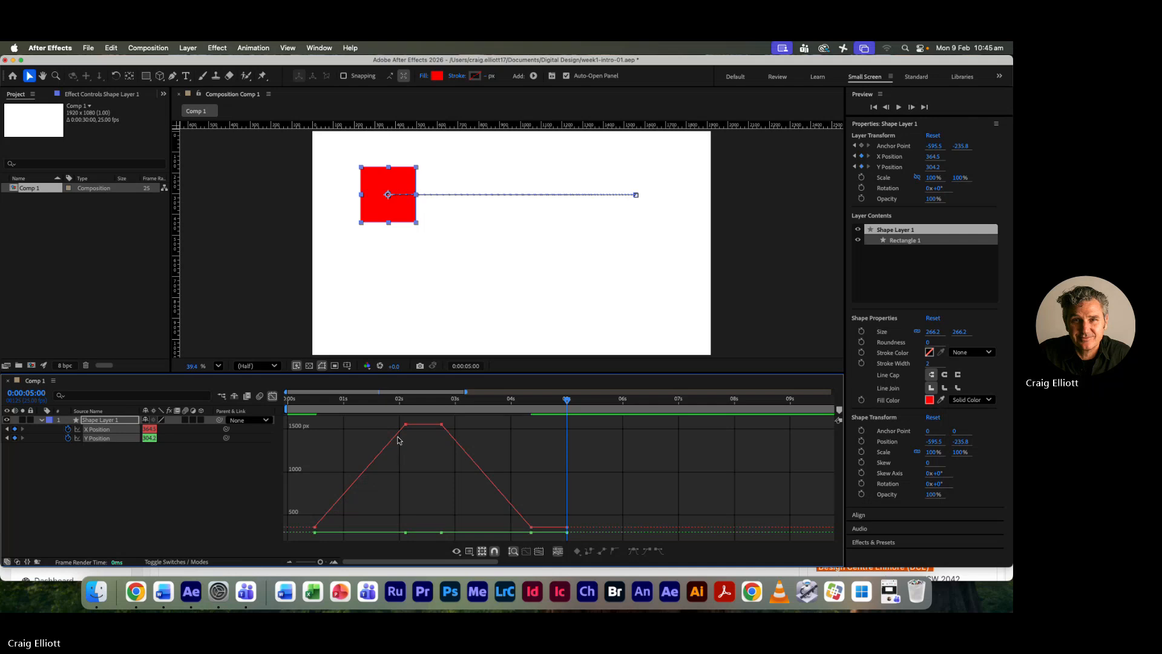
# - Apply Easy Ease to all five X Position and all five Y Position keyframes
pyautogui.click(272, 396)
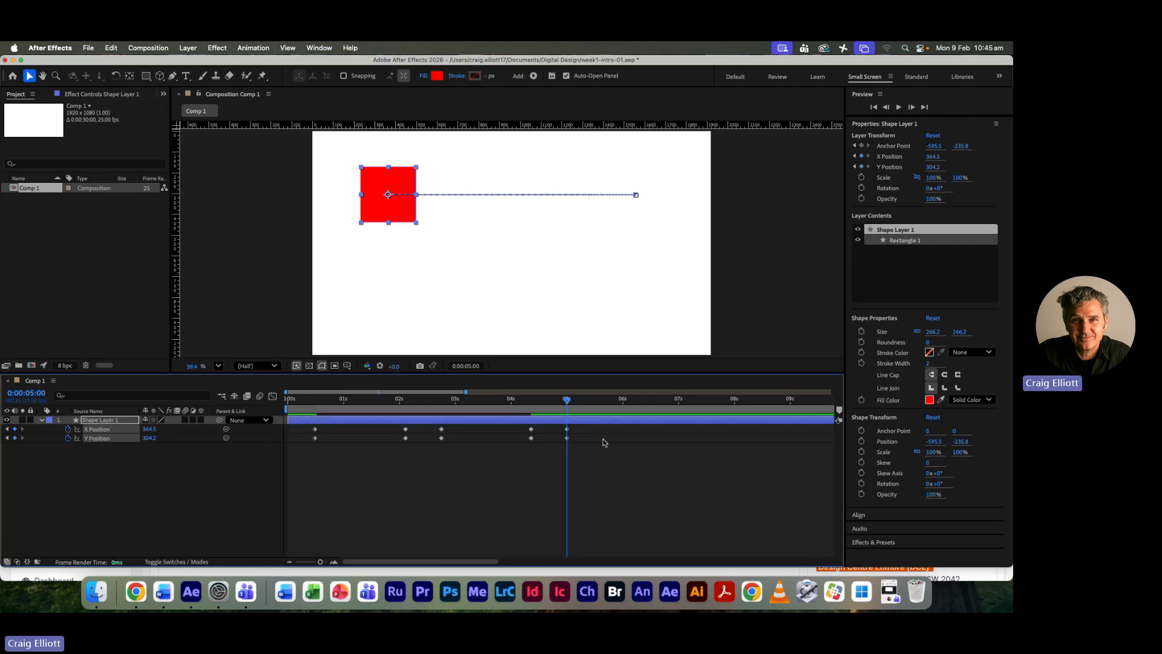
pyautogui.moveTo(616, 426); pyautogui.dragTo(294, 447)
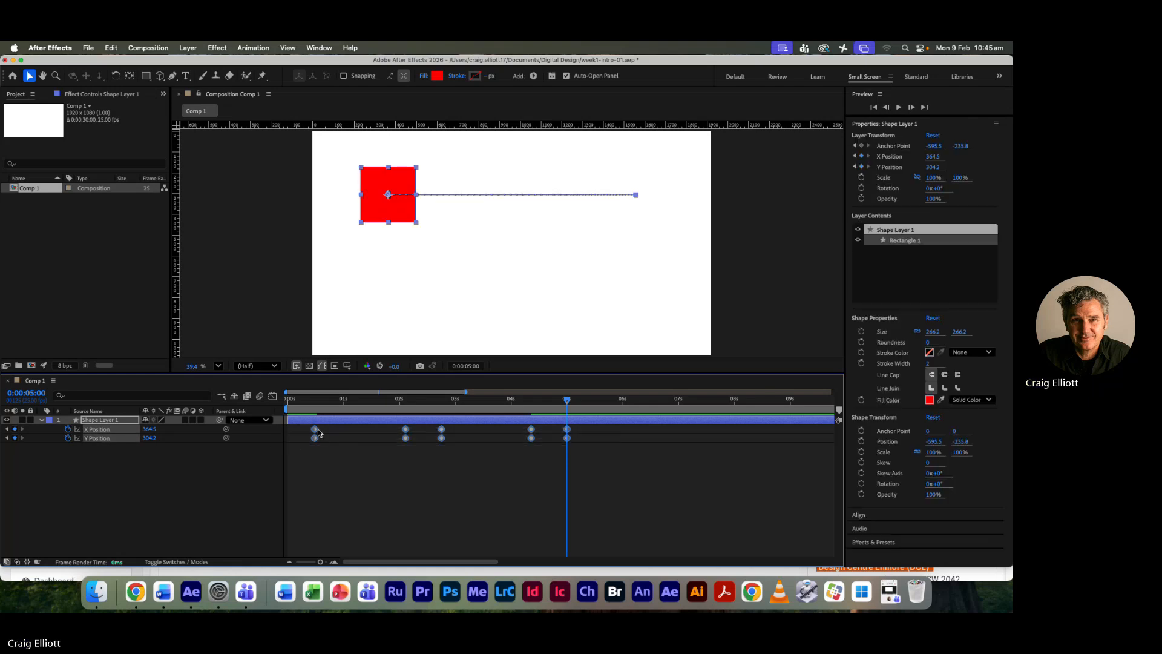
pyautogui.rightClick(315, 428)
pyautogui.moveTo(376, 563)
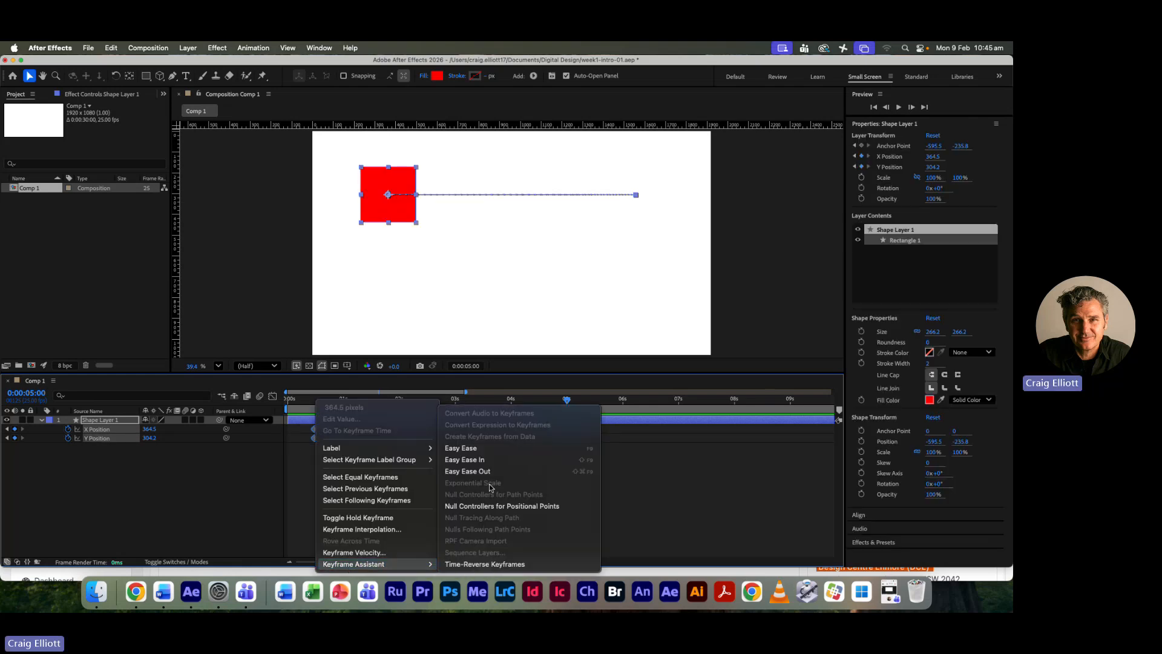
pyautogui.click(478, 446)
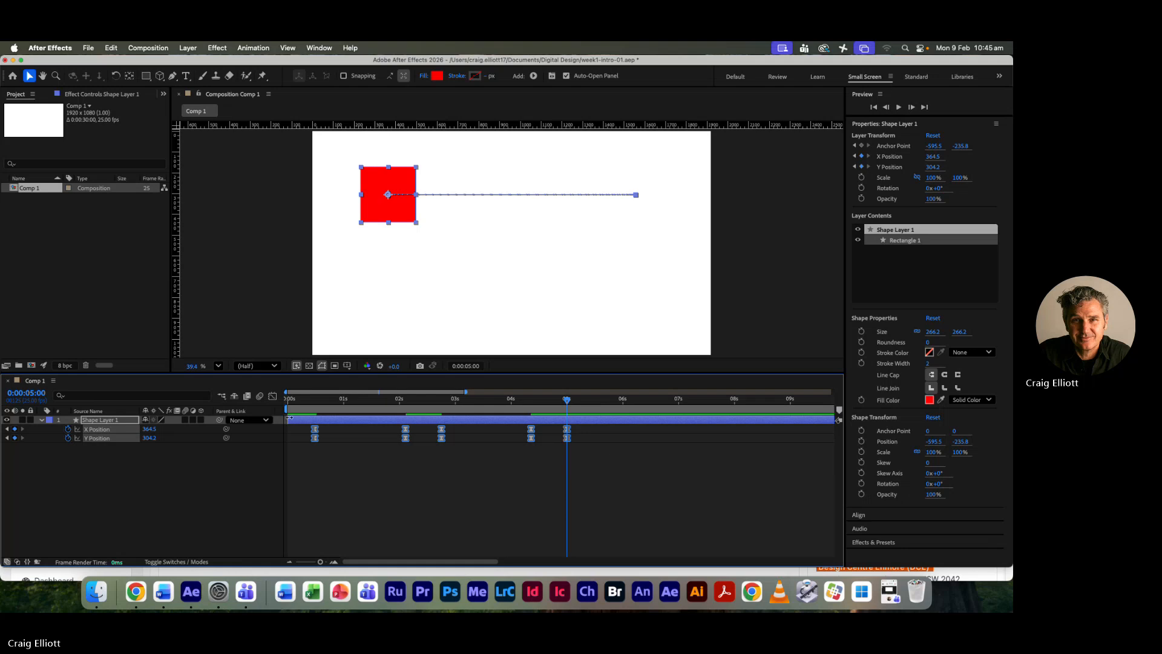
# - In the Graph Editor, roughly double the length of the horizontal easing handles on the X Position curve's rising section for the outward move
pyautogui.click(272, 396)
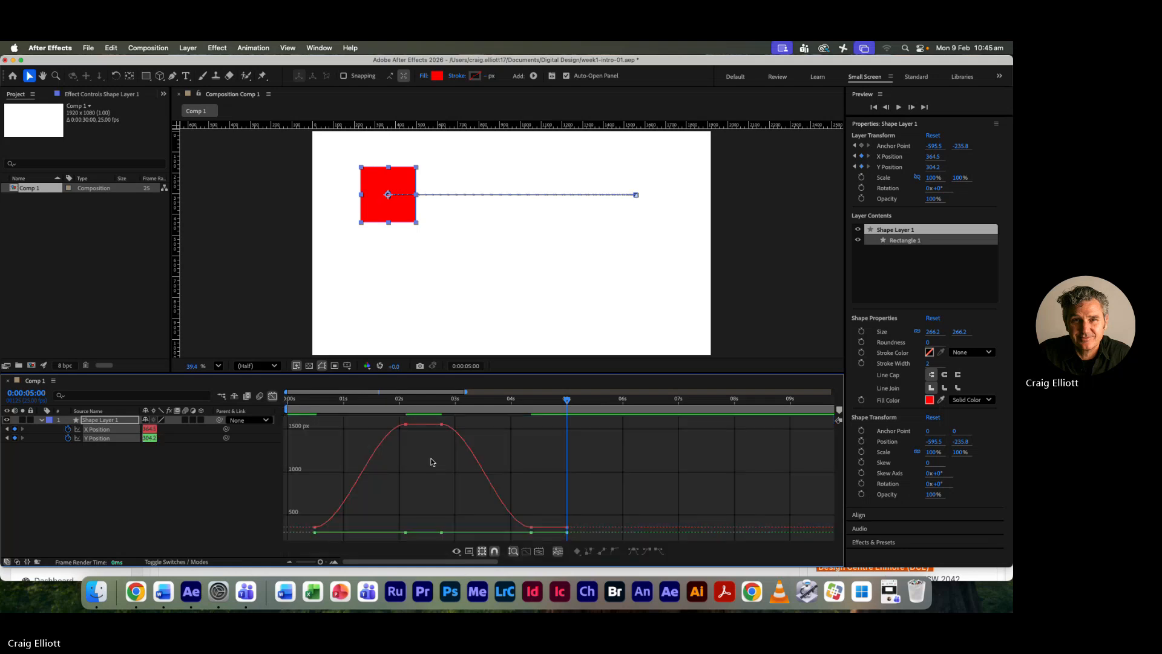
pyautogui.doubleClick(410, 428)
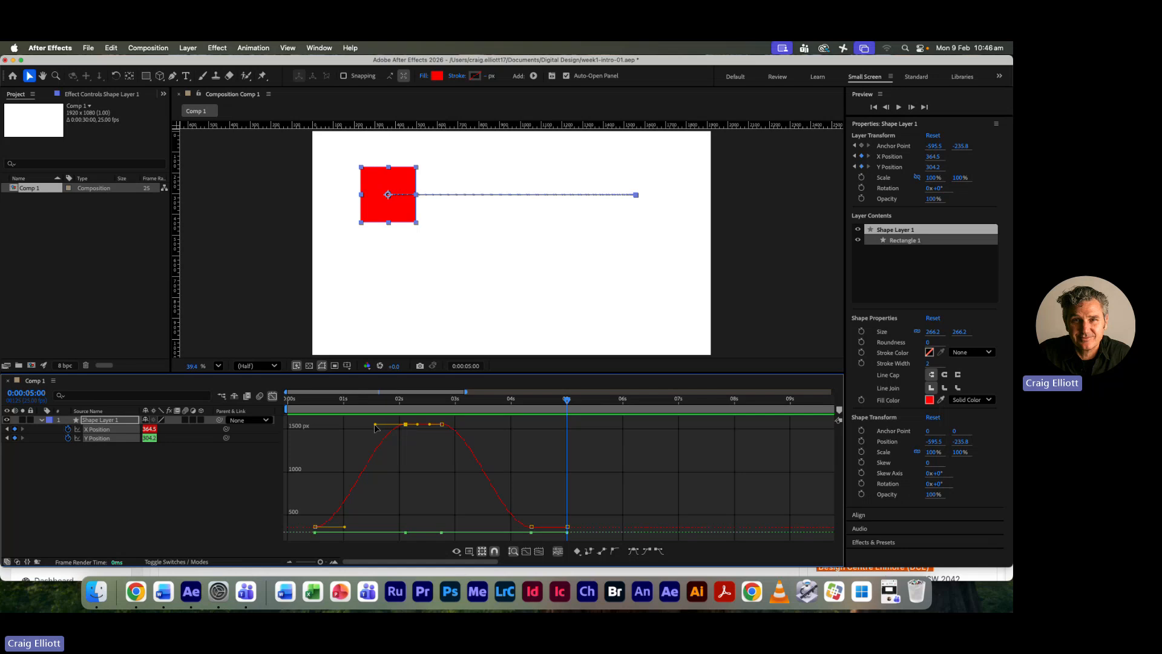
pyautogui.moveTo(375, 426); pyautogui.dragTo(341, 424)
pyautogui.moveTo(345, 529); pyautogui.dragTo(380, 528)
# - Lengthen the falling section's X Position handles to match for the return move, and go back to the keyframe view
pyautogui.click(442, 424)
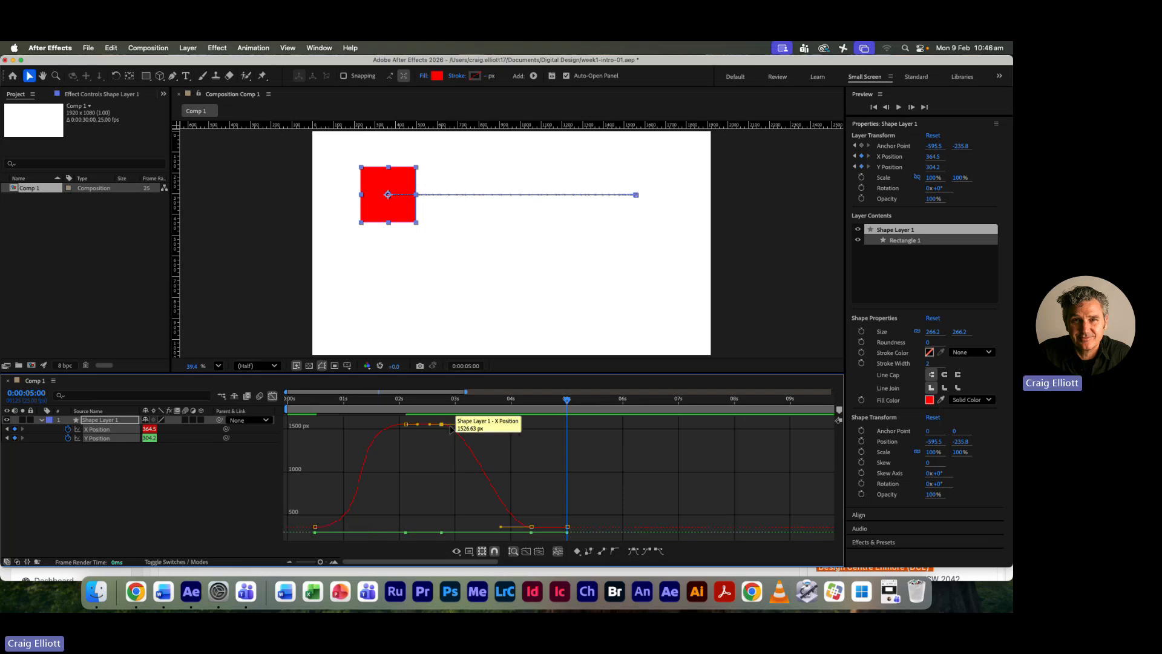
pyautogui.moveTo(475, 426); pyautogui.dragTo(507, 425)
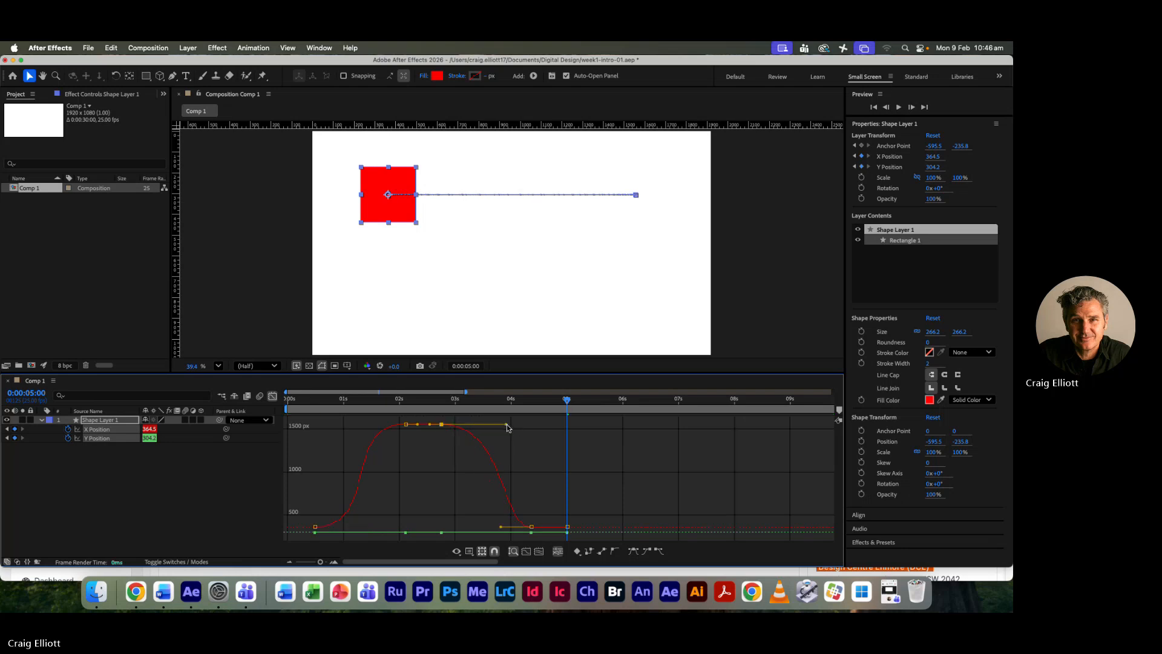
pyautogui.moveTo(501, 526); pyautogui.dragTo(469, 528)
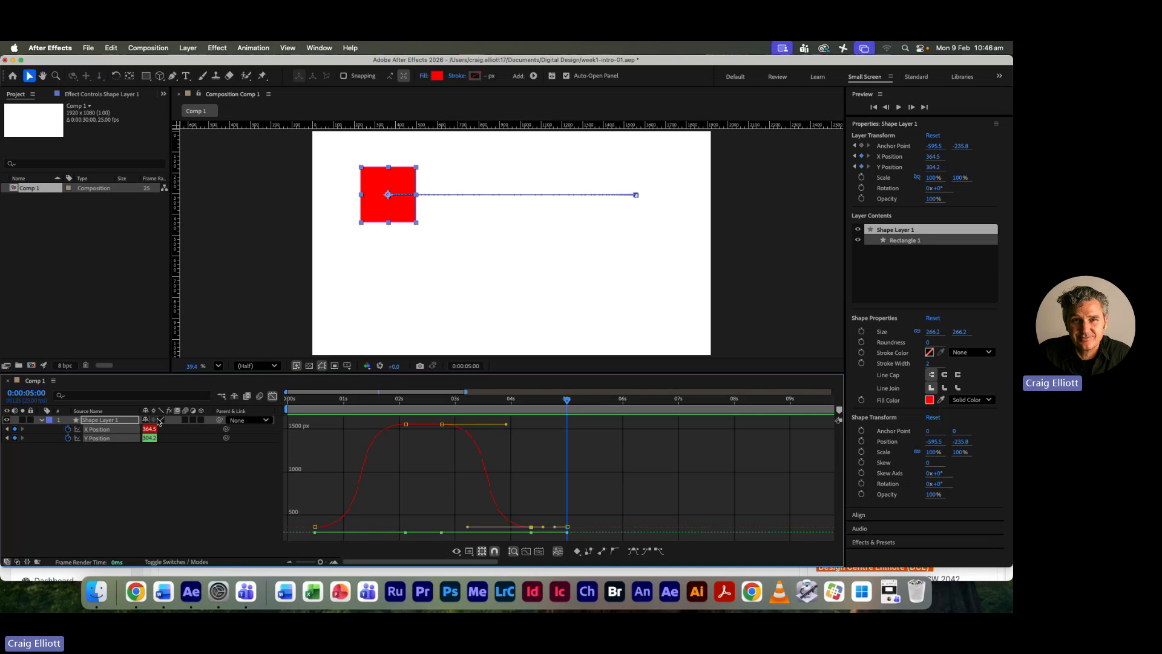
pyautogui.click(272, 396)
# - Preview the steeper easing twice from the start, stopping at about 0:00:05:12 and 0:00:07:04
pyautogui.moveTo(569, 400); pyautogui.dragTo(287, 400)
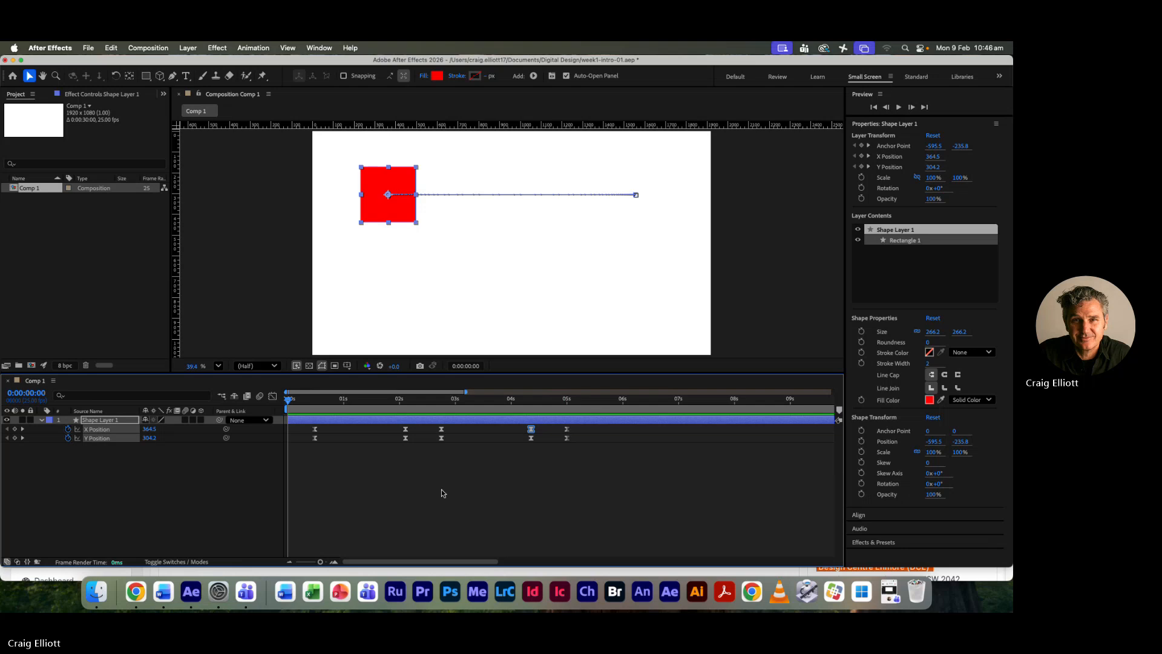
pyautogui.press('space')
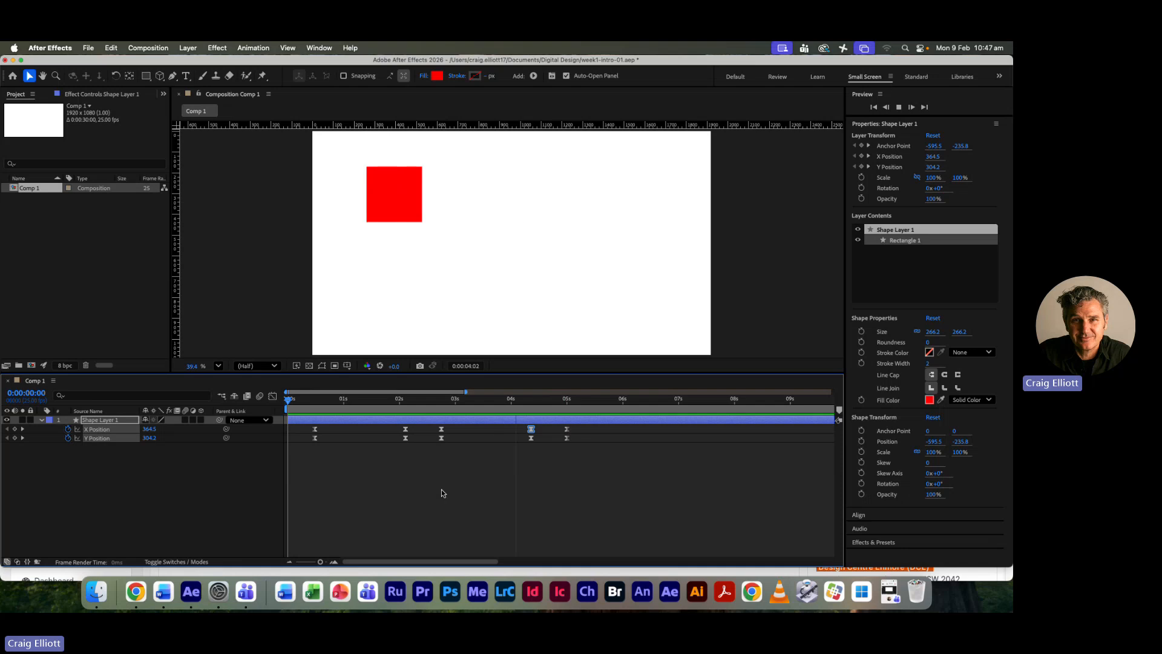
pyautogui.press('space')
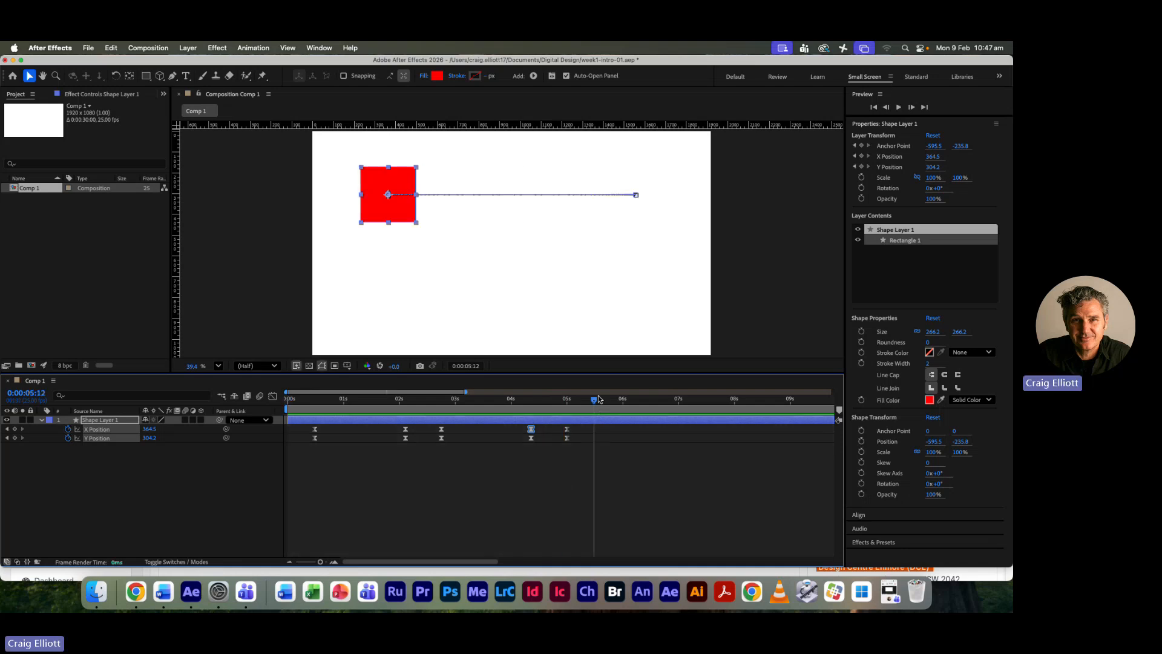
pyautogui.press('space')
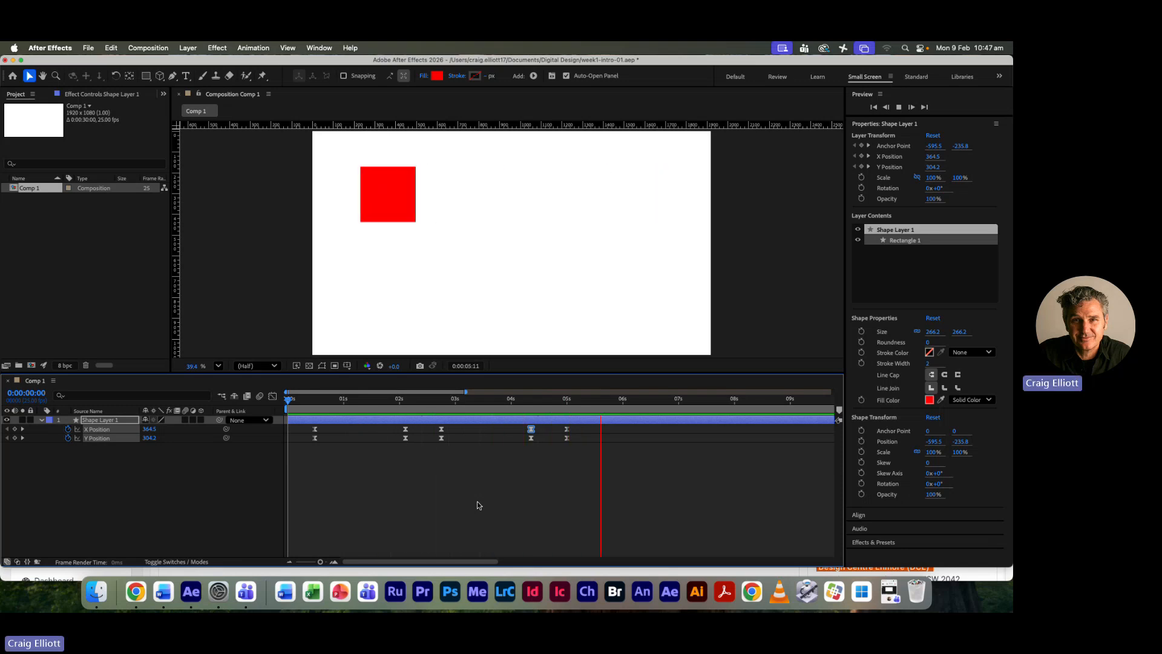
pyautogui.press('space')
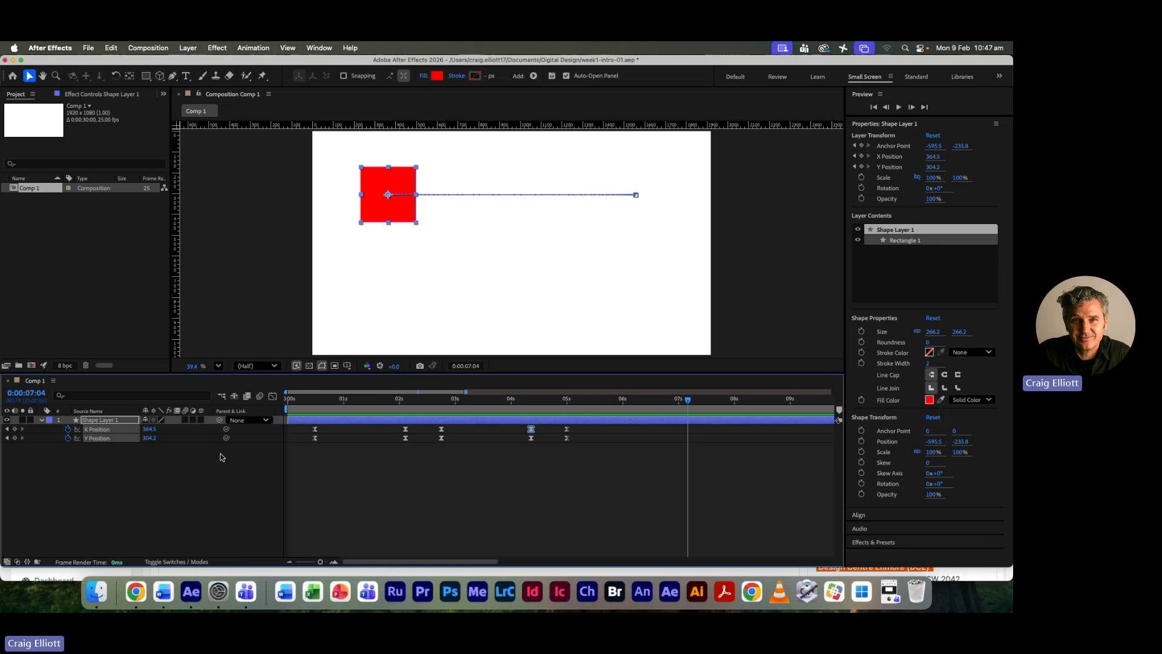
# - Select only the X Position keyframes, preview from the start to about 0:00:05:12, and return the current time to 0:00:02:19
pyautogui.click(586, 430)
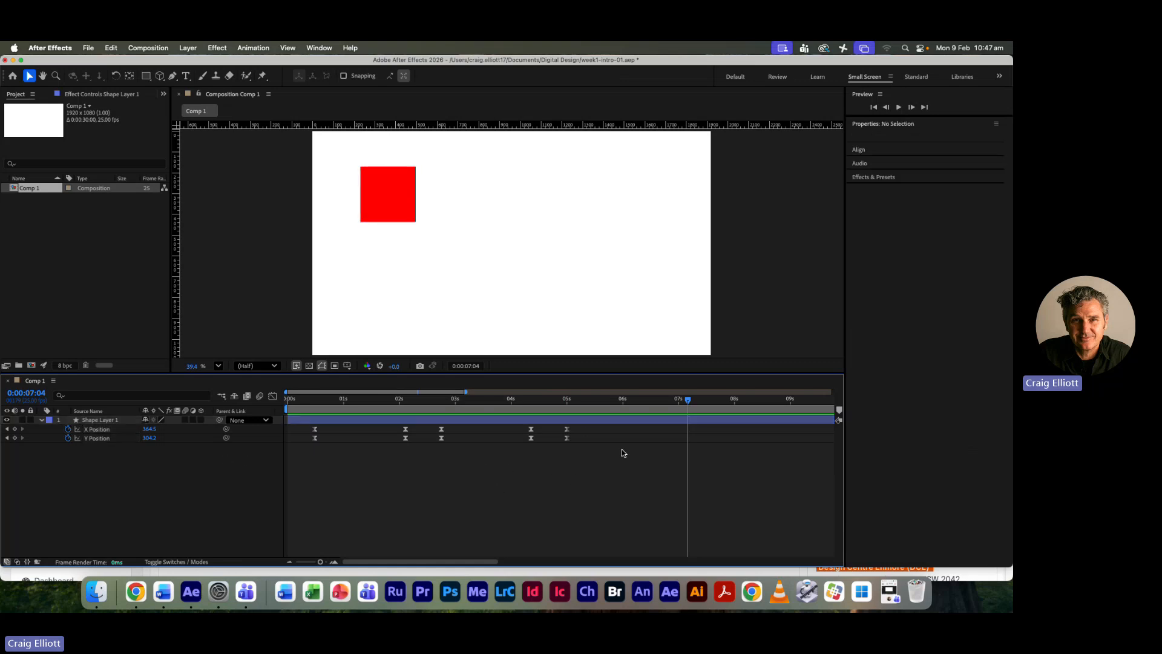
pyautogui.moveTo(627, 427); pyautogui.dragTo(292, 435)
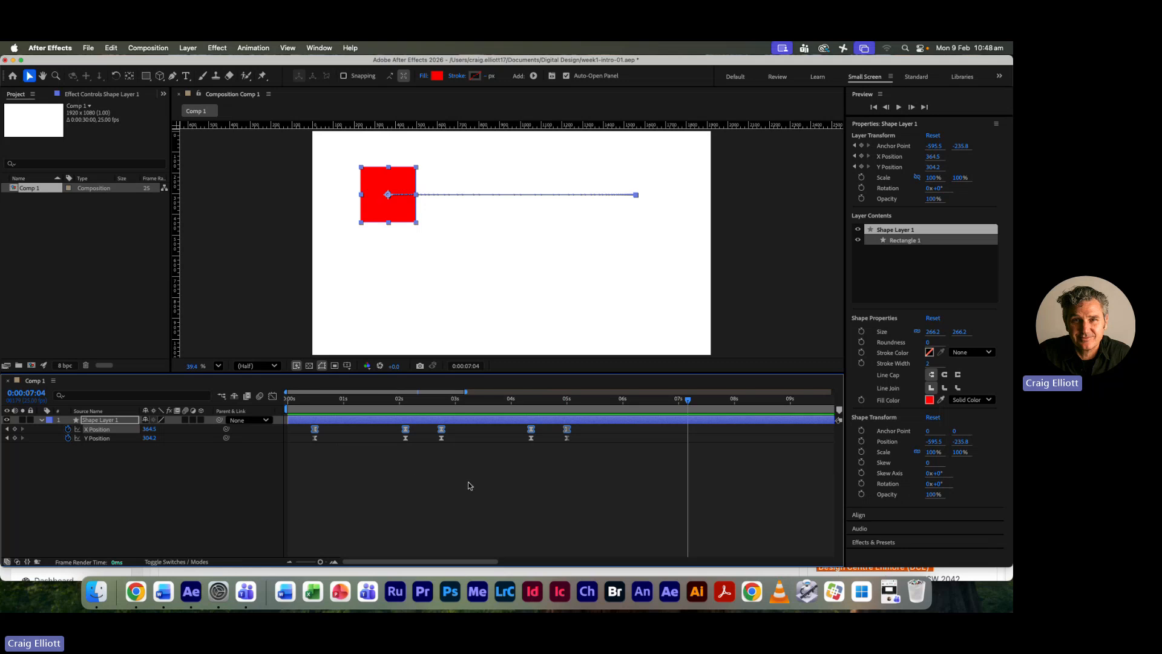
pyautogui.moveTo(688, 400); pyautogui.dragTo(288, 402)
pyautogui.press('space')
pyautogui.press('space')
pyautogui.press('space')
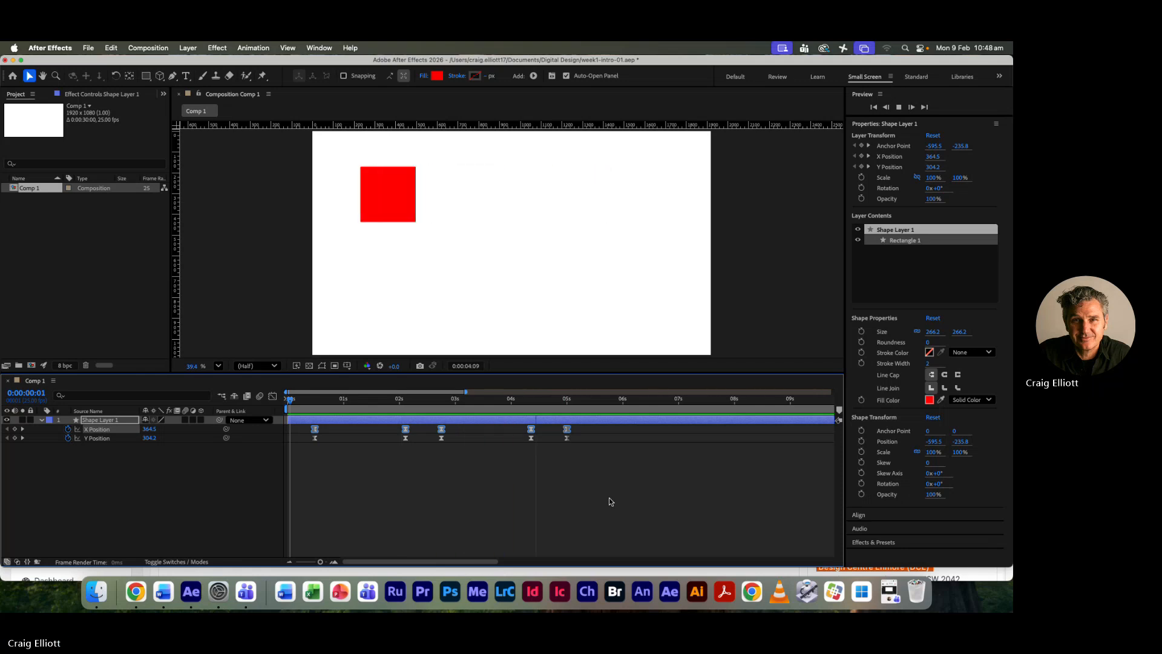
pyautogui.press('space')
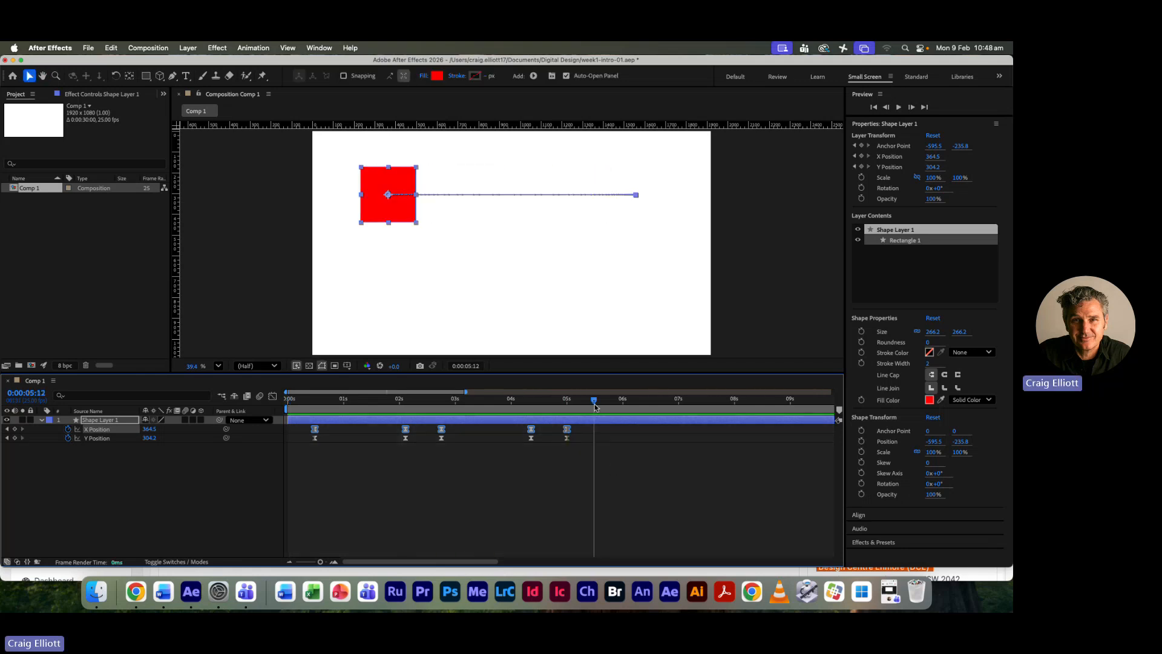
pyautogui.moveTo(594, 401); pyautogui.dragTo(451, 415)
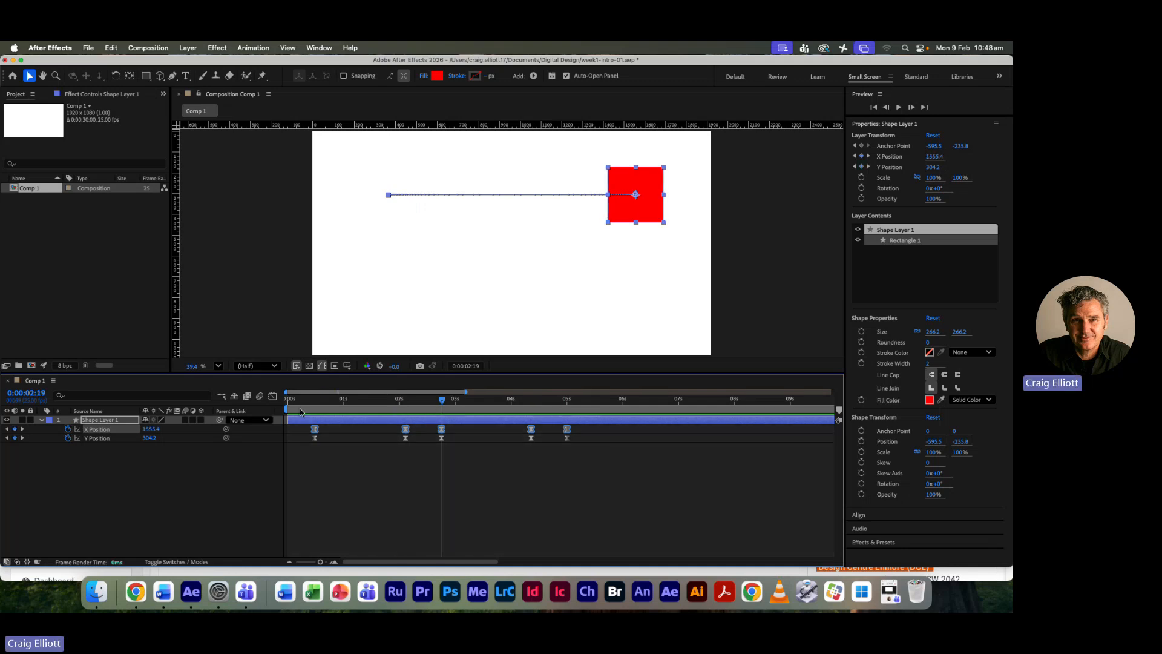
# - Raise the incoming handle of the 0:00:02:02 X Position keyframe above the curve in the Graph Editor to make the outward move overshoot
pyautogui.click(272, 395)
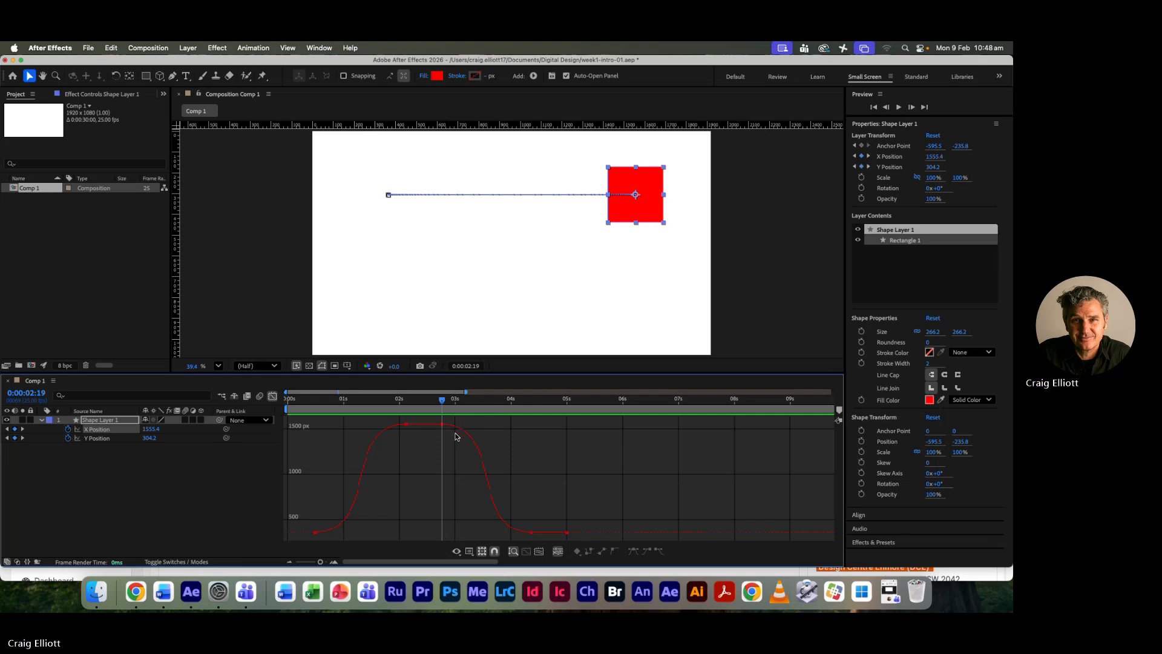
pyautogui.click(406, 425)
pyautogui.moveTo(340, 424); pyautogui.dragTo(351, 418)
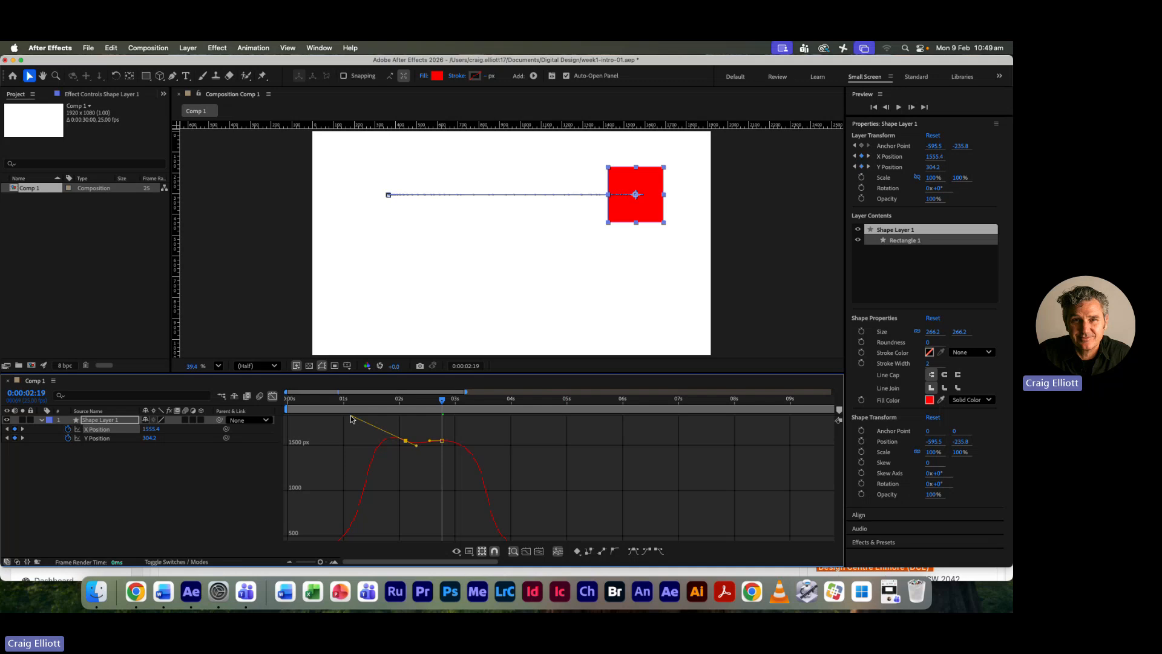
pyautogui.moveTo(351, 418); pyautogui.dragTo(352, 416)
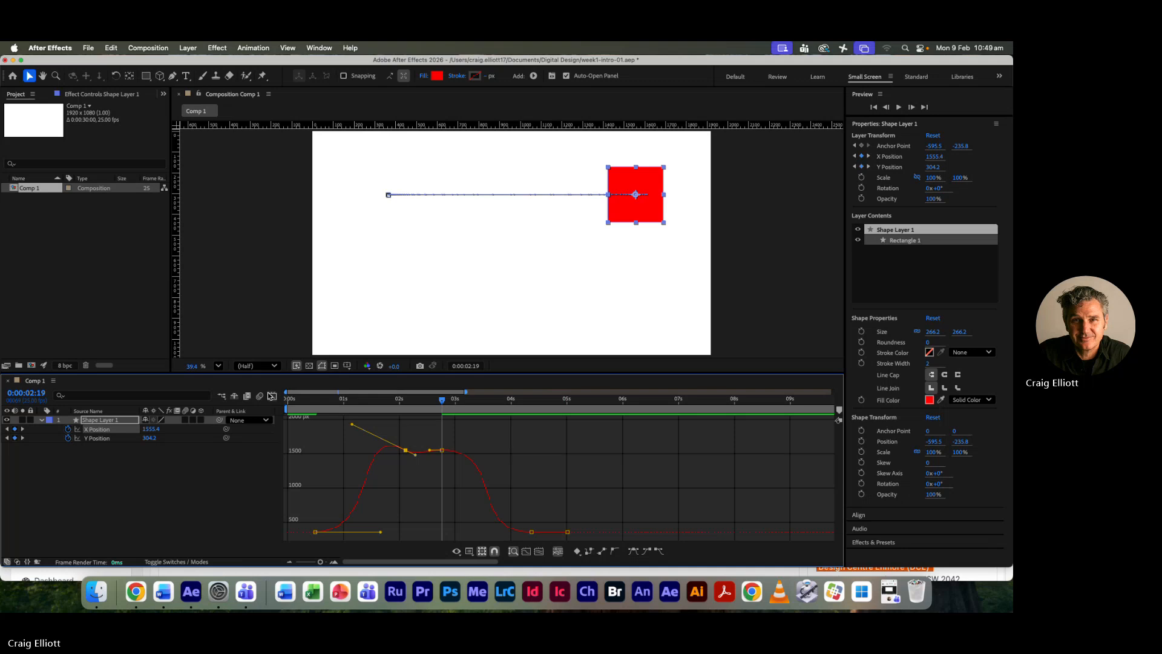
pyautogui.click(272, 395)
# - Deselect the layer and preview the overshoot three times from the start of the composition
pyautogui.press('Home')
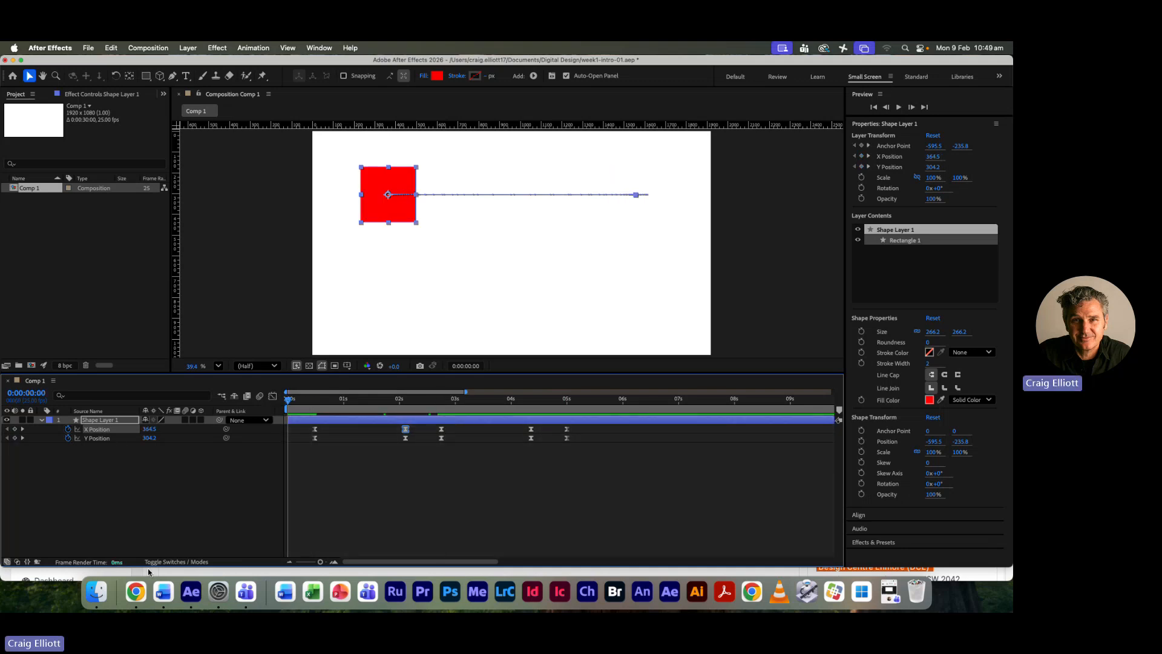
pyautogui.click(307, 547)
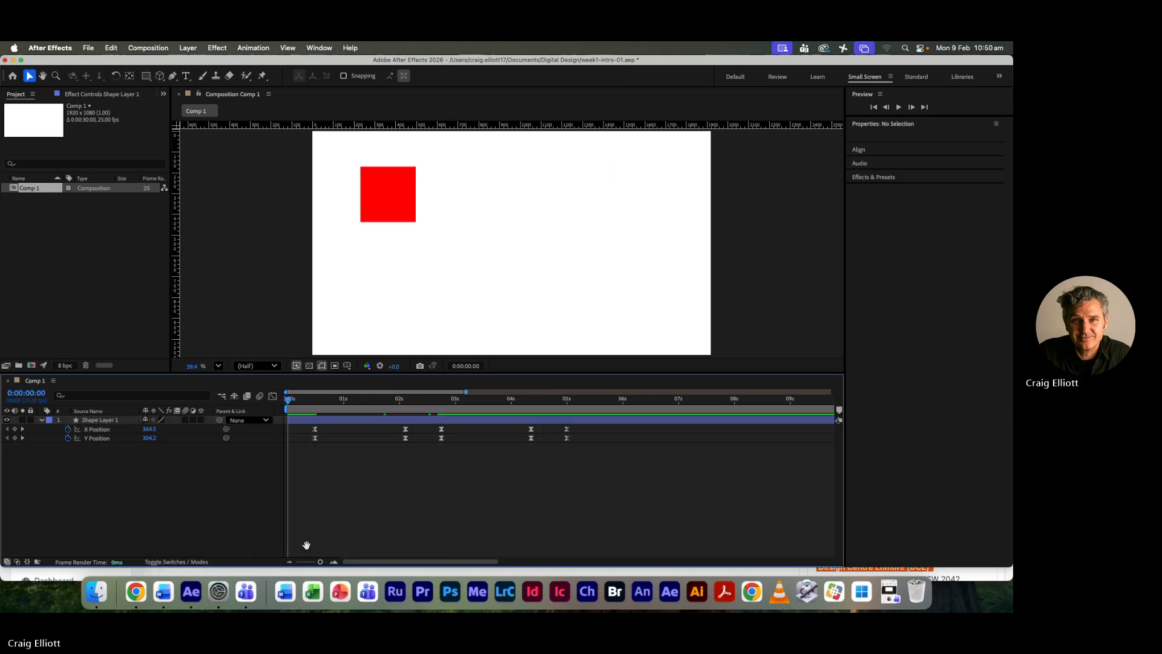
pyautogui.press('space')
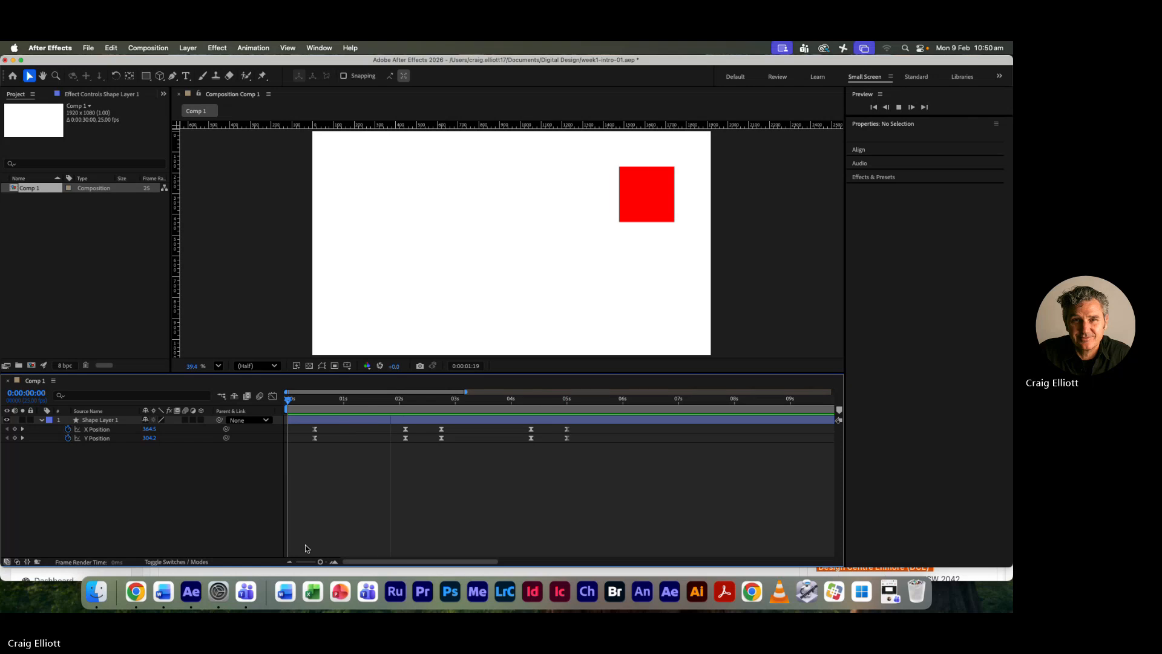
pyautogui.press('space')
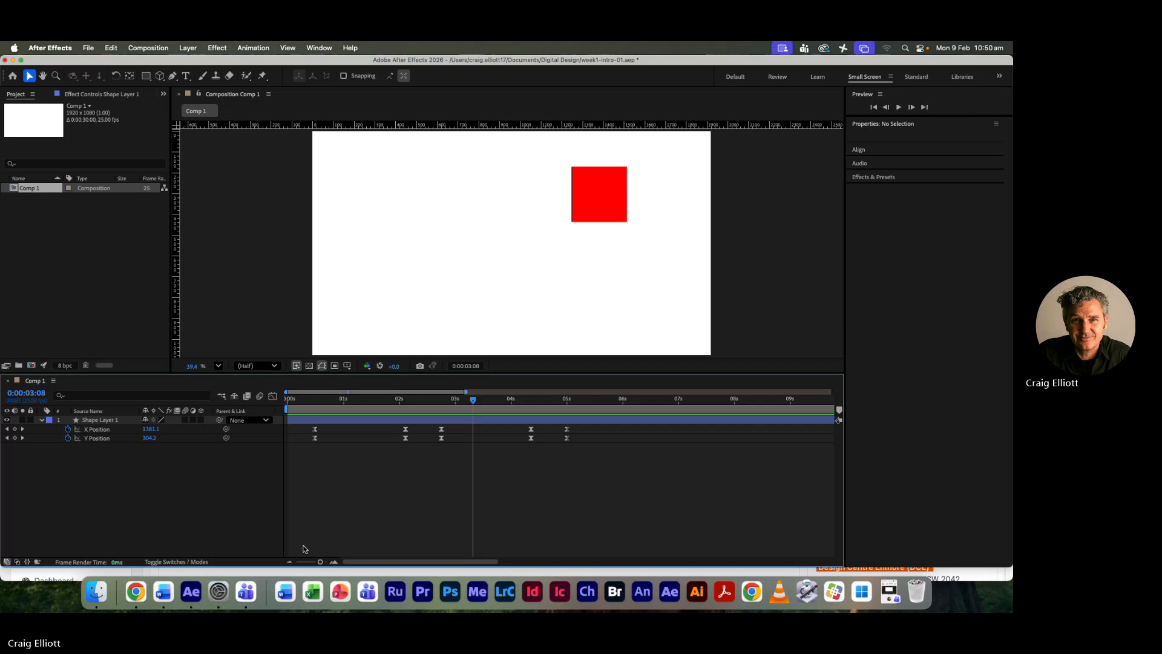
pyautogui.moveTo(470, 401); pyautogui.dragTo(287, 408)
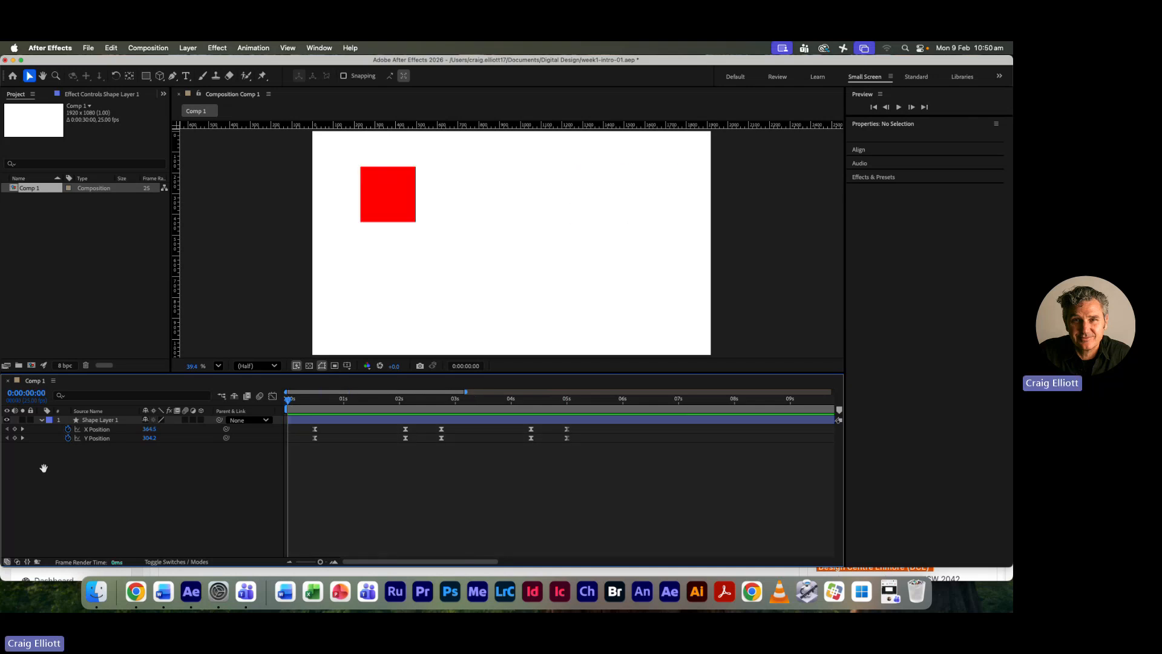
pyautogui.press('space')
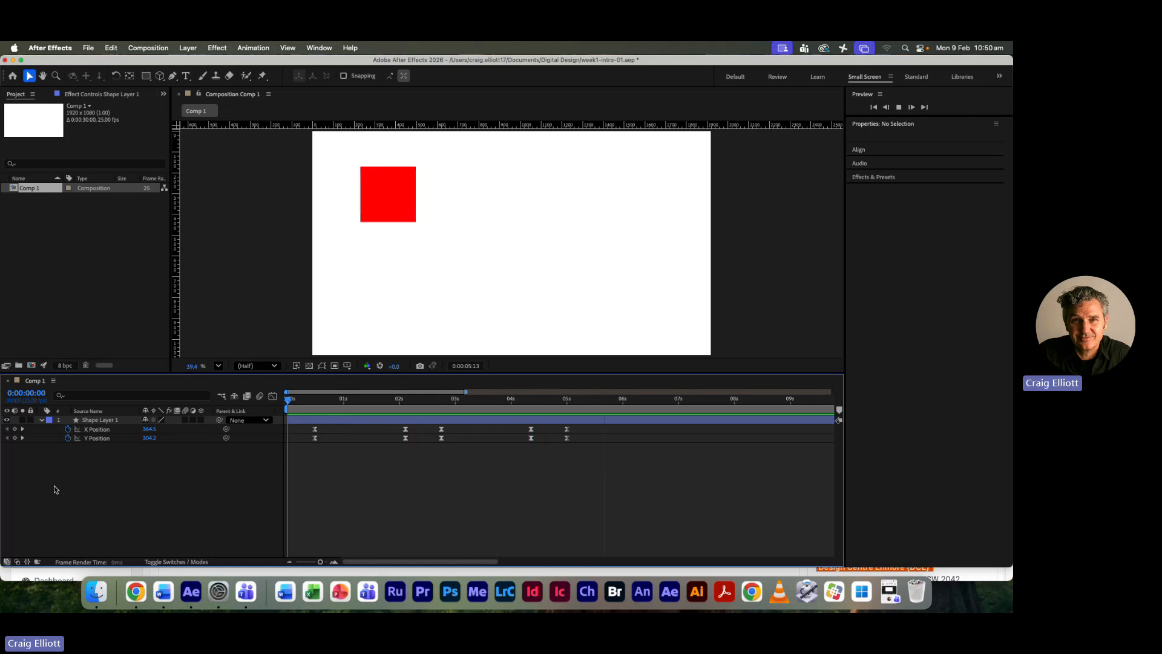
pyautogui.press('space')
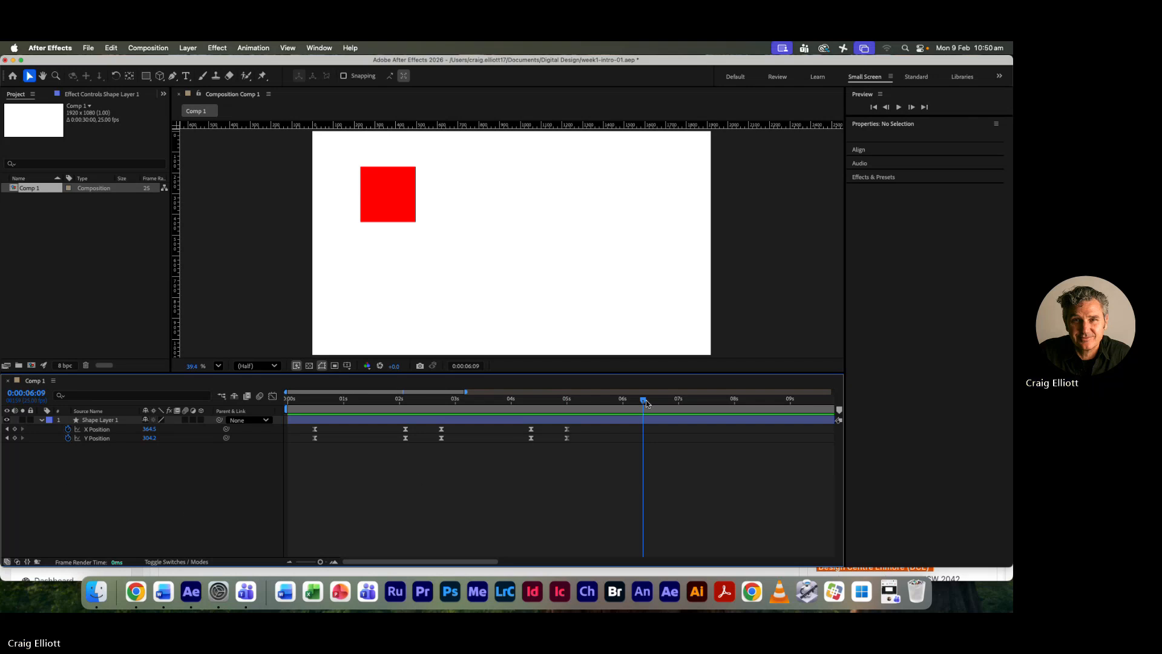
pyautogui.moveTo(644, 399); pyautogui.dragTo(288, 399)
pyautogui.press('space')
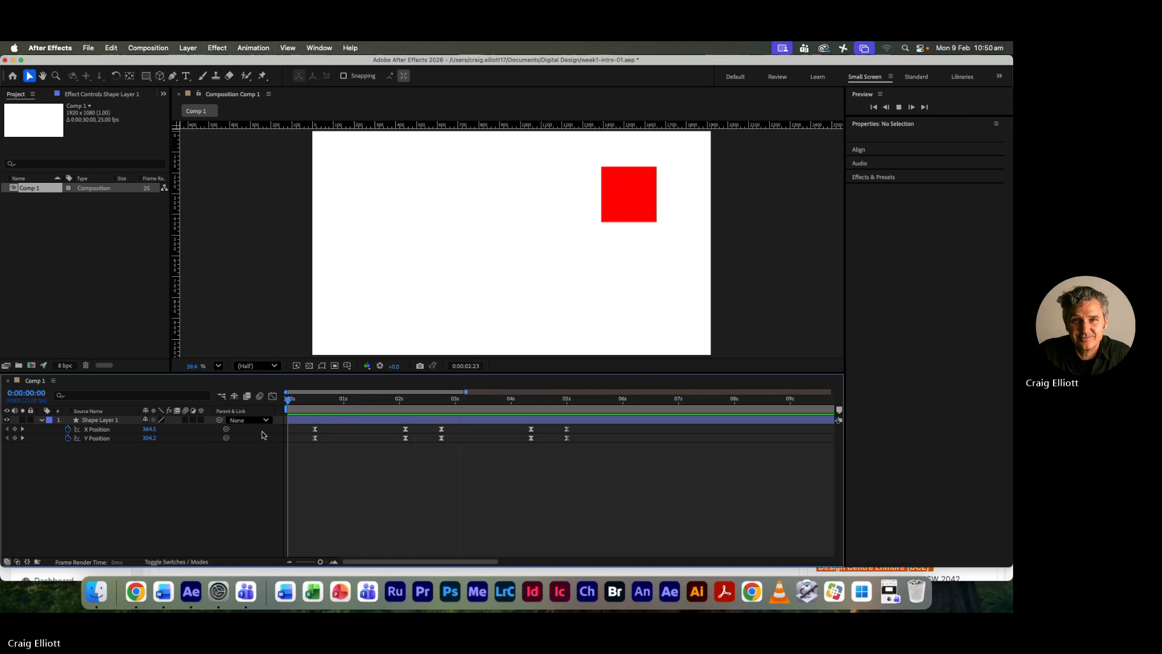
pyautogui.press('space')
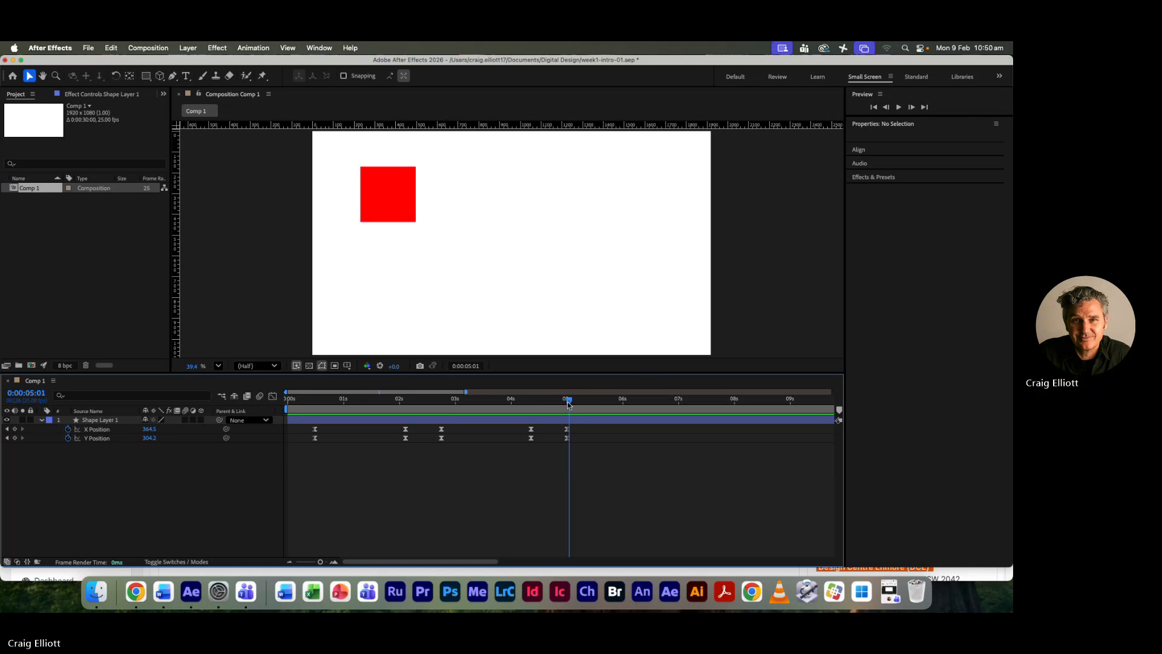
# - Set the current time to 0:00:00:12, select all X and Y Position keyframes, and enable motion blur for the square's layer
pyautogui.moveTo(569, 401); pyautogui.dragTo(312, 452)
pyautogui.moveTo(690, 473); pyautogui.dragTo(303, 430)
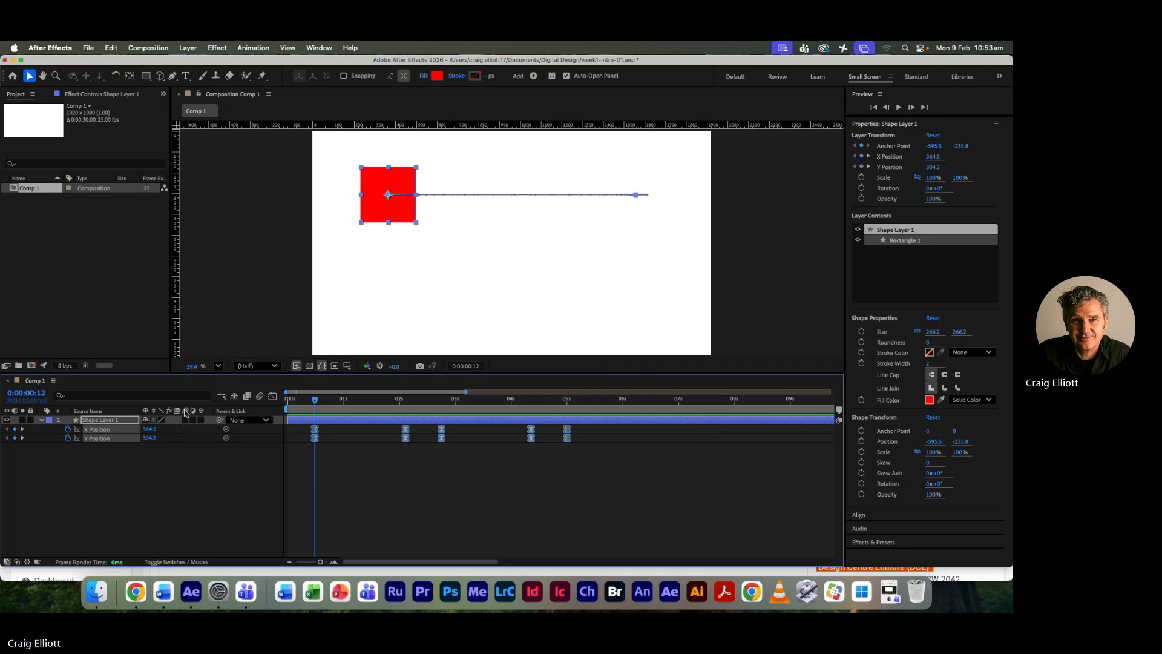
pyautogui.click(185, 420)
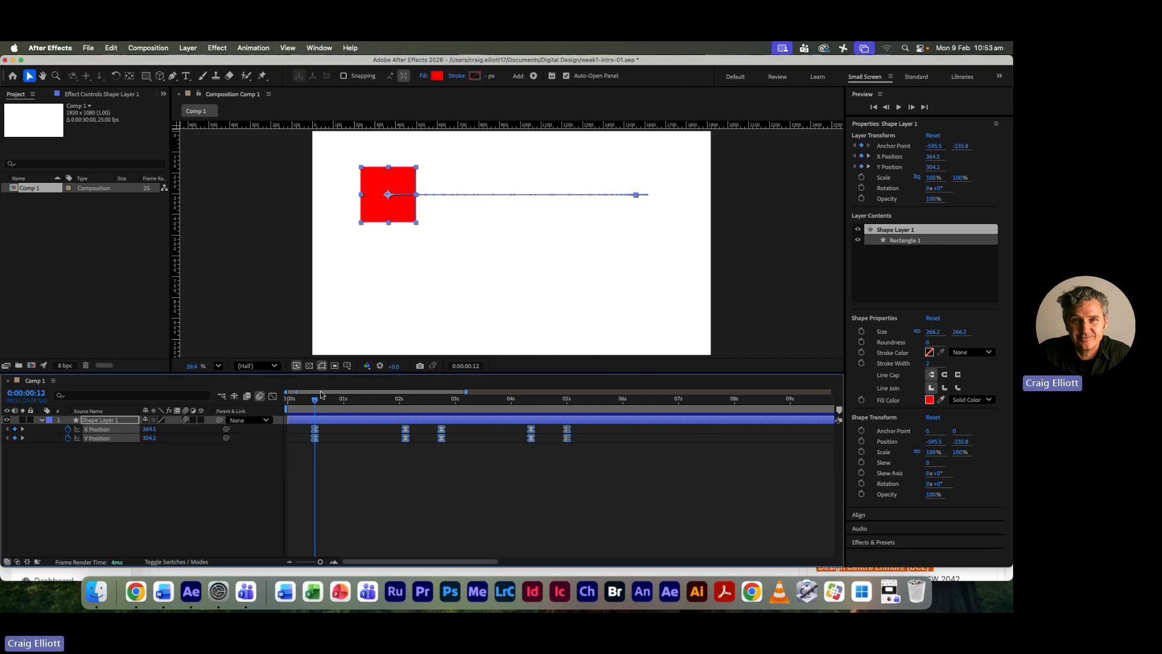
# - Preview the motion-blurred movement twice from the start, stopping at about 0:00:05:04 and 0:00:04:18
pyautogui.press('space')
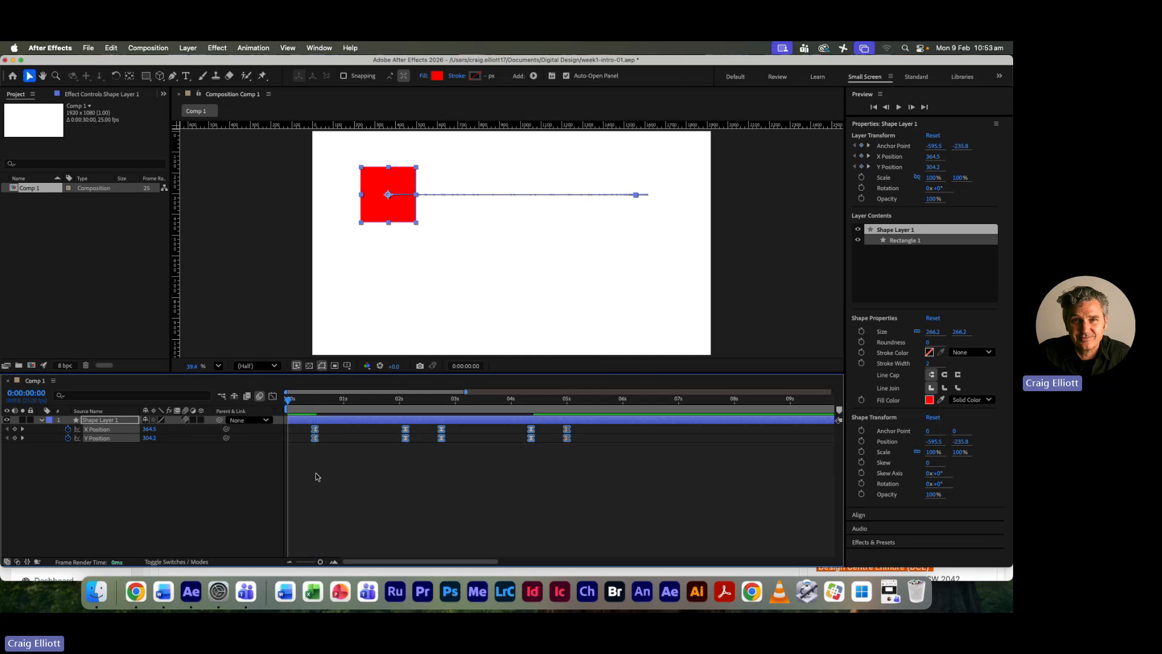
pyautogui.press('space')
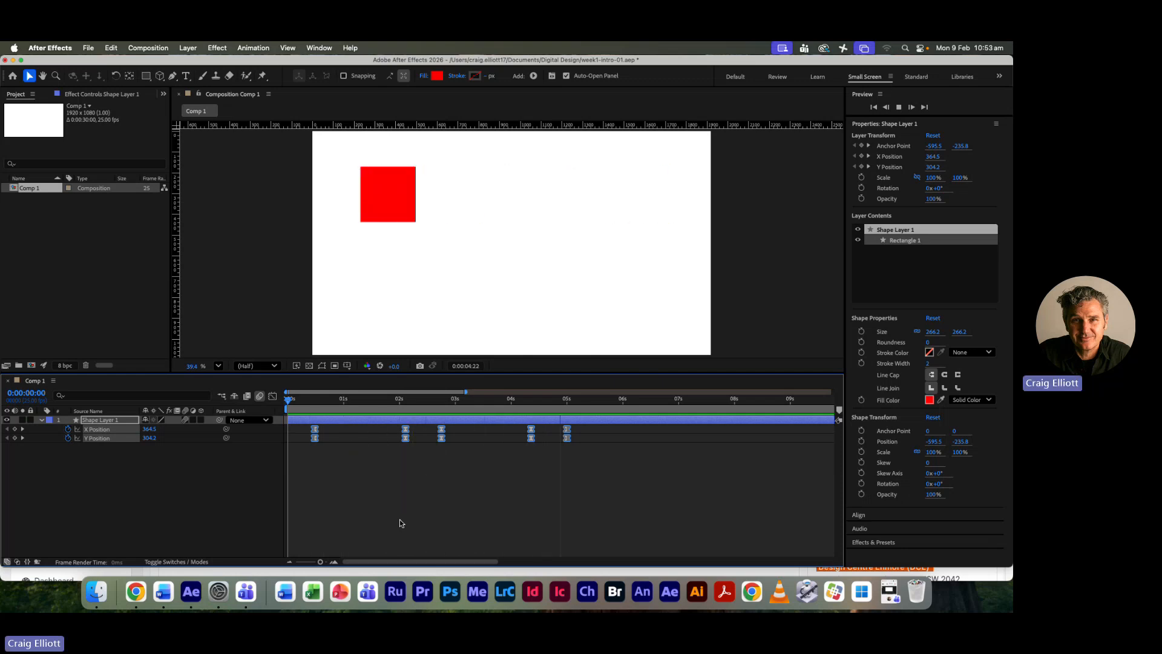
pyautogui.press('space')
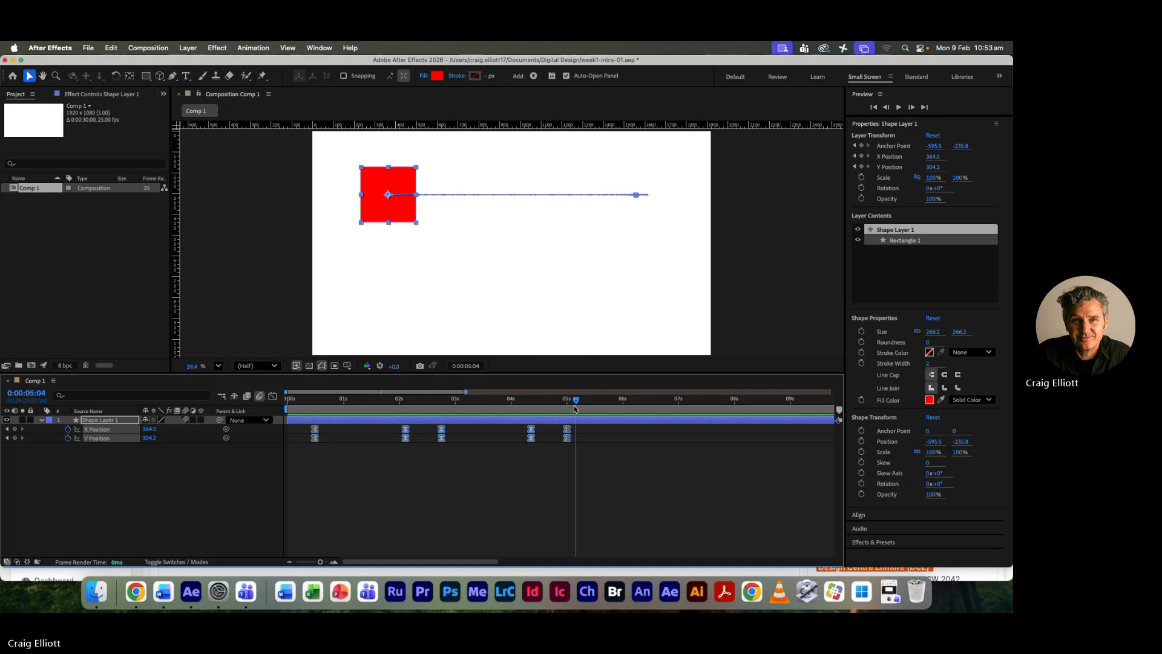
pyautogui.moveTo(577, 400); pyautogui.dragTo(490, 398)
pyautogui.press('space')
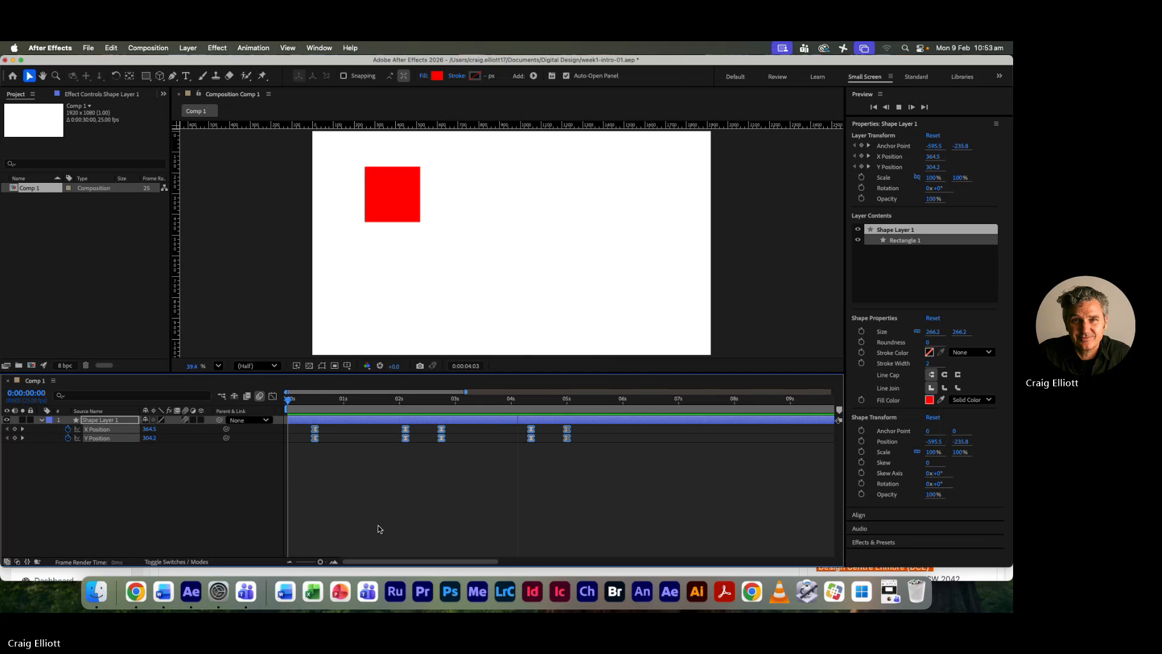
pyautogui.press('space')
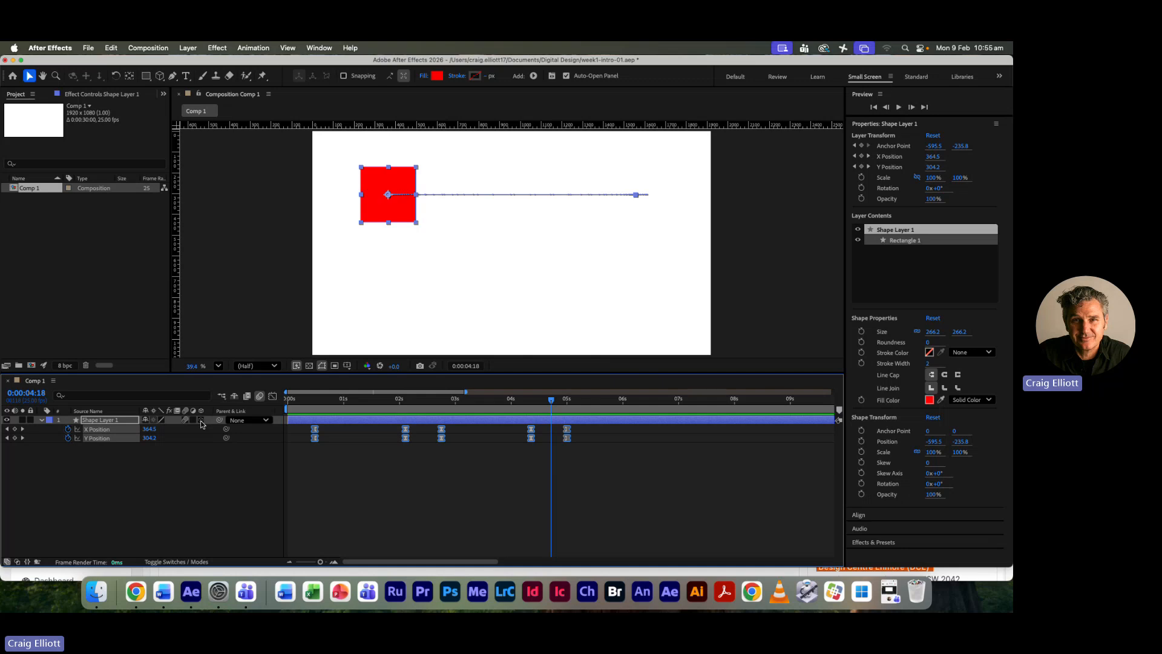
# - Make the square's layer 3D, show the composition in two views, and deselect the layer
pyautogui.click(201, 420)
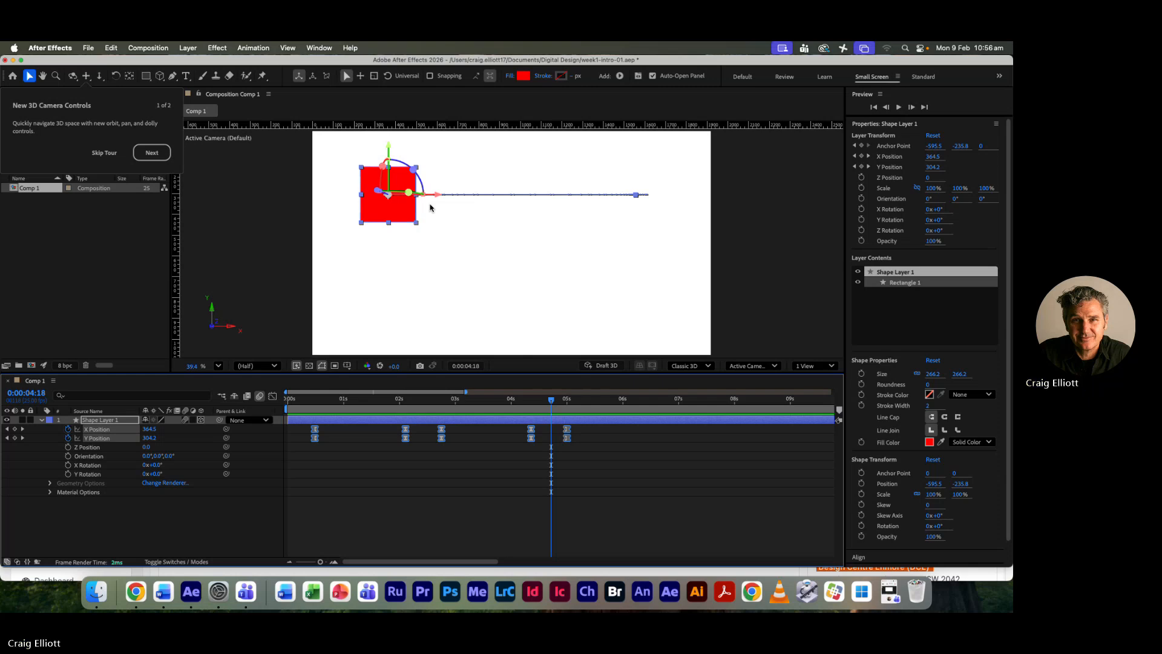
pyautogui.click(830, 368)
pyautogui.click(821, 396)
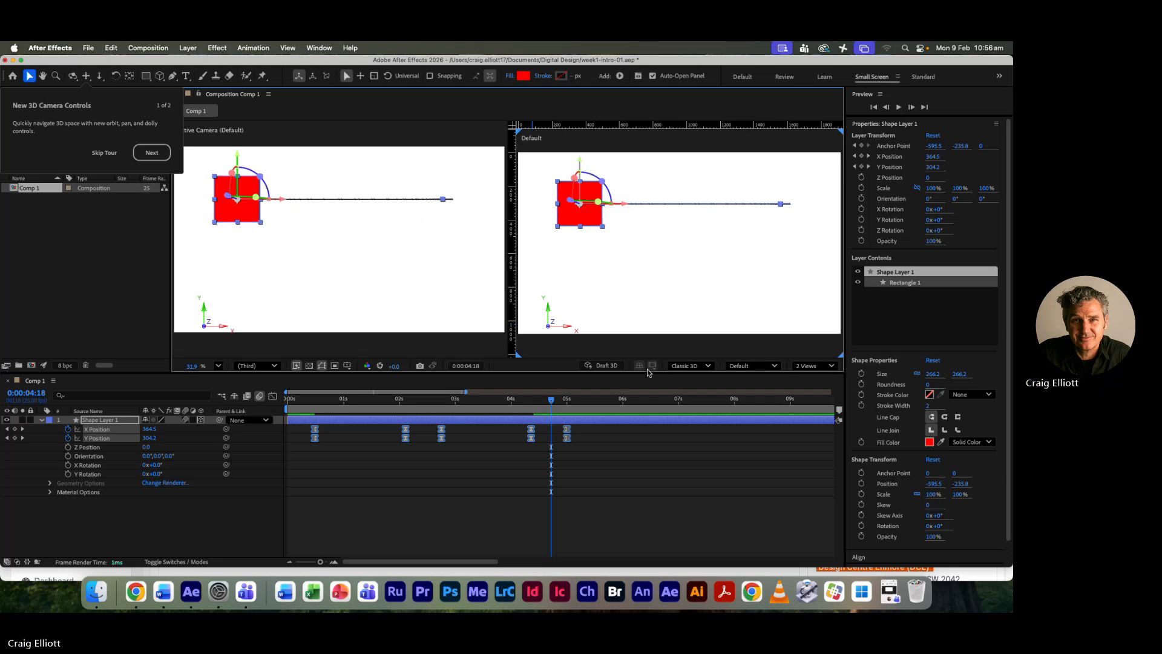
pyautogui.click(390, 249)
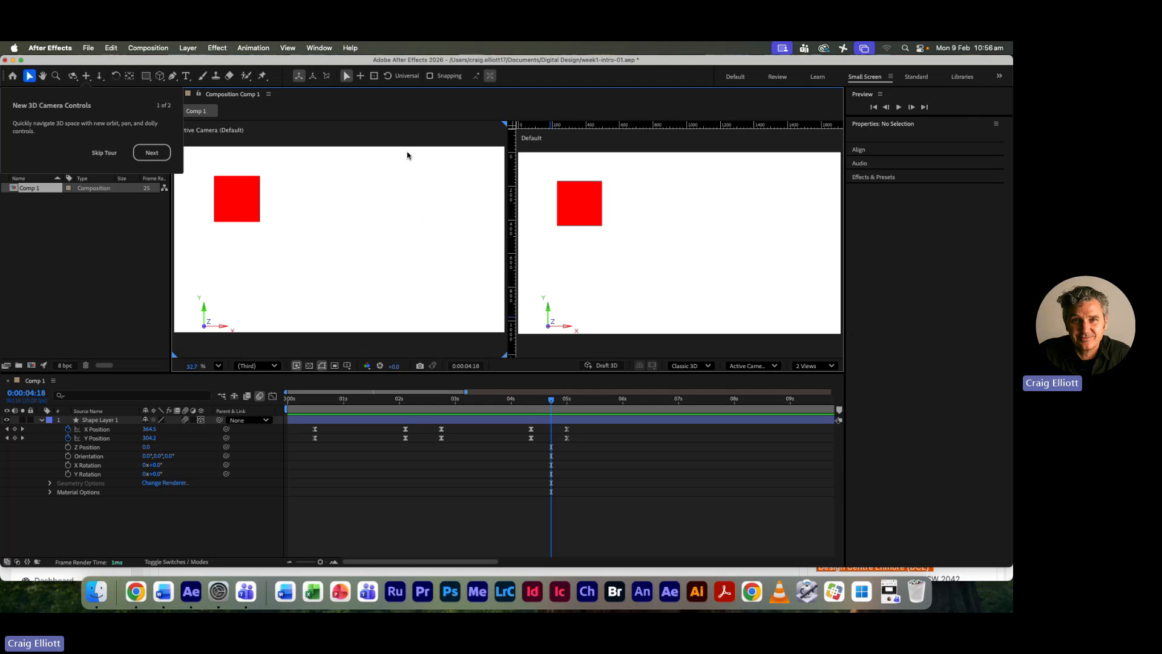
# - Set one of the two composition views to Top and the other to Front
pyautogui.click(775, 367)
pyautogui.click(744, 442)
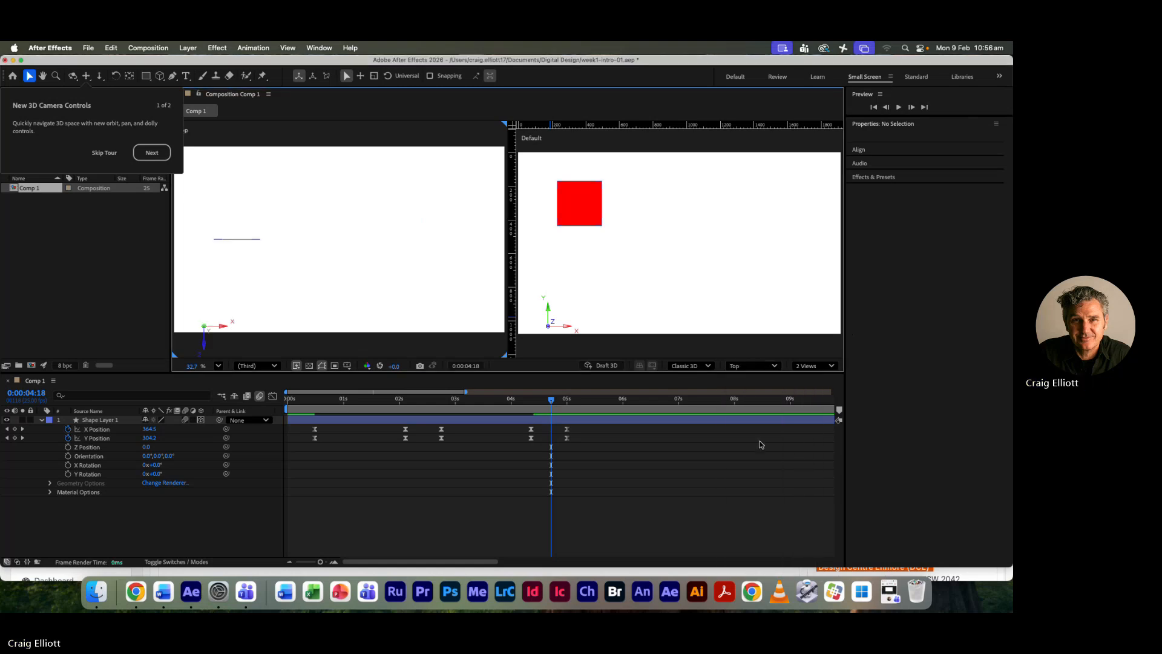
pyautogui.click(716, 289)
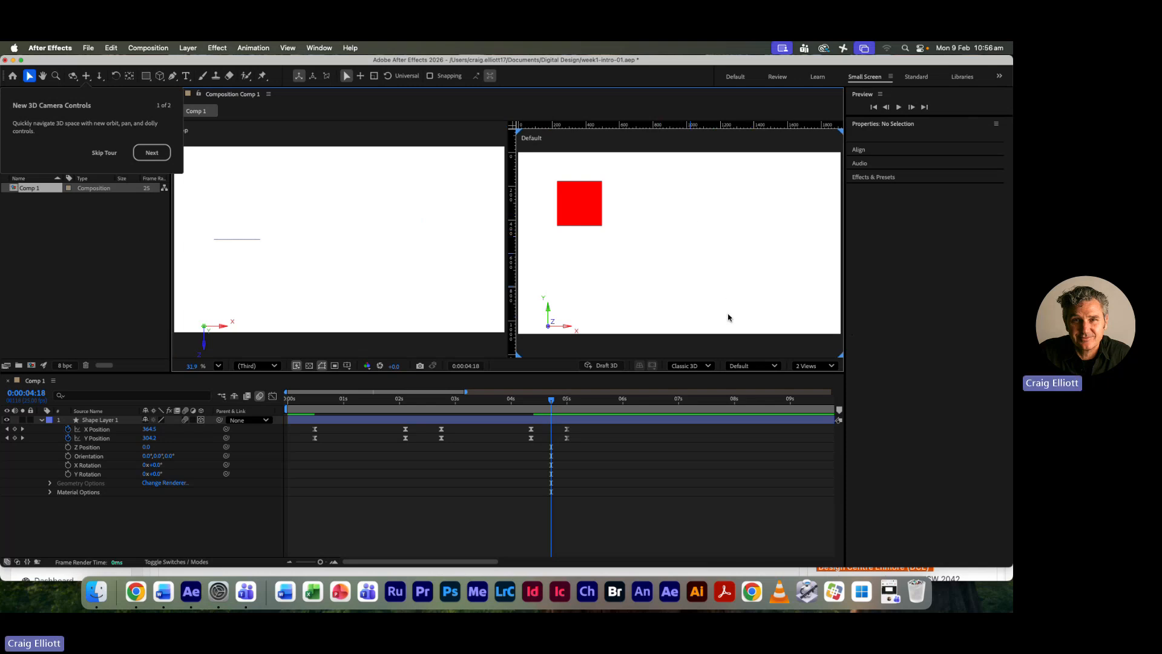
pyautogui.click(770, 367)
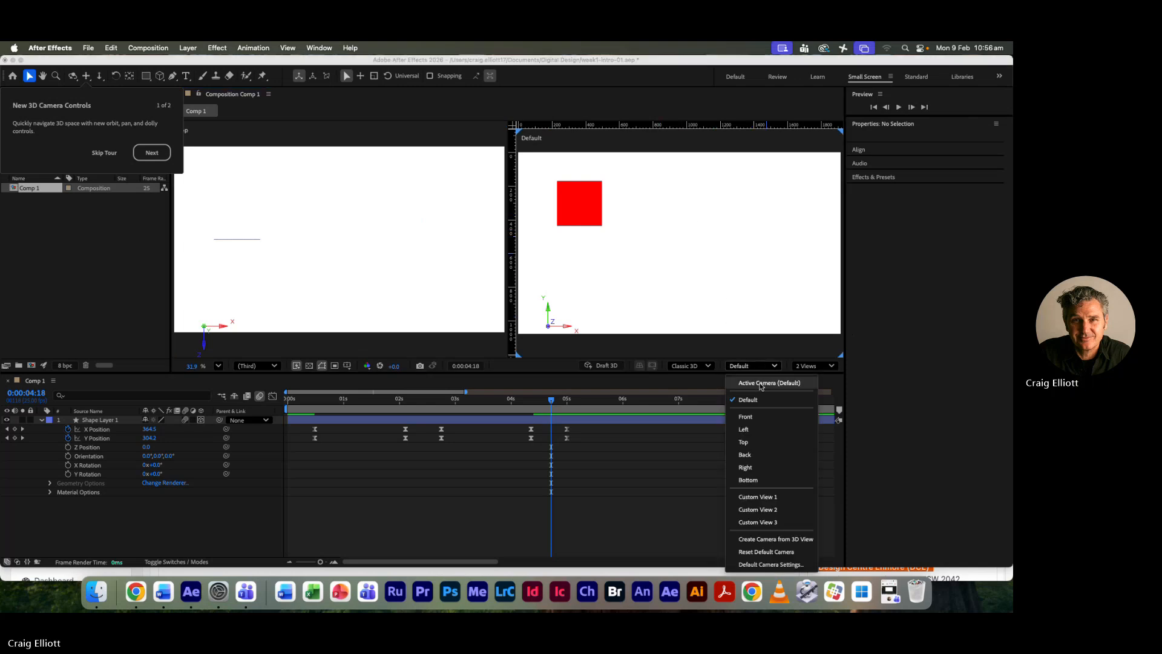
pyautogui.click(754, 422)
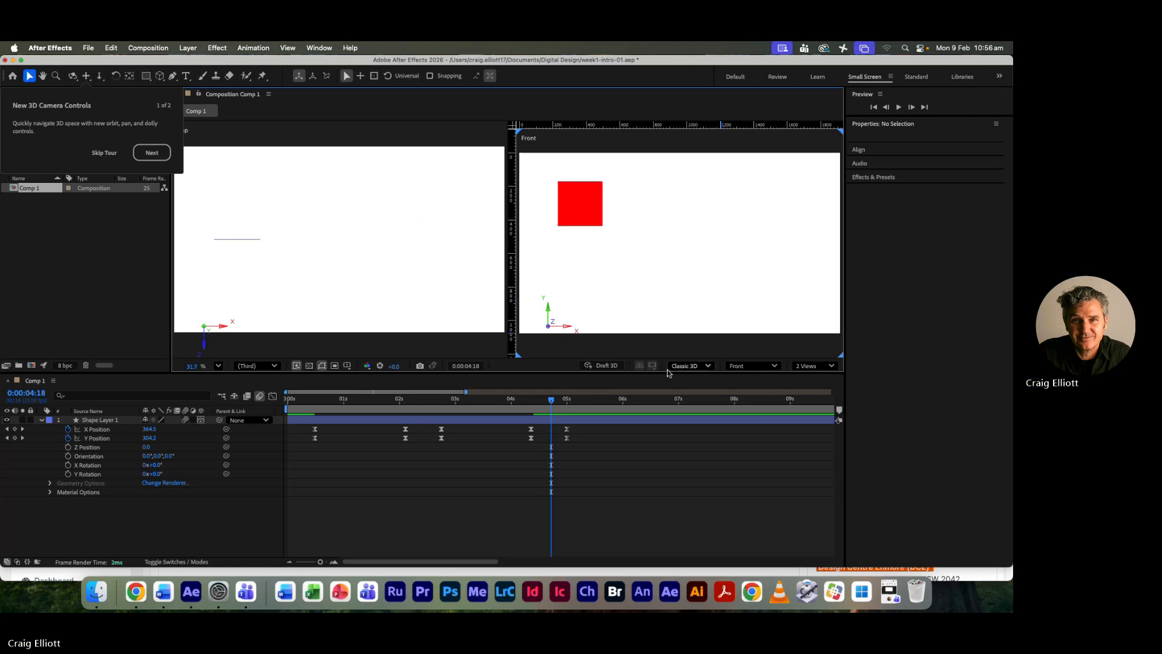
# - Dismiss the 3D camera tour and scrub back to 0:00:01:06 to compare the square's movement in the Top and Front views
pyautogui.moveTo(551, 400); pyautogui.dragTo(481, 406)
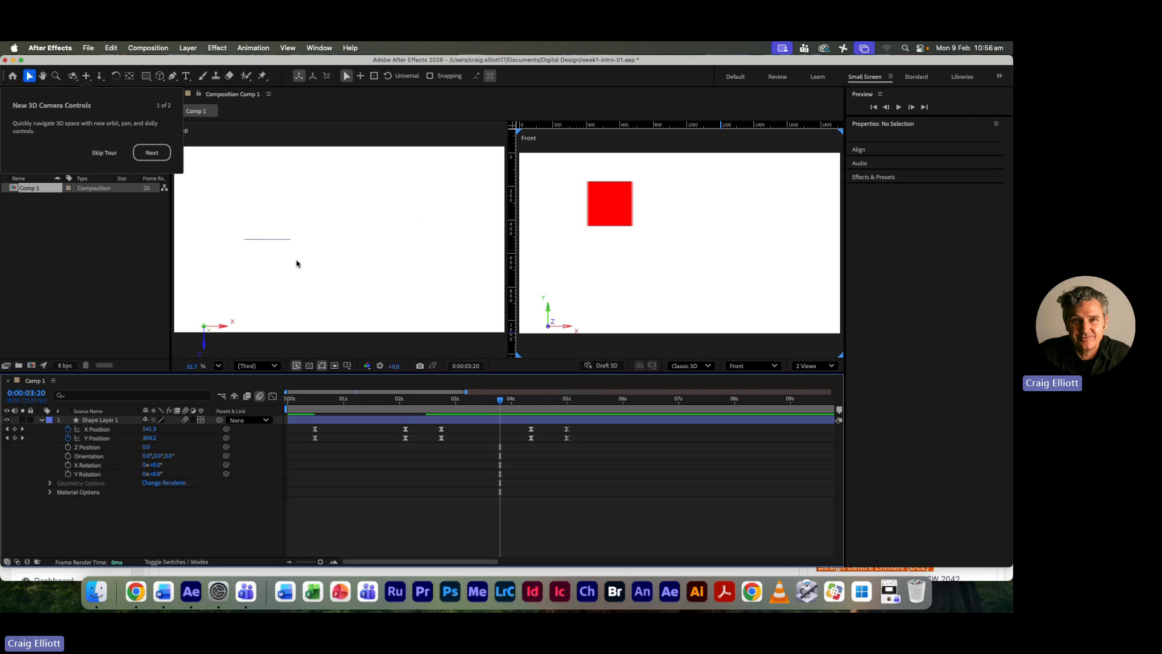
pyautogui.click(104, 152)
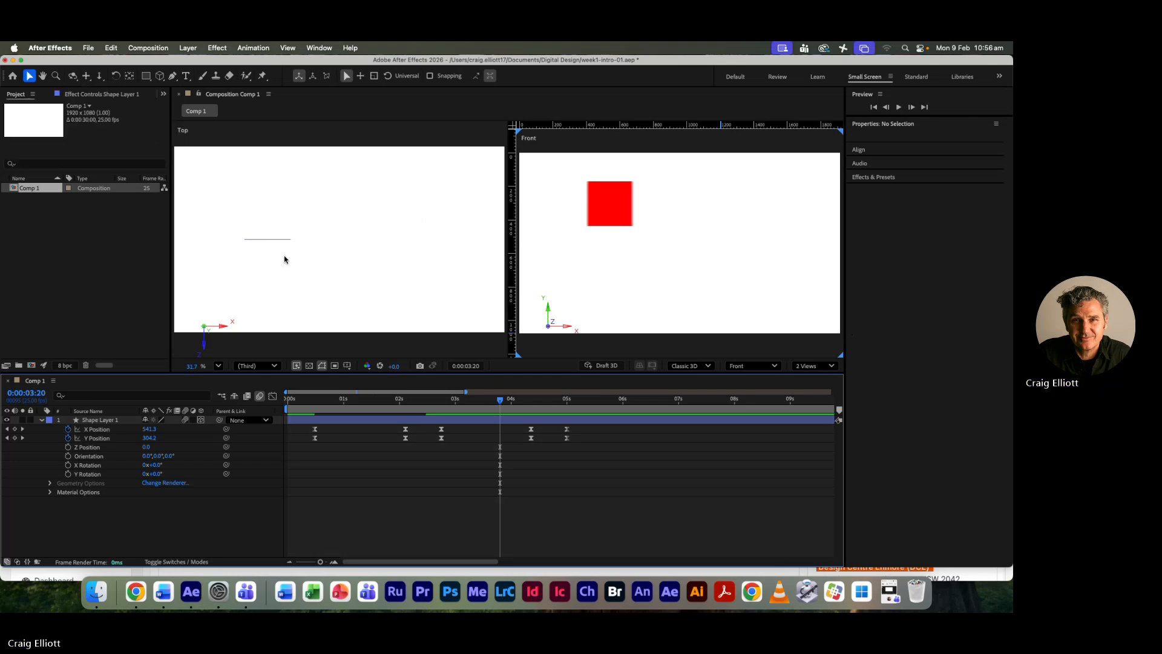
pyautogui.moveTo(501, 404); pyautogui.dragTo(421, 412)
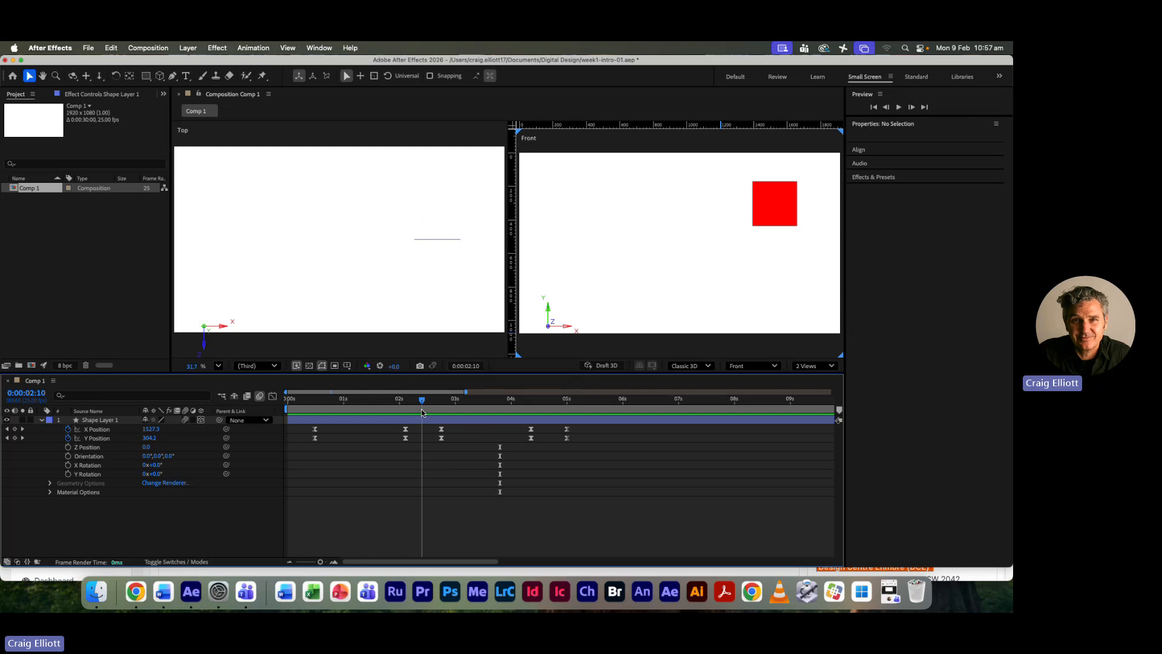
pyautogui.moveTo(421, 412); pyautogui.dragTo(356, 410)
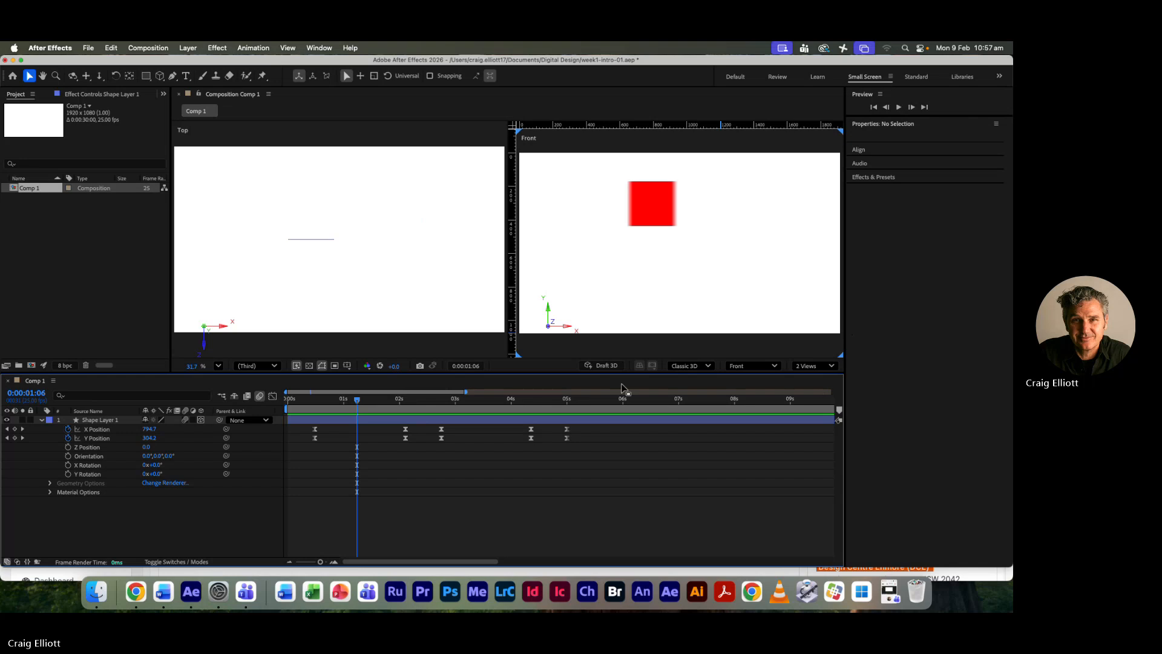
# - Return the composition to one view and turn off 3D for the square's layer
pyautogui.click(823, 367)
pyautogui.click(817, 383)
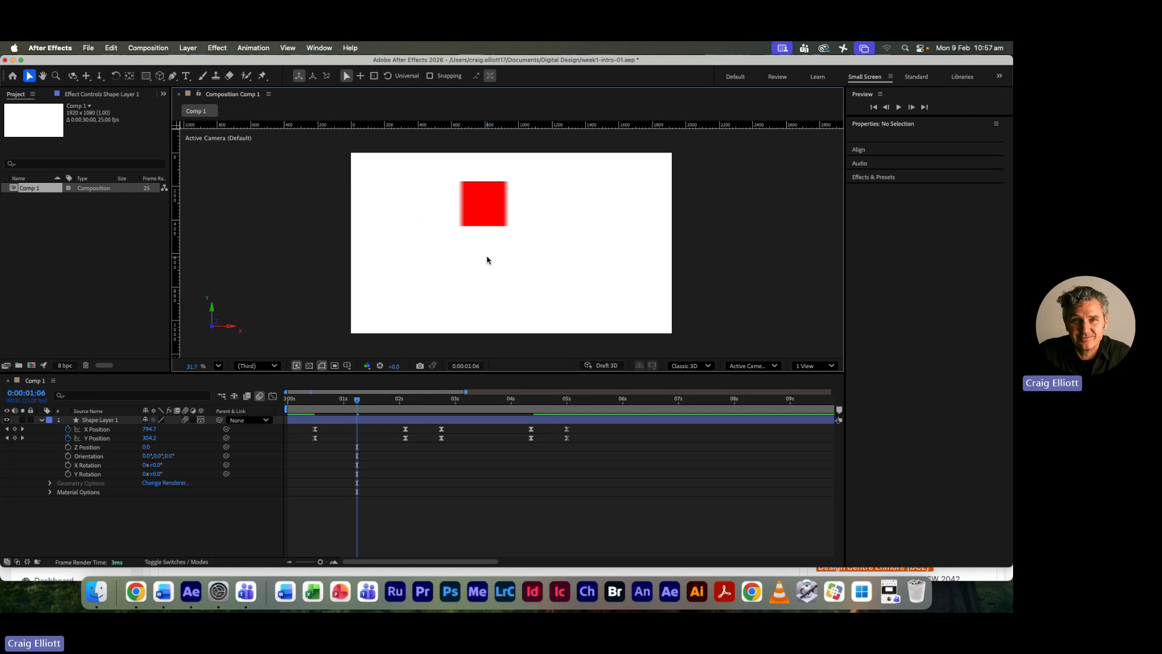
pyautogui.click(201, 420)
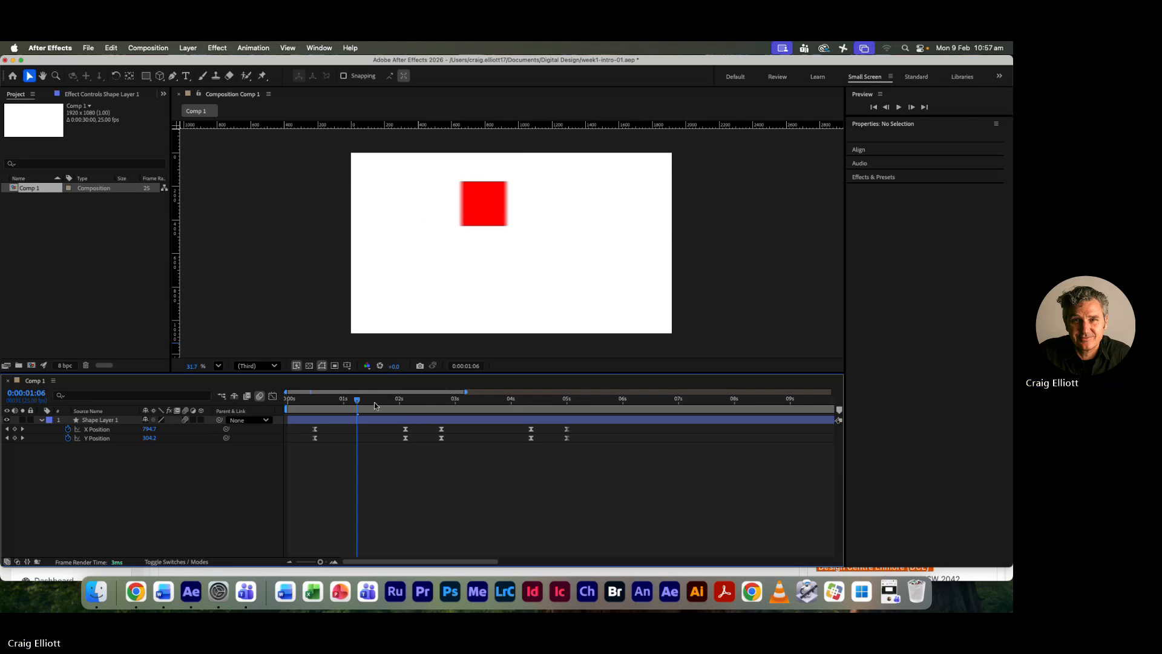
# - Preview the square's movement from the start of the composition, stopping at 0:00:05:12
pyautogui.moveTo(356, 401); pyautogui.dragTo(289, 401)
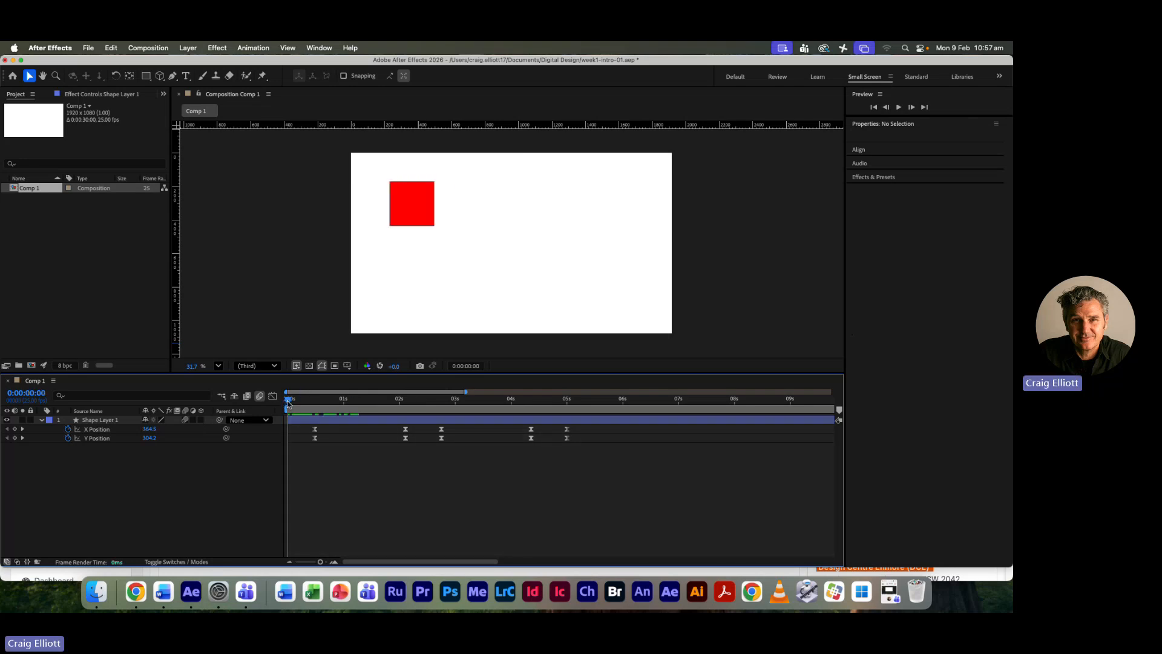
pyautogui.press('space')
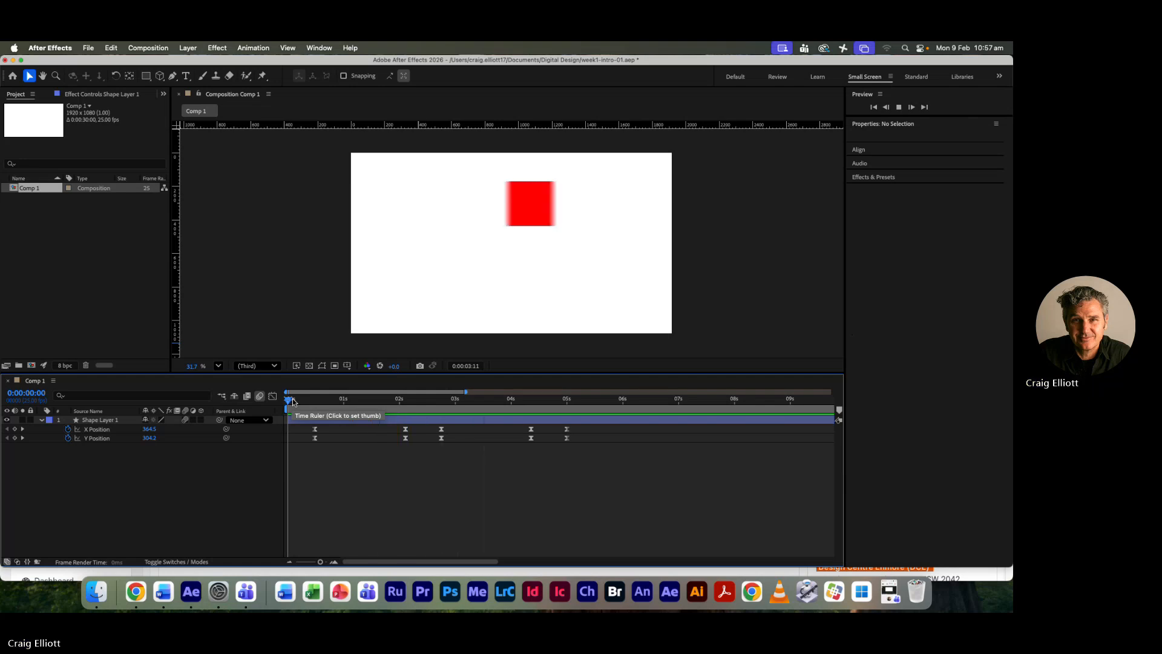
pyautogui.press('space')
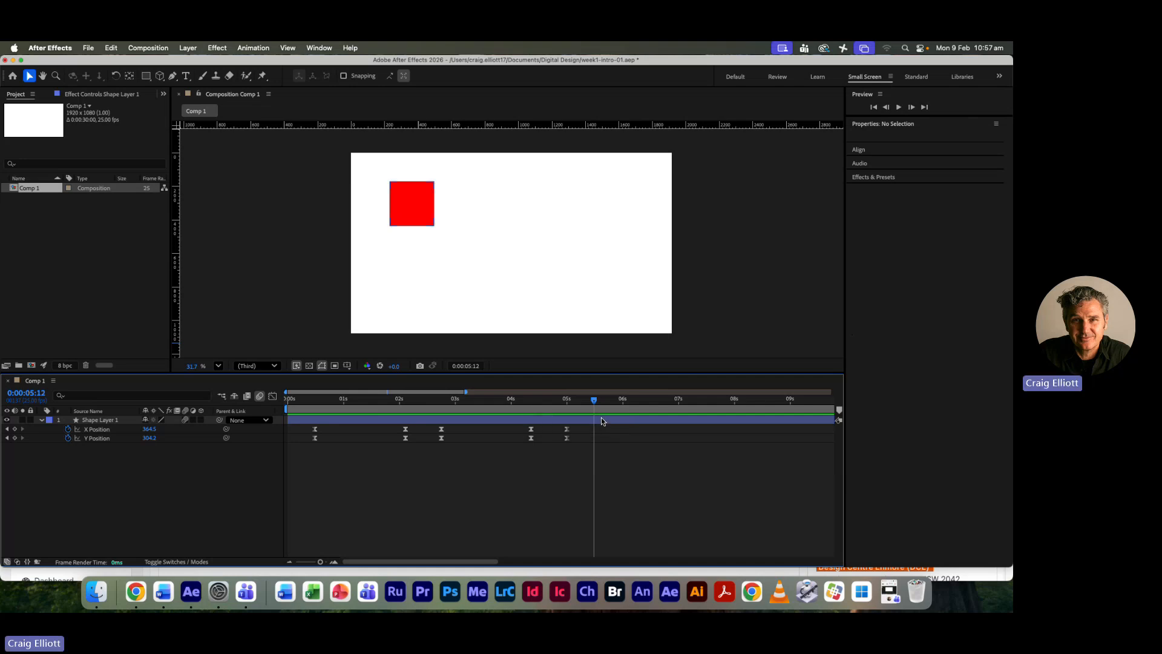
# - Select the square's layer, show its Anchor Point alongside Position, and repeatedly reveal and hide its keyframed properties, ending with them hidden
pyautogui.click(330, 421)
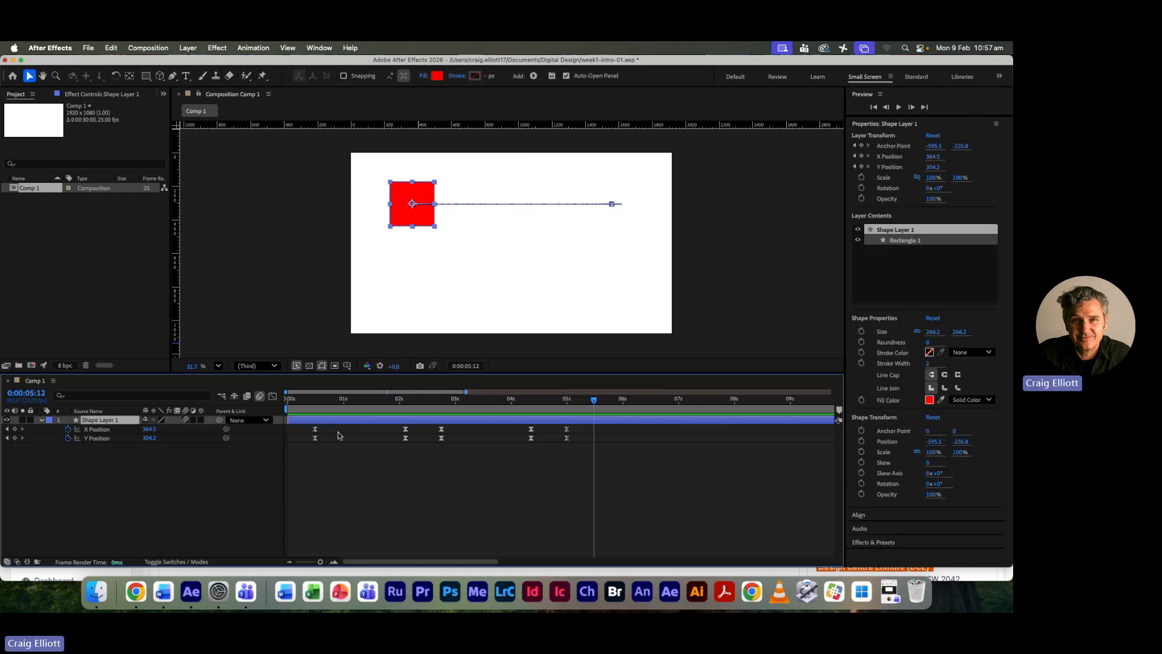
pyautogui.hotkey('shift', 'a')
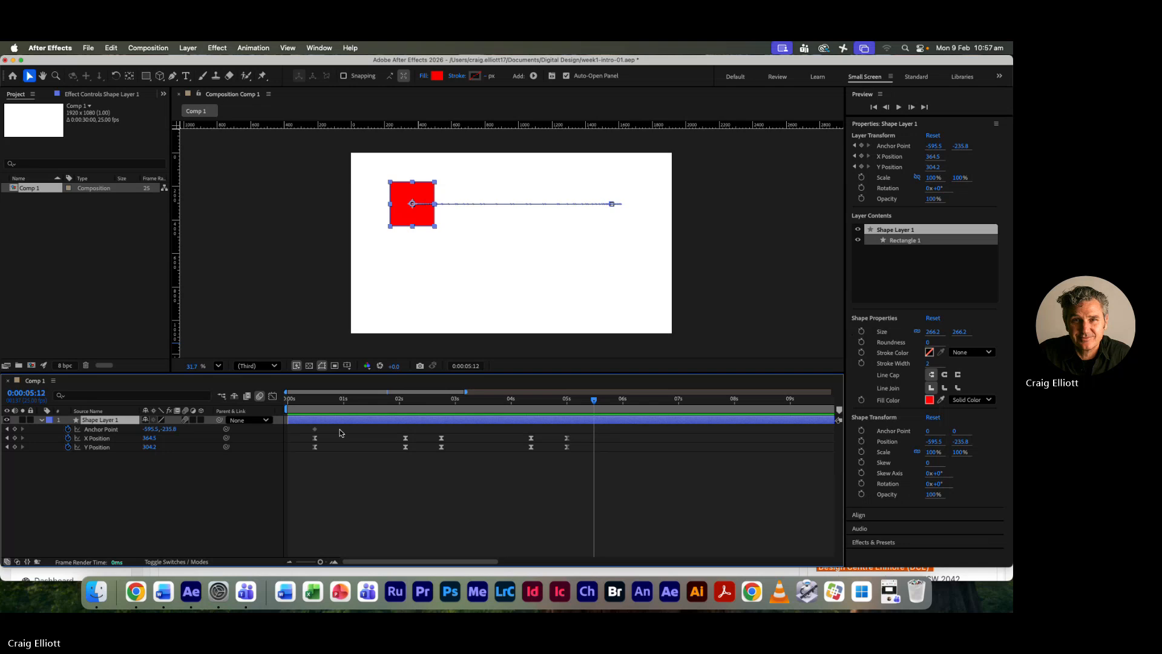
pyautogui.press('u')
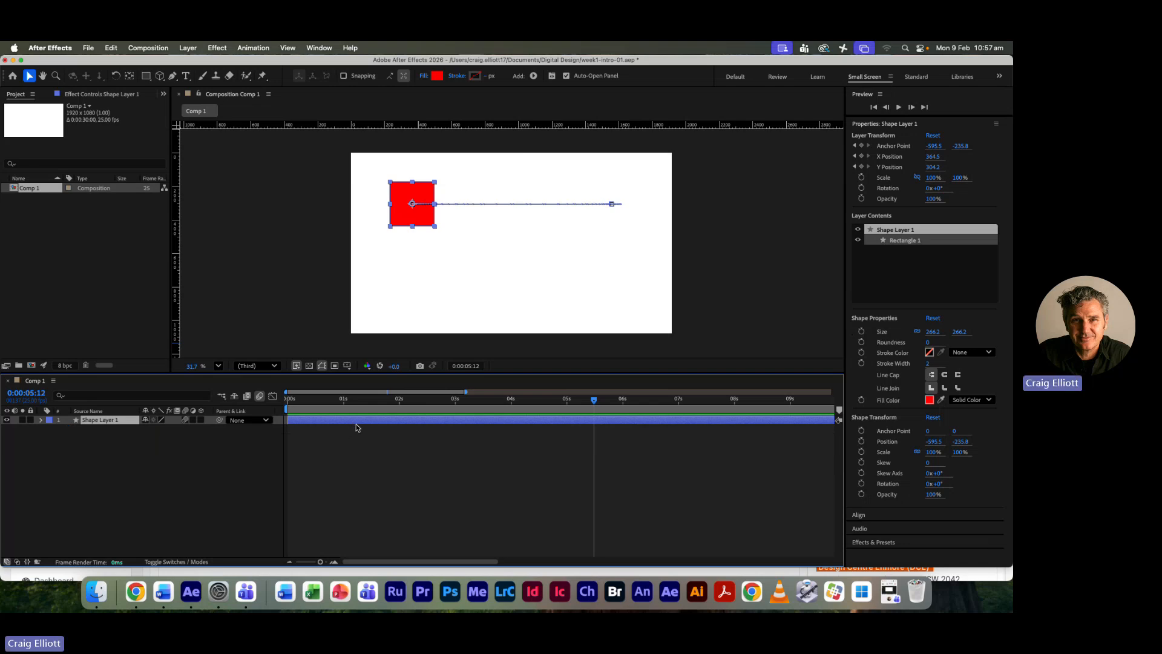
pyautogui.click(356, 425)
pyautogui.click(355, 420)
pyautogui.press('u')
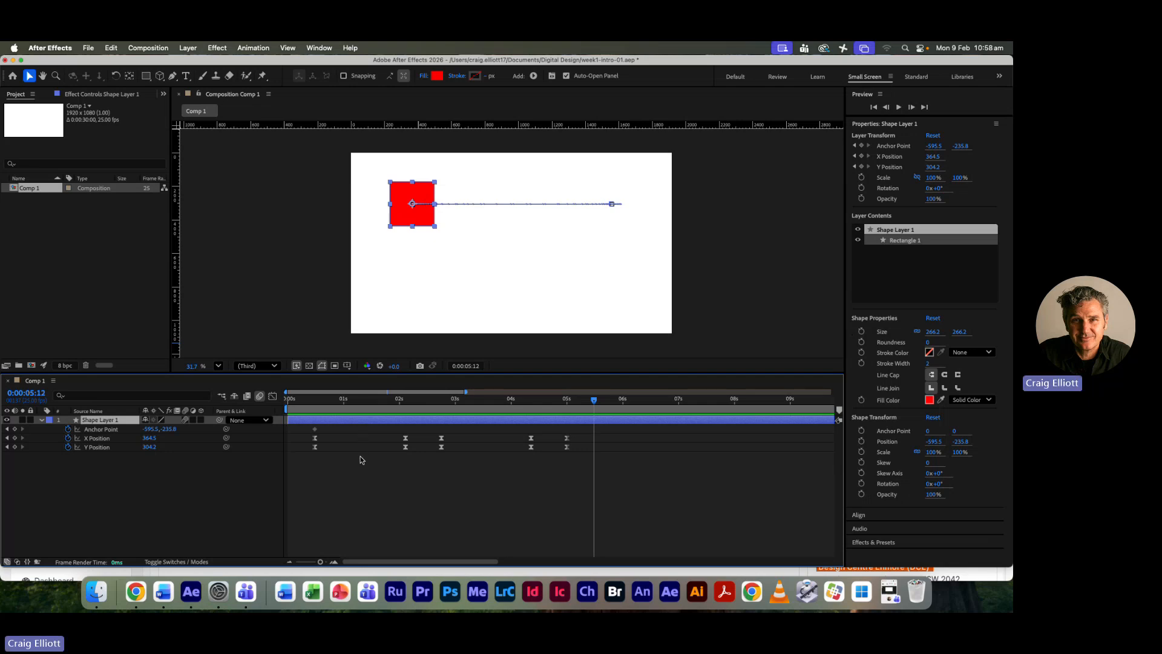
pyautogui.press('u')
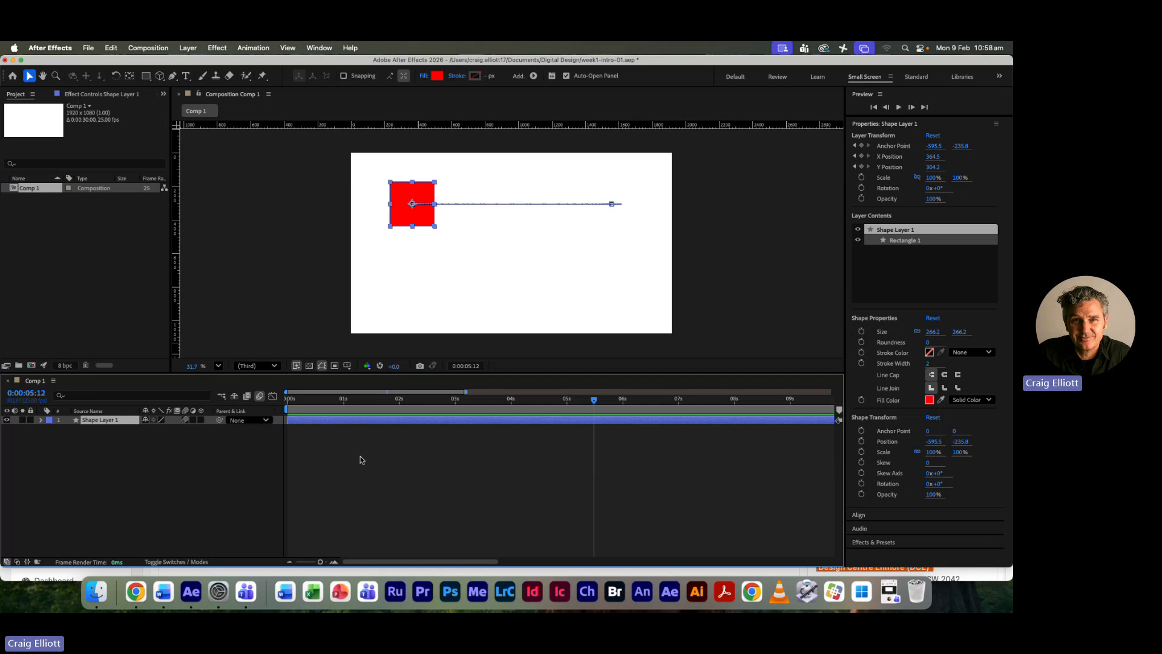
pyautogui.press('u')
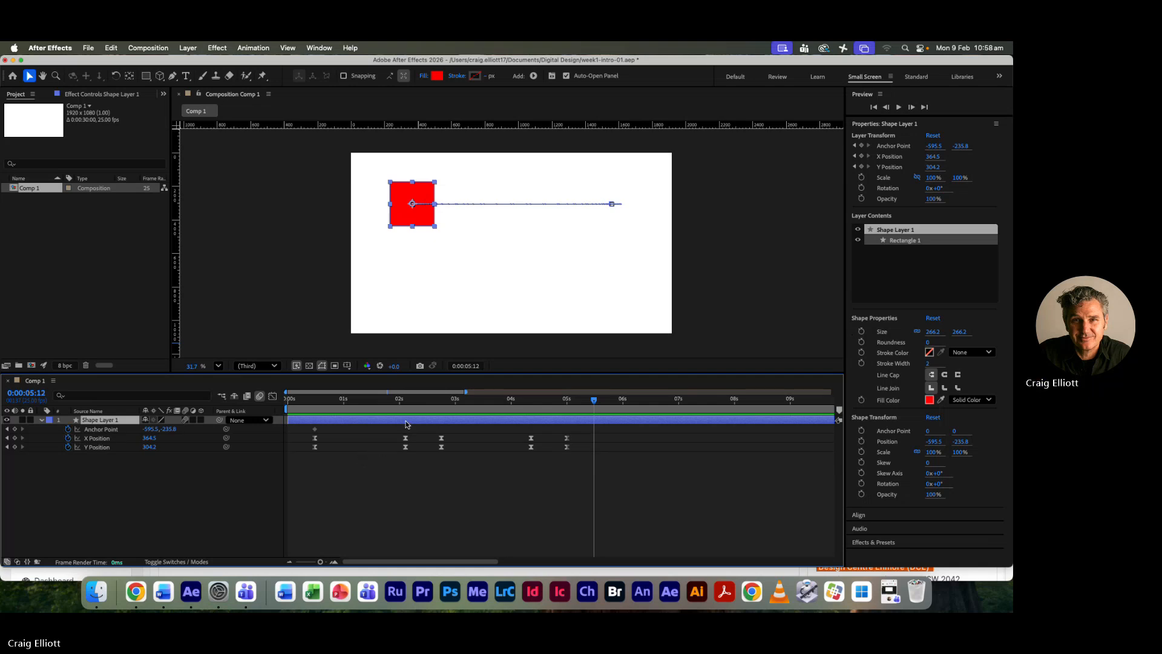
pyautogui.press('u')
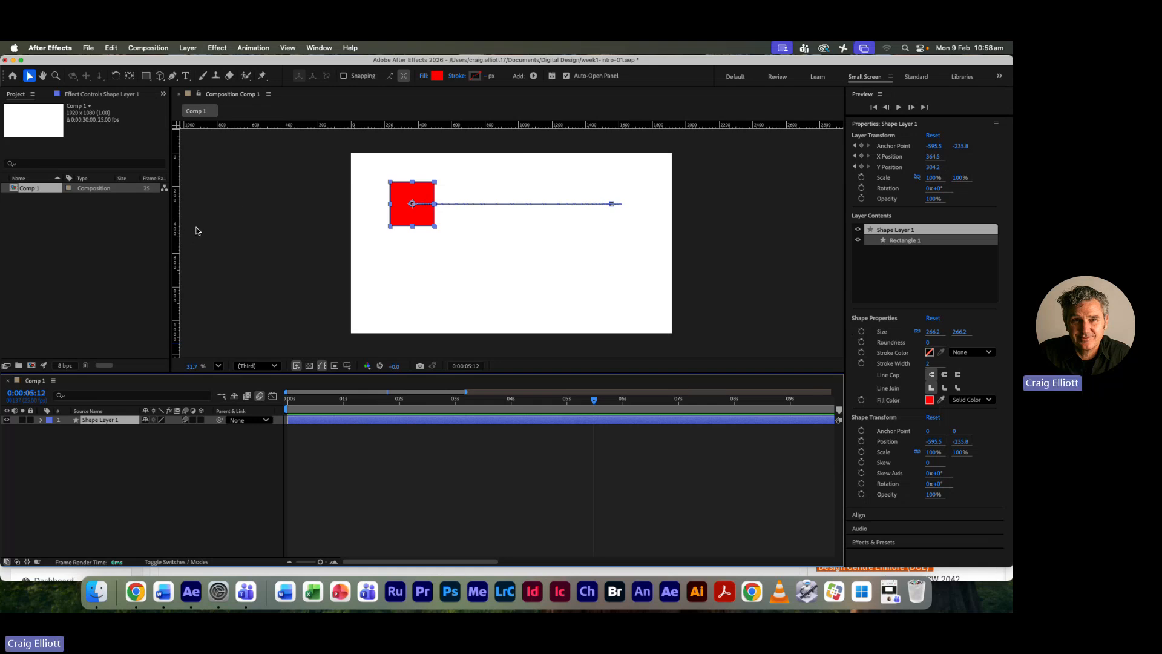
# - Duplicate the red square's layer and select both shape layers
pyautogui.click(111, 48)
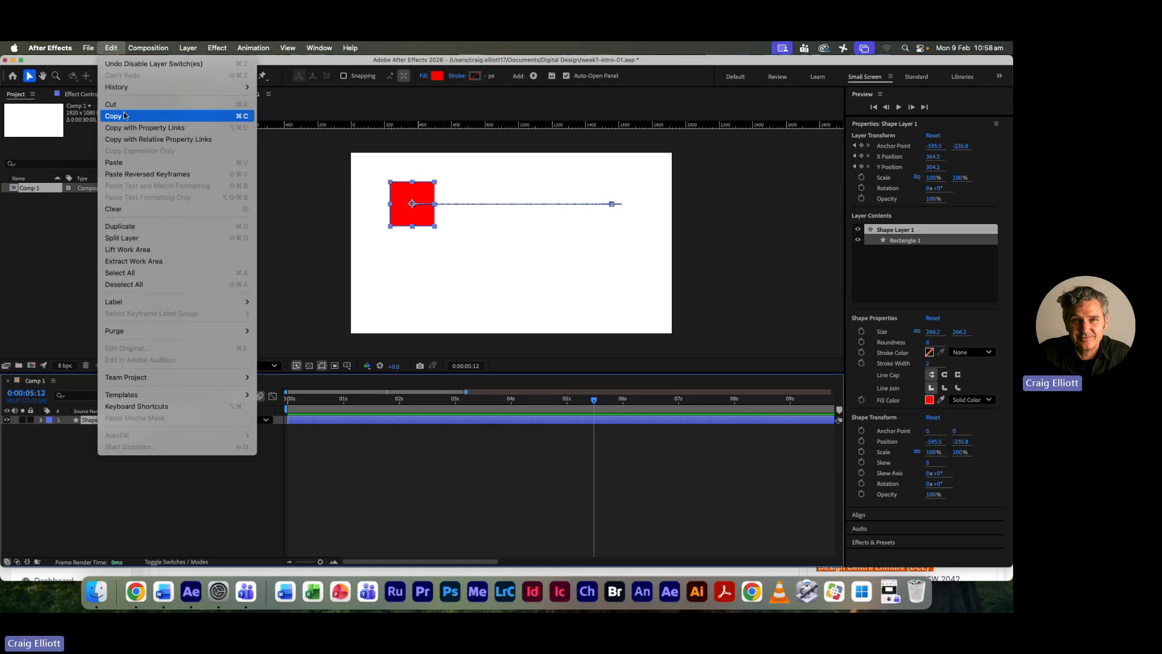
pyautogui.click(134, 227)
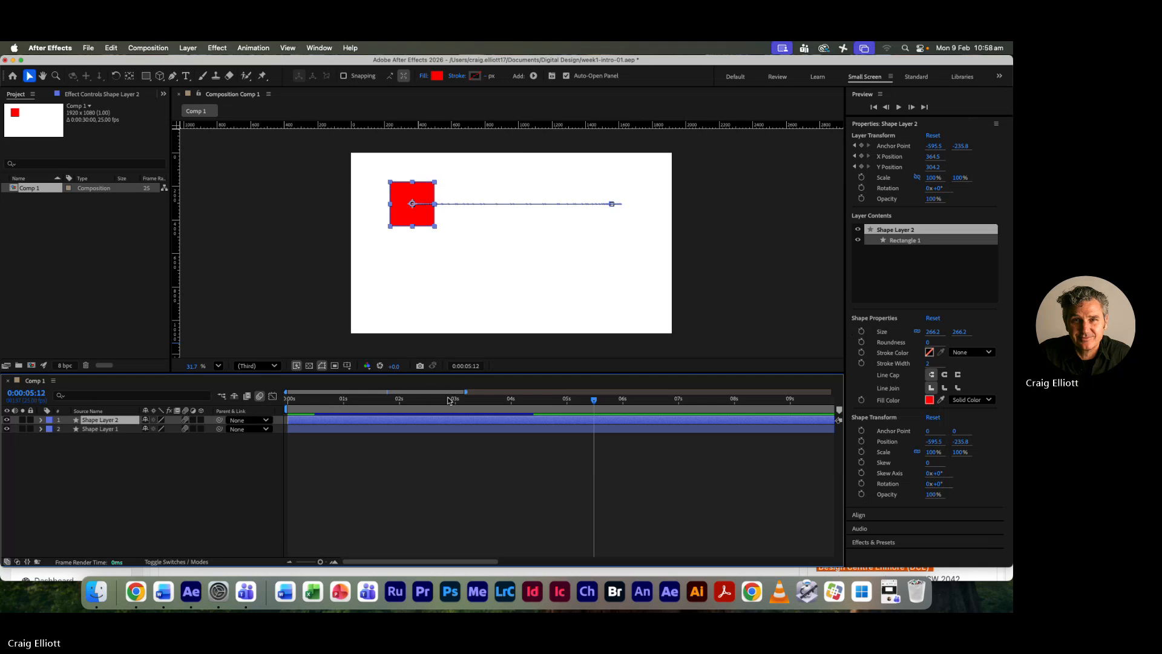
pyautogui.keyDown('shift'); pyautogui.click(428, 429); pyautogui.keyUp('shift')
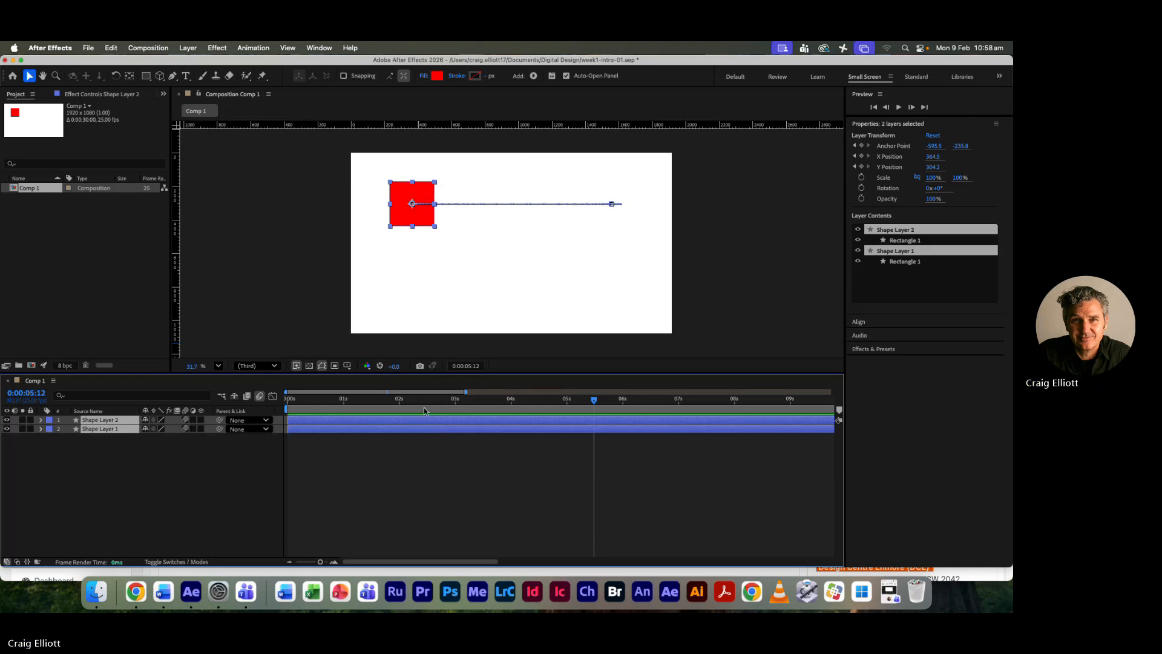
# - Expand the duplicate layer's rectangle fill and set its color to cyan, 00F1FF
pyautogui.click(41, 420)
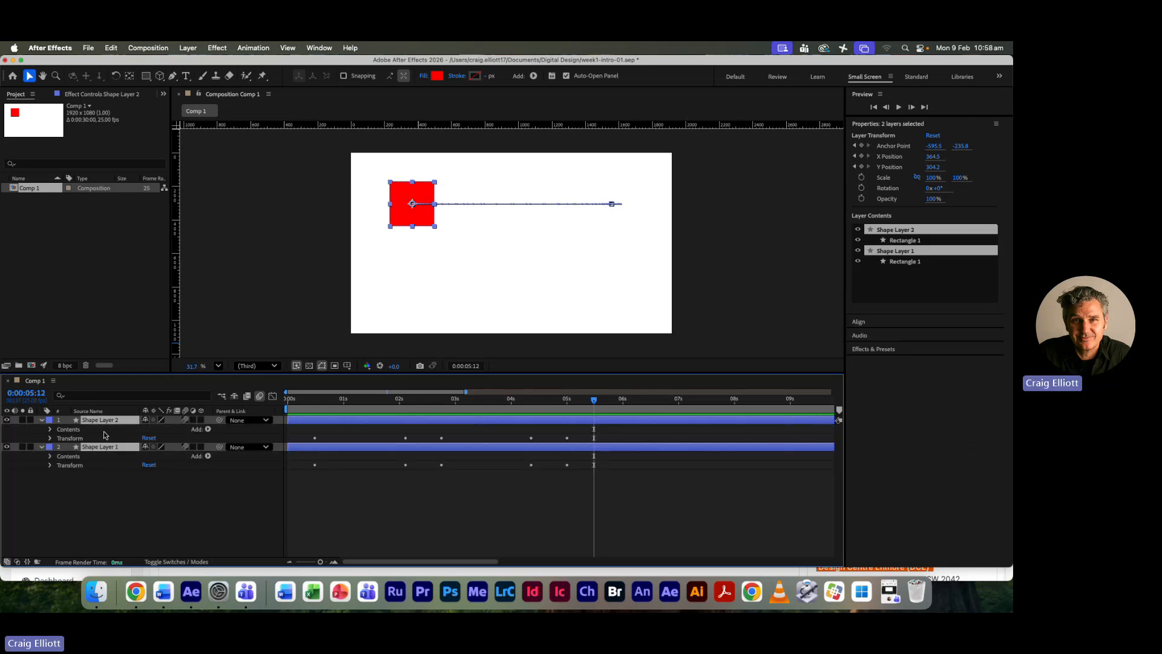
pyautogui.click(51, 429)
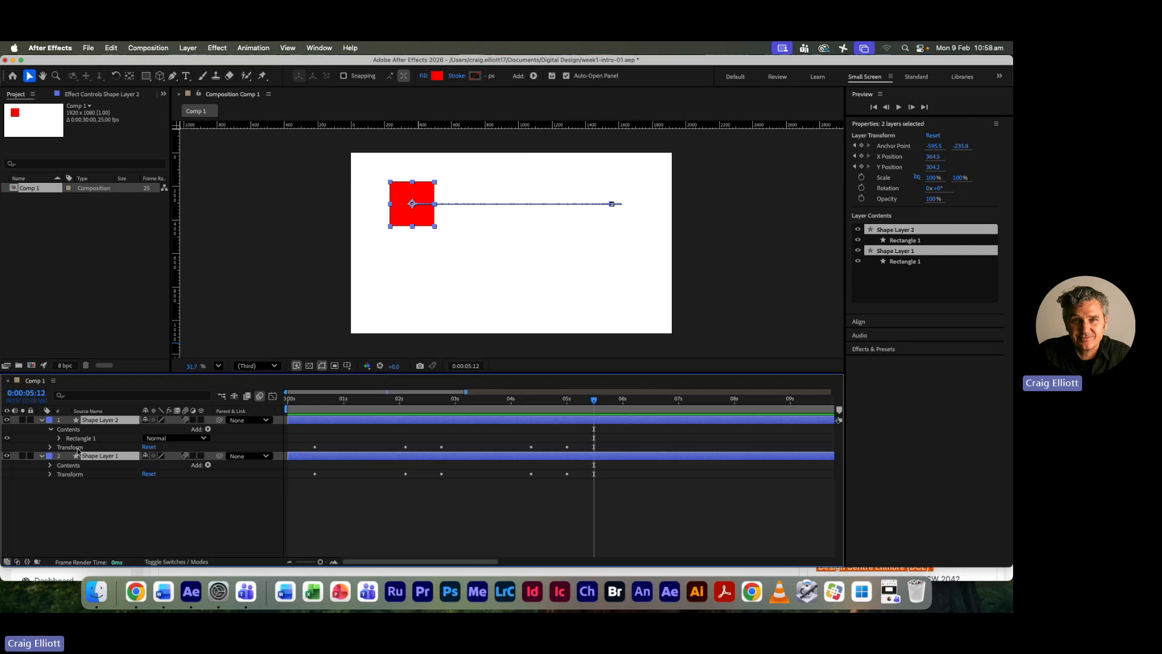
pyautogui.click(59, 439)
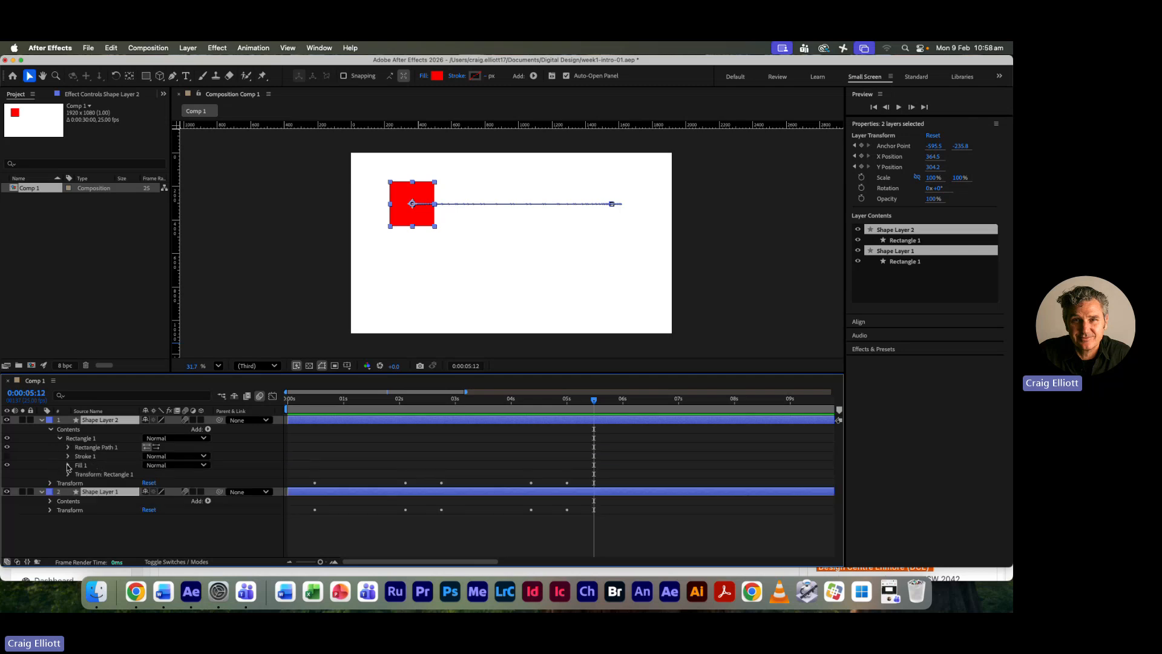
pyautogui.click(69, 465)
pyautogui.click(149, 492)
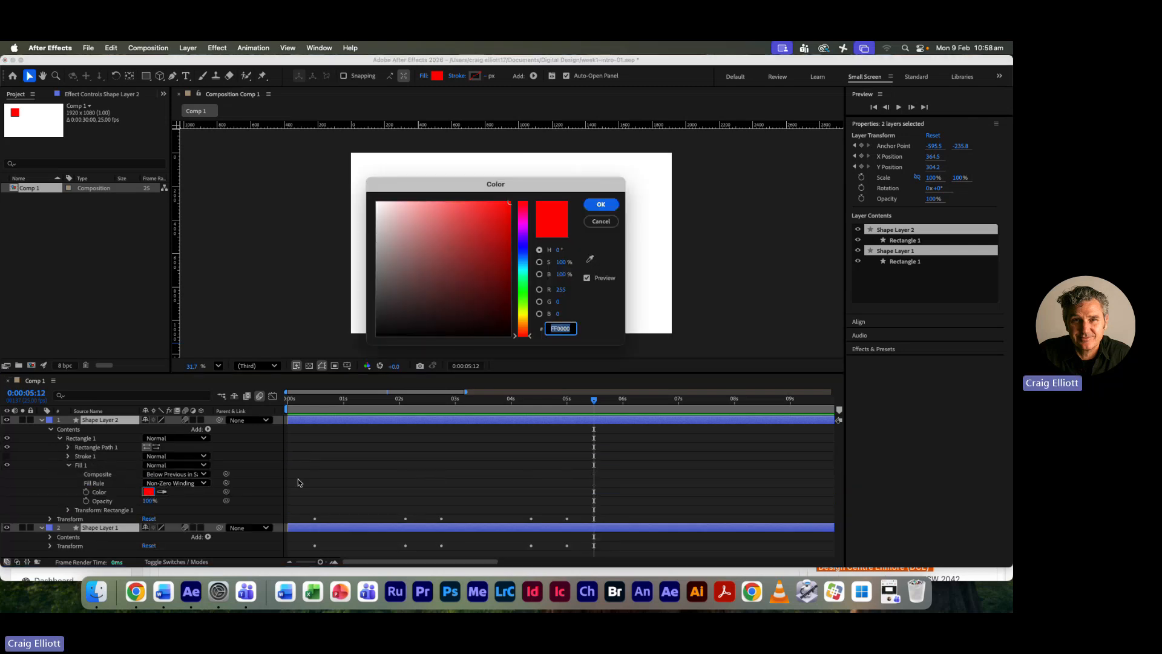
pyautogui.click(522, 267)
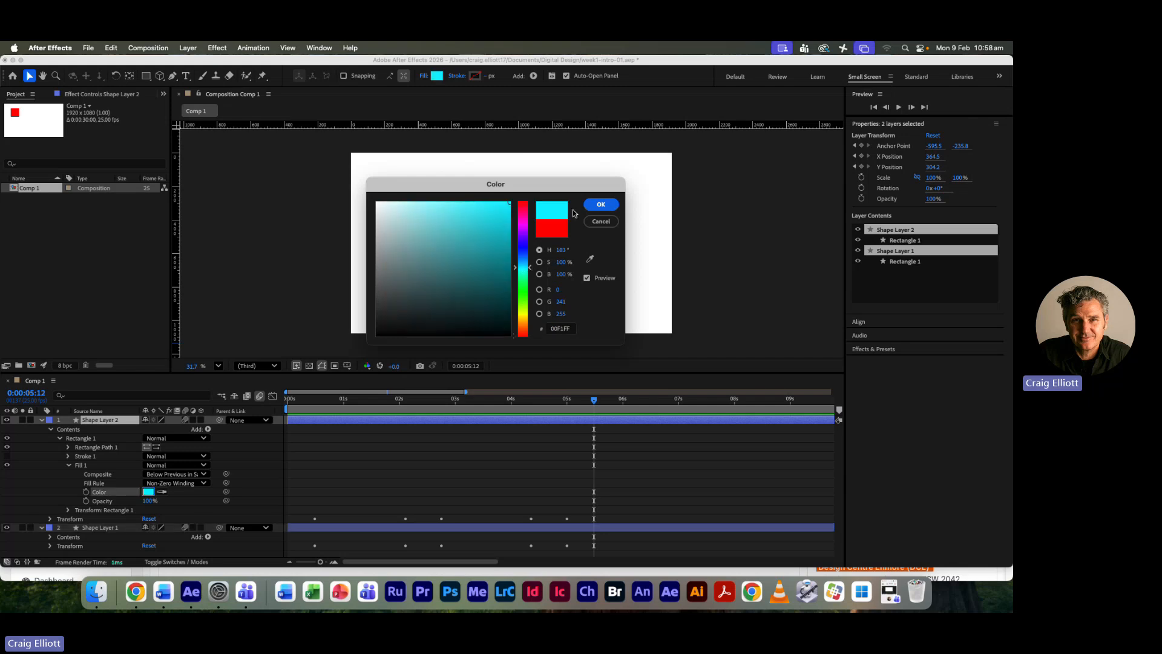
pyautogui.click(601, 204)
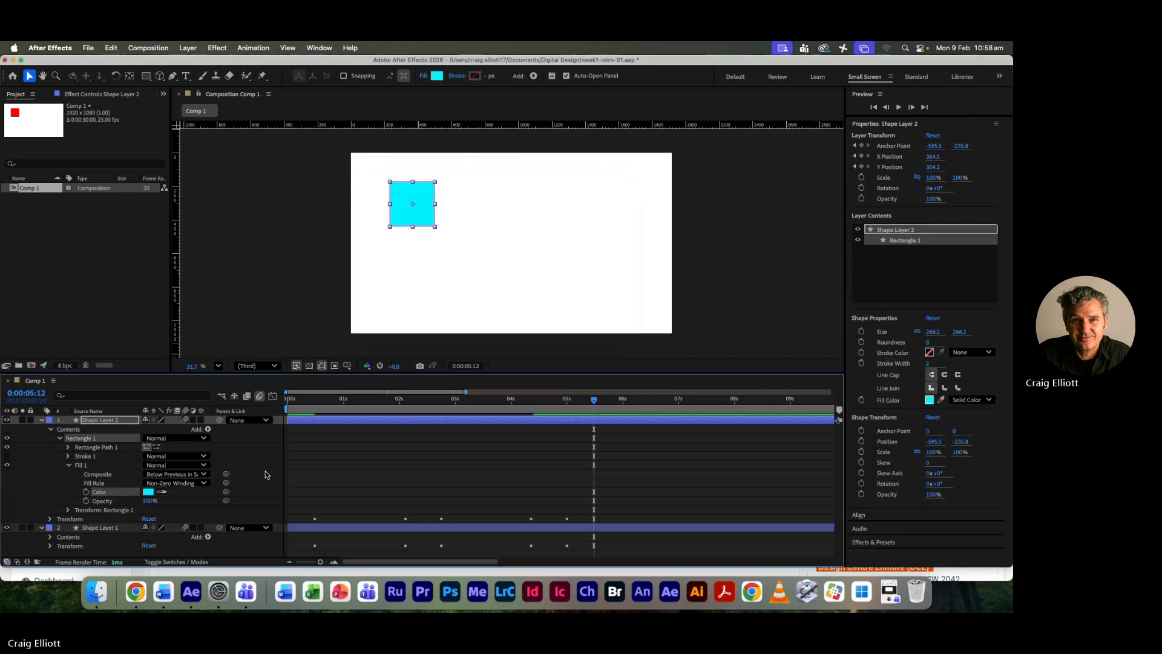
# - Collapse the cyan layer's contents, select both shape layers and reveal only their keyframed properties
pyautogui.click(51, 429)
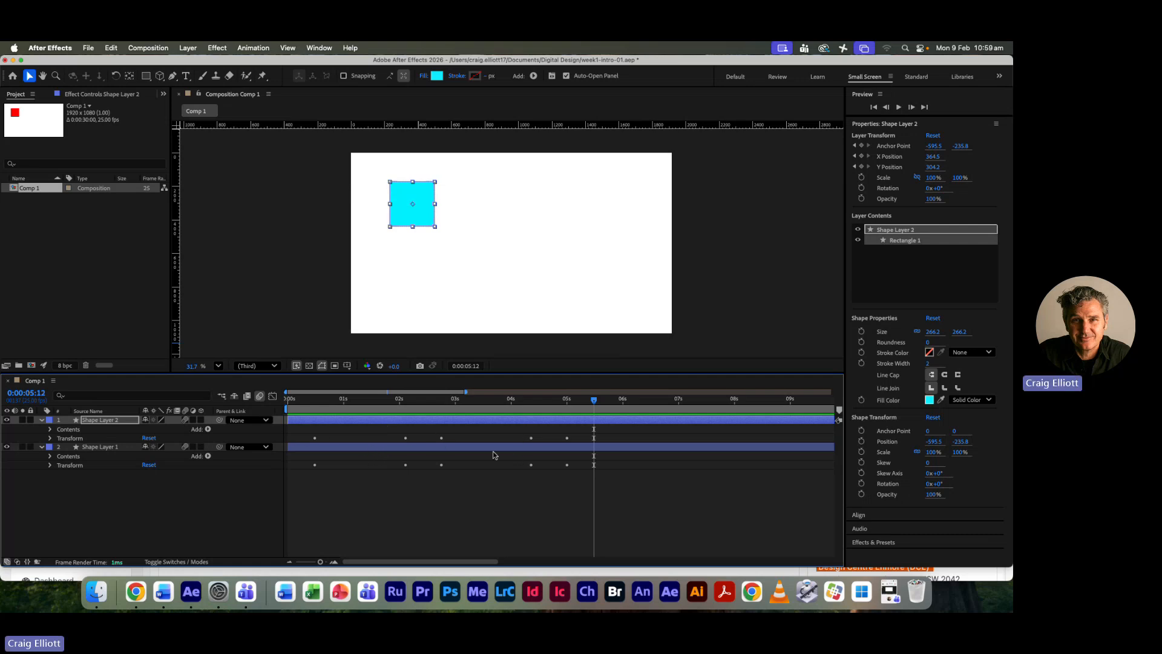
pyautogui.click(317, 436)
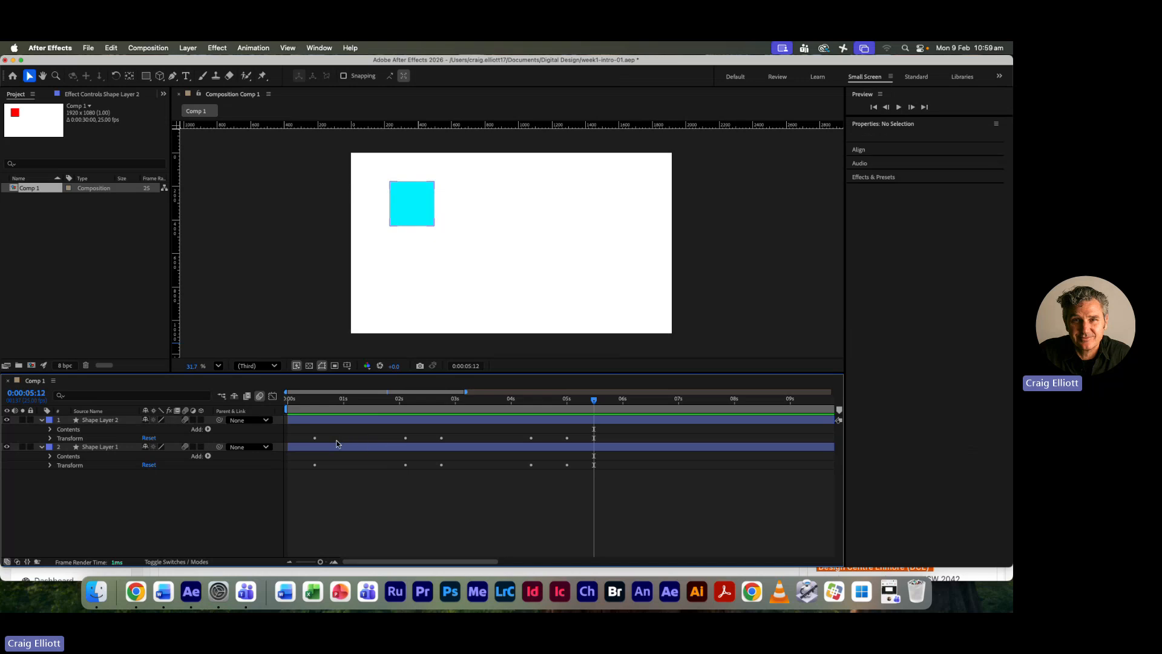
pyautogui.click(382, 419)
pyautogui.keyDown('shift'); pyautogui.click(388, 448); pyautogui.keyUp('shift')
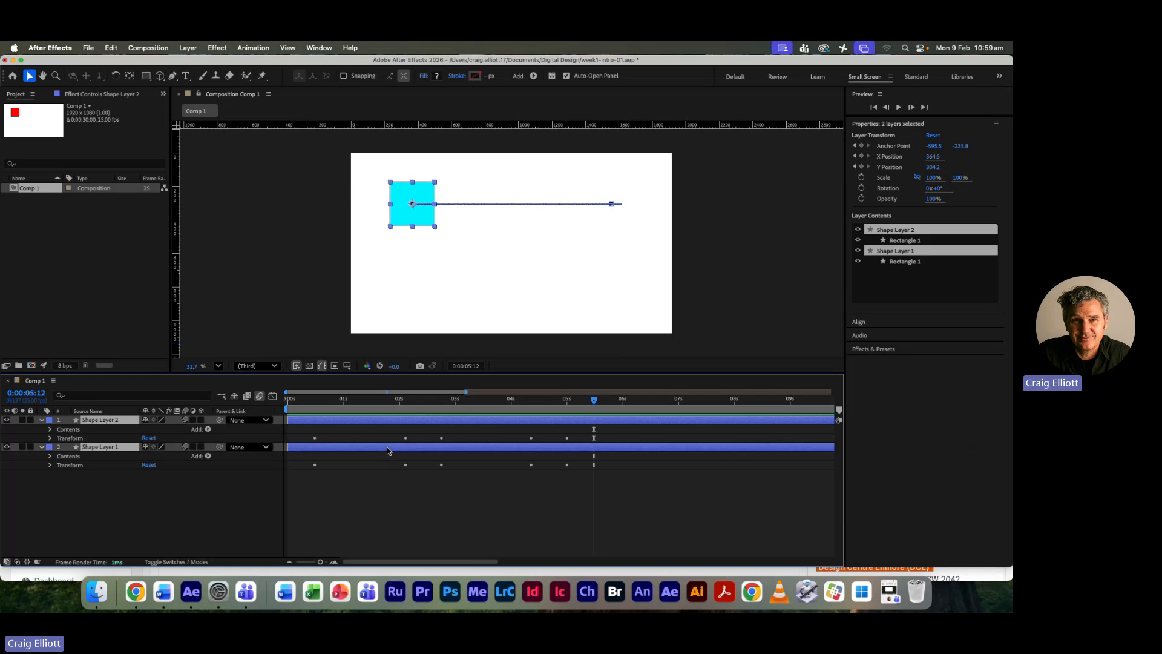
pyautogui.press('u')
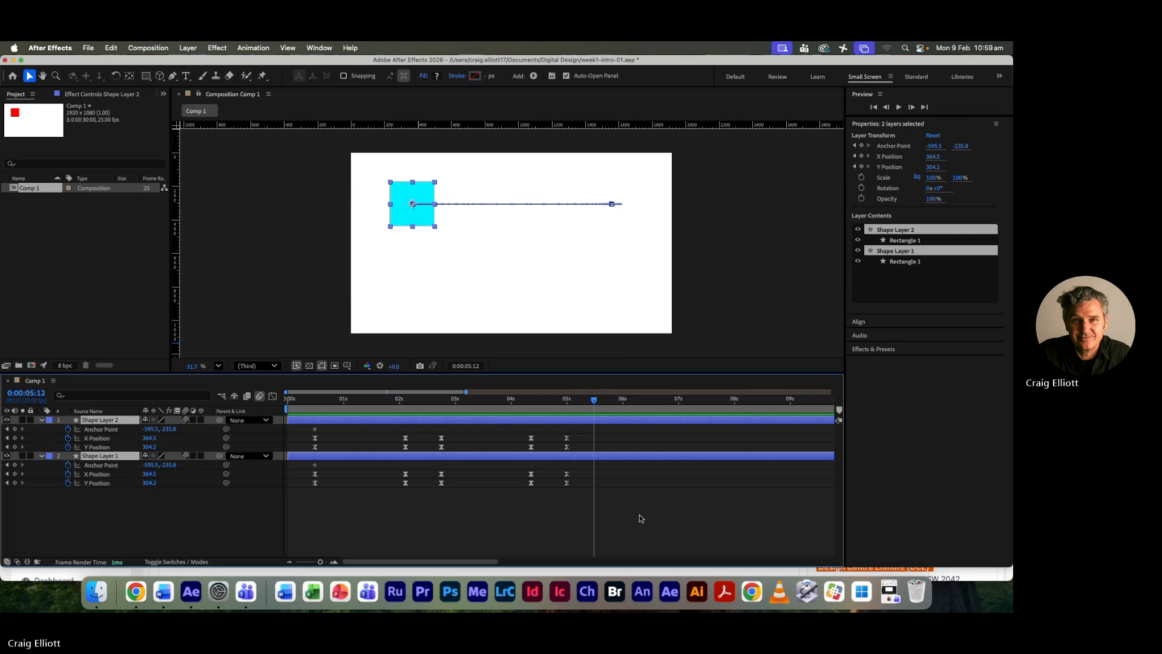
# - Select all the red square's Anchor Point, X Position and Y Position keyframes and shift them about half a second later
pyautogui.moveTo(639, 519); pyautogui.dragTo(299, 473)
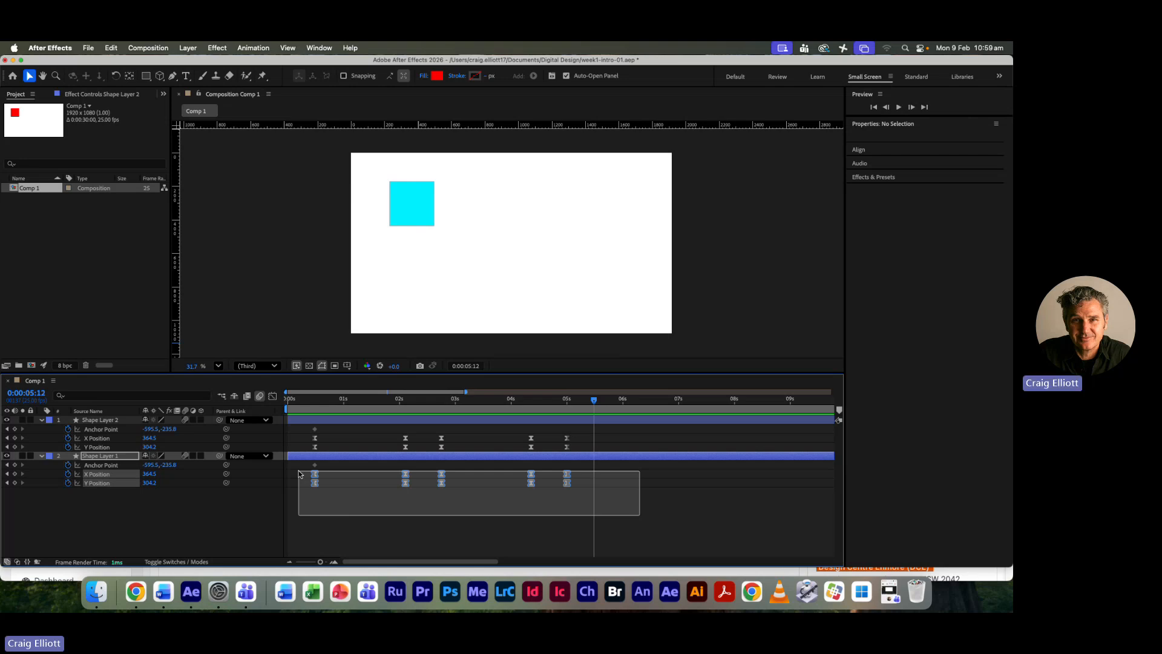
pyautogui.moveTo(298, 472); pyautogui.dragTo(300, 465)
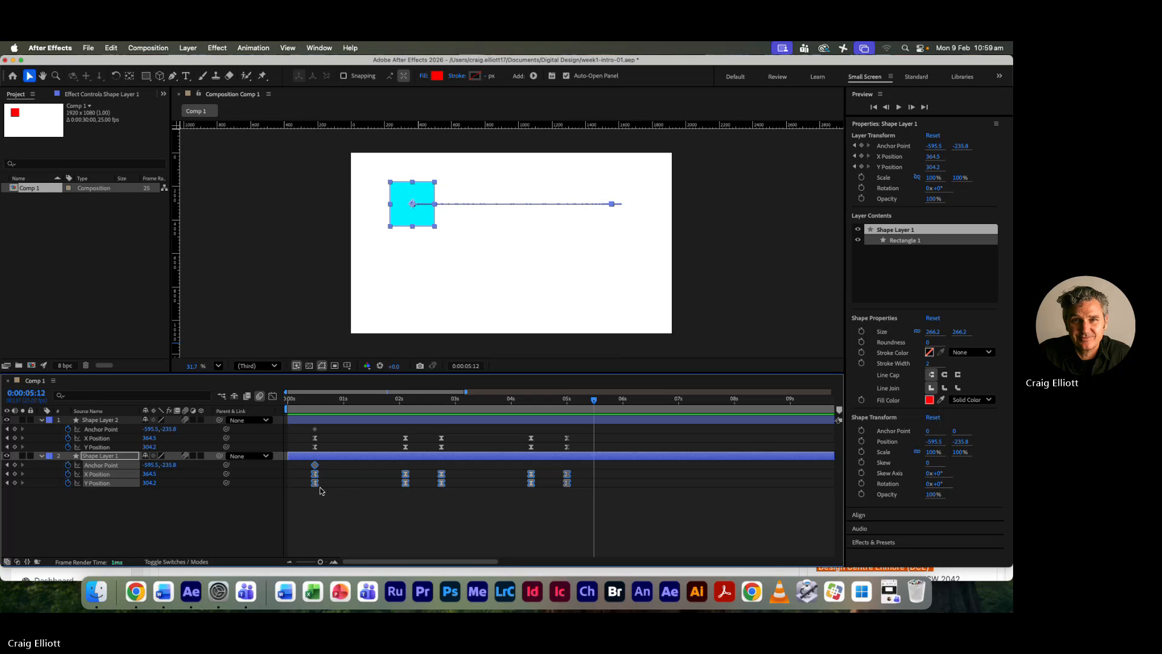
pyautogui.moveTo(315, 483); pyautogui.dragTo(343, 485)
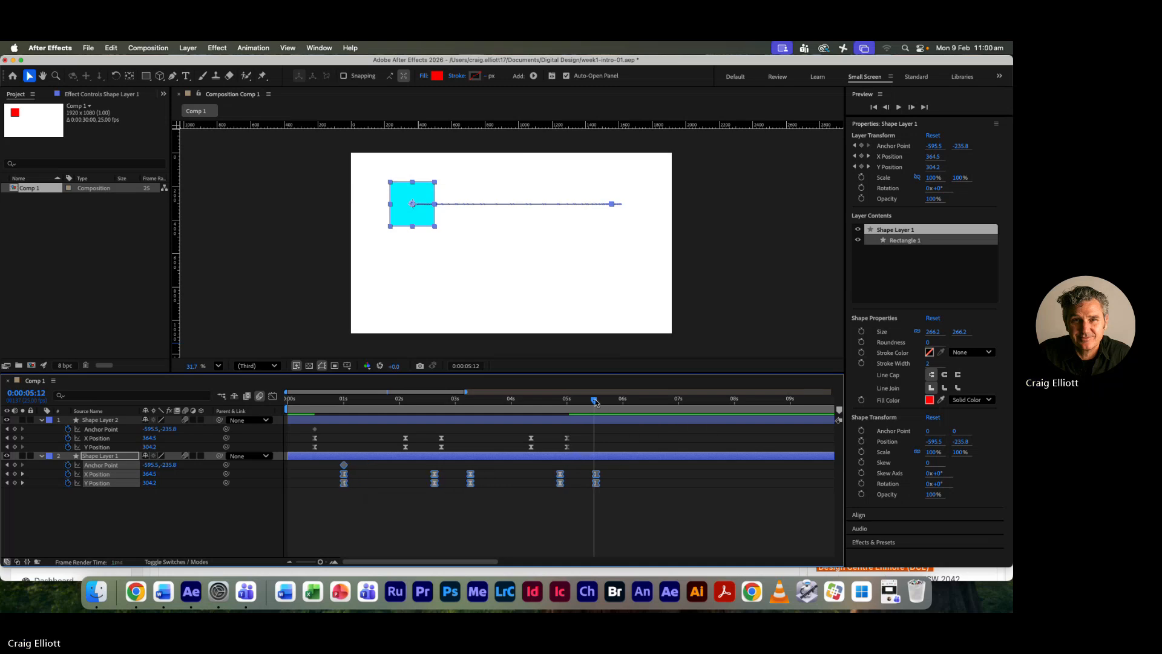
# - Preview the two squares' offset movement twice from the start of the composition
pyautogui.moveTo(594, 401); pyautogui.dragTo(297, 389)
pyautogui.press('space')
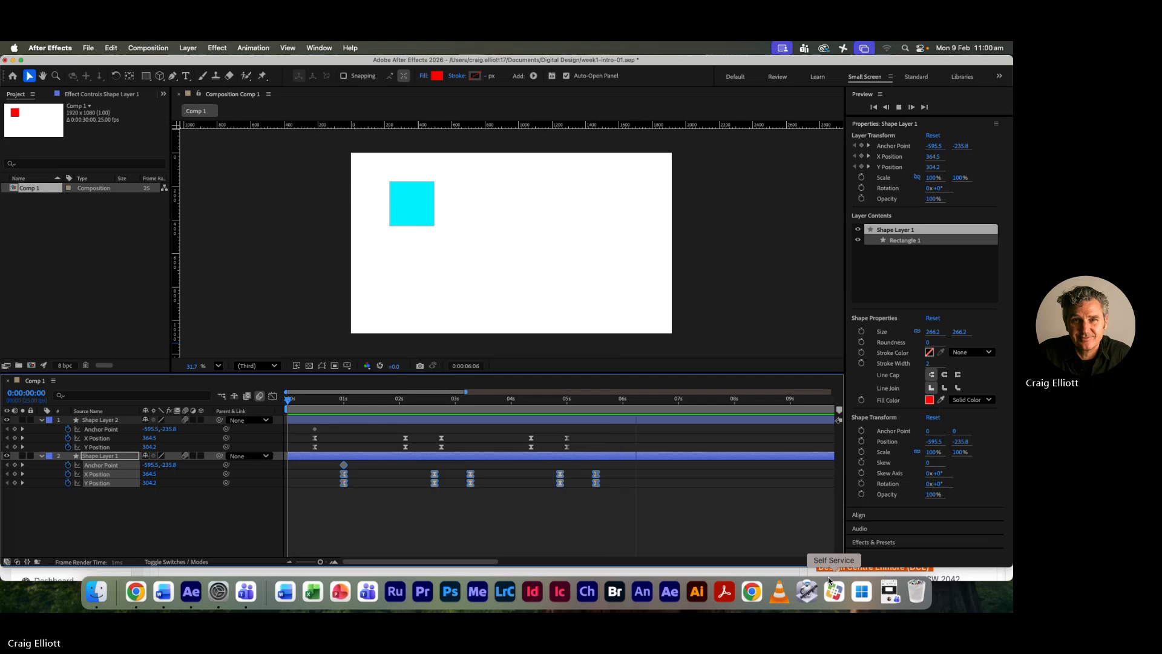
pyautogui.press('space')
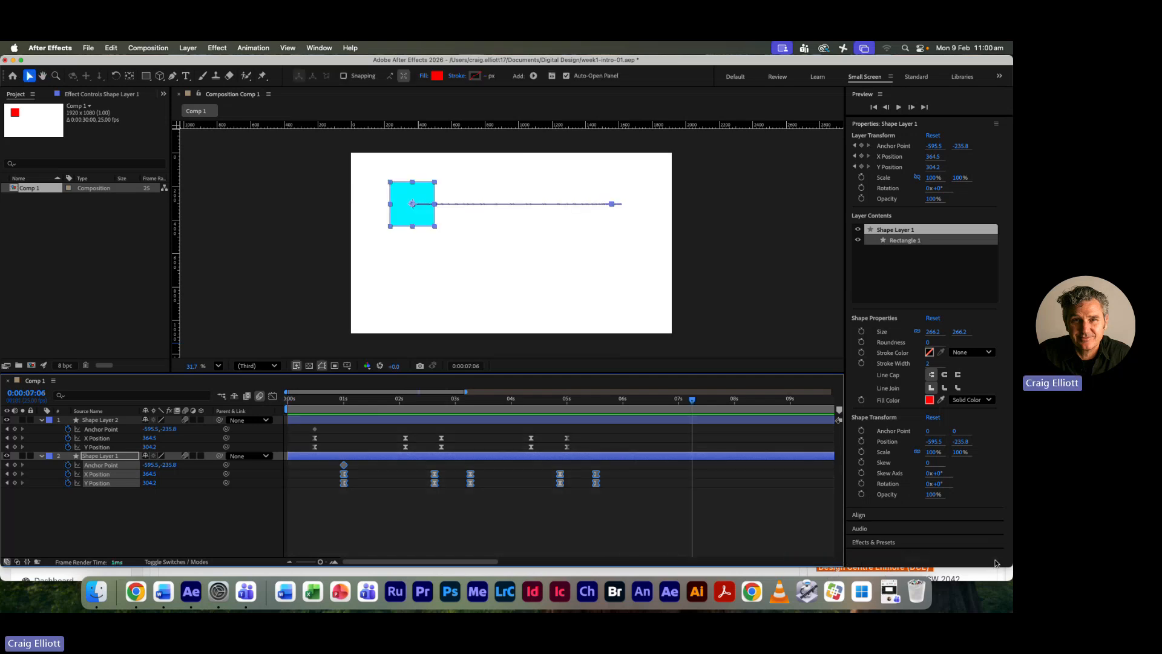
pyautogui.moveTo(692, 399); pyautogui.dragTo(220, 354)
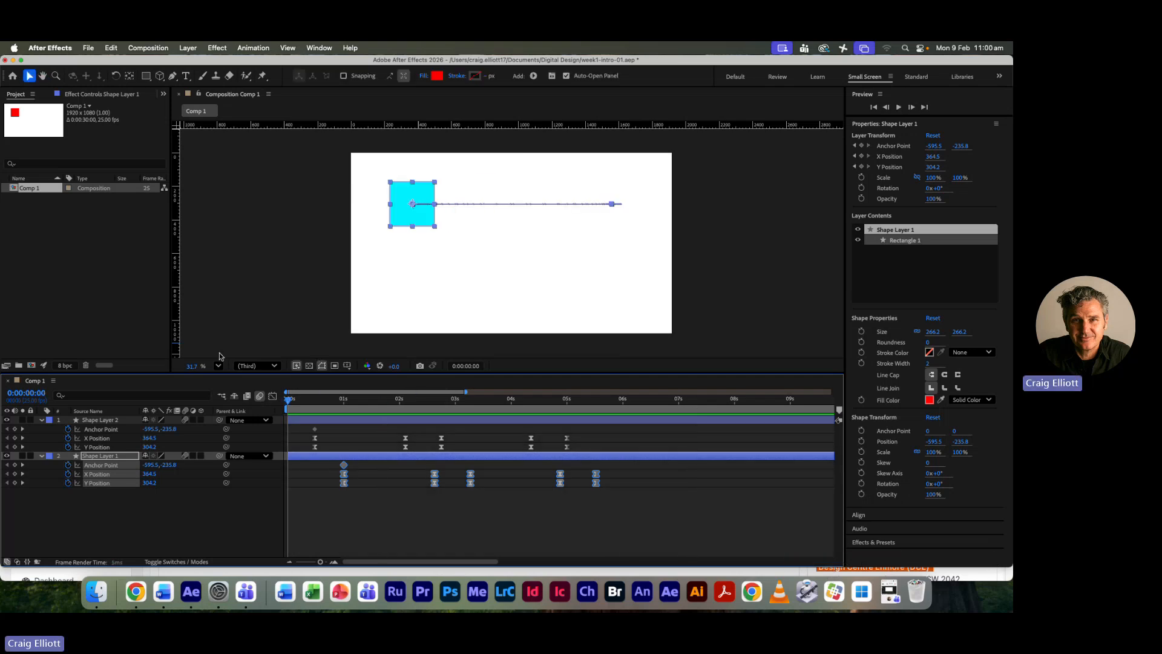
pyautogui.press('space')
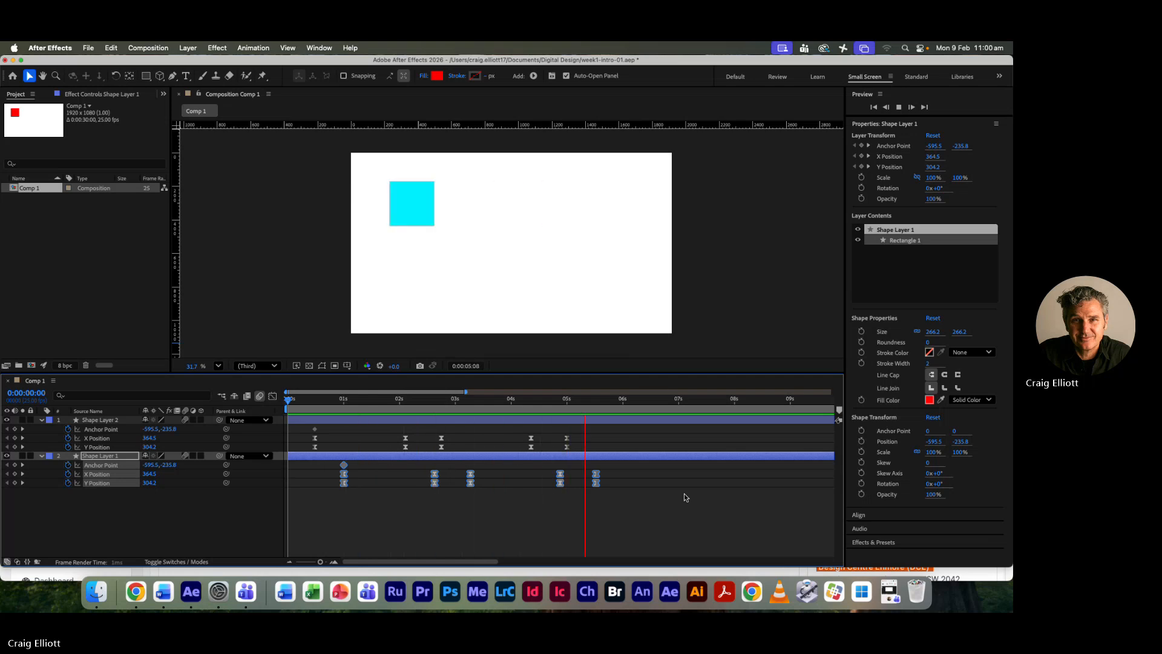
pyautogui.press('space')
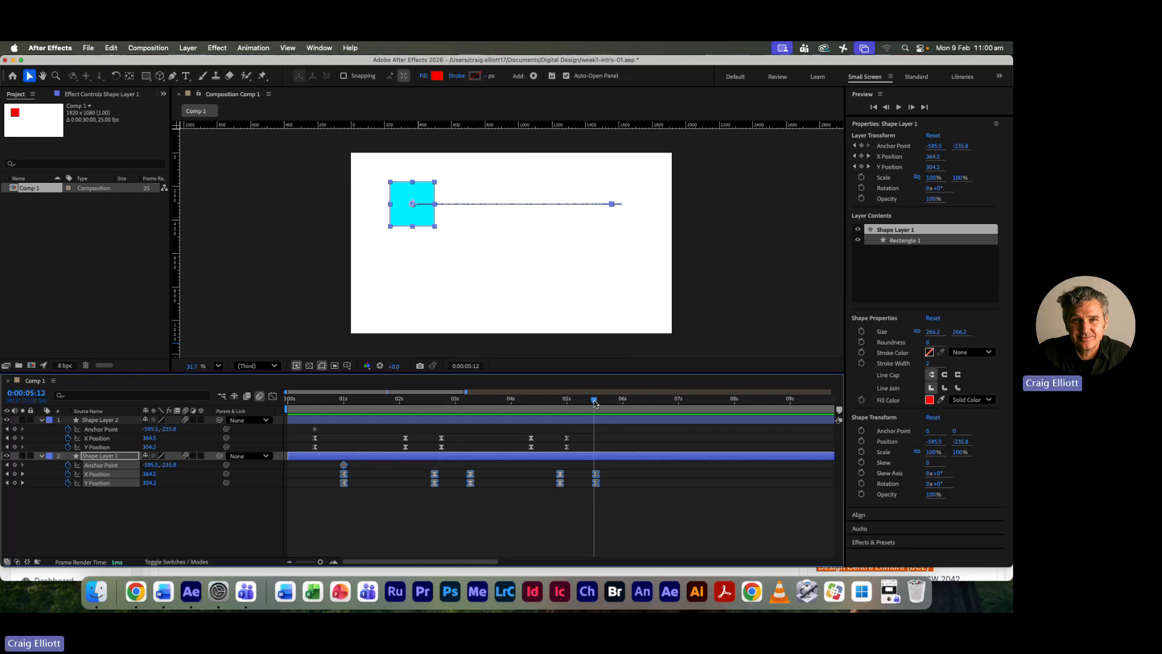
# - Try moving the cyan square straight below the red one at 0:00:05:13, to a Y Position of 783.5
pyautogui.moveTo(596, 404); pyautogui.dragTo(597, 403)
pyautogui.click(410, 420)
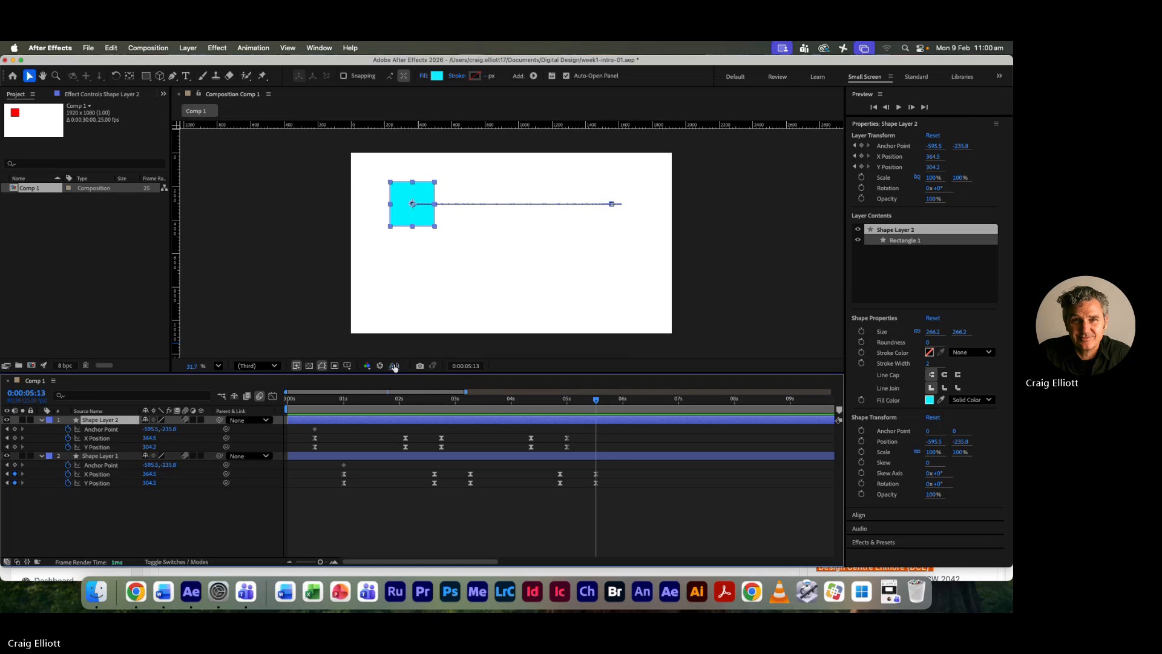
pyautogui.moveTo(423, 221); pyautogui.dragTo(416, 294)
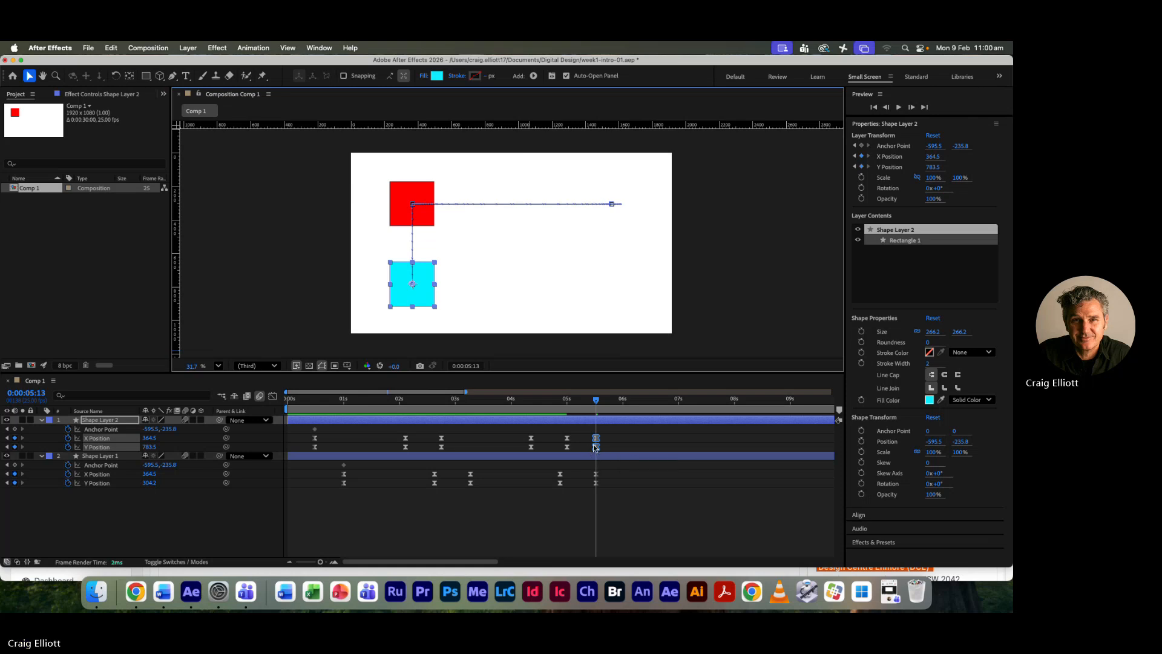
# - Preview the movement from 0:00:00:11 and undo the cyan square's downward move
pyautogui.moveTo(596, 399); pyautogui.dragTo(314, 392)
pyautogui.press('space')
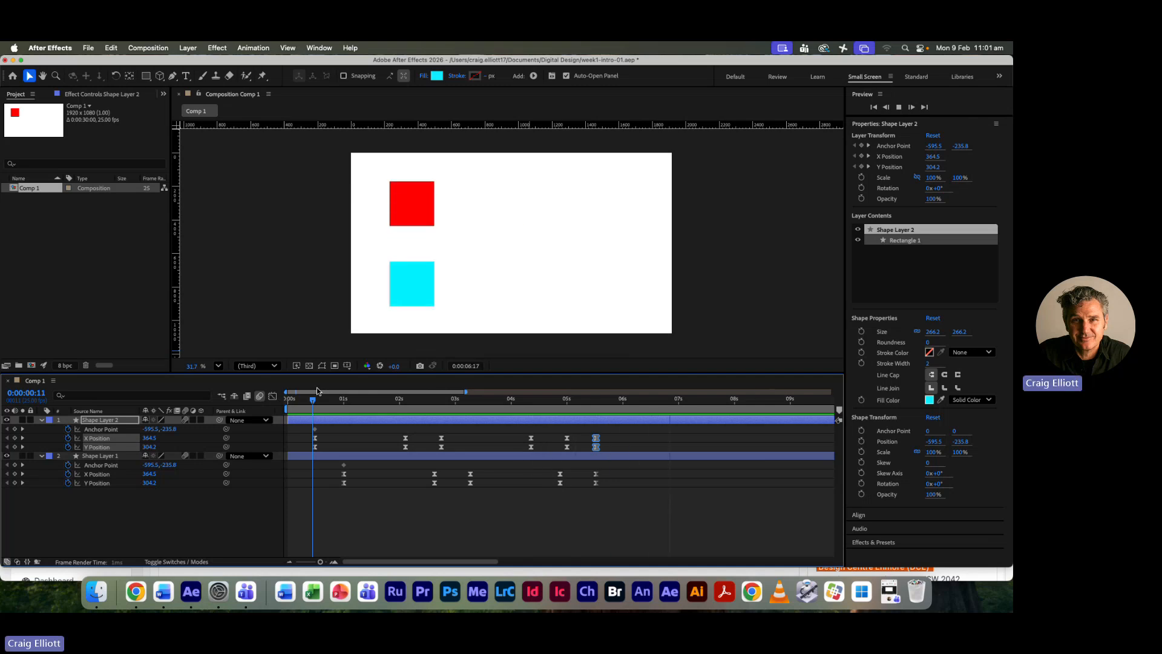
pyautogui.press('space')
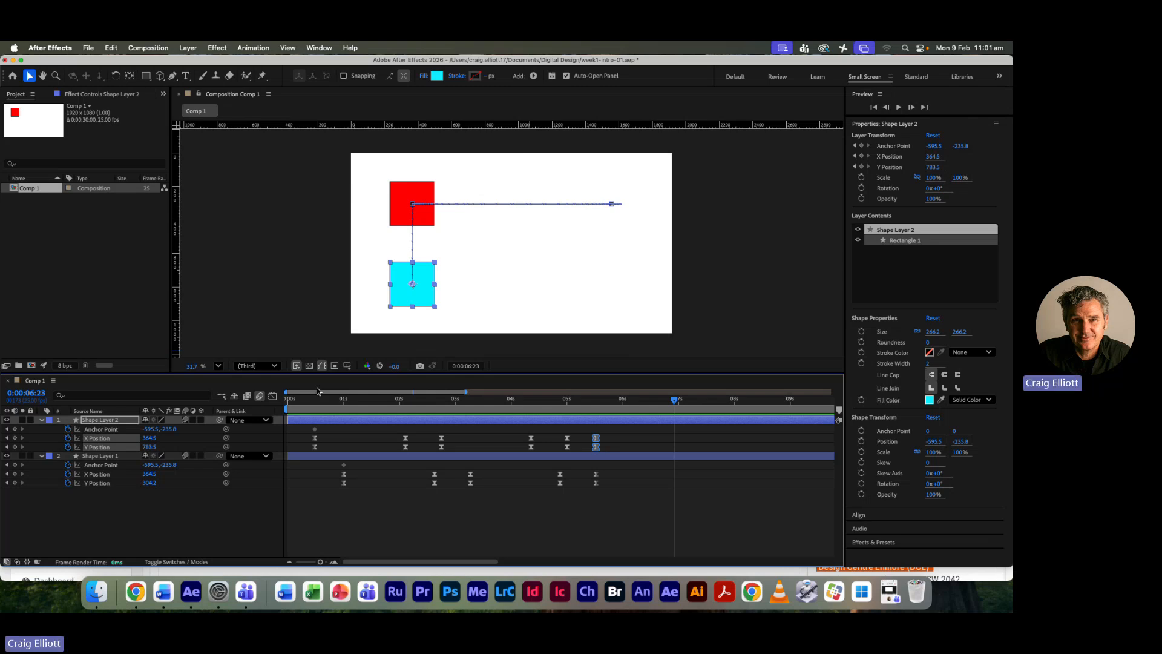
pyautogui.press('super+z')
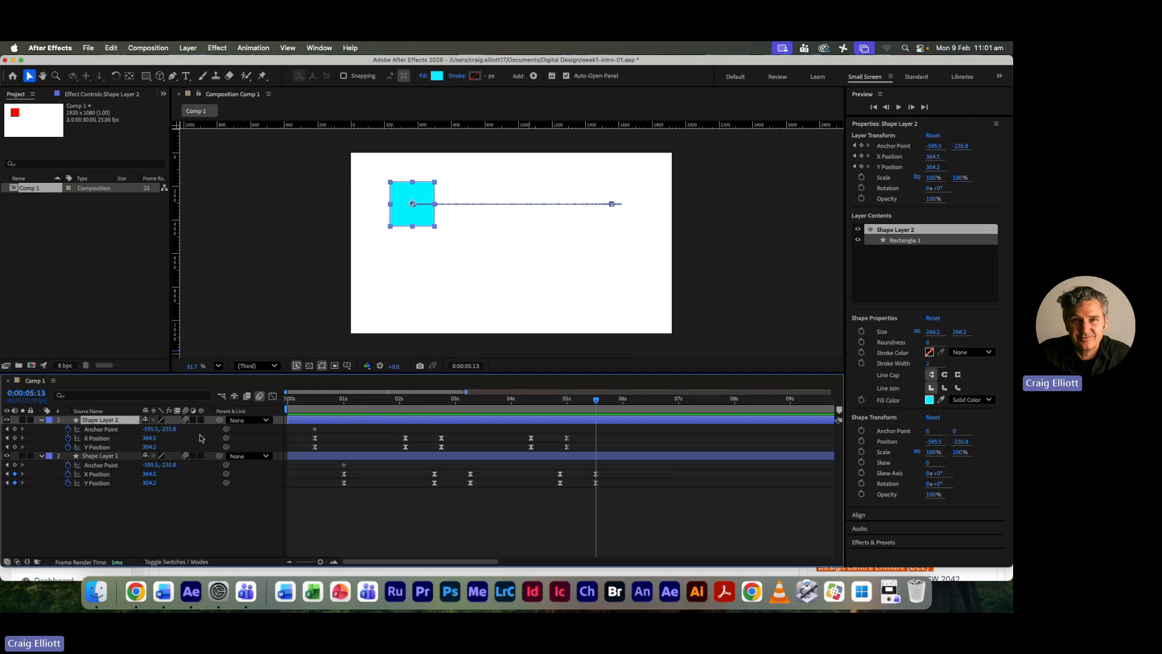
# - Collapse both layers' properties and preview the squares' movement from the start of the composition
pyautogui.click(41, 419)
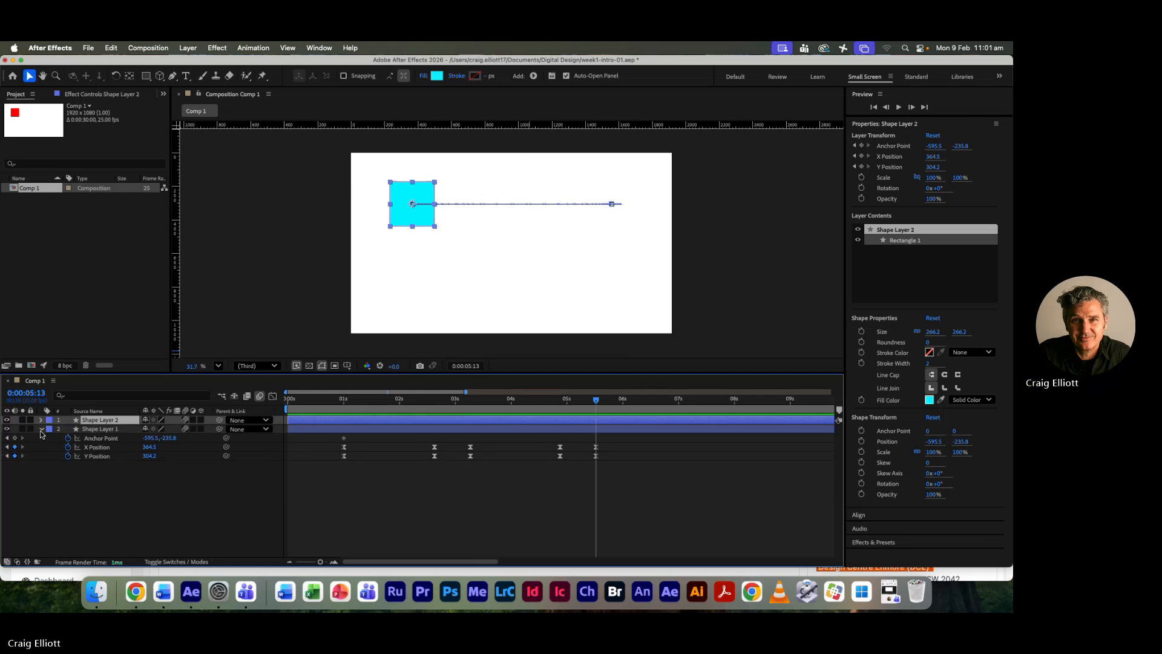
pyautogui.click(41, 429)
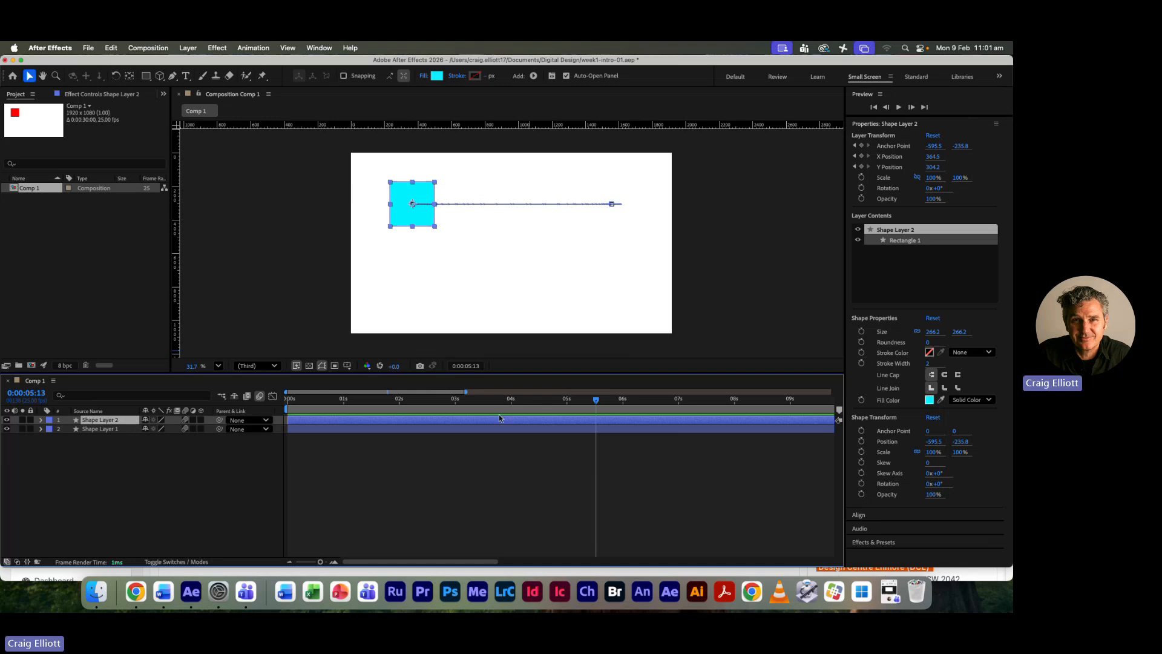
pyautogui.moveTo(596, 399); pyautogui.dragTo(286, 399)
pyautogui.press('space')
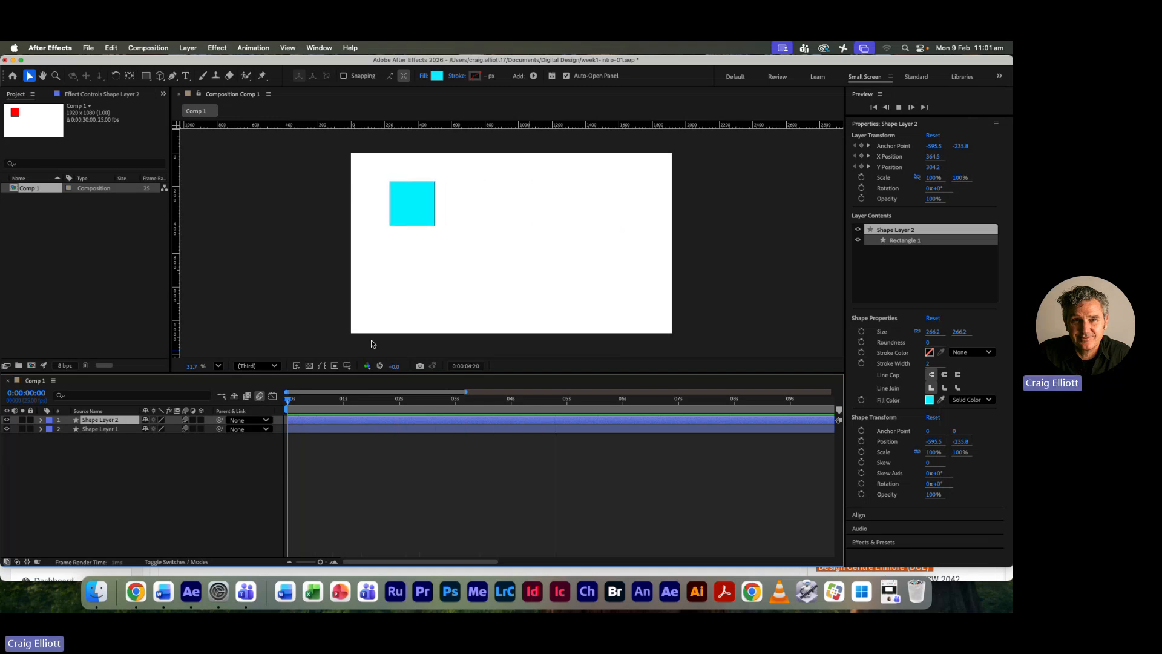
pyautogui.press('space')
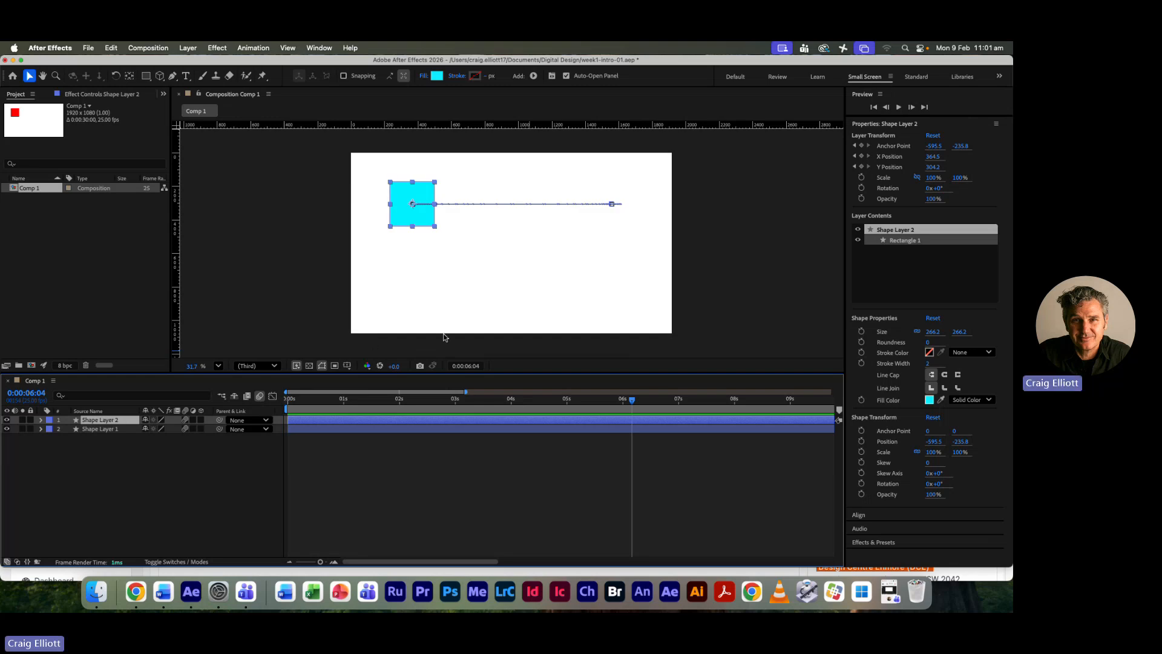
# - Reveal both layers' keyframed properties, go to 0:00:00:12 and select all the cyan square's Y Position keyframes
pyautogui.keyDown('shift'); pyautogui.click(441, 429); pyautogui.keyUp('shift')
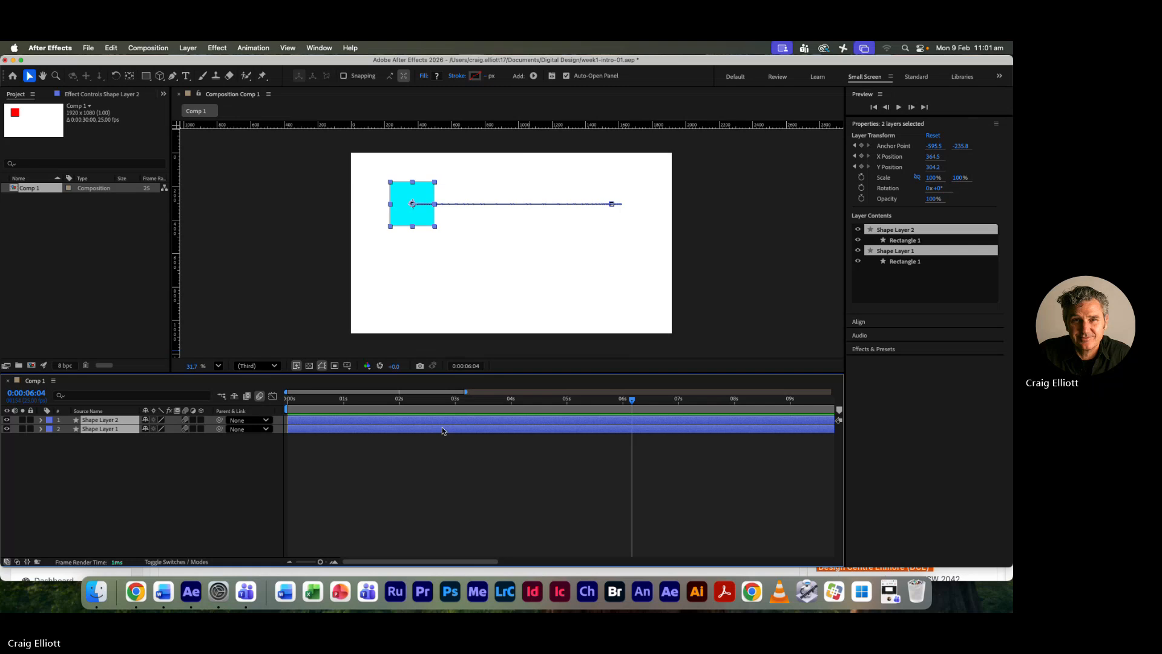
pyautogui.press('u')
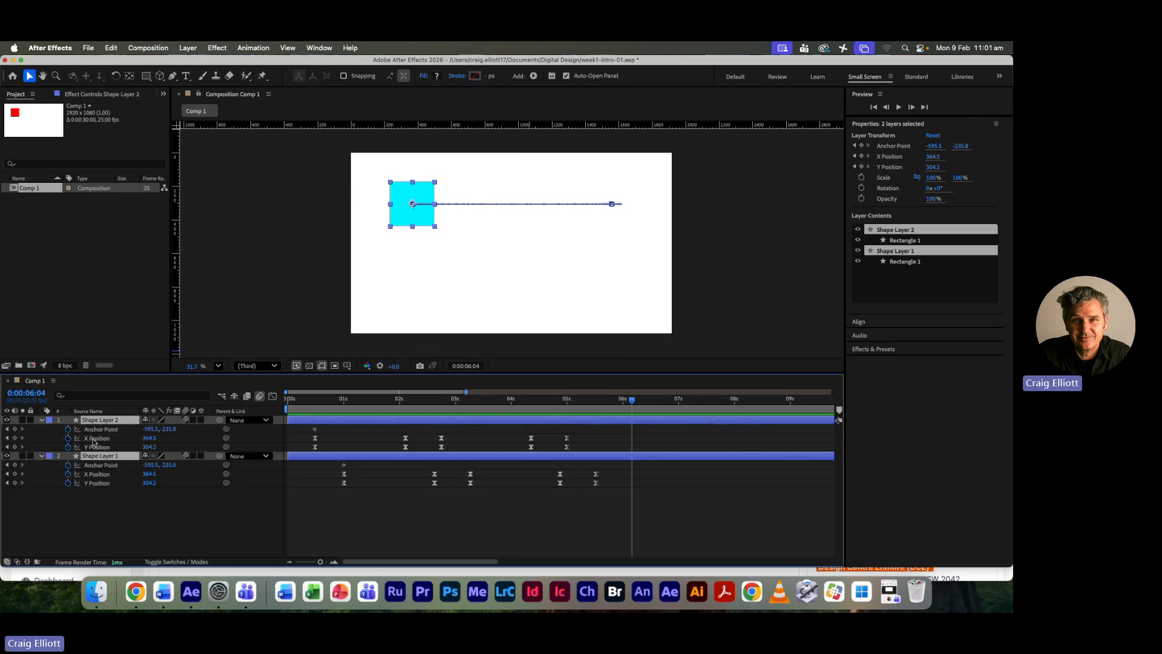
pyautogui.moveTo(631, 403); pyautogui.dragTo(315, 393)
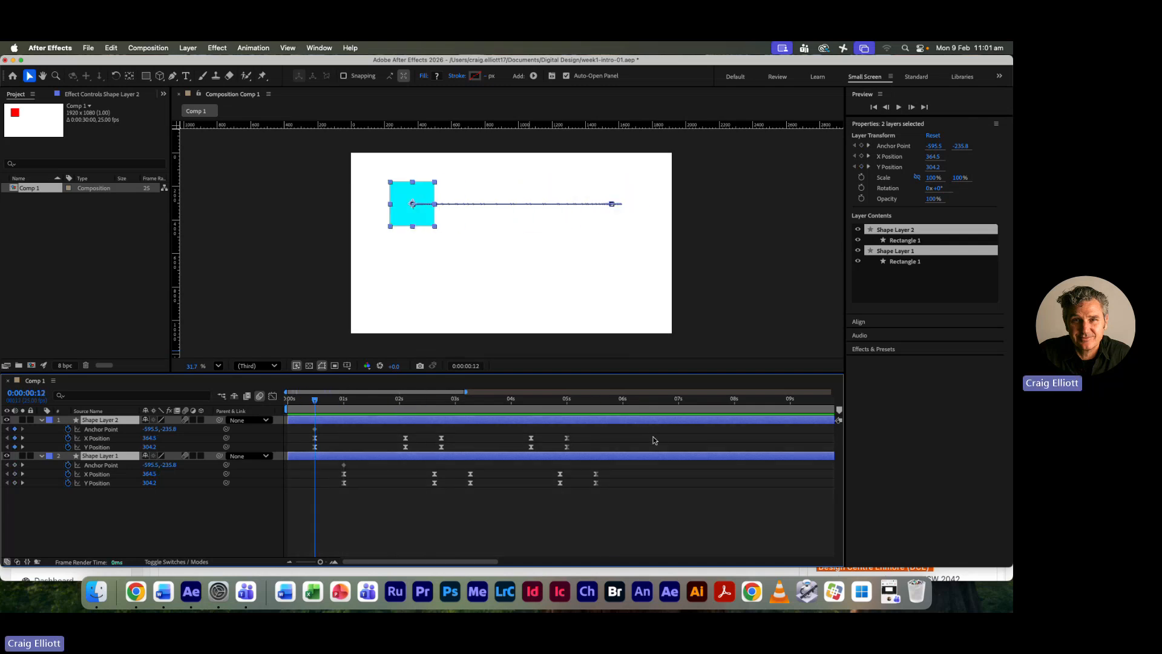
pyautogui.moveTo(618, 444); pyautogui.dragTo(297, 452)
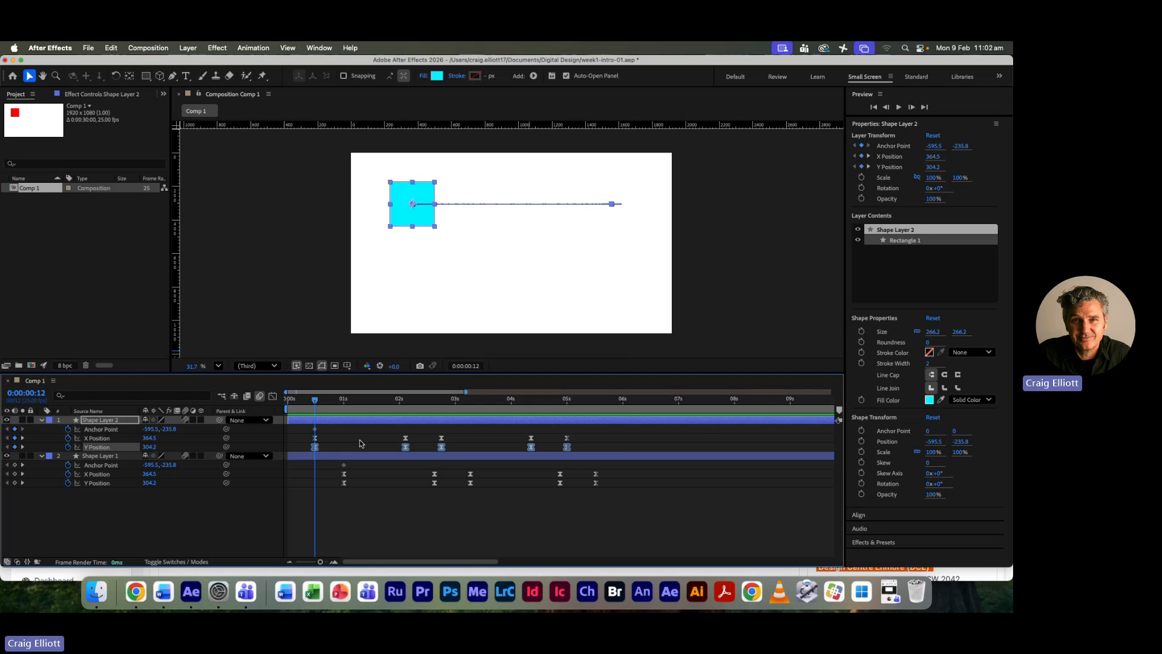
# - Try a Y Position of 803.2 on all the selected keyframes, preview the animation from the start and undo the change
pyautogui.moveTo(147, 448); pyautogui.dragTo(458, 491)
pyautogui.press('space')
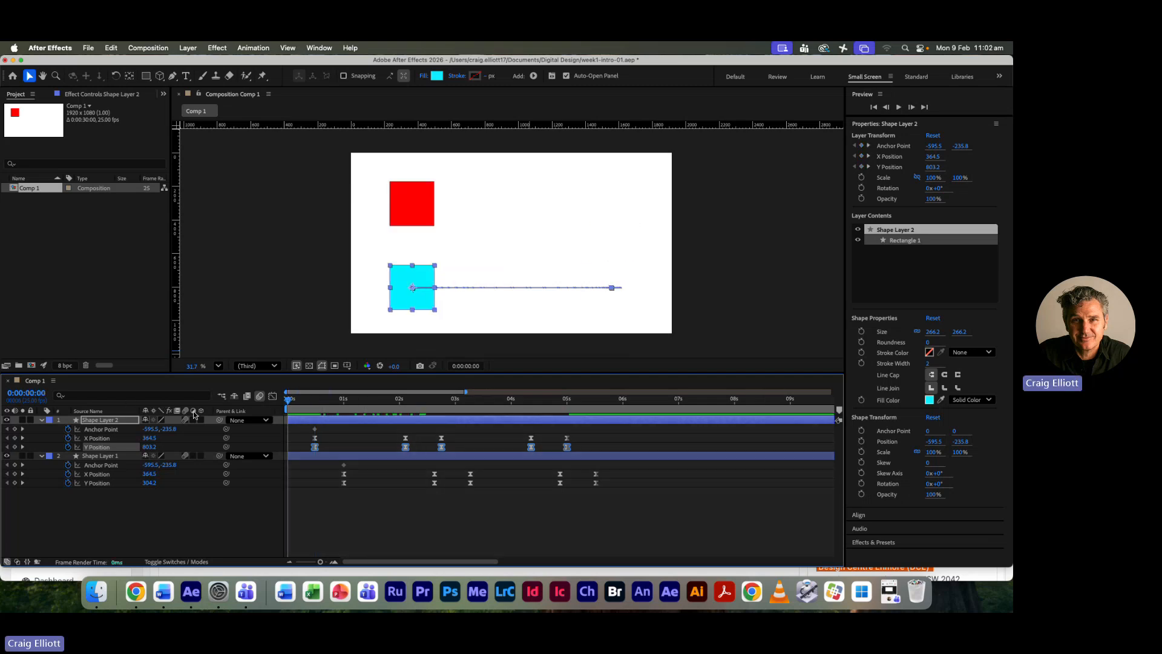
pyautogui.press('space')
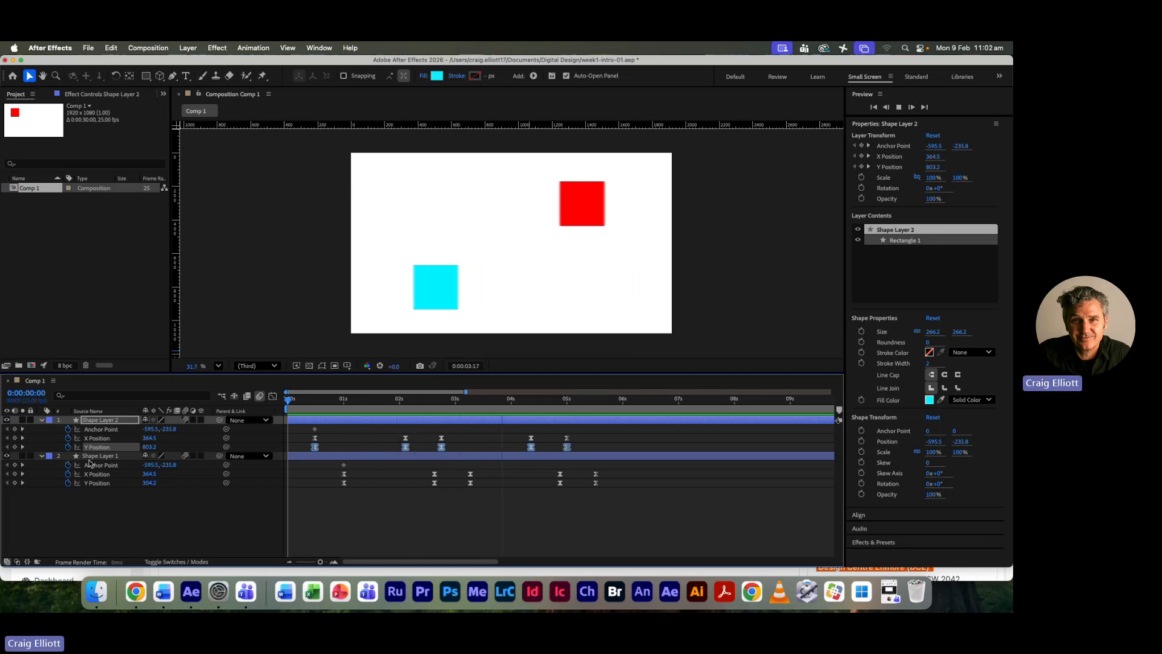
pyautogui.press('space')
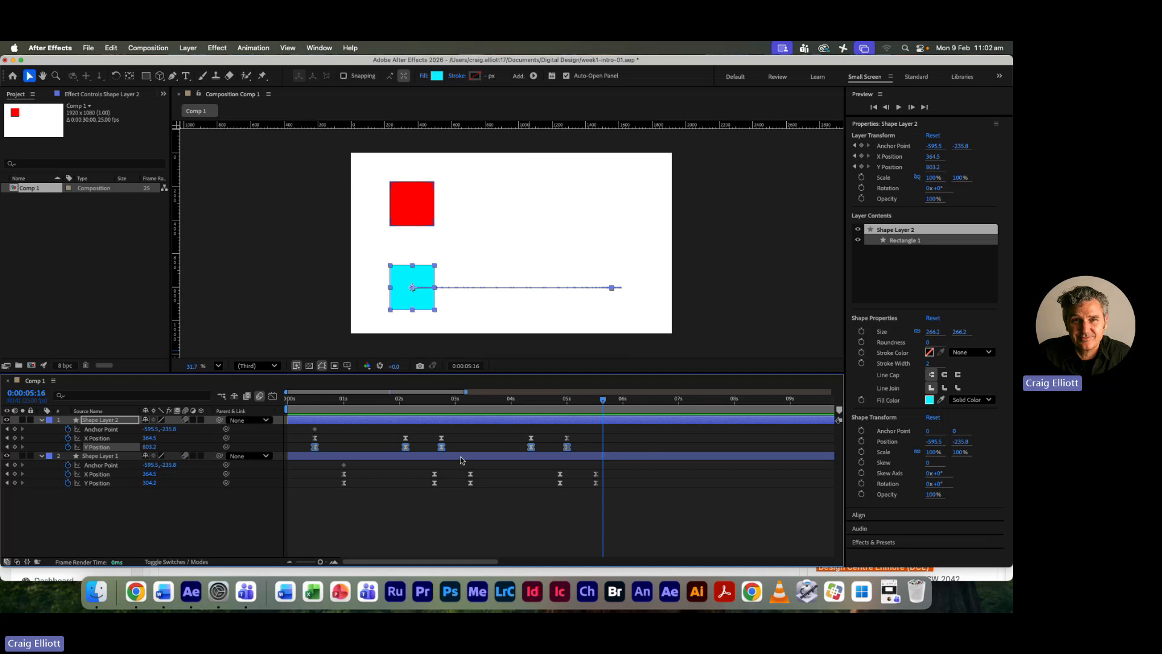
pyautogui.press('super+z')
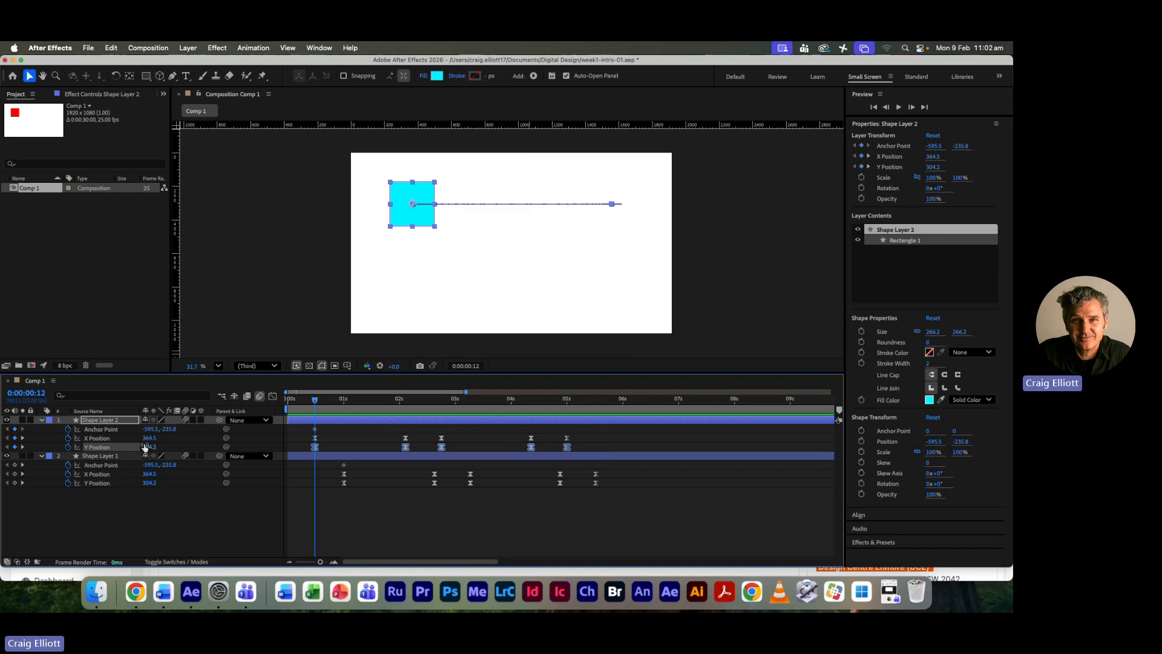
# - Set the cyan square's selected Y Position keyframes to 620.2 and save the project
pyautogui.moveTo(145, 448); pyautogui.dragTo(251, 449)
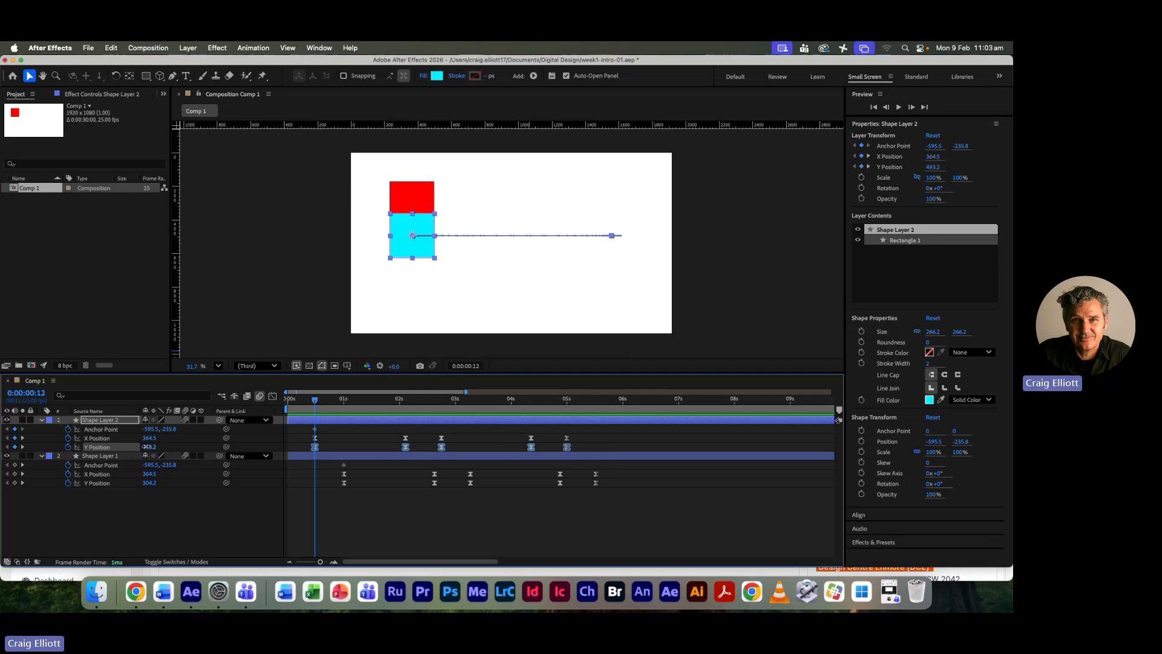
pyautogui.moveTo(148, 446); pyautogui.dragTo(206, 440)
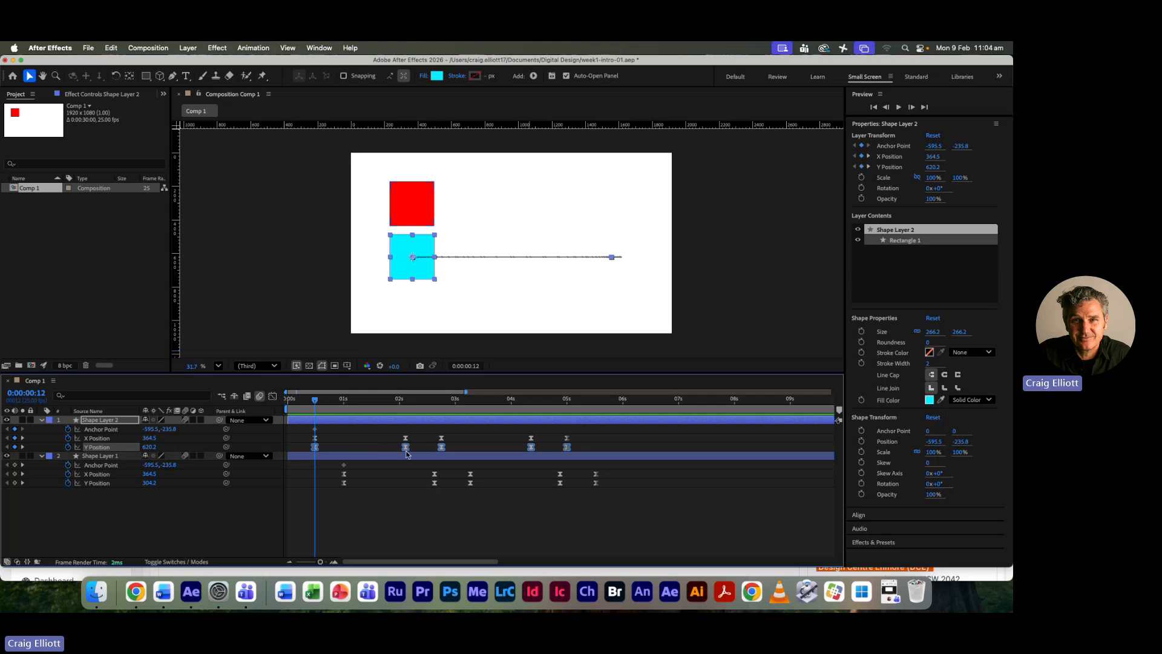
pyautogui.press('super+s')
# - Switch to the Digital Design meeting in Microsoft Teams and choose to stop its recording and transcription
pyautogui.click(889, 595)
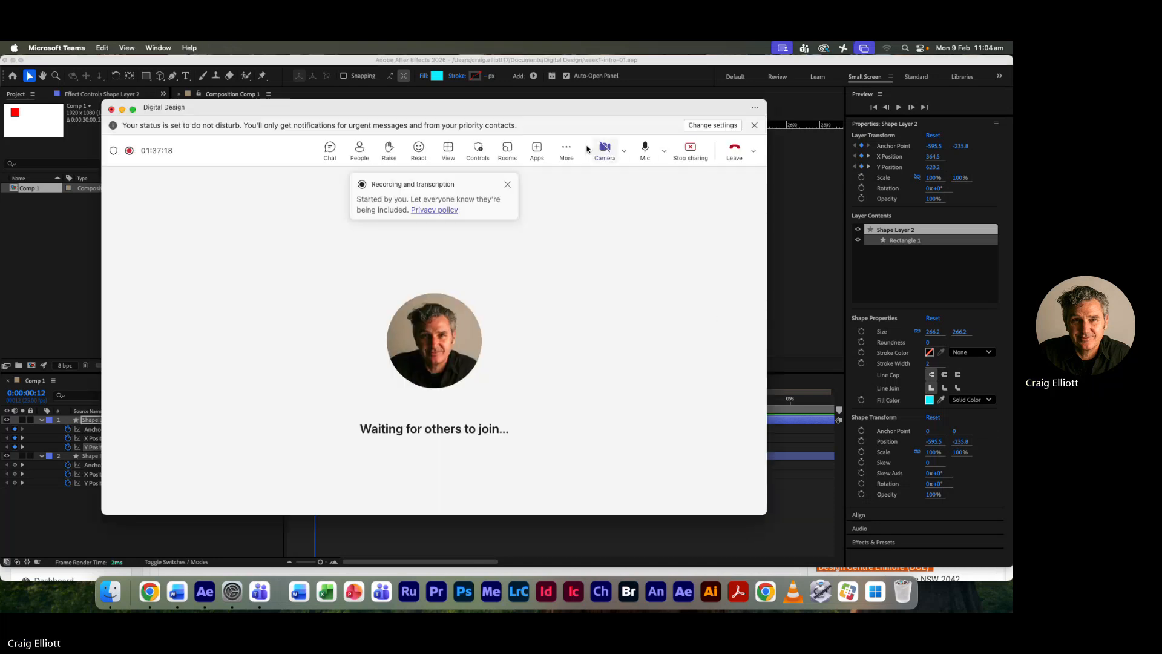
pyautogui.click(567, 149)
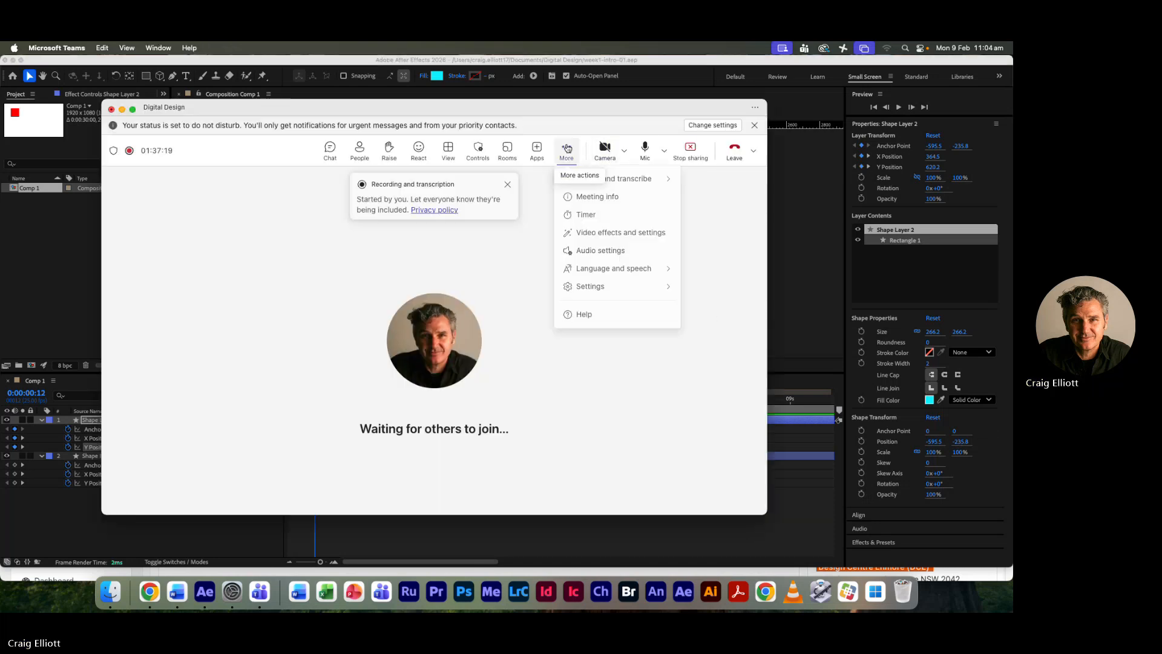
pyautogui.moveTo(623, 180)
pyautogui.click(495, 185)
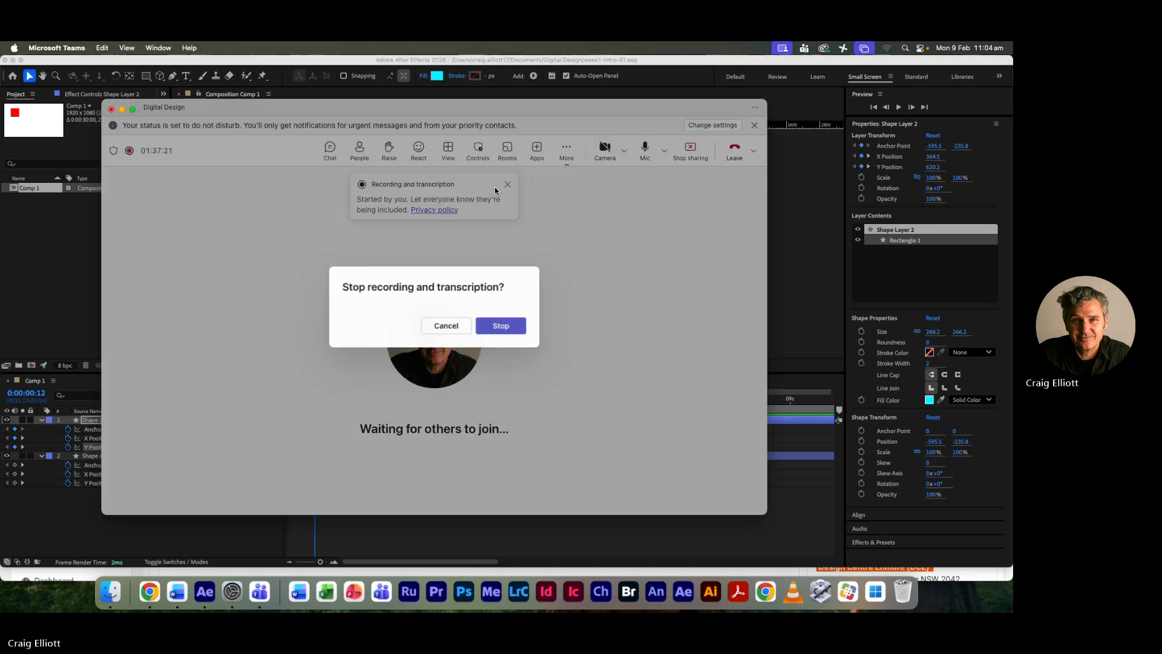